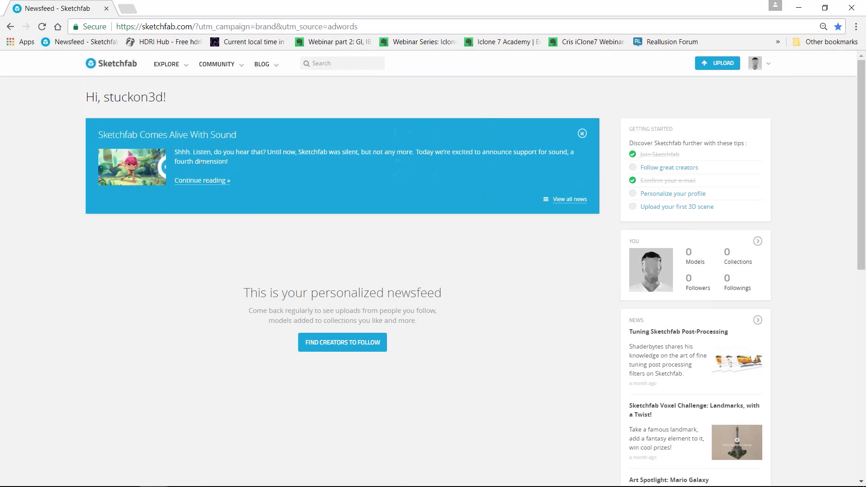
Step: Open the popular models listing on Sketchfab and filter it to downloadable models
mouse_move(180, 80)
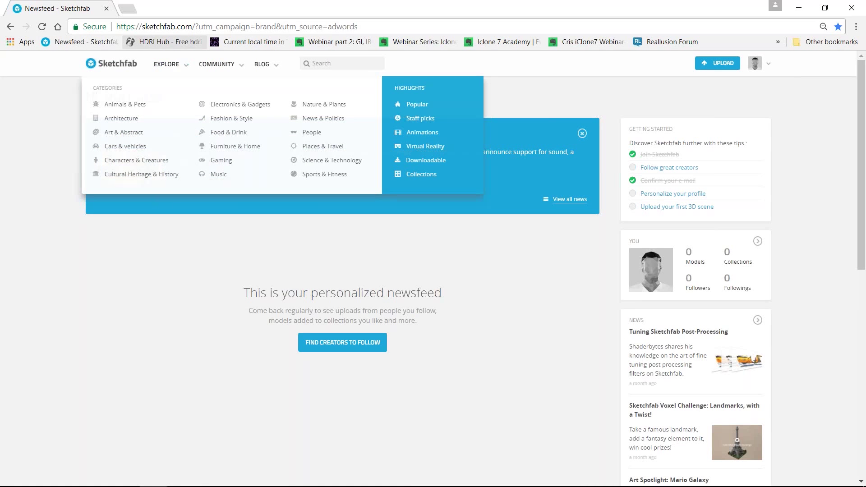
click(174, 65)
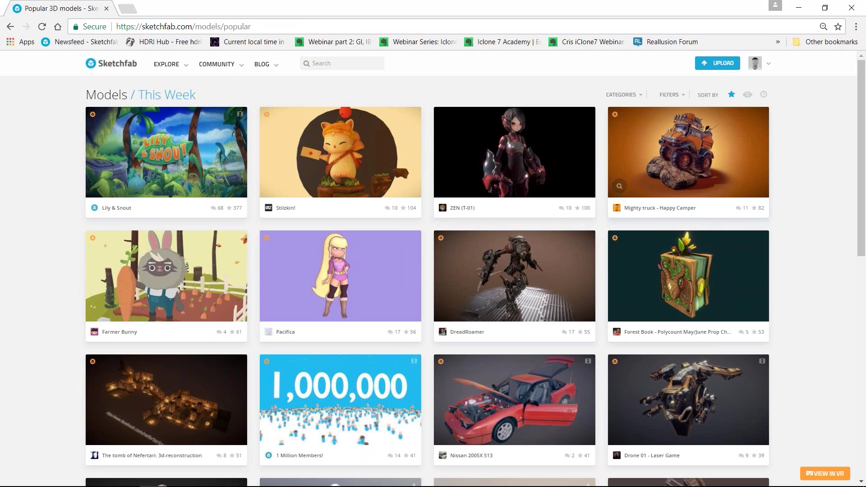
click(672, 95)
click(582, 126)
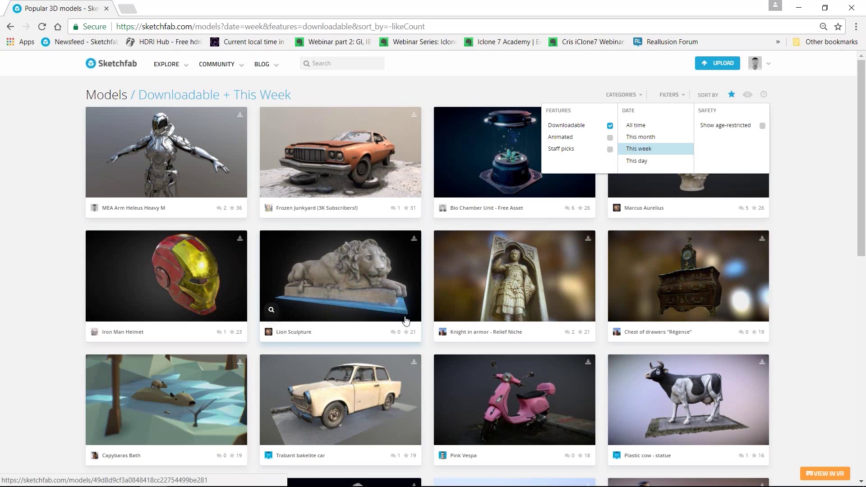
Step: Browse this week's downloadable models and remove the This Week date limit from the listing
scroll(434, 340, down, 1)
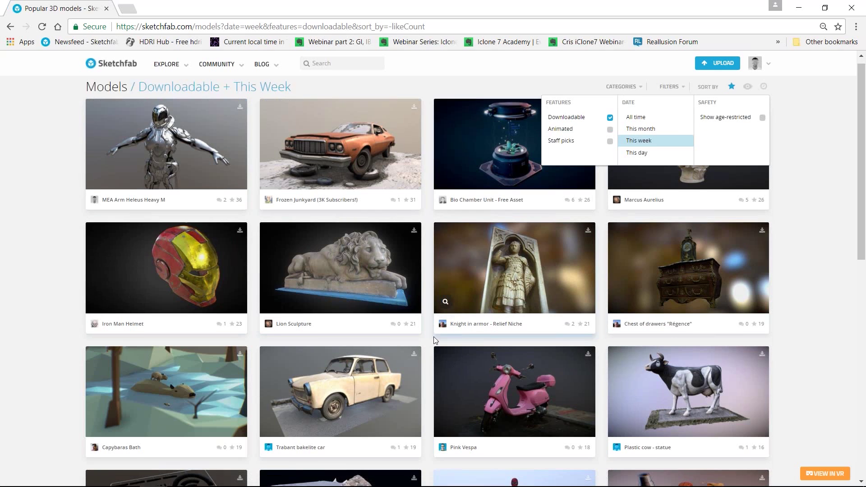
scroll(434, 338, down, 5)
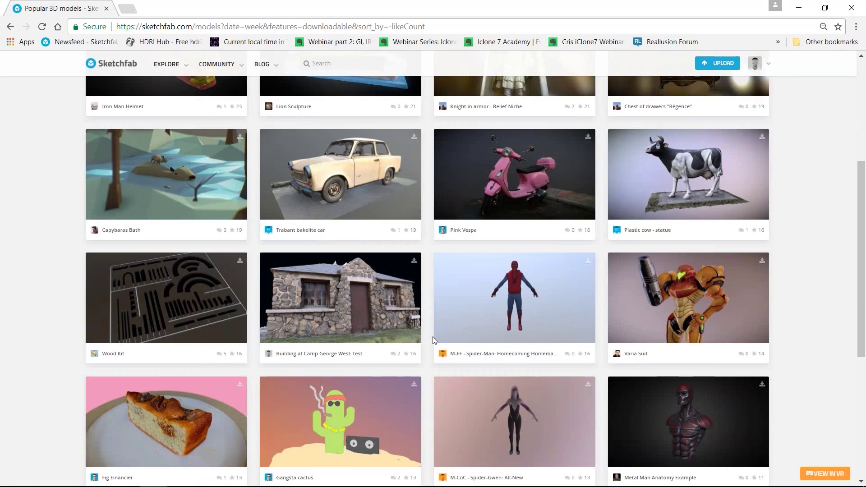
scroll(433, 341, up, 2)
scroll(432, 339, up, 3)
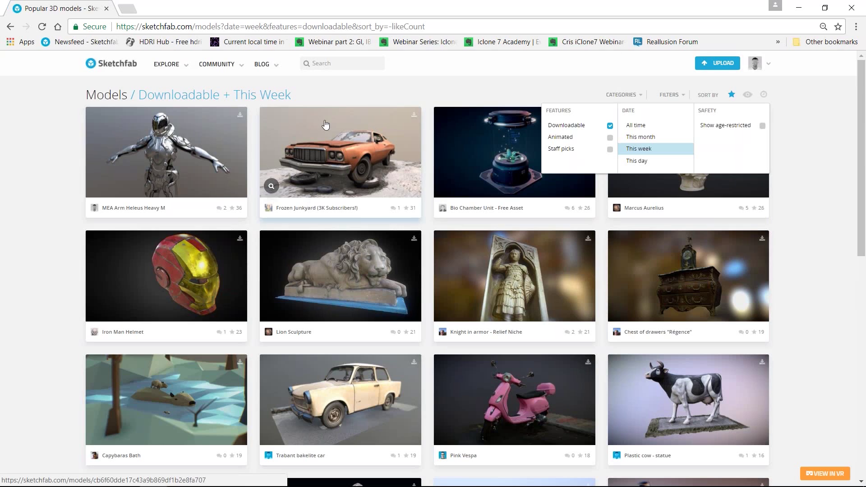
click(284, 99)
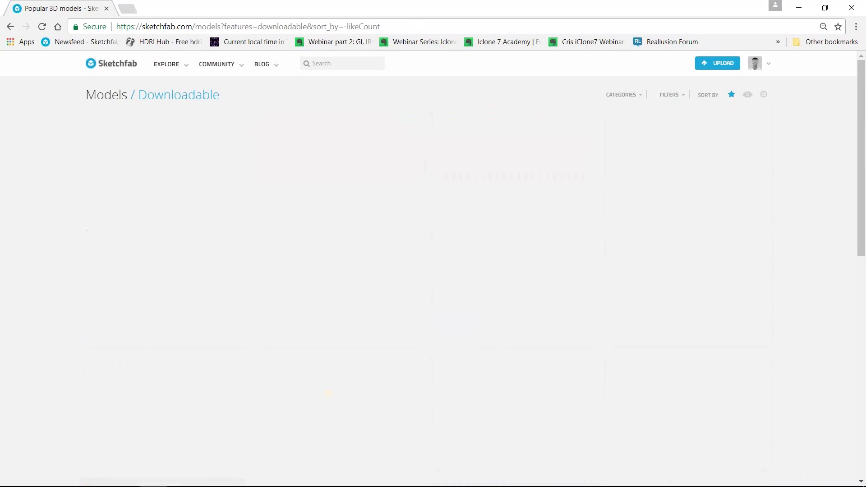
Step: Search the models for "heavy", open the HeavyDuty PickUp and inspect the truck from its other side
mouse_move(244, 66)
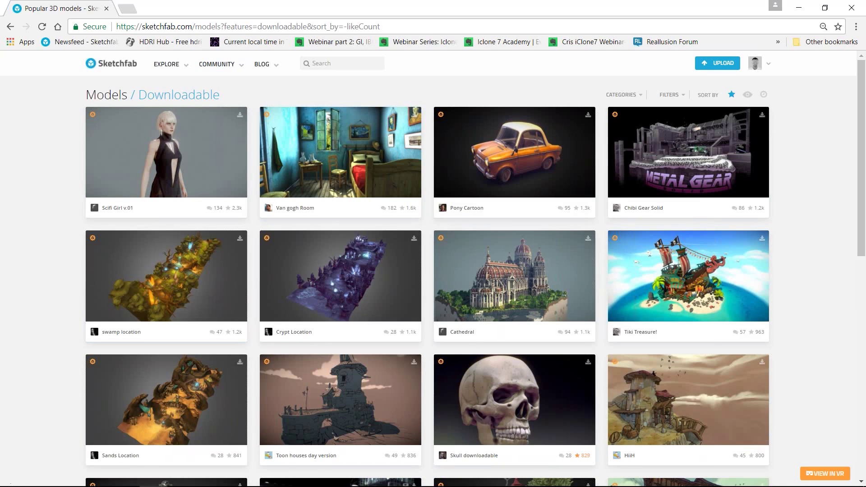
click(365, 65)
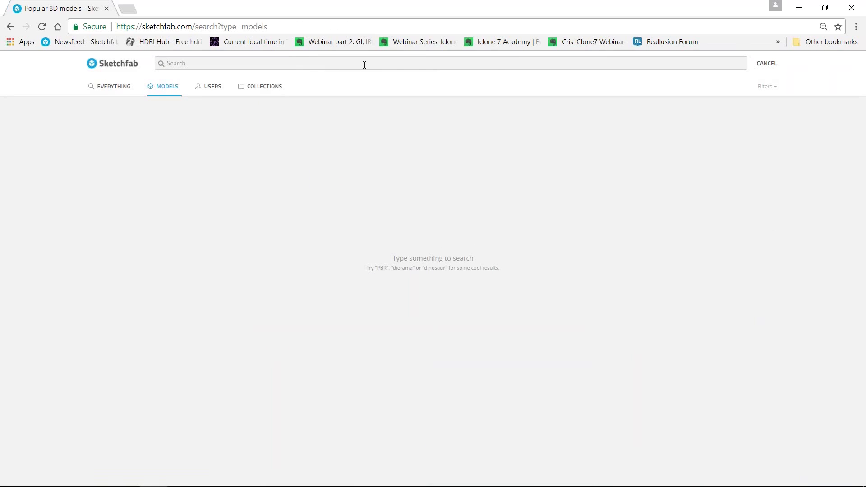
text(he)
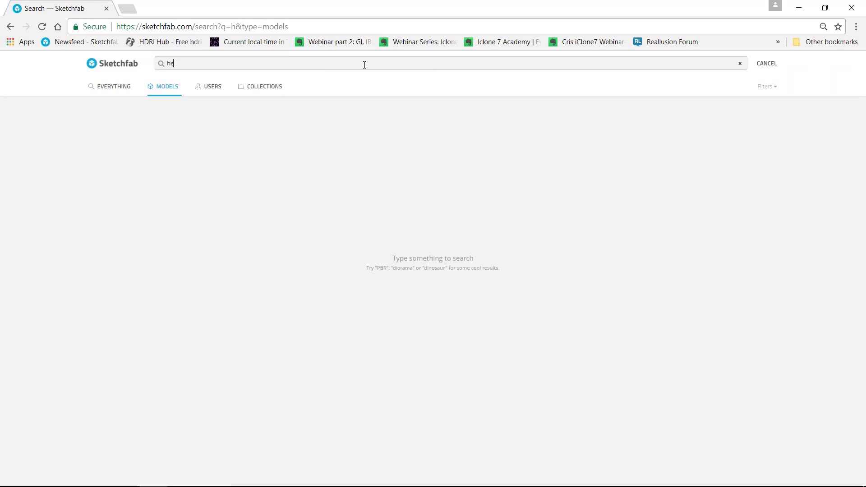
text(avy)
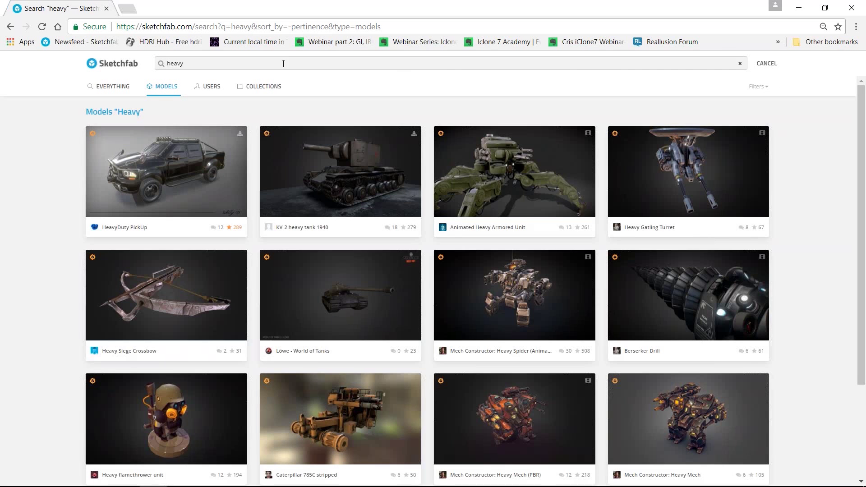
click(176, 160)
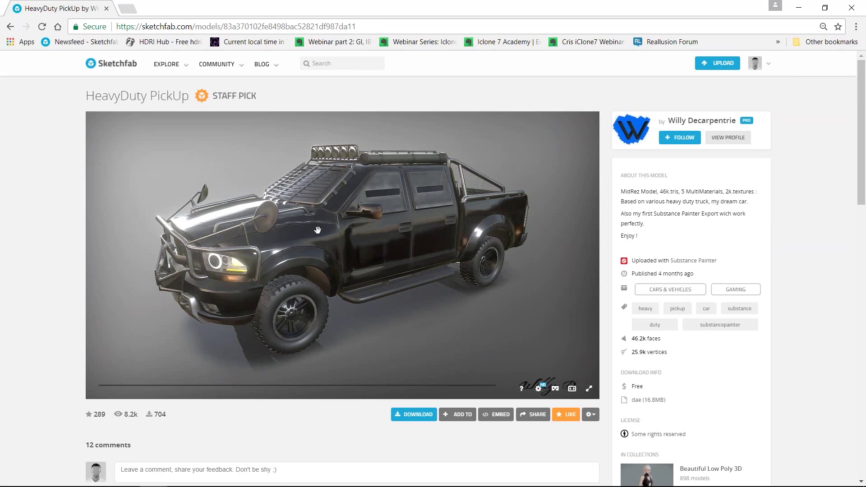
drag(208, 247, 303, 251)
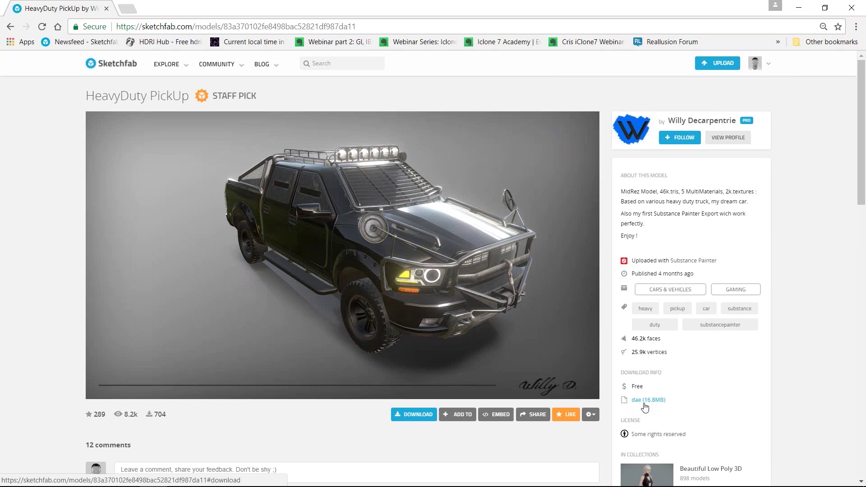
Step: Search the site for "genie", open the Genie Lamp model and inspect the lamp from its other side
click(366, 64)
text(grm)
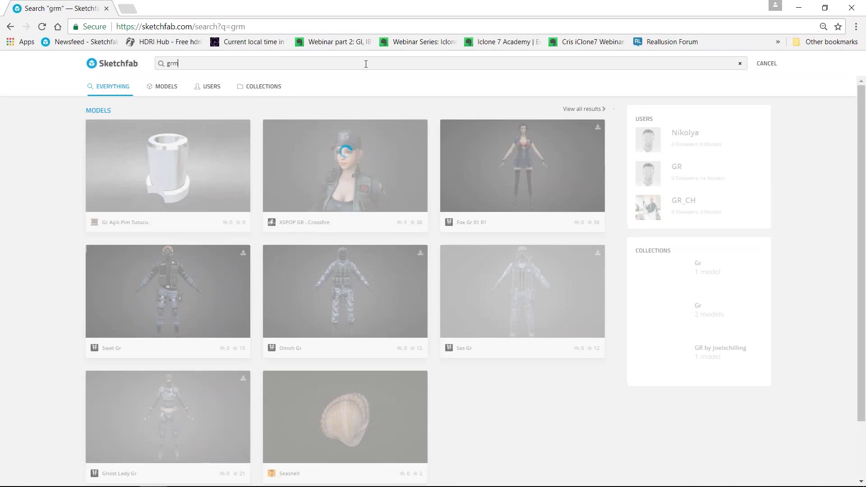
key(BackSpace)
key(BackSpace)
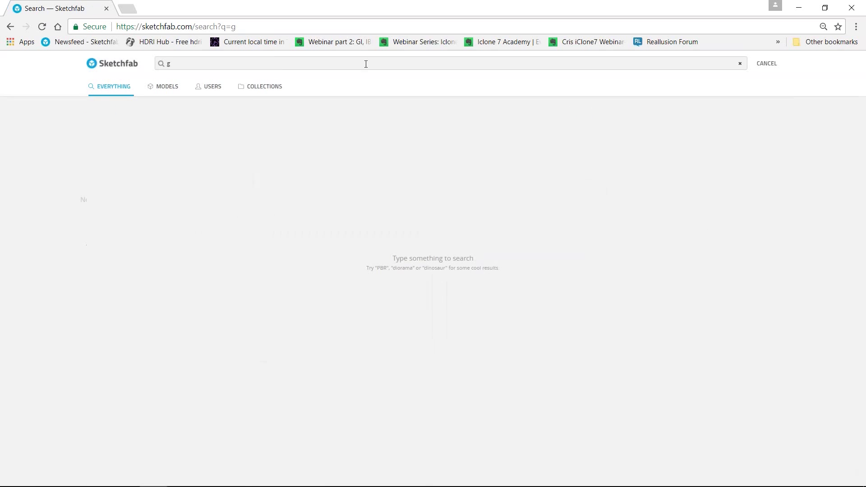
text(en)
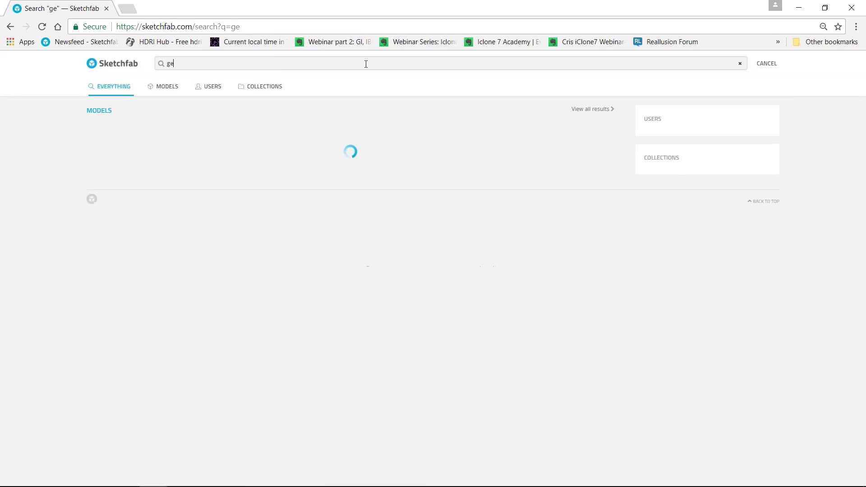
text(ie)
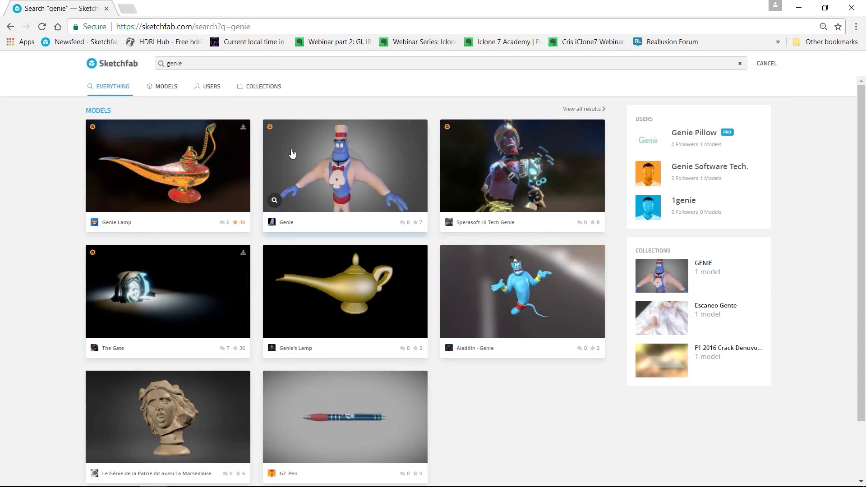
click(185, 160)
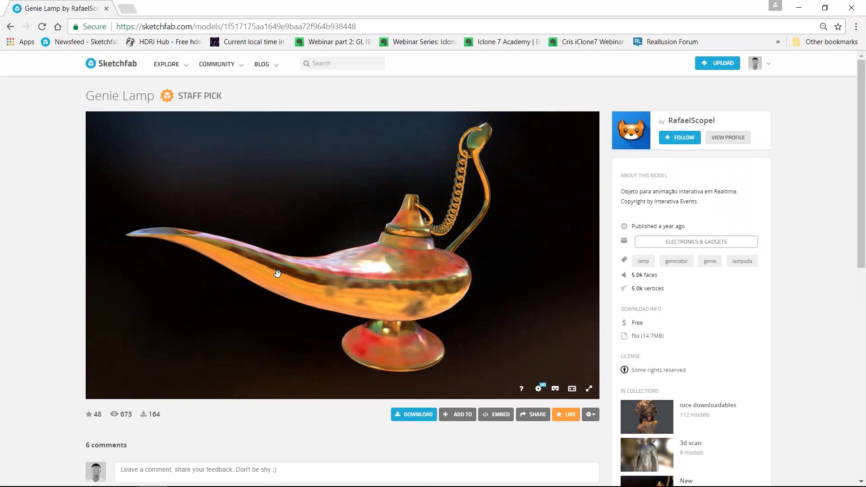
drag(290, 272, 376, 283)
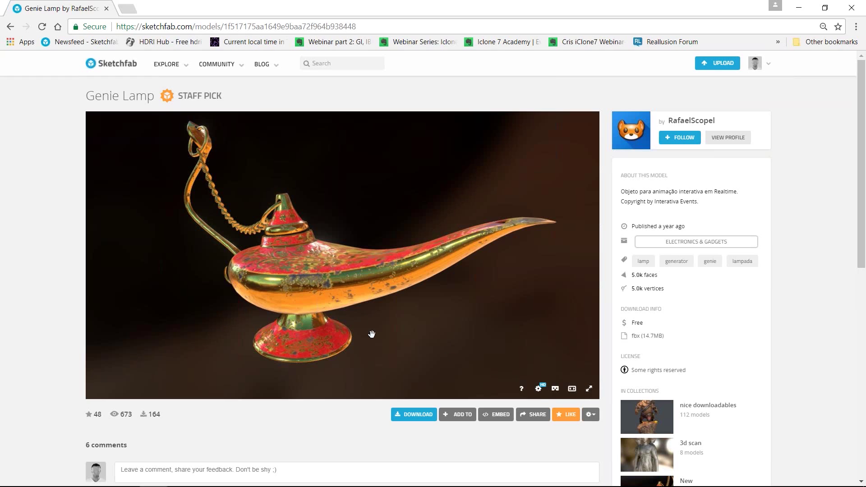
Step: Open the bookmarked HDRI Hub free samples page in a new browser tab
mouse_move(151, 55)
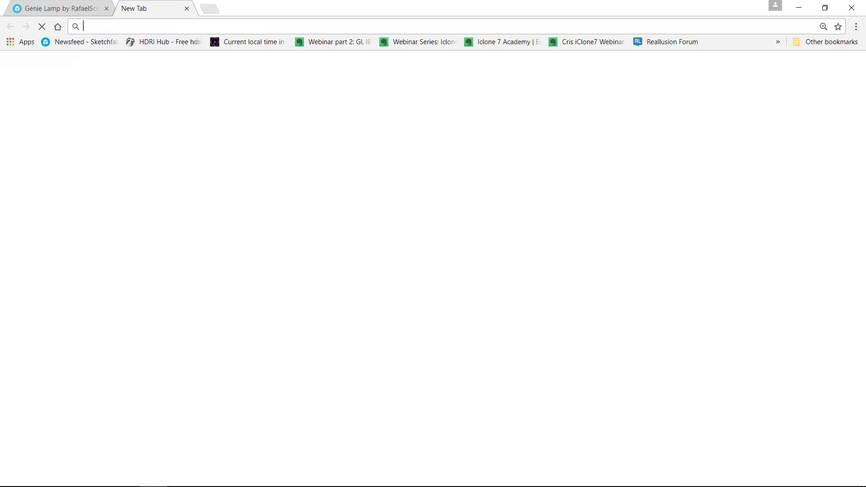
click(128, 9)
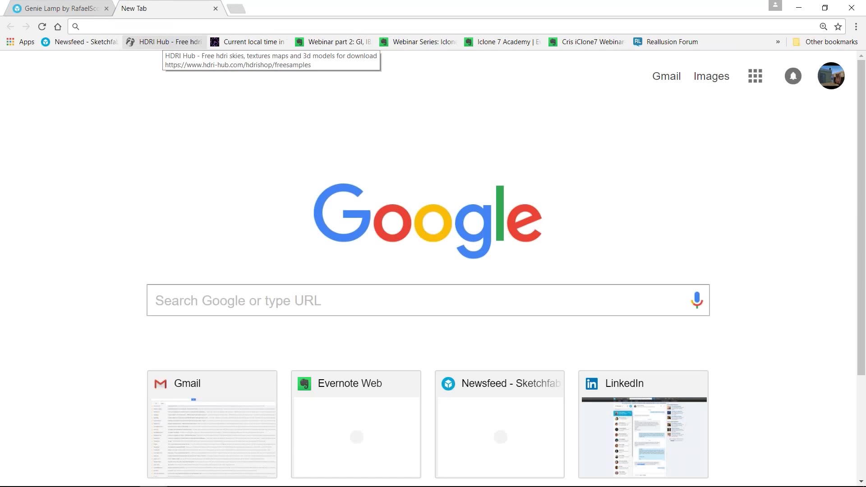
click(164, 42)
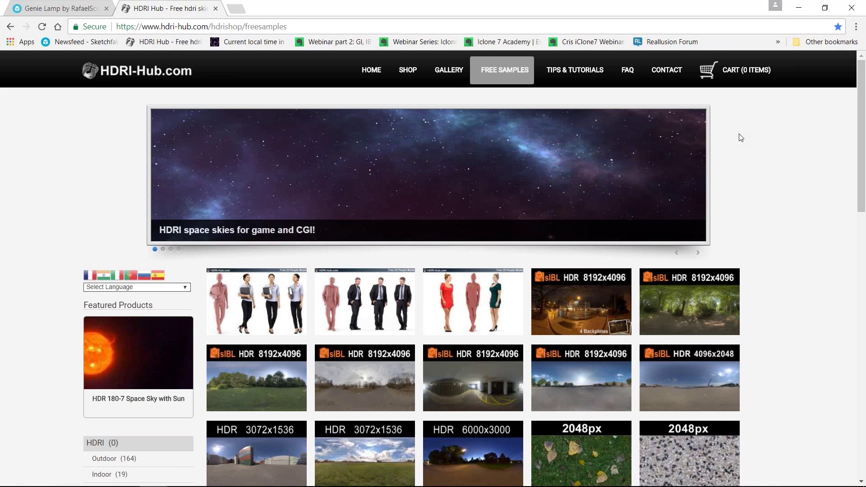
Step: Minimize the browser, launch iClone v7.0 from the desktop and dismiss its welcome screen
click(800, 9)
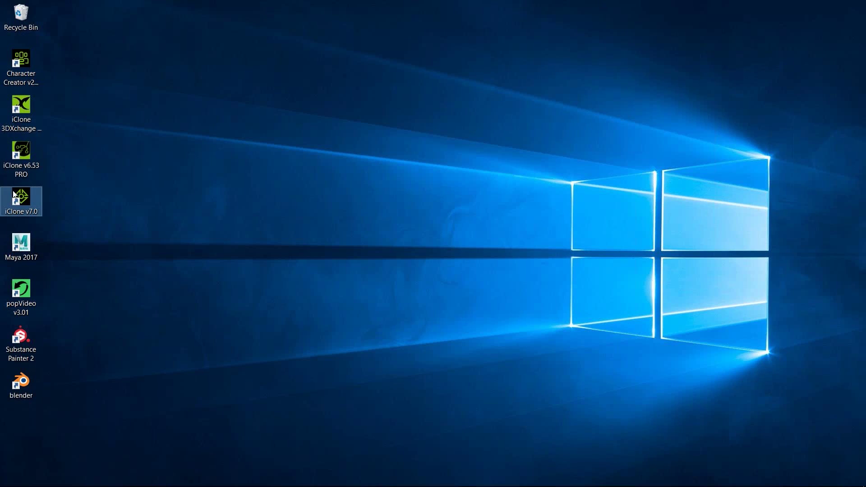
double_click(13, 195)
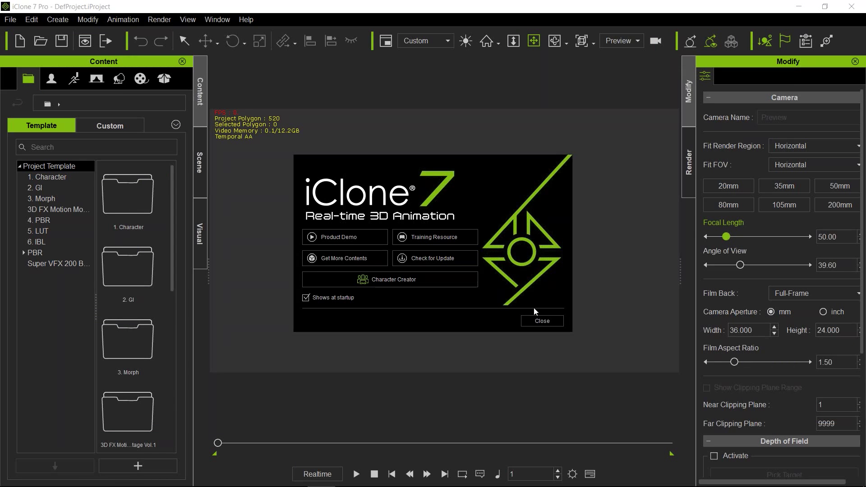
click(544, 320)
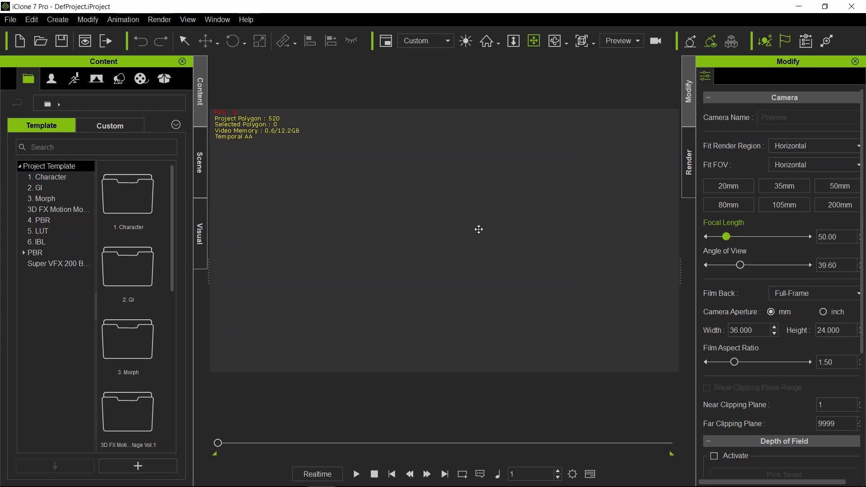
Step: Open the project settings and move their window over the middle of the viewport
click(572, 475)
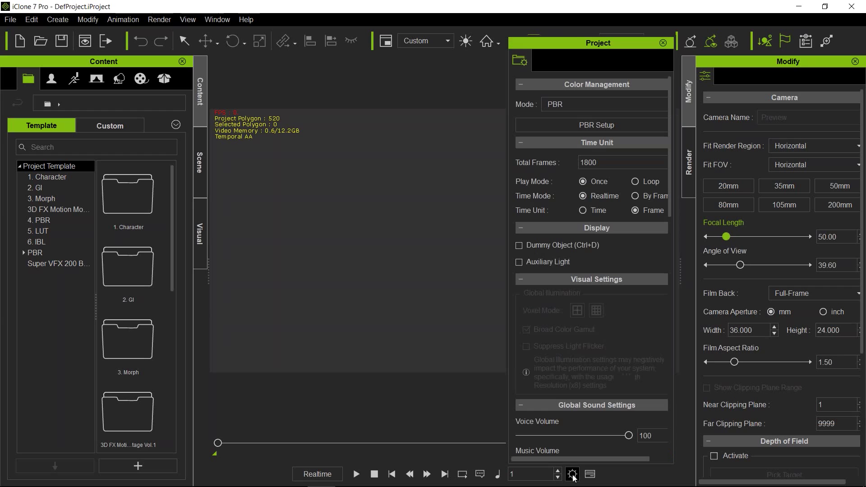
click(573, 475)
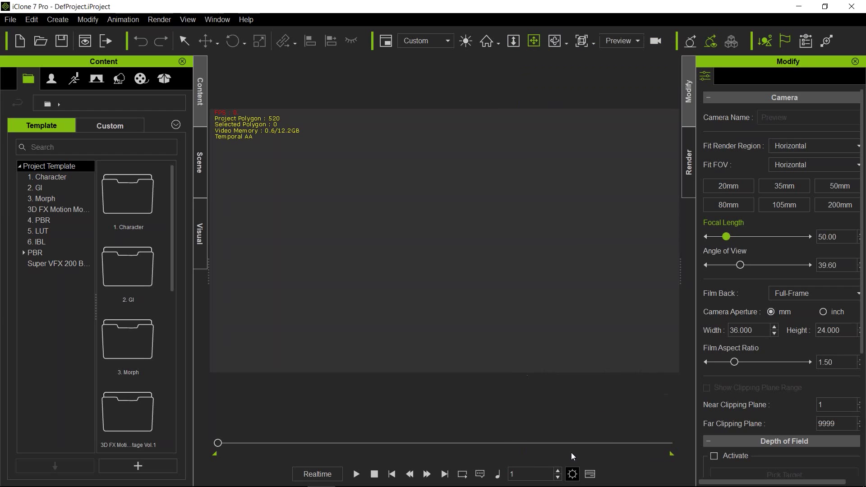
click(32, 19)
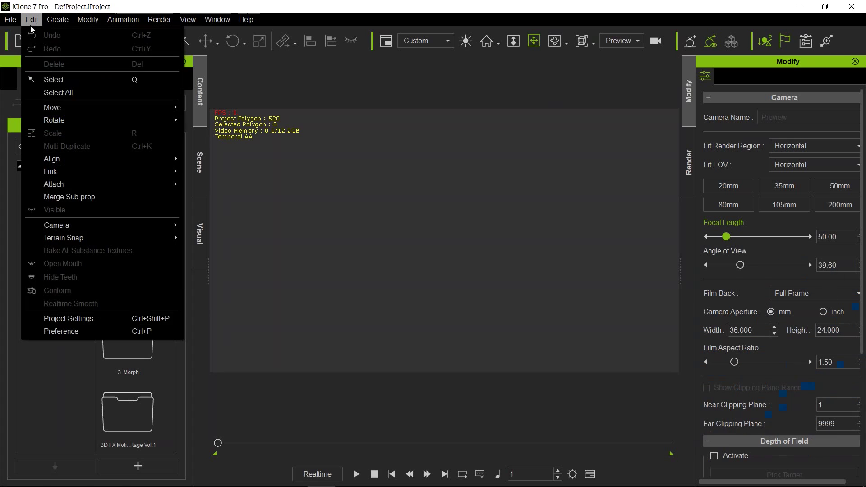
click(102, 318)
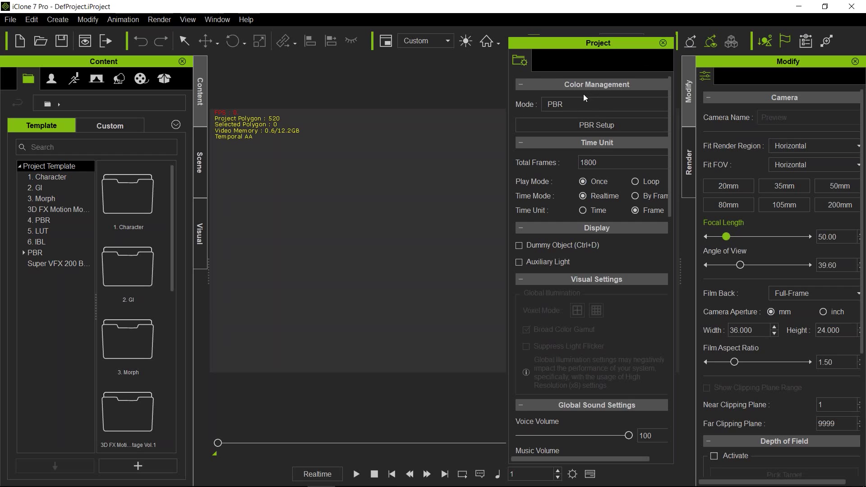
drag(584, 94, 445, 86)
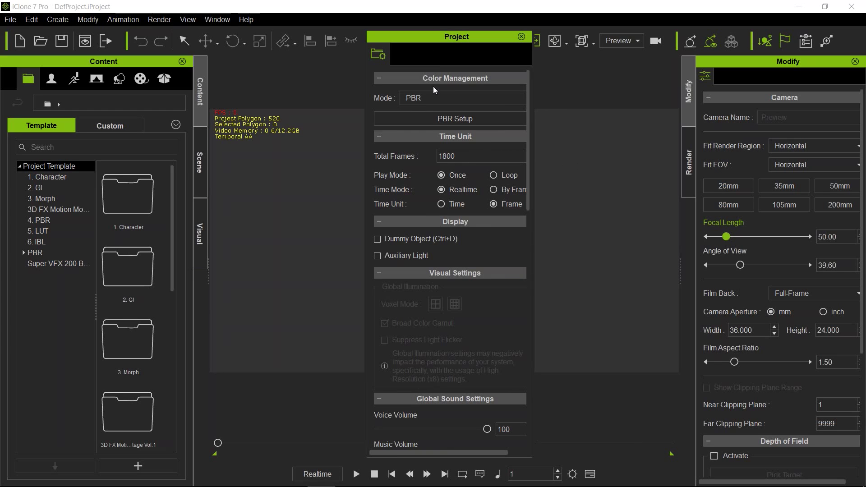
Step: Set the project's color management mode to PBR and open the PBR Setup options
click(435, 97)
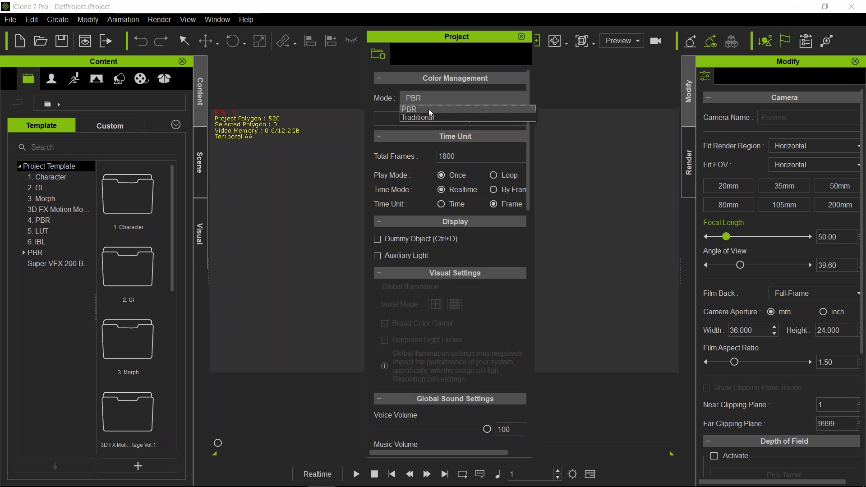
click(428, 109)
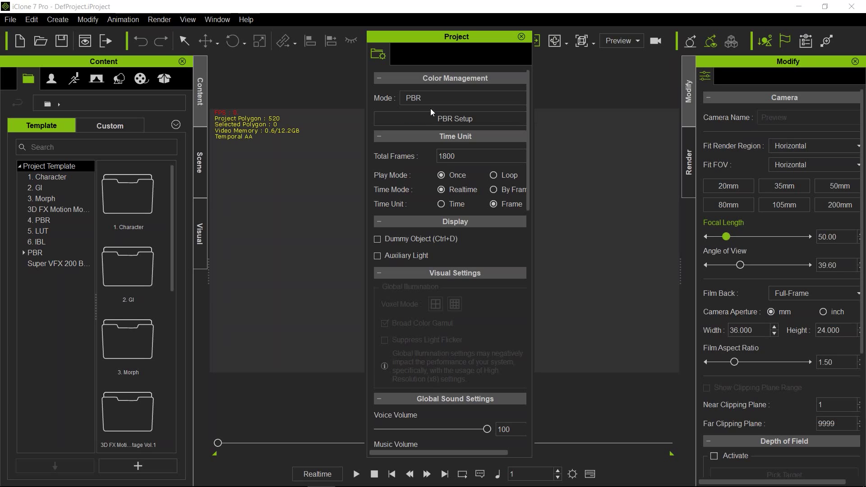
click(453, 118)
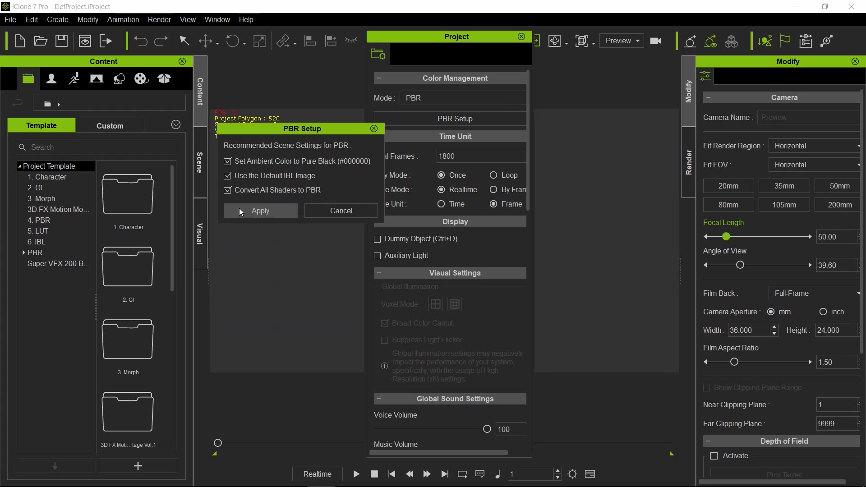
Step: Show the visual settings and collapse the Ambient Occlusion, Fog Settings and HDR sections to reveal Image Based Lighting
click(204, 234)
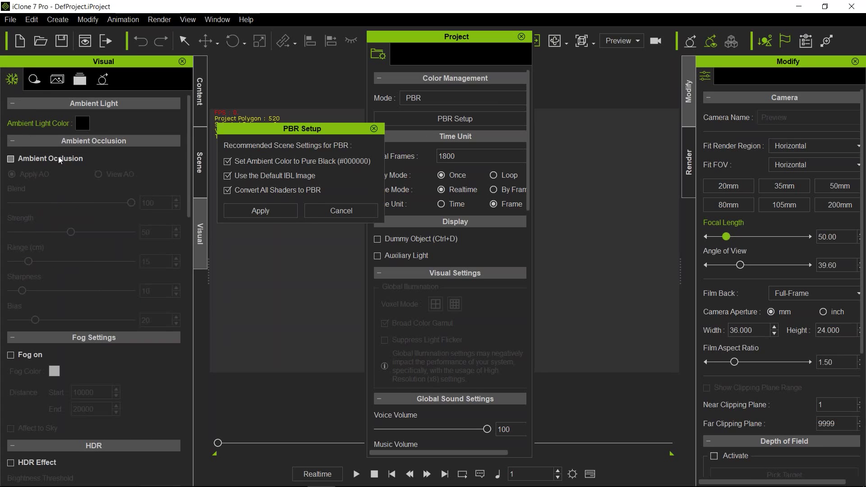
click(10, 142)
click(11, 158)
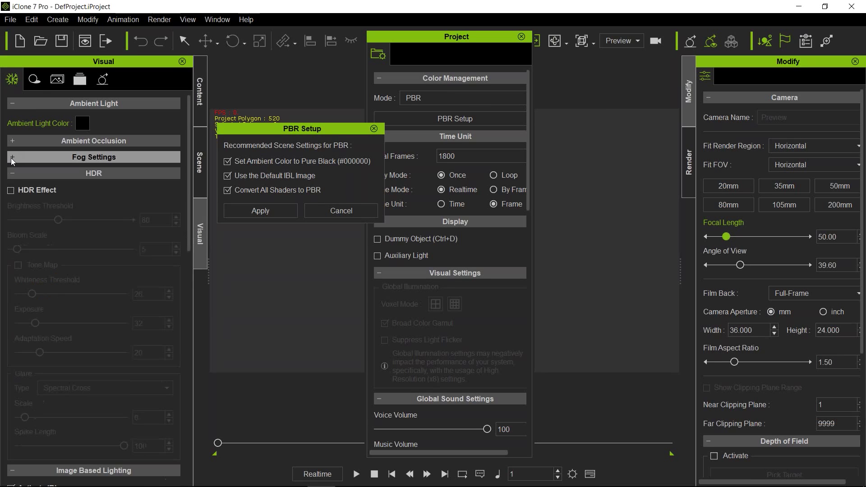
click(10, 173)
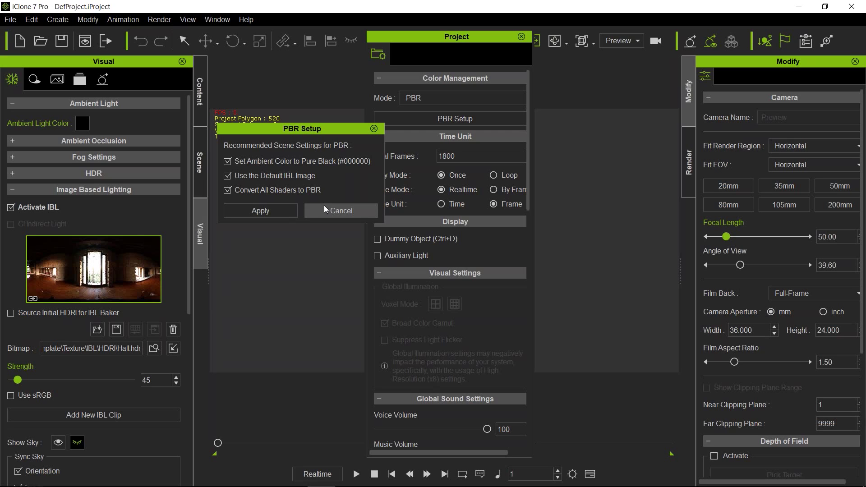
Step: Dismiss the PBR Setup options without applying them and close the project settings window
click(374, 130)
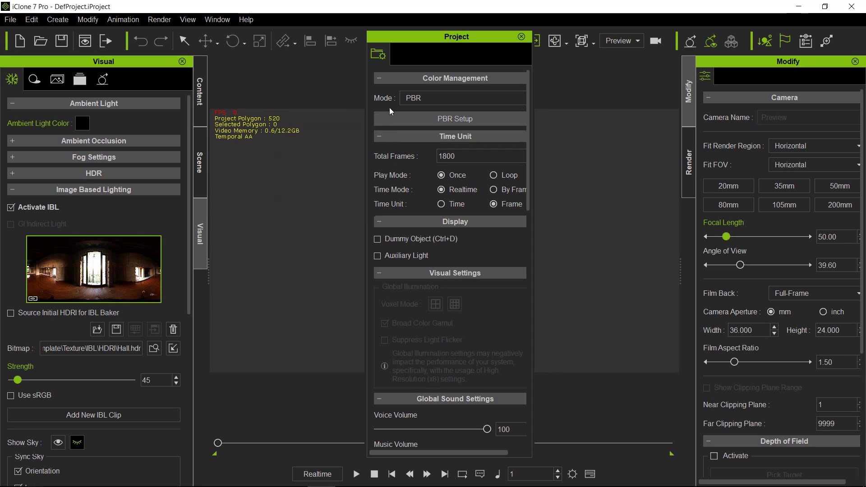
drag(413, 35, 524, 60)
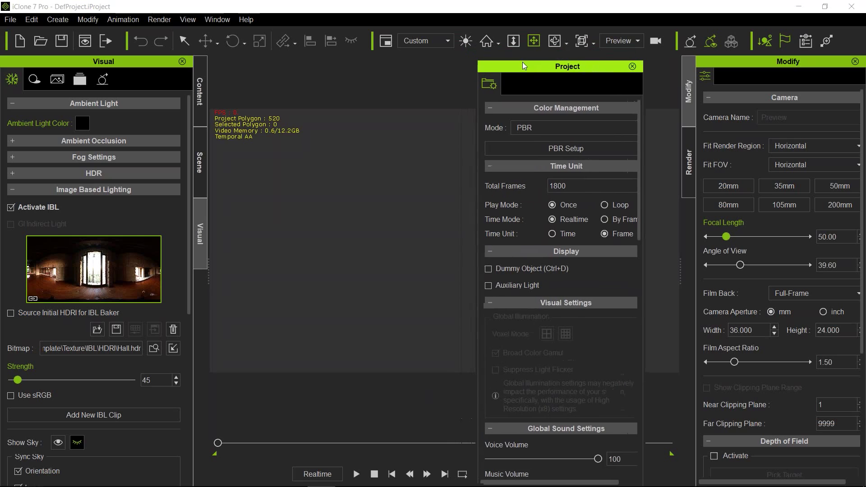
click(632, 65)
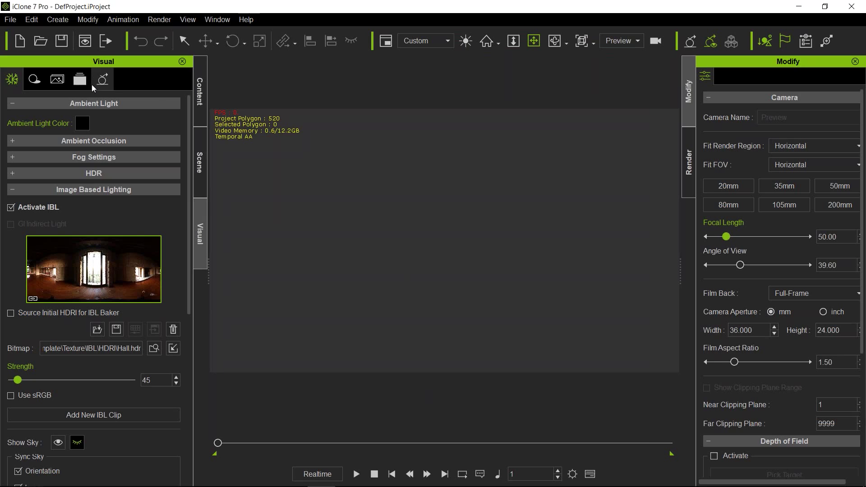
Step: Search the custom set content for "truck", load the truck_c prop into the scene and view it from its other side
click(200, 92)
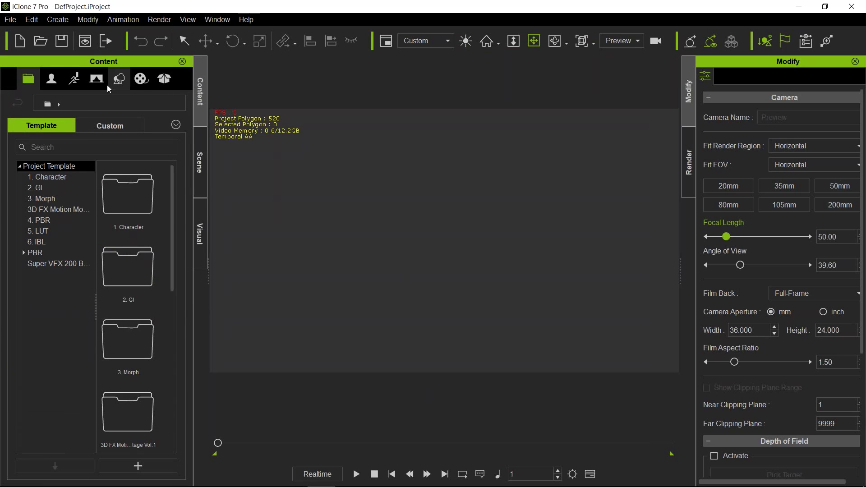
click(124, 79)
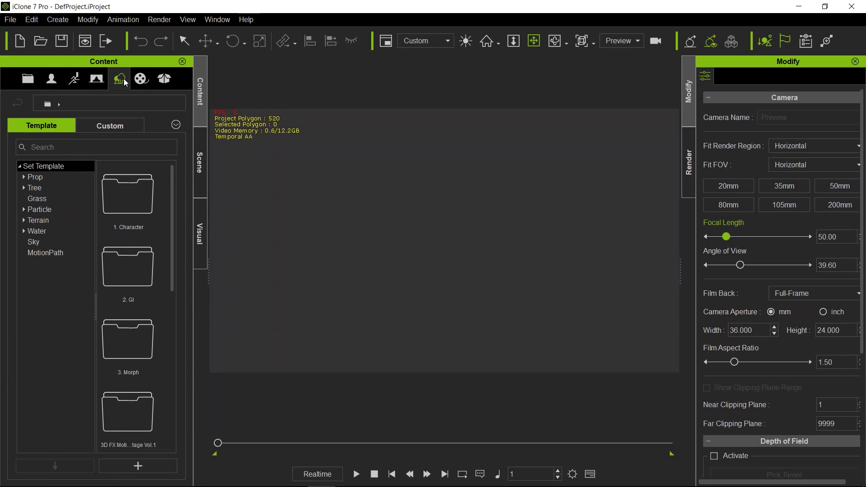
click(120, 126)
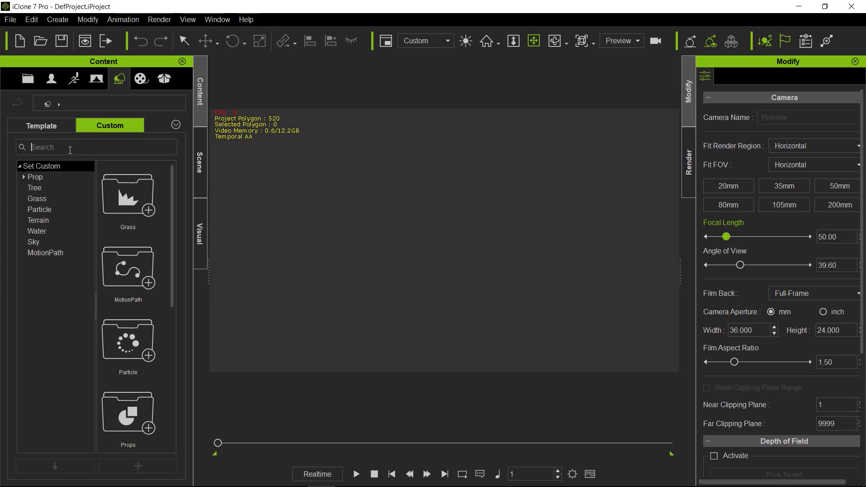
text(truck)
key(Return)
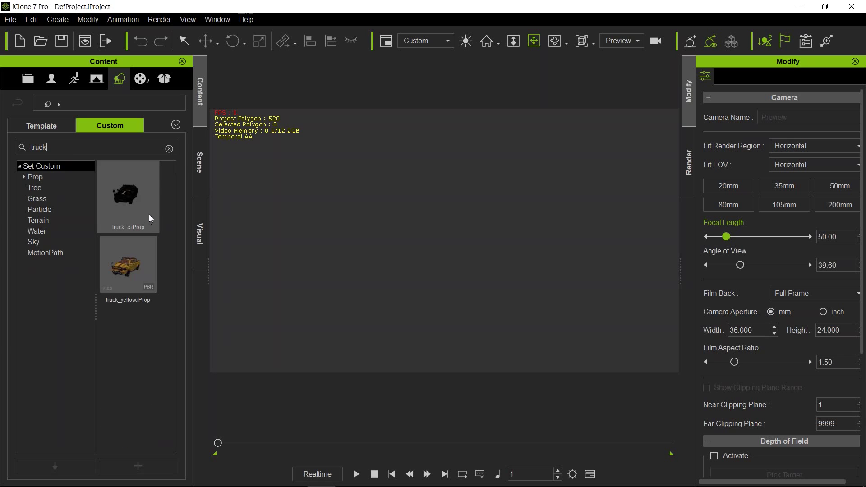
double_click(135, 207)
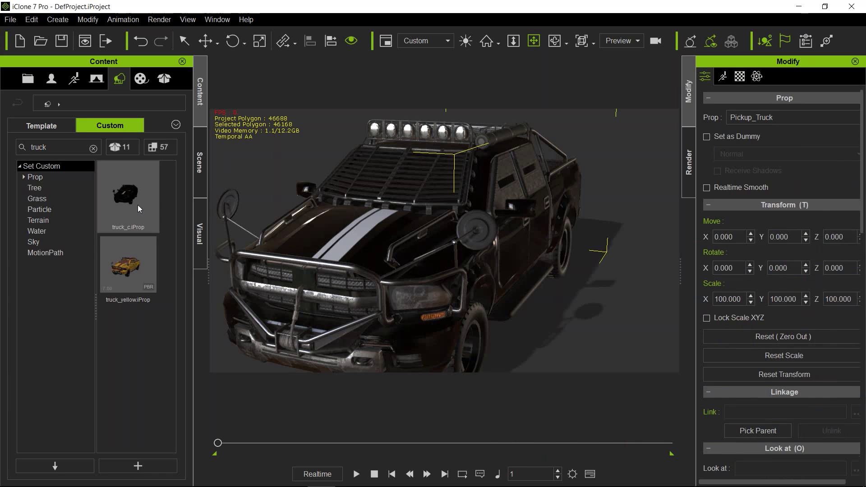
right_drag(324, 248, 562, 239)
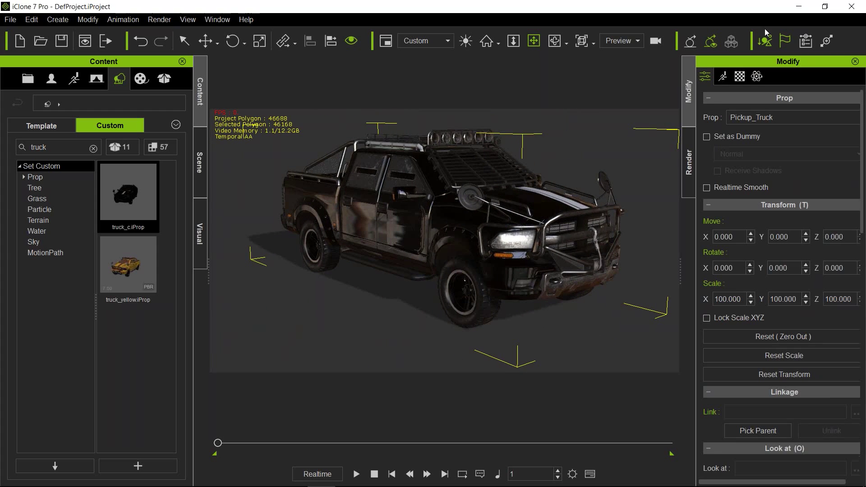
Step: Minimize iClone, launch Blender from the desktop, dismiss its splash screen and delete the default cube
click(799, 7)
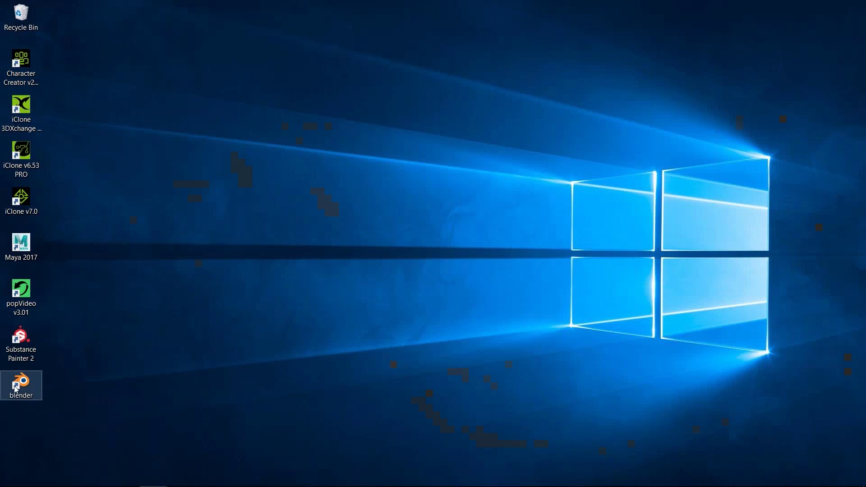
double_click(16, 388)
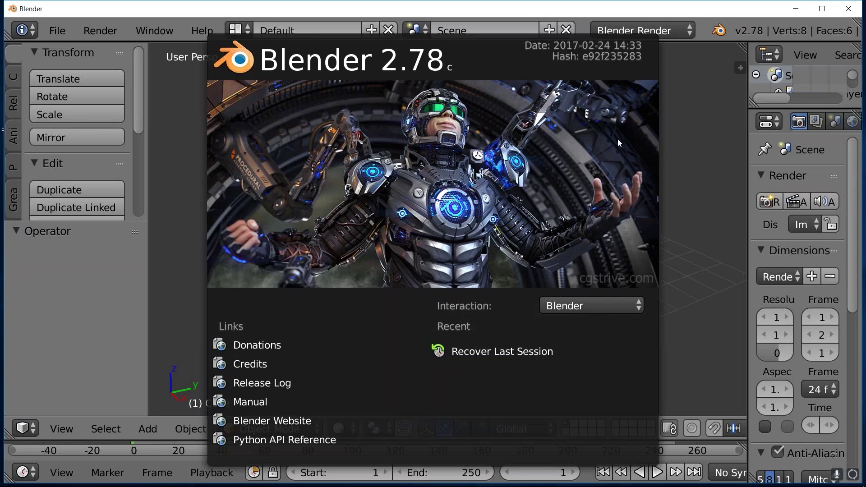
click(616, 127)
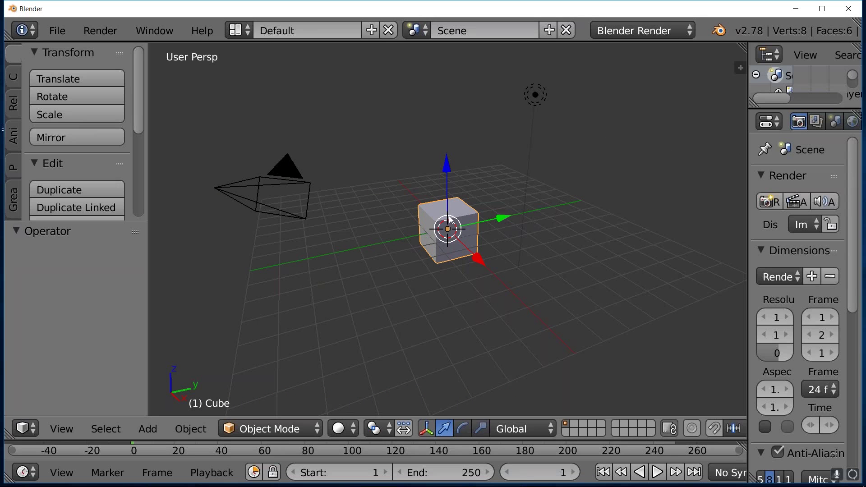
key(x)
click(457, 242)
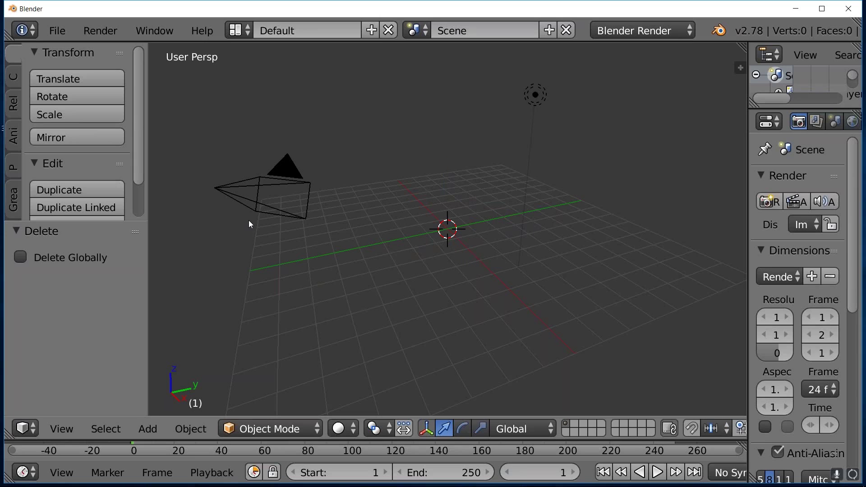
Step: Start a Collada (.dae) import and browse to the heavyduty-pickup folder within the user's Downloads on Drive_4 (G:)
click(57, 31)
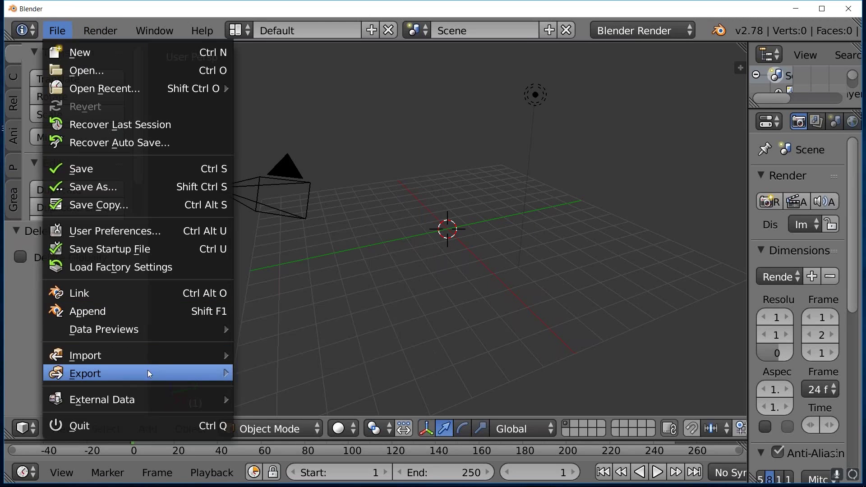
mouse_move(159, 357)
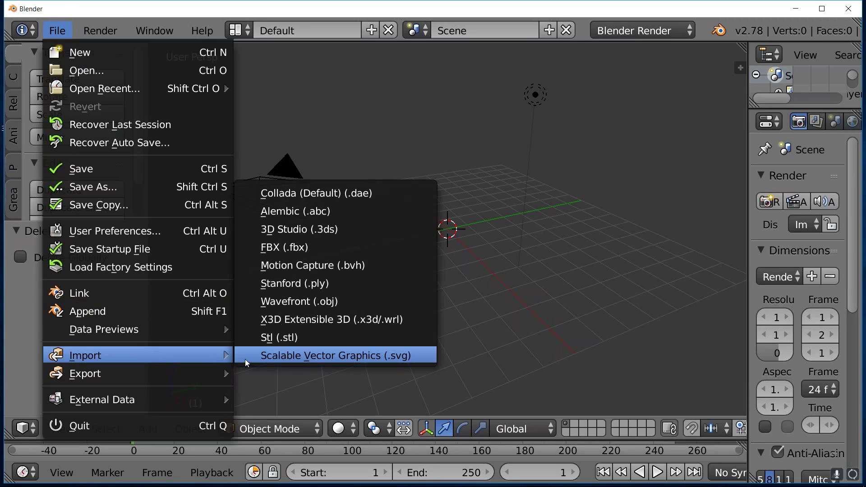
click(322, 199)
scroll(99, 145, down, 2)
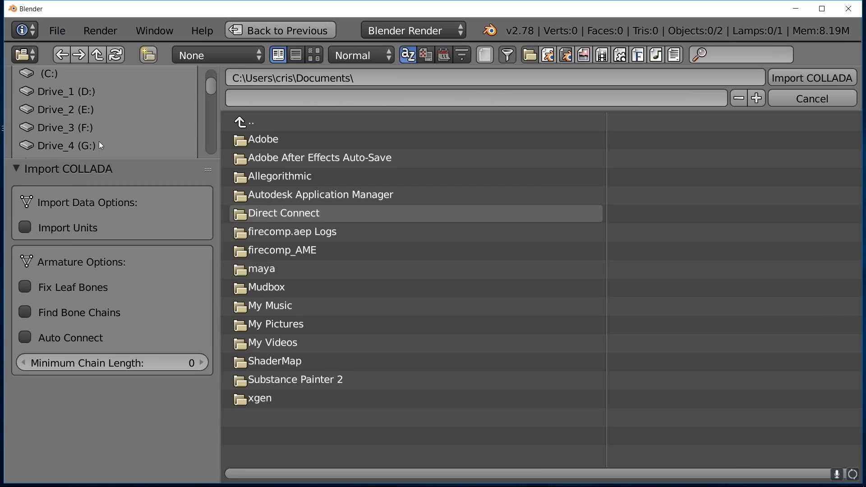
click(88, 140)
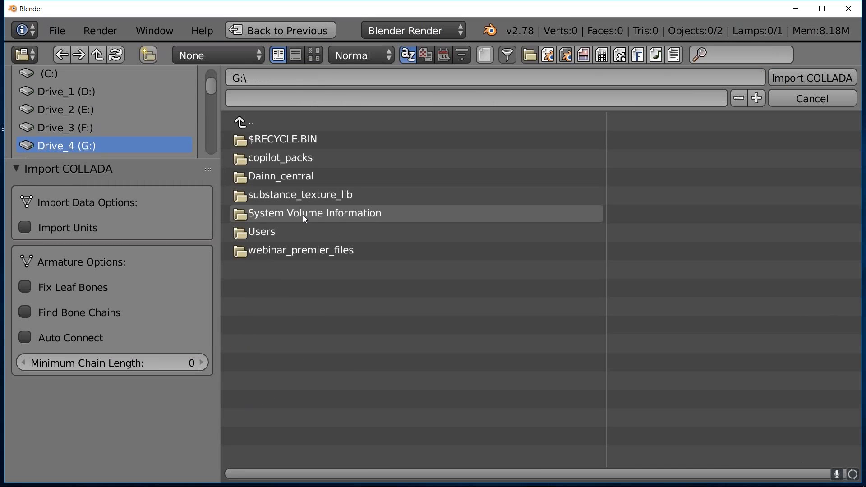
click(302, 232)
click(284, 139)
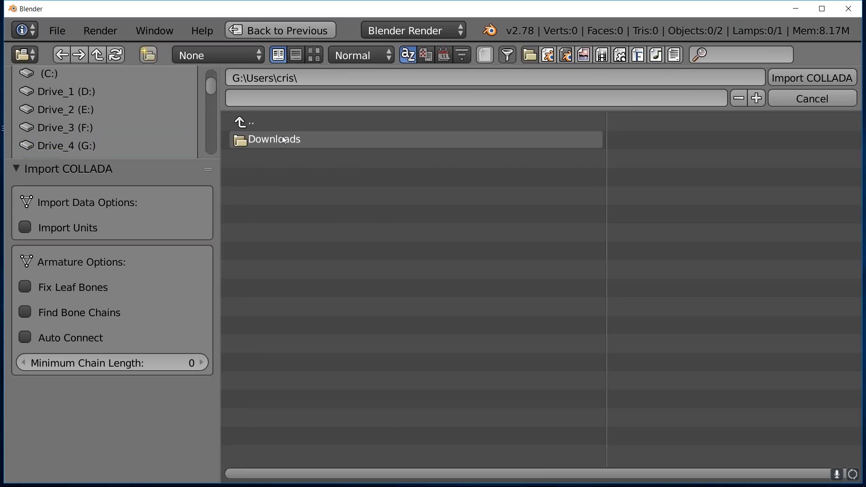
click(282, 138)
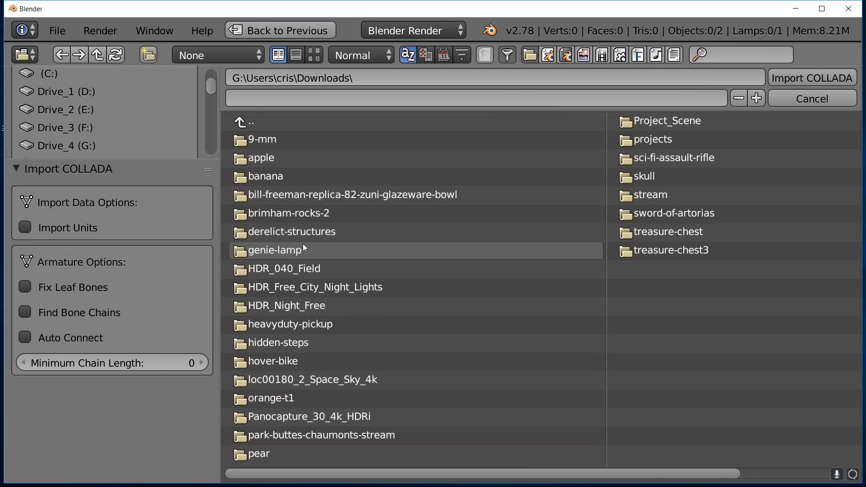
click(302, 324)
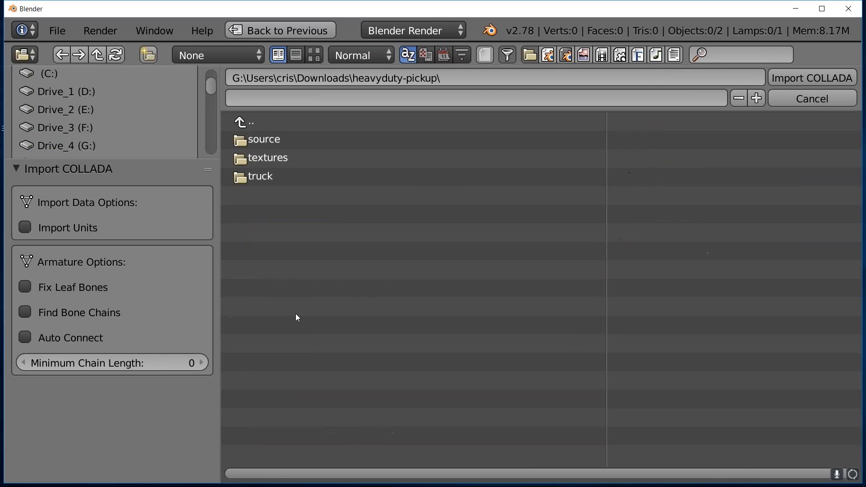
Step: Import the pickup truck's Collada model from the source folder into the scene
click(267, 140)
click(268, 139)
click(268, 155)
double_click(267, 152)
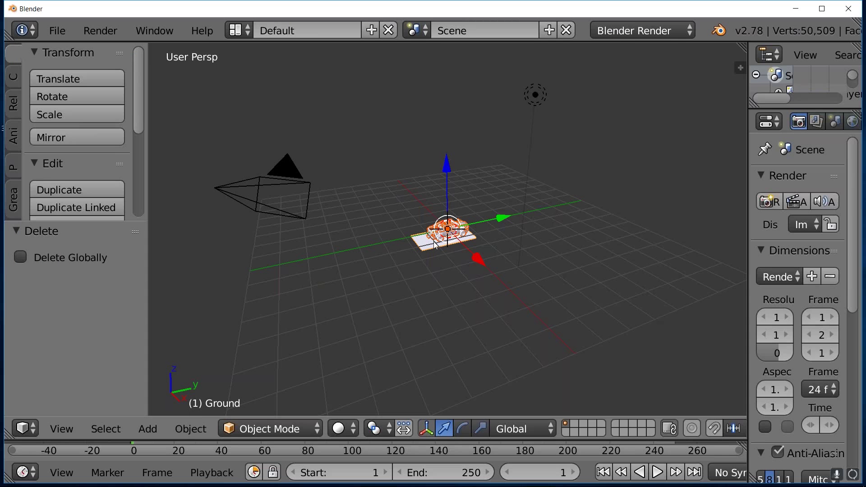
Step: Select the Ground plane beneath the imported truck and delete it
key(shift+h)
scroll(435, 245, up, 5)
right_click(350, 317)
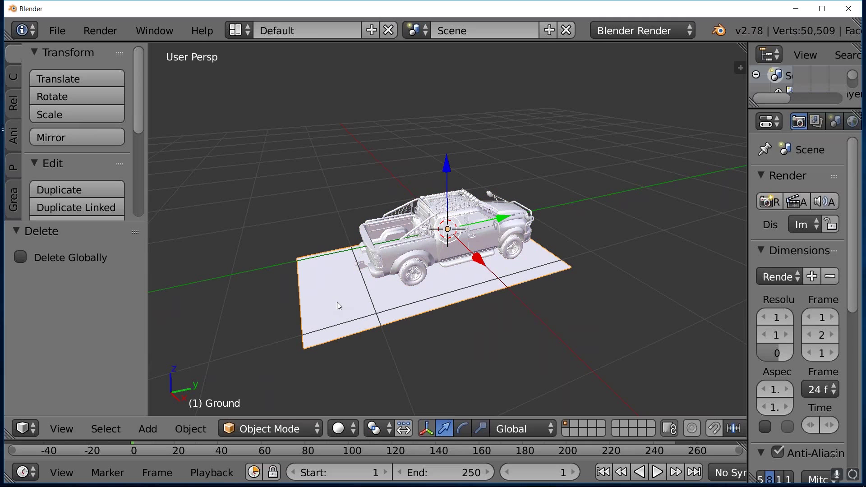
key(x)
click(336, 302)
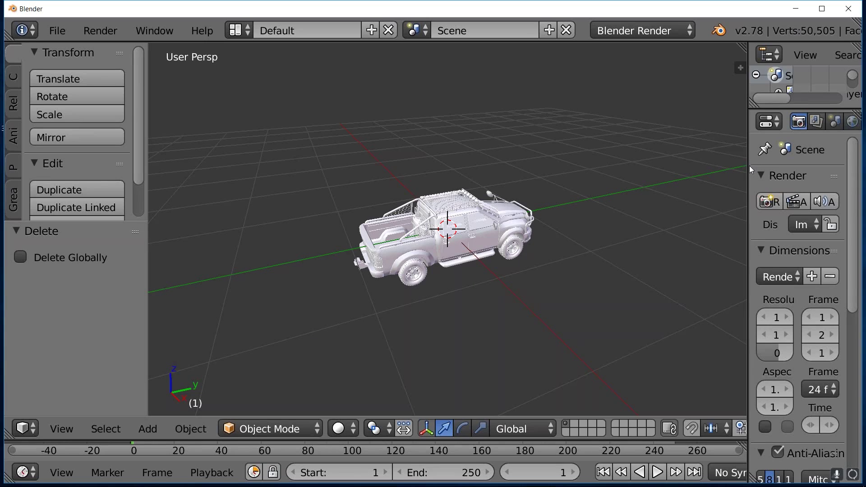
Step: Enlarge the outliner and select the truck meshes 5_Glow, 4_Wheel, 3_Vitre, 2_Props and 1_CarPaint together
drag(748, 164, 635, 164)
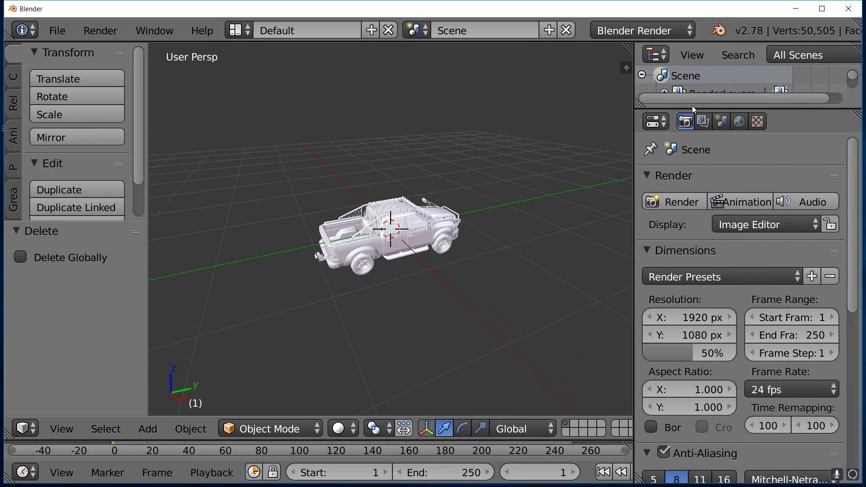
drag(692, 108, 693, 271)
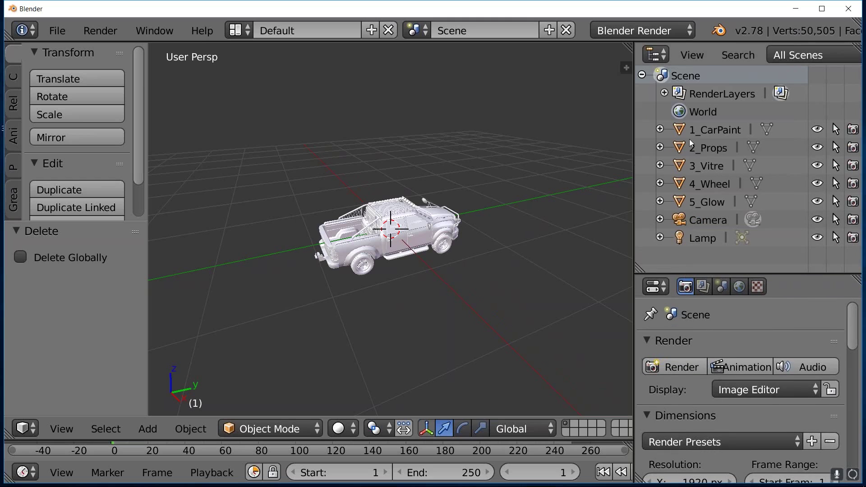
click(708, 201)
ctrl+click(719, 183)
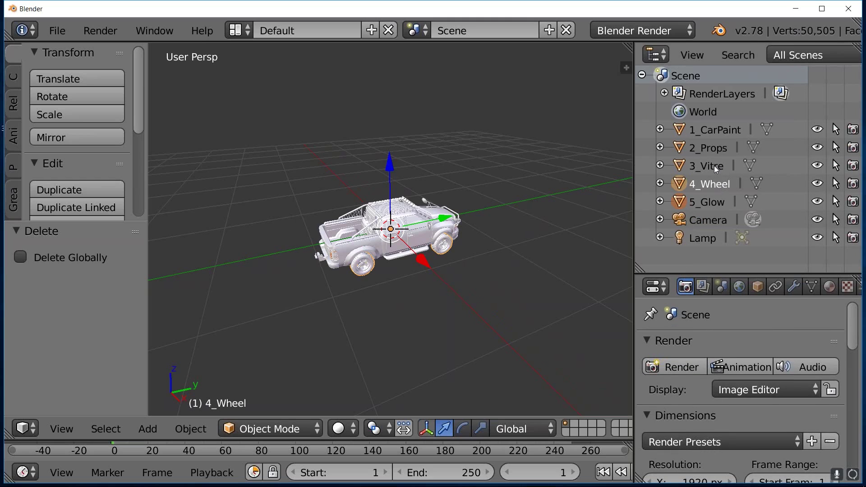
ctrl+click(715, 166)
ctrl+click(711, 149)
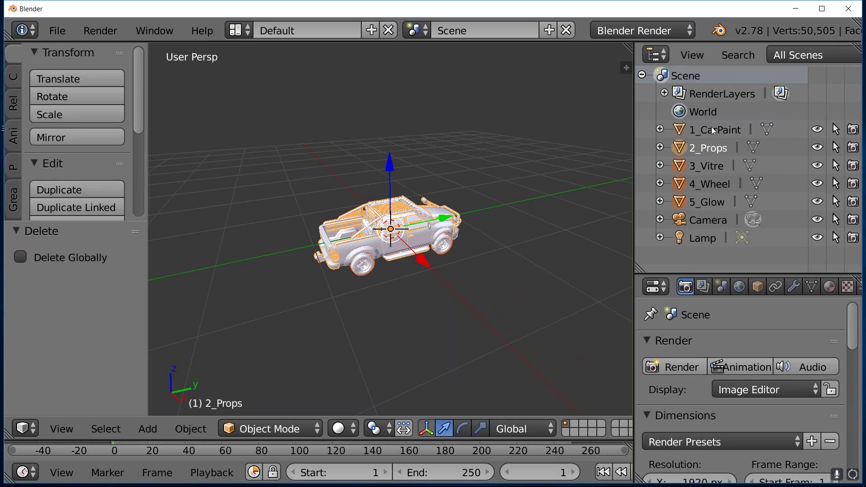
ctrl+click(711, 128)
Step: Start a Wavefront (.obj) export and browse to the heavyduty-pickup folder within Downloads on Drive_4 (G:), leaving without exporting
click(62, 35)
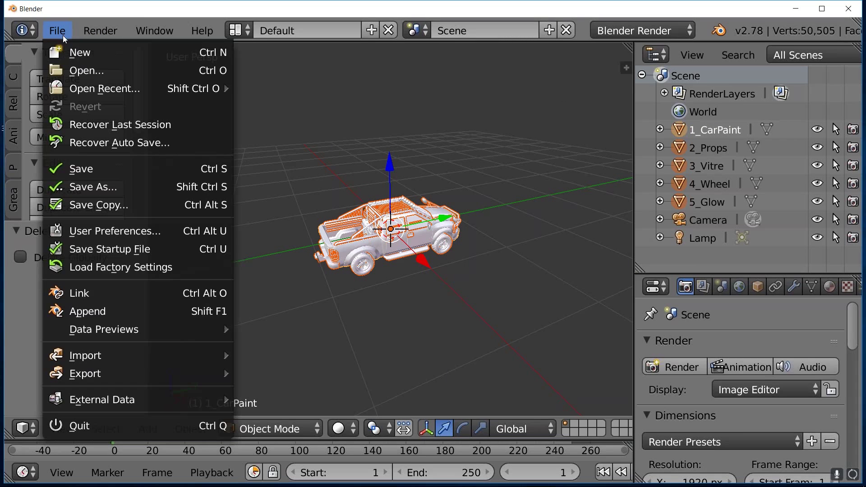
mouse_move(126, 379)
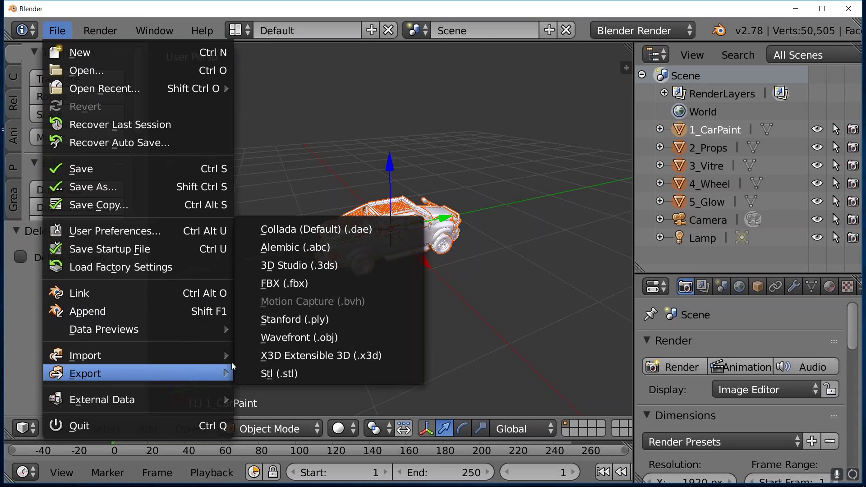
click(333, 338)
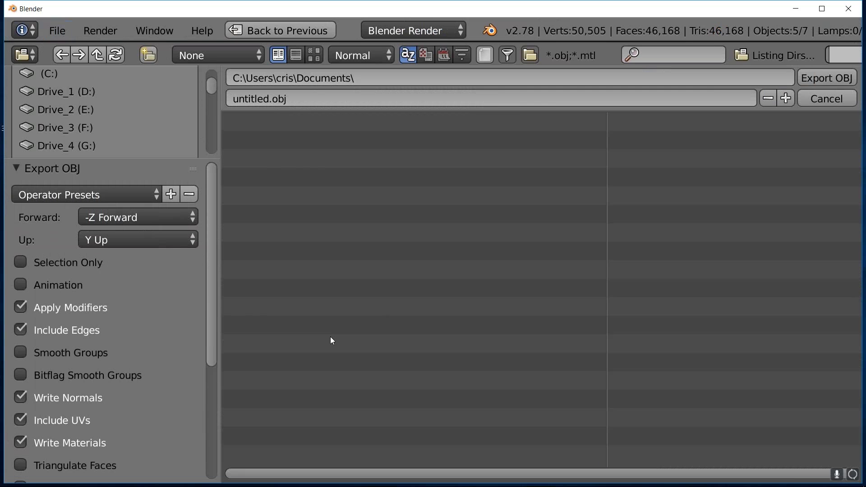
click(62, 147)
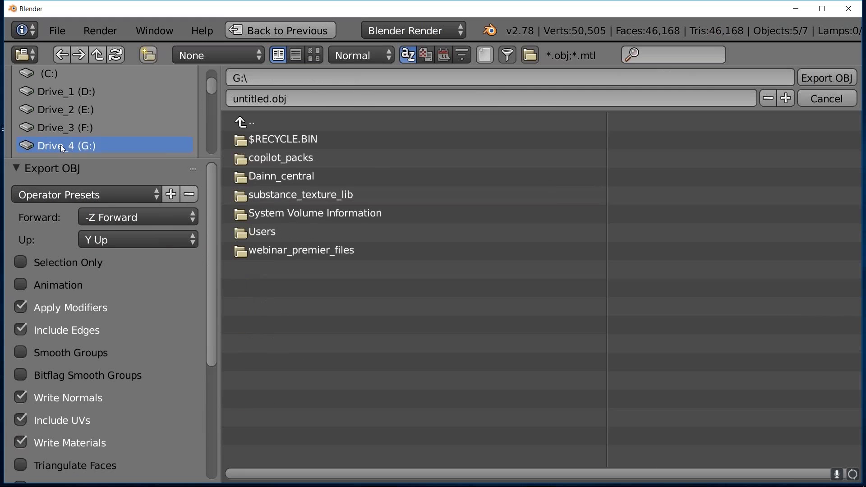
click(264, 232)
click(288, 138)
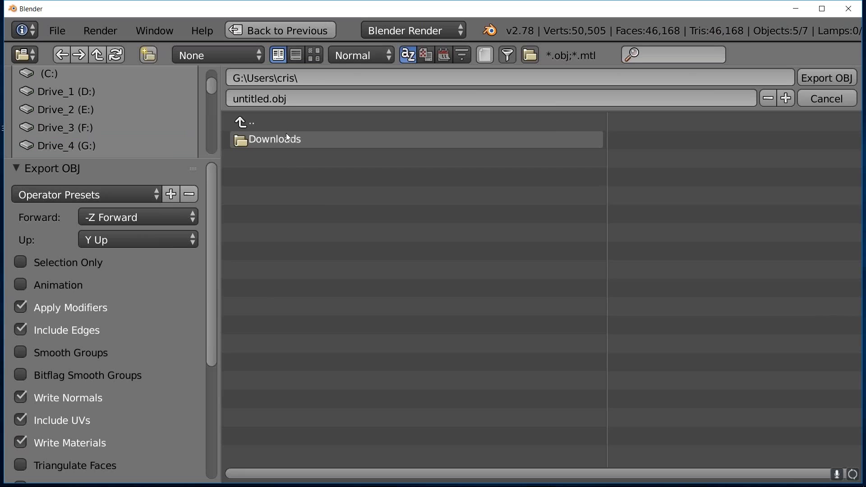
click(289, 138)
click(309, 329)
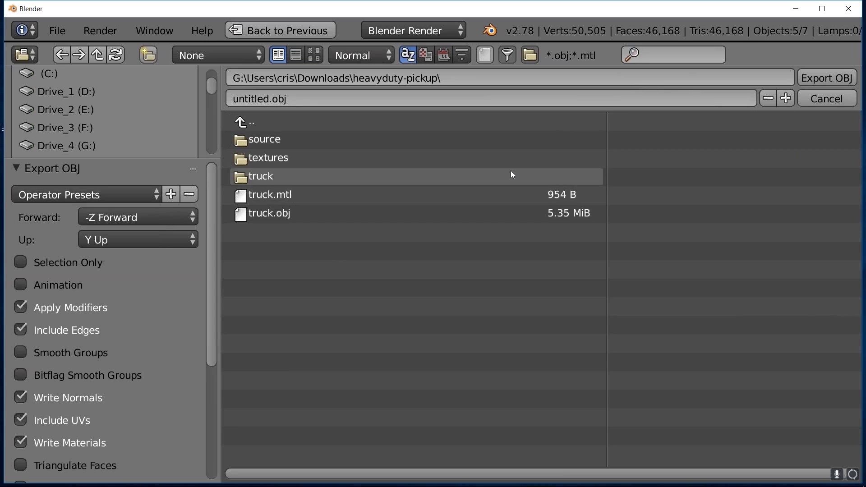
key(Escape)
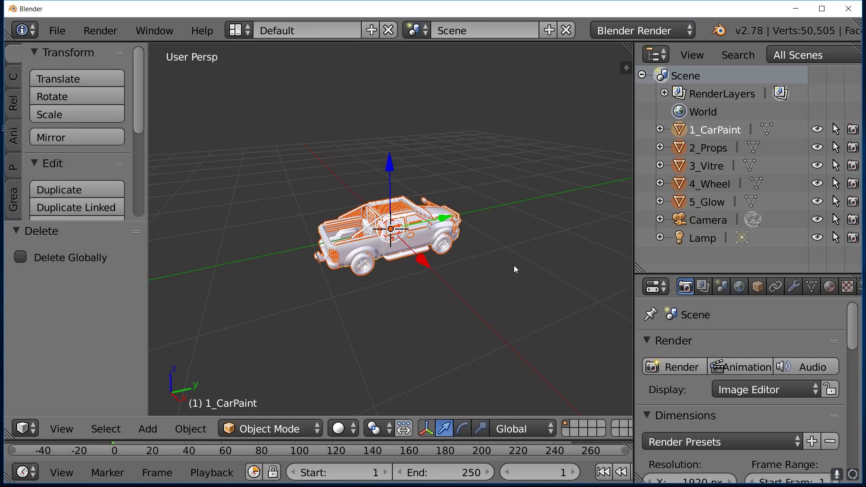
Step: Quit Blender without saving, and launch iClone 3DXchange, dismissing its welcome window
click(848, 10)
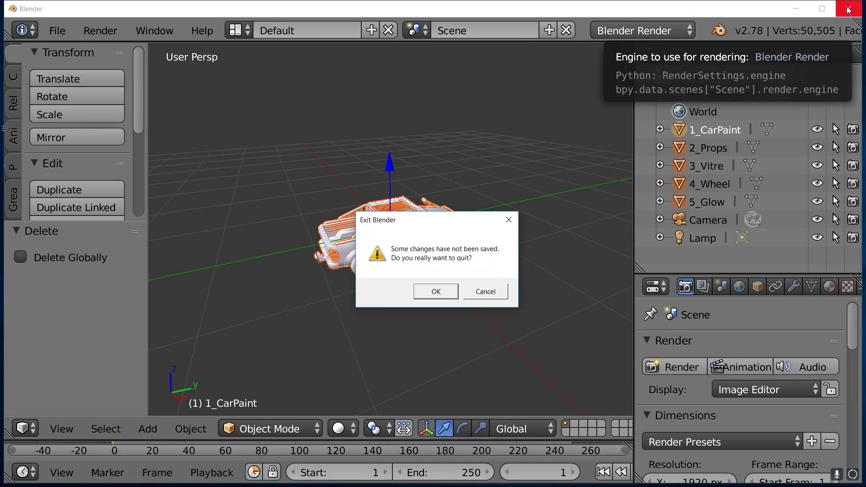
click(436, 291)
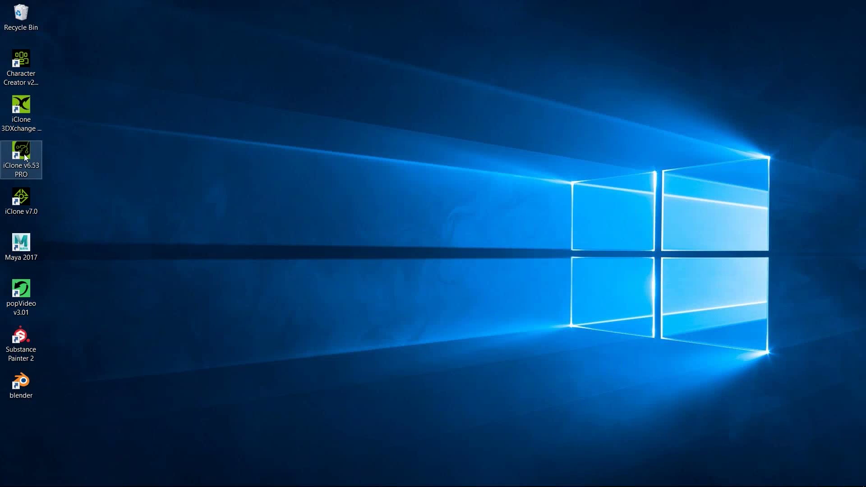
double_click(25, 108)
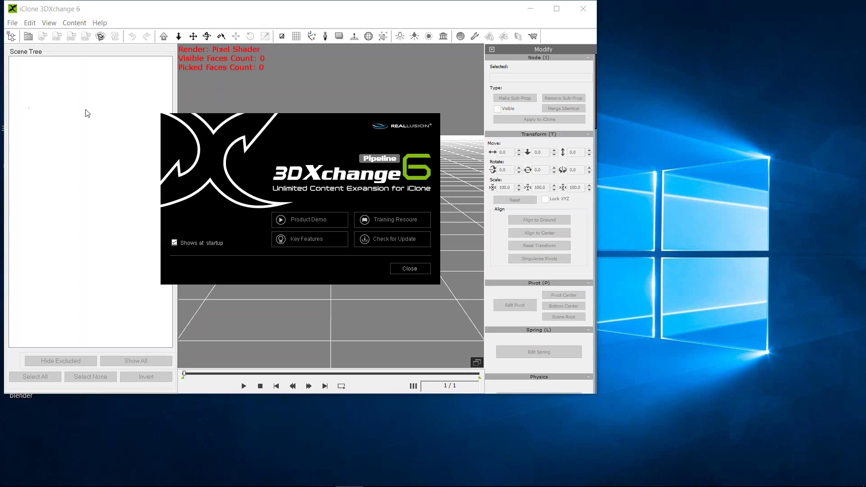
click(403, 269)
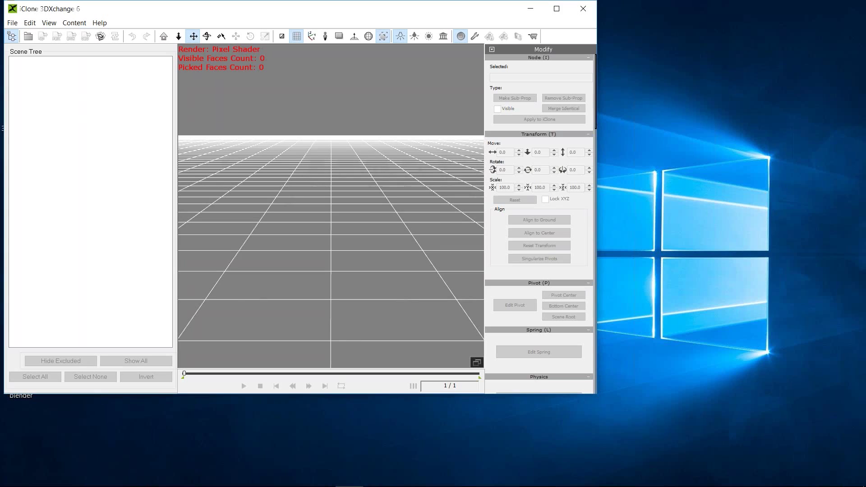
click(13, 23)
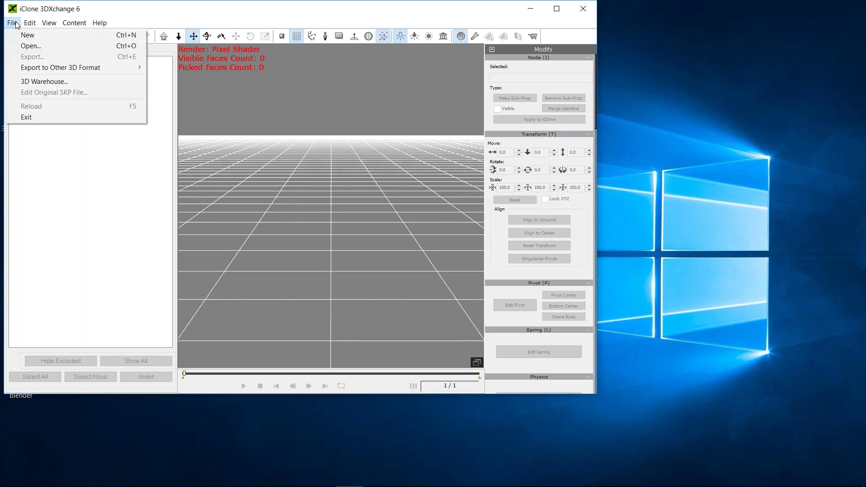
click(204, 15)
Step: Import the lamp FBX model from the genie-lamp source folder in Downloads, without importing animation
mouse_move(237, 483)
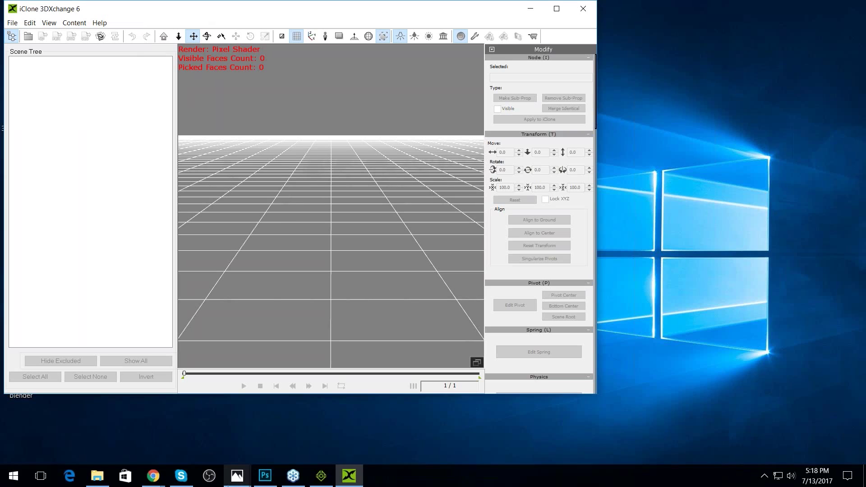
click(97, 476)
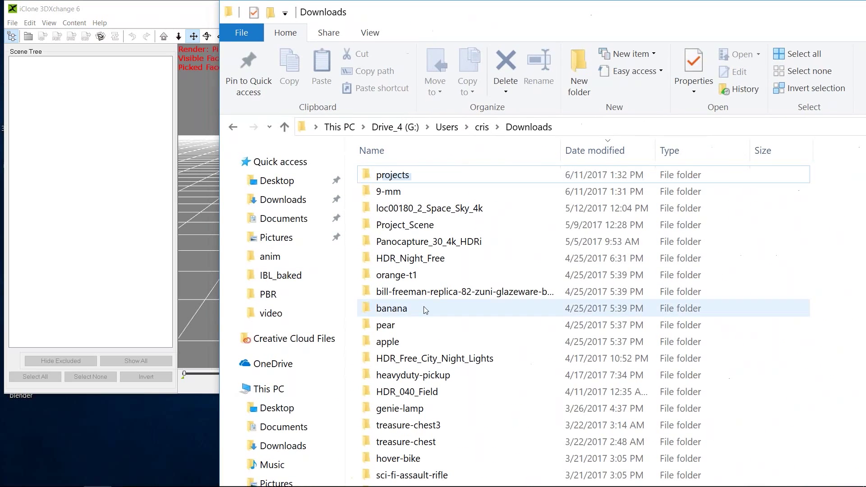
double_click(403, 410)
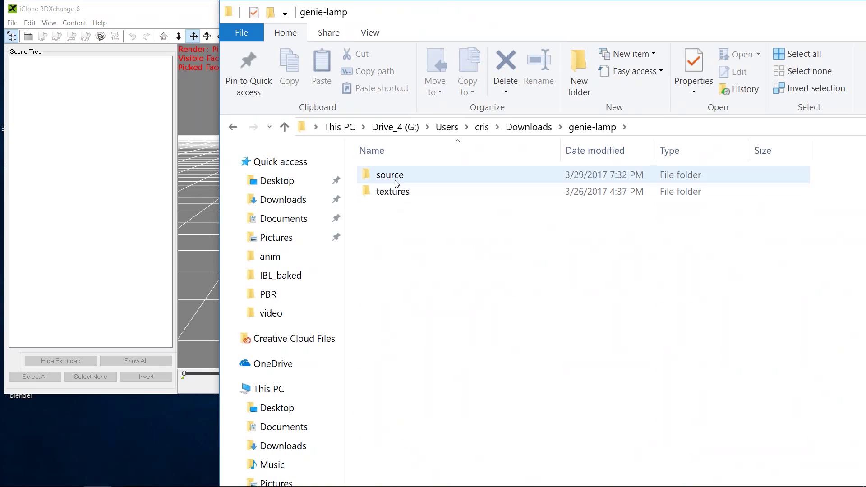
double_click(396, 180)
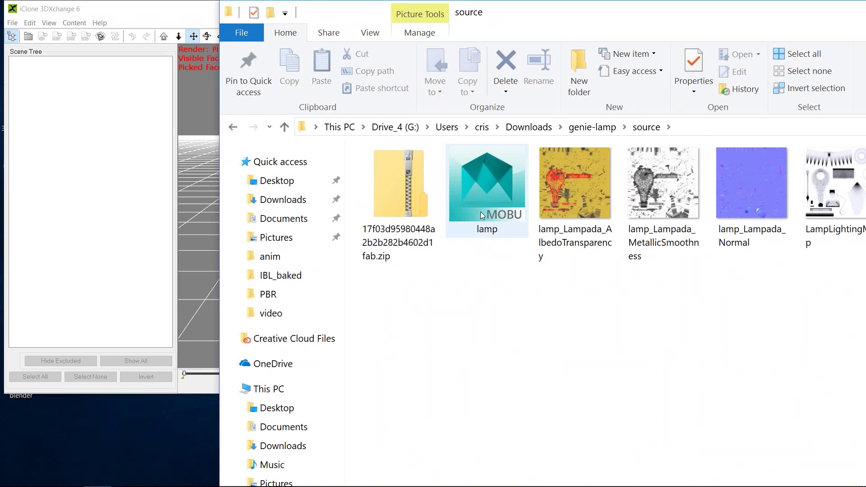
drag(472, 185, 210, 166)
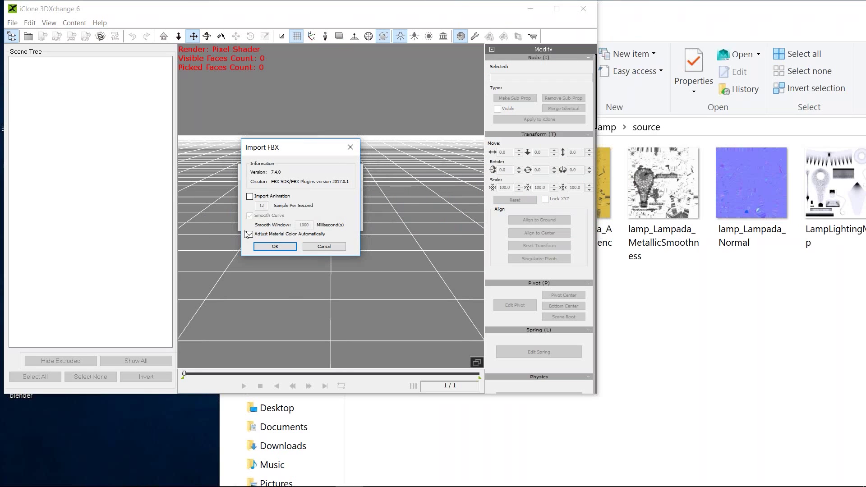
click(283, 247)
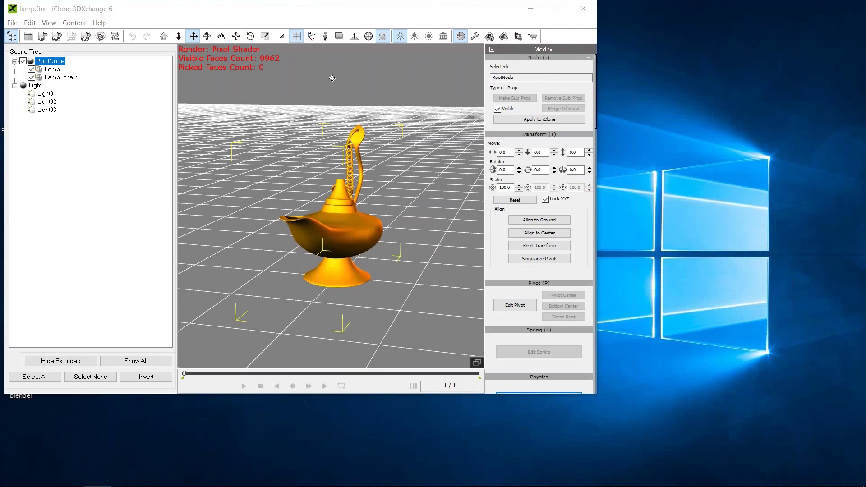
Step: Maximize the 3DXchange window and apply the lamp_Lampada_AlbedoTransparency image to the lamp body as its Diffuse Map
click(383, 10)
double_click(382, 10)
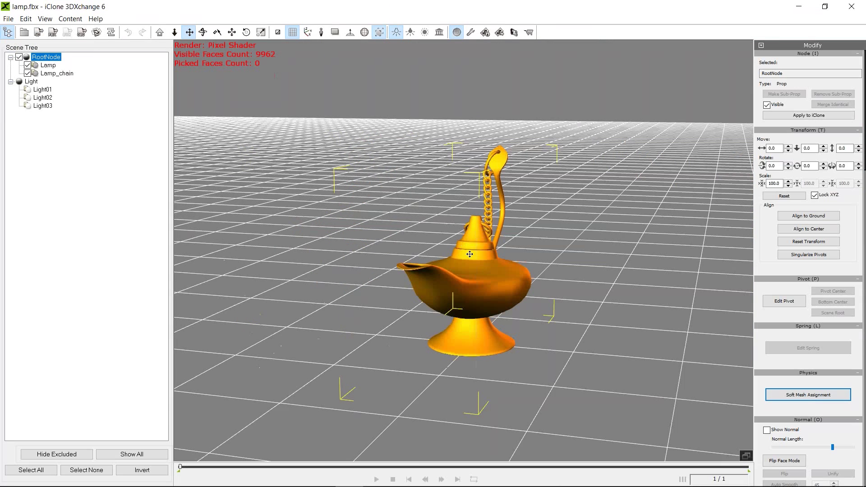
right_drag(468, 368, 695, 332)
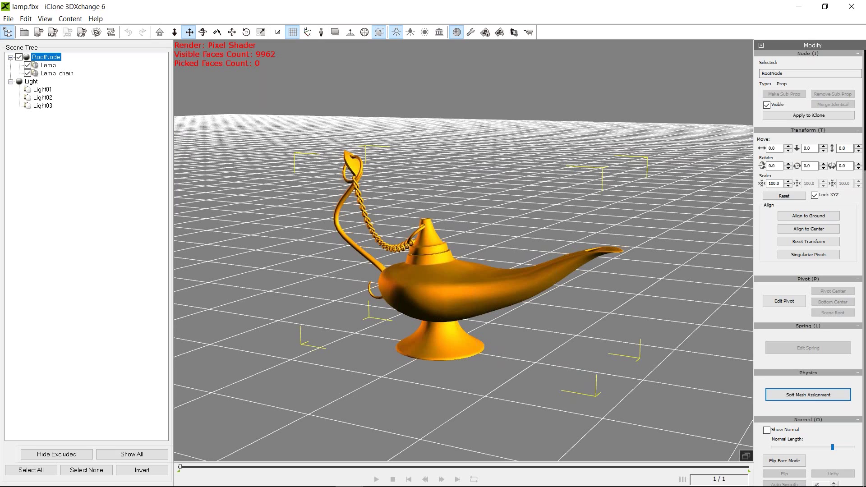
drag(865, 90, 454, 280)
drag(540, 186, 537, 115)
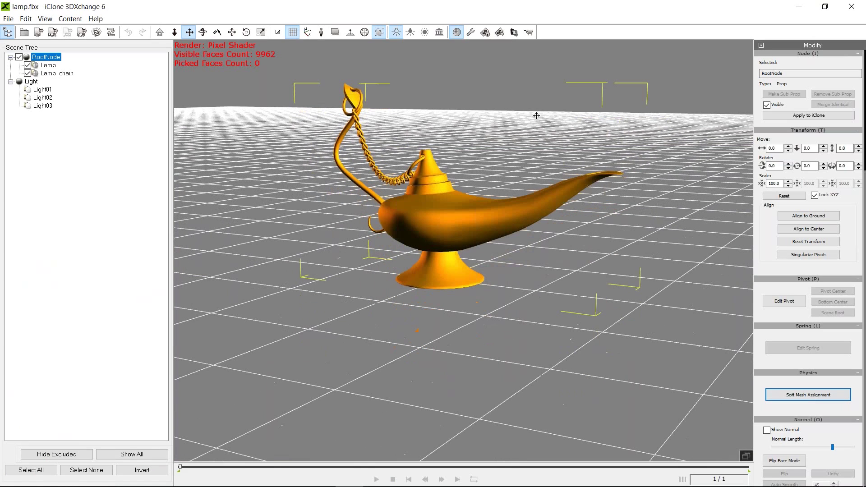
key(alt+Tab)
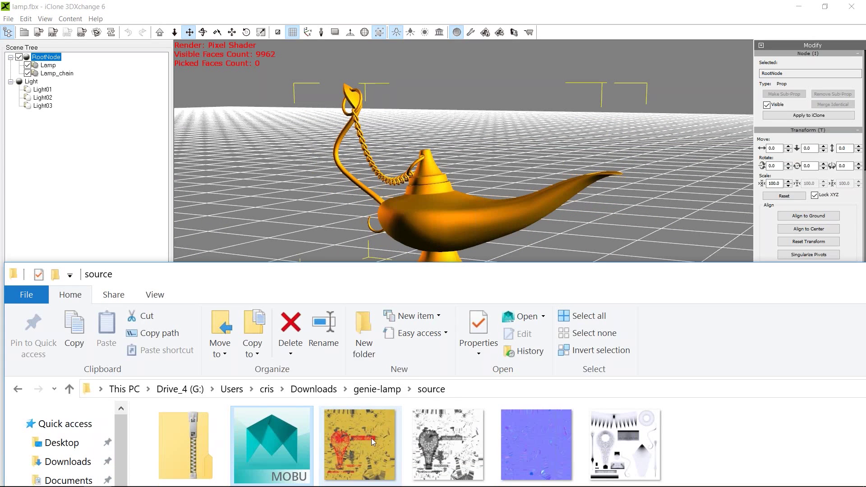
drag(372, 438, 453, 218)
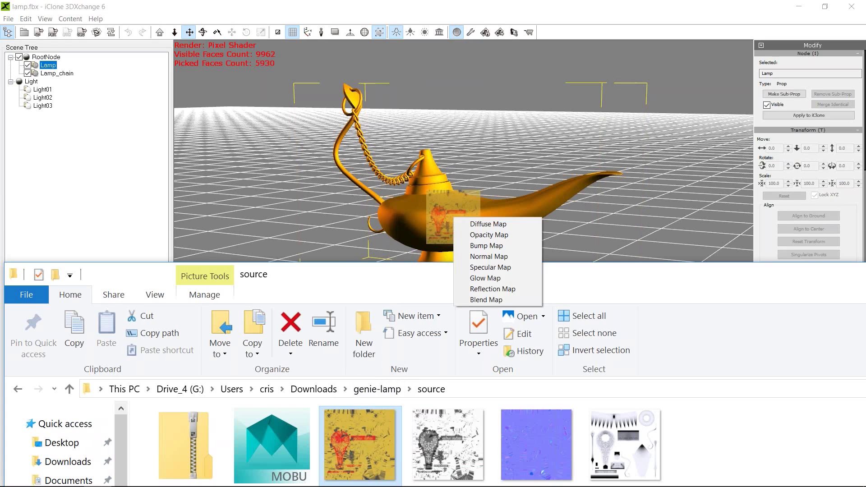
click(478, 226)
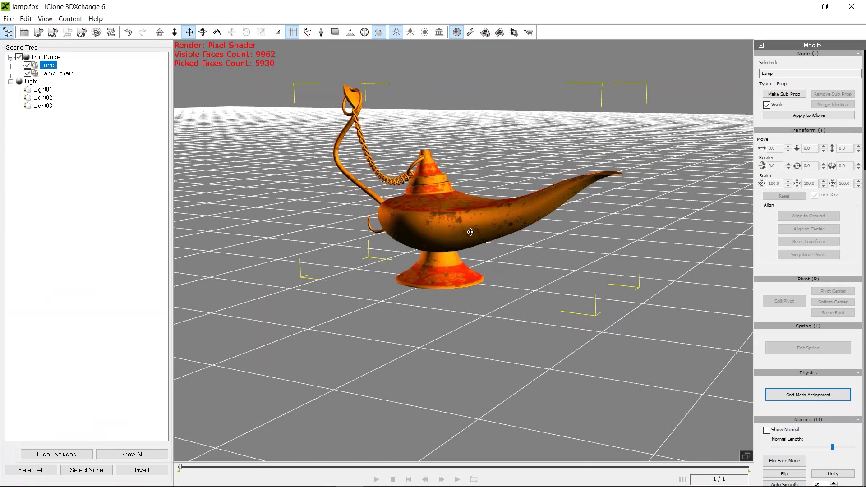
Step: Apply the lamp_Lampada_Normal image from the genie-lamp source folder to the lamp body as its Normal Map
mouse_move(350, 482)
key(alt+Tab)
drag(525, 431, 454, 214)
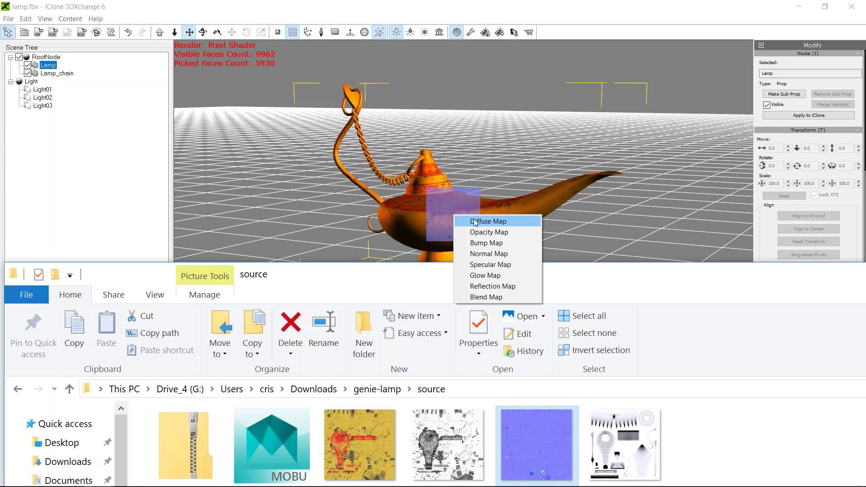
click(485, 254)
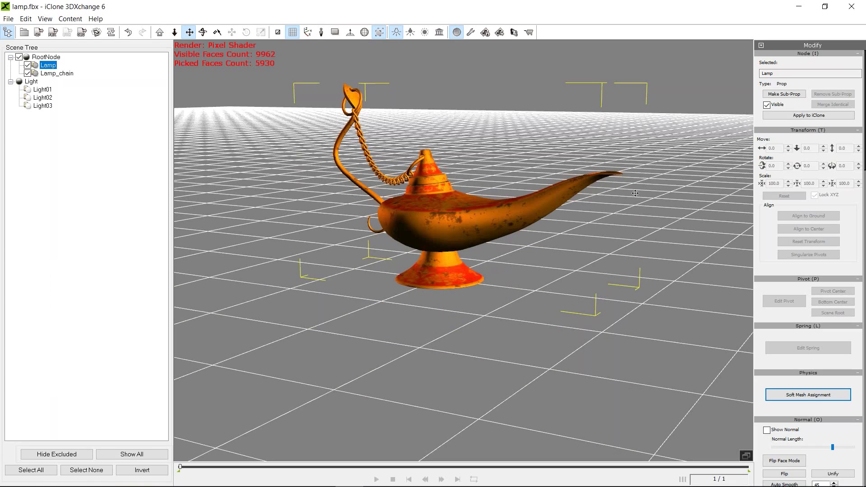
Step: Scale the lamp's RootNode down to 21 against the displayed human reference figure and reset its transform
scroll(808, 270, down, 3)
scroll(806, 338, down, 3)
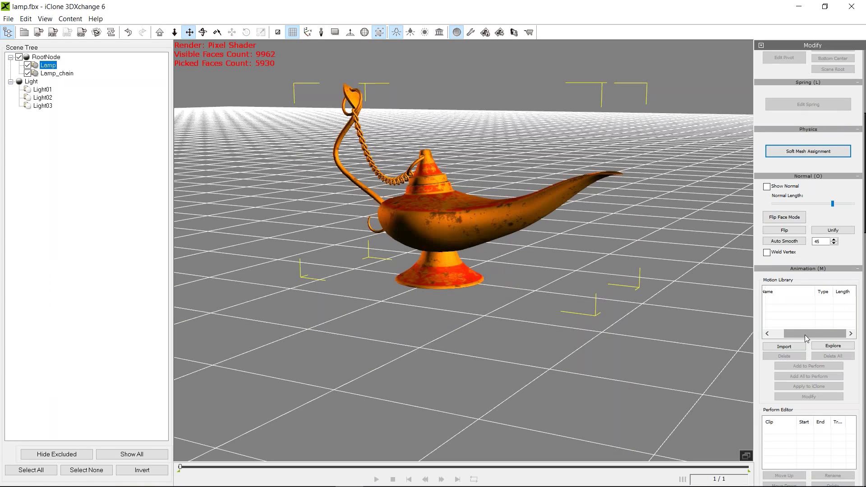
scroll(806, 339, up, 4)
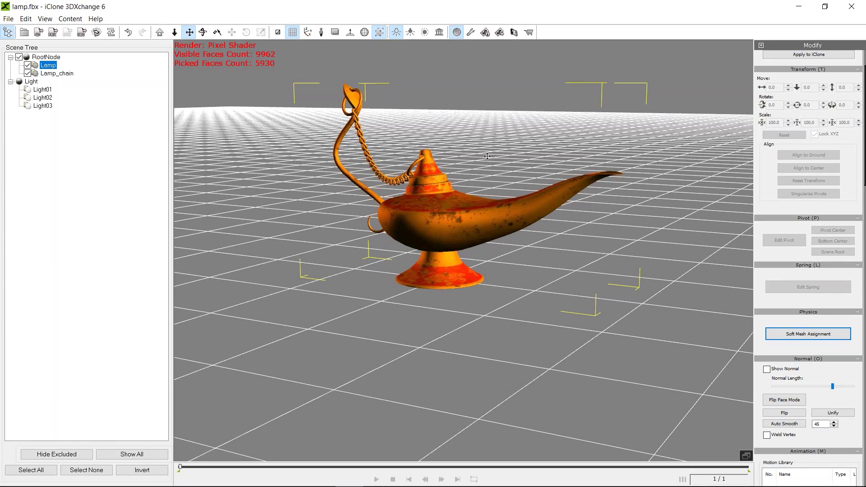
click(322, 33)
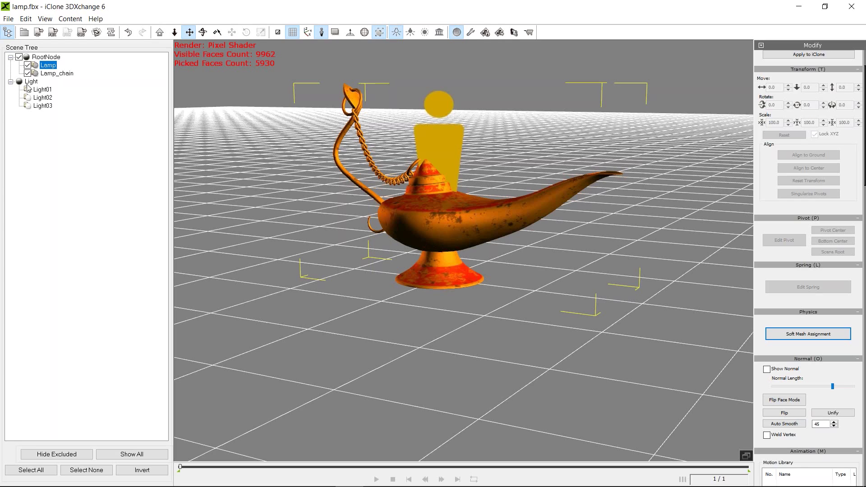
click(45, 57)
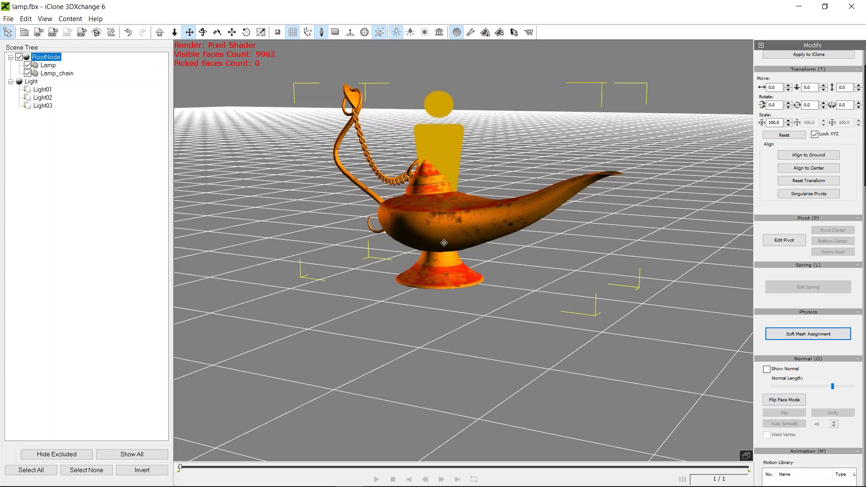
key(r)
drag(443, 276, 430, 416)
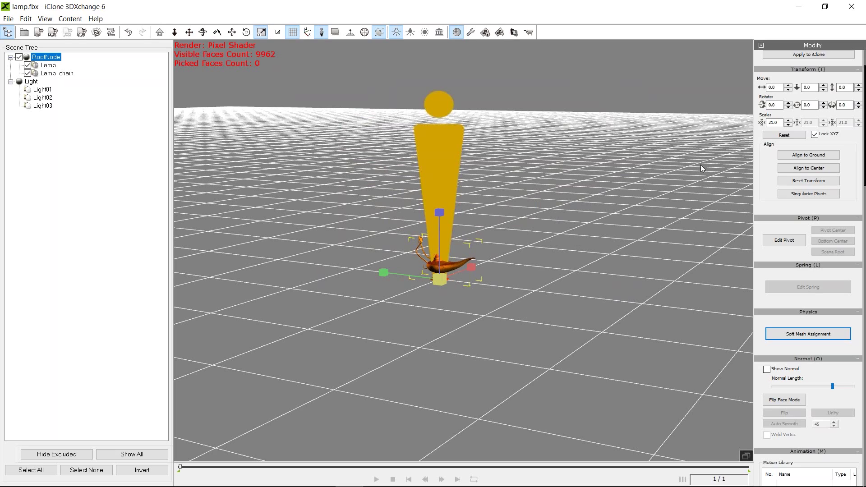
click(809, 181)
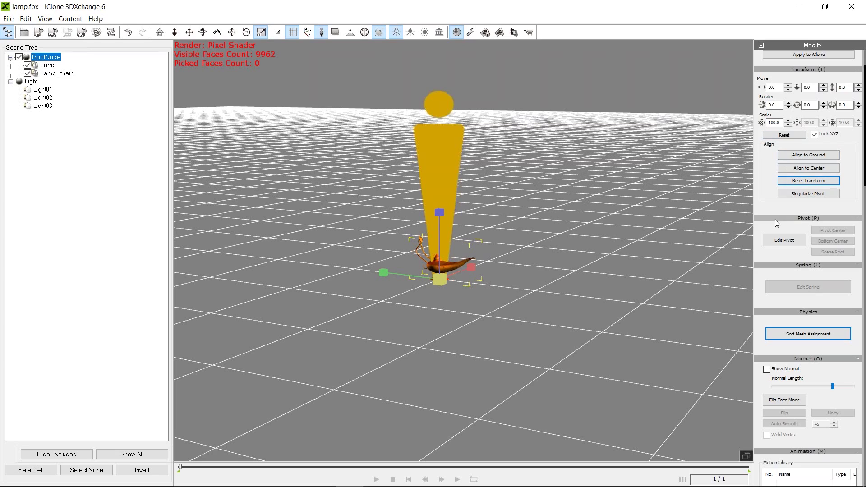
scroll(767, 192, up, 2)
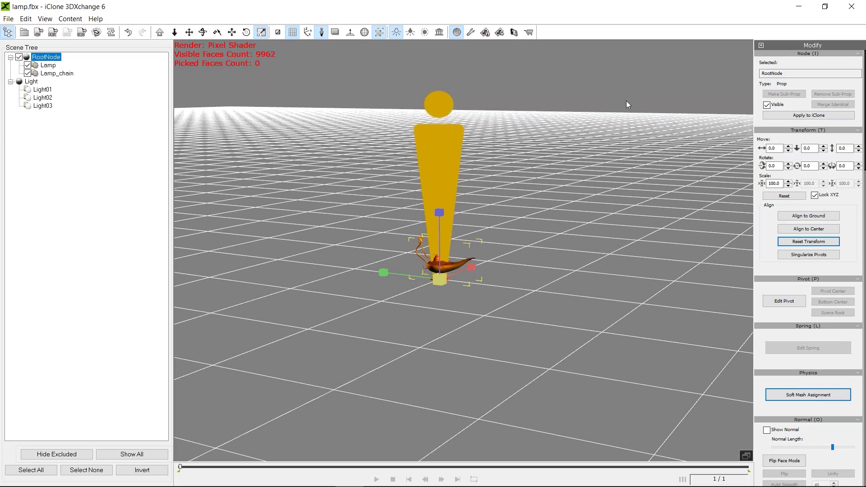
Step: Close 3DXchange and discard the lamp data without exporting it
click(851, 6)
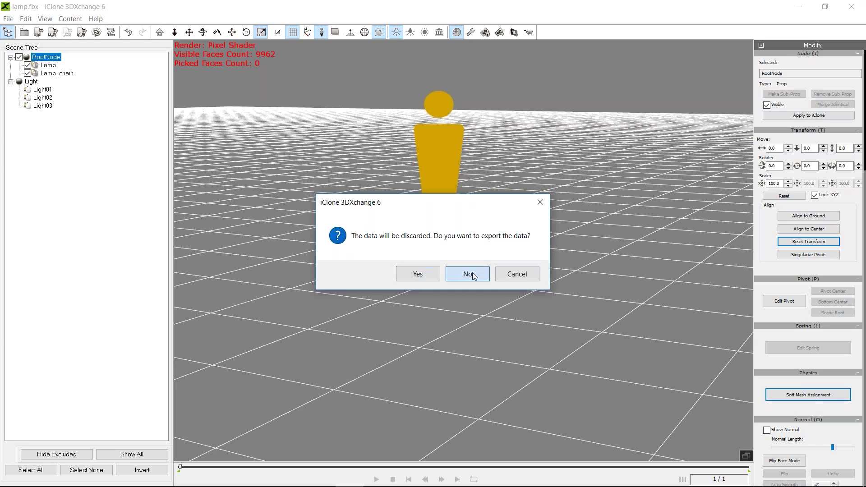
click(472, 275)
drag(474, 272, 865, 182)
mouse_move(391, 486)
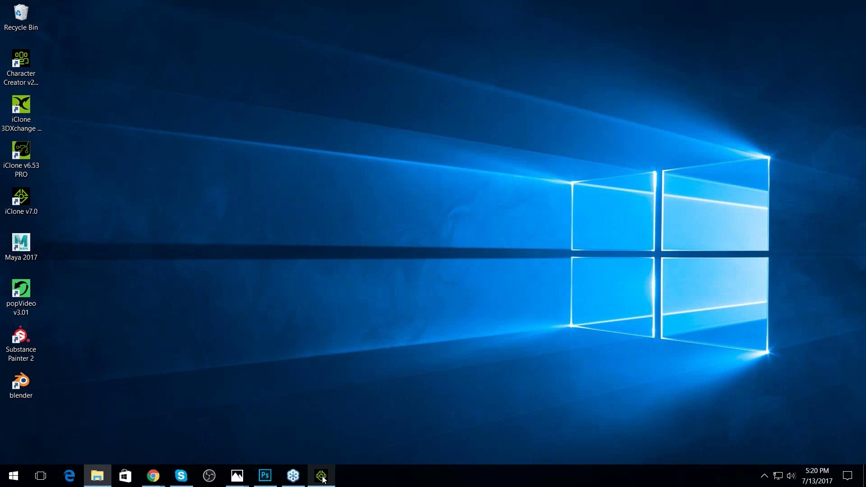
Step: Switch to iClone 7 and turn off the scene's Key and Rim directional lights
click(322, 476)
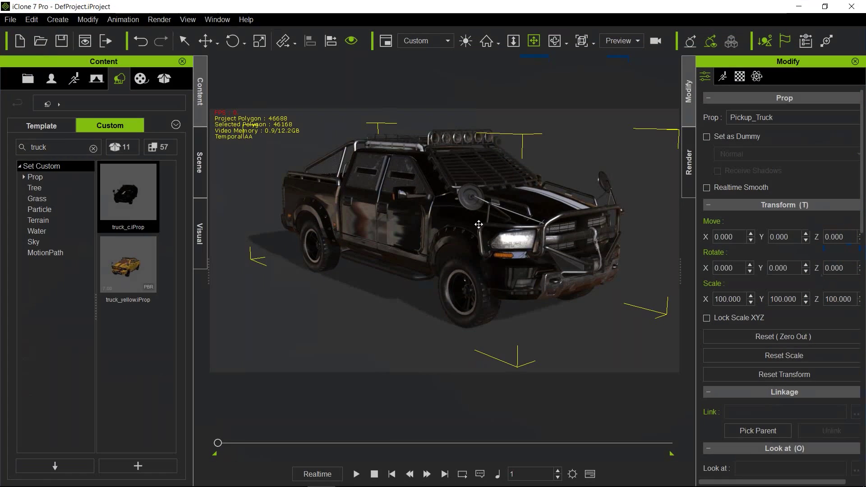
right_drag(515, 220, 407, 186)
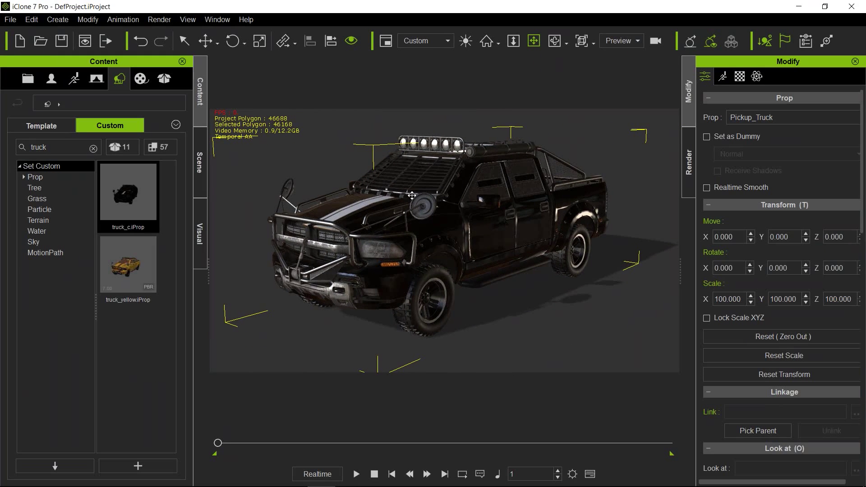
right_drag(353, 191, 392, 196)
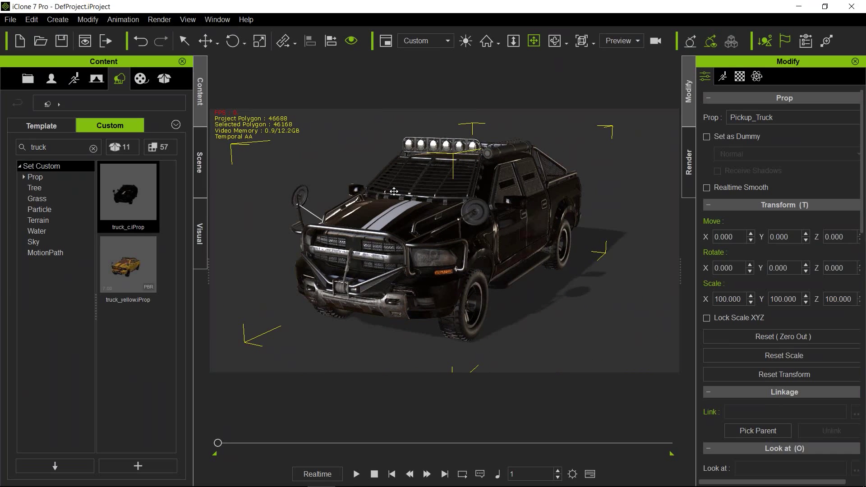
click(200, 163)
click(12, 147)
click(94, 158)
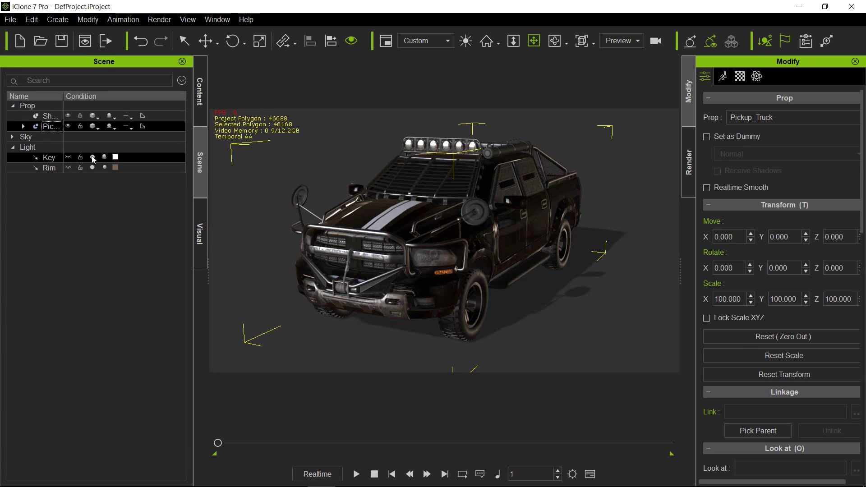
click(92, 168)
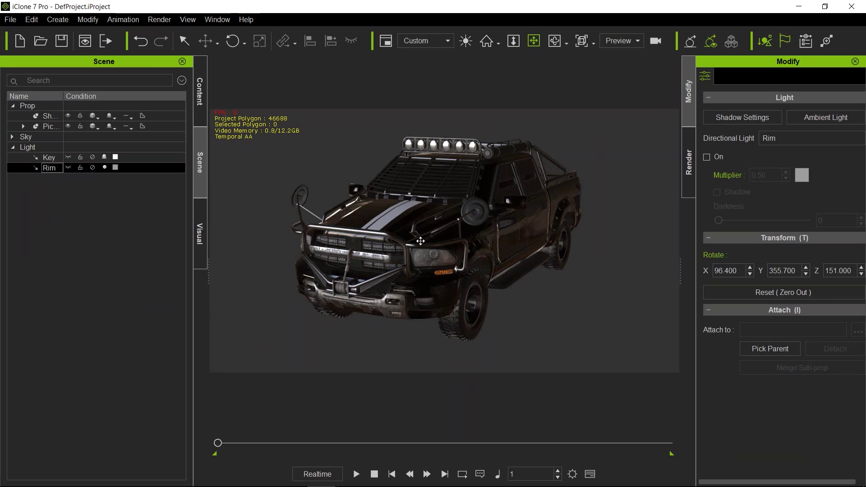
Step: Turn the Rim light and the Key light on and back off in turn to compare the truck's lighting
click(93, 167)
click(93, 168)
click(93, 157)
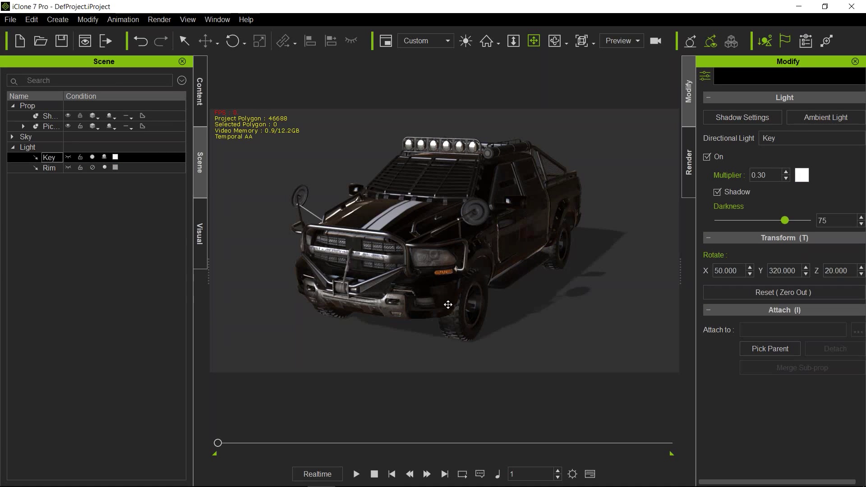
click(93, 157)
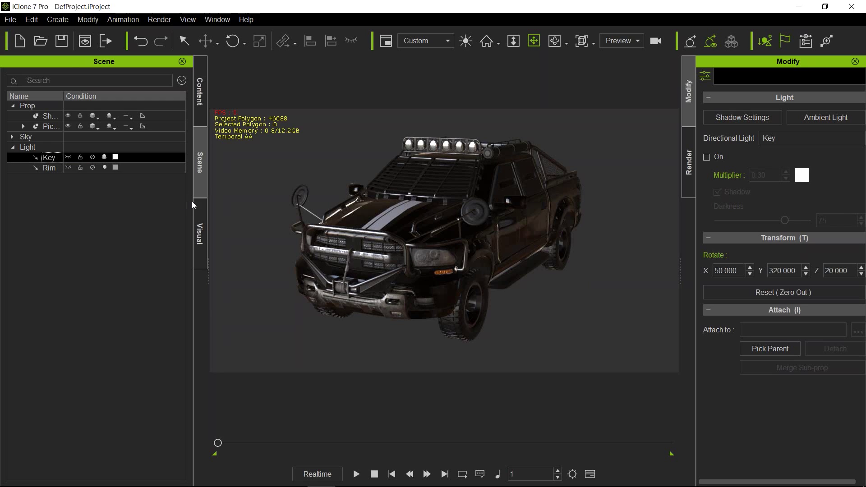
Step: Show the Image Based Lighting sky as the background behind the truck
click(201, 218)
scroll(103, 357, down, 3)
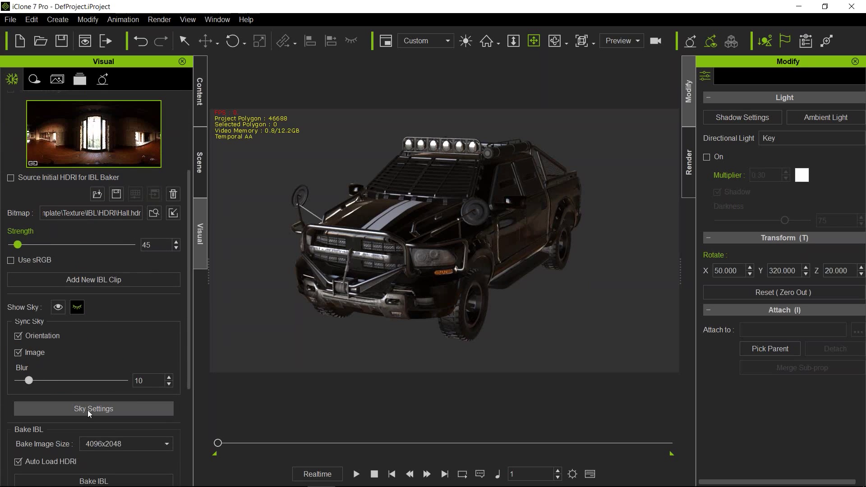
click(58, 307)
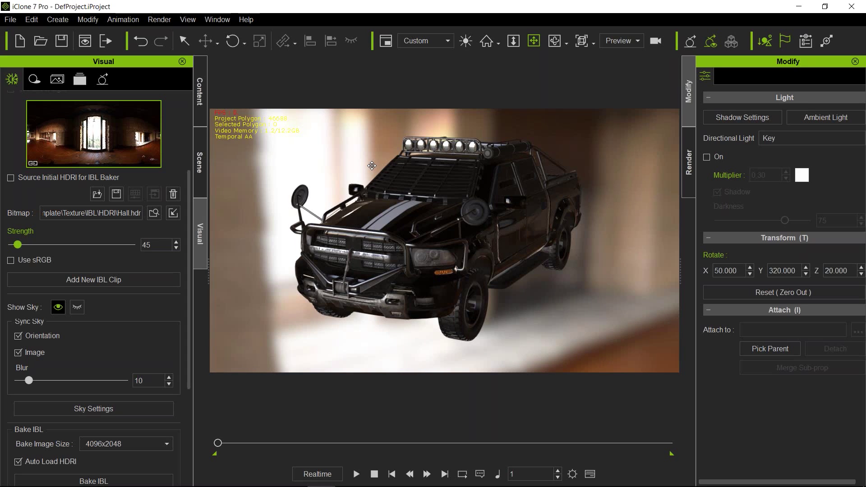
Step: Create a directional shadow caster and set its darkness to 100
click(67, 19)
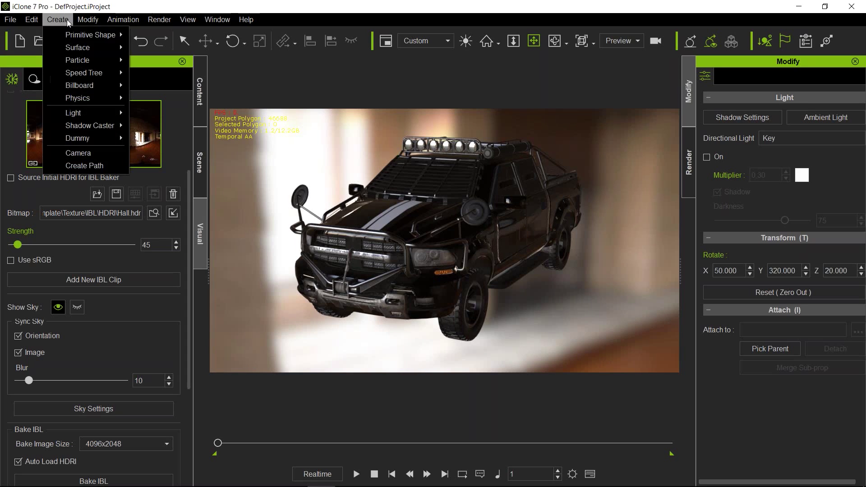
mouse_move(91, 129)
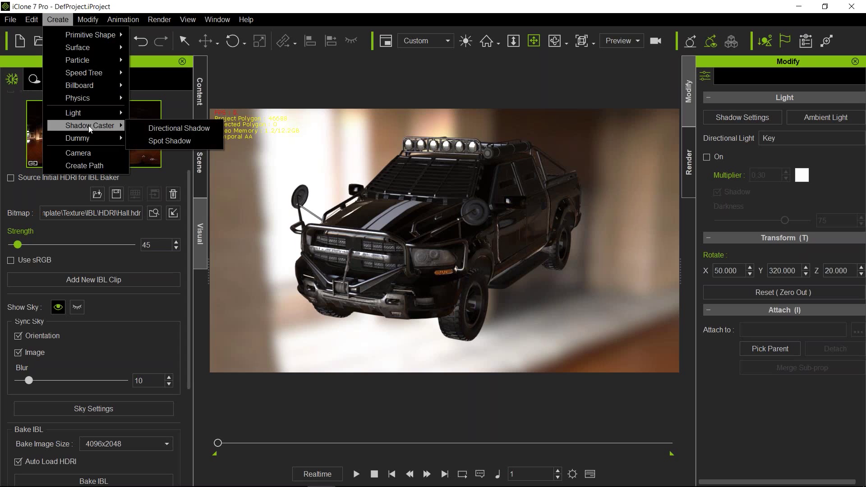
click(169, 128)
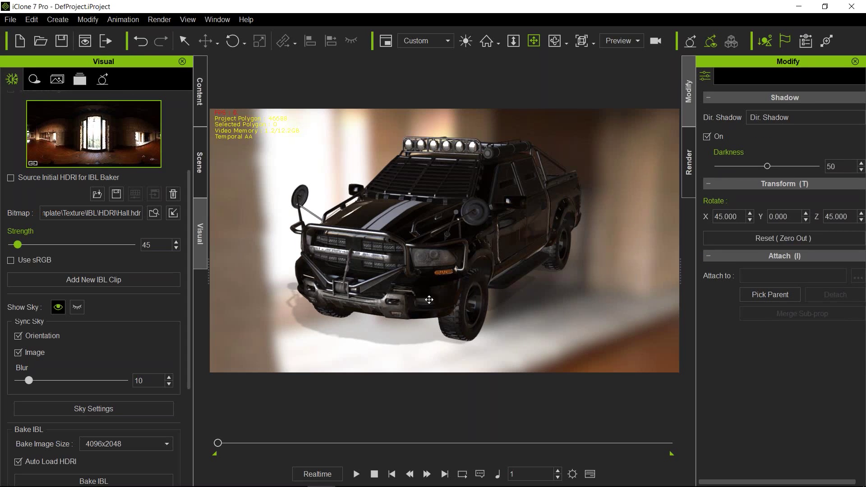
drag(767, 166, 846, 186)
Step: Rotate the directional shadow to about X 44.6, Y 351.0 and Z 1.9, and check it from the truck's other side
key(e)
drag(478, 233, 459, 234)
alt+right_drag(373, 230, 573, 294)
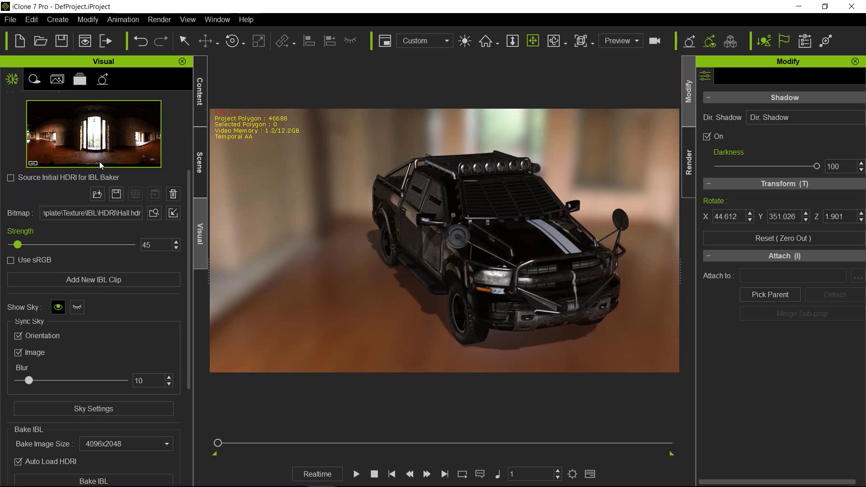
Step: Deactivate Image Based Lighting and reactivate it to compare its effect on the truck
scroll(116, 222, up, 1)
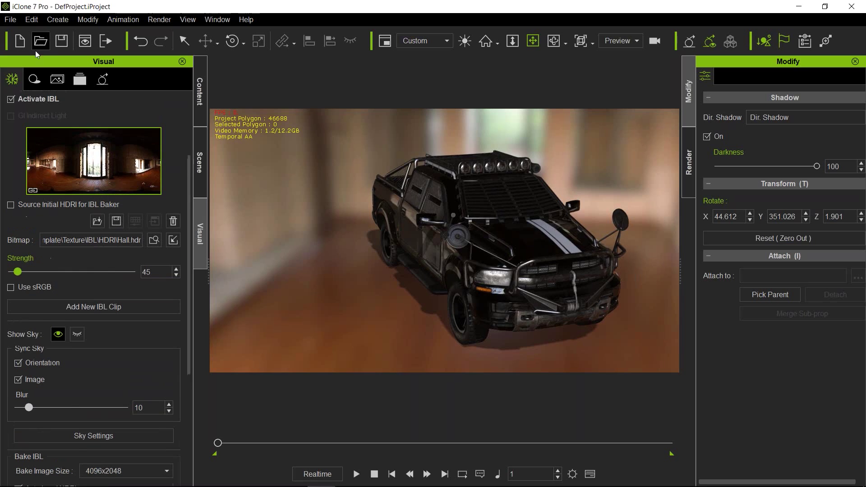
click(11, 100)
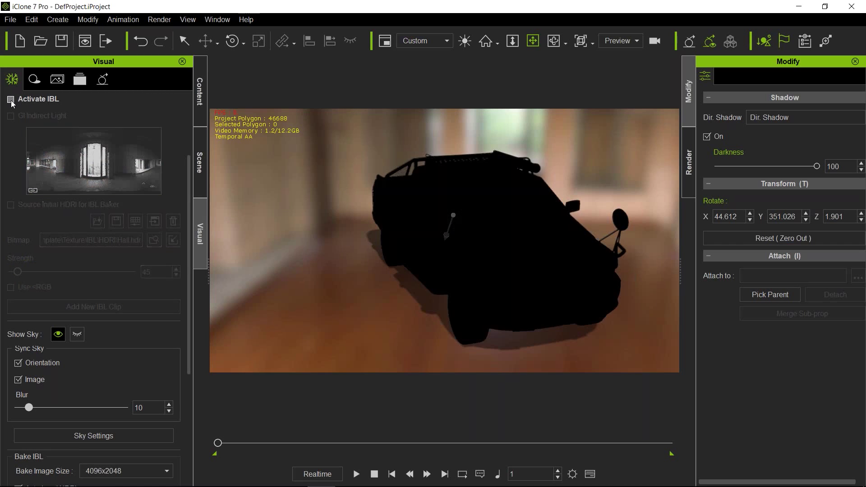
click(11, 100)
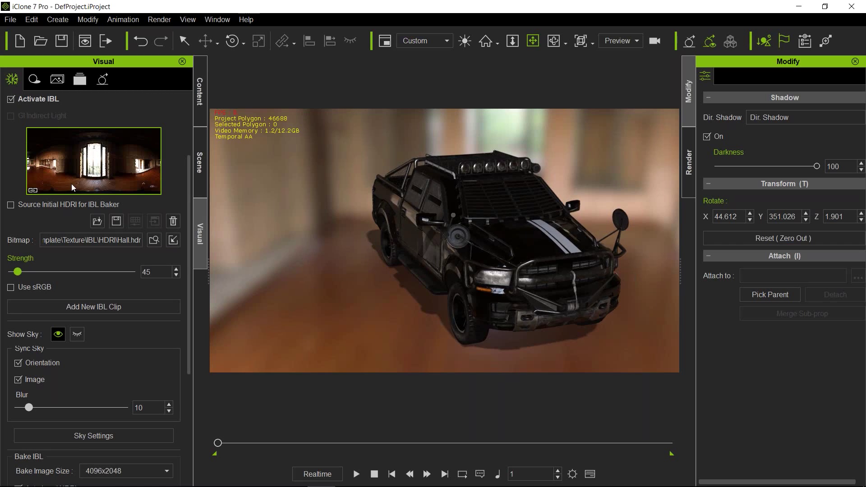
Step: Raise the Image Based Lighting strength to 146
scroll(113, 185, up, 1)
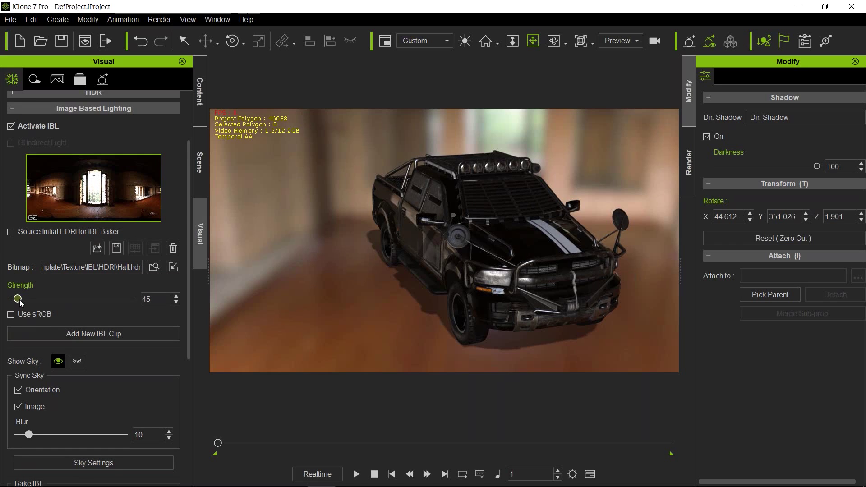
drag(18, 299, 33, 298)
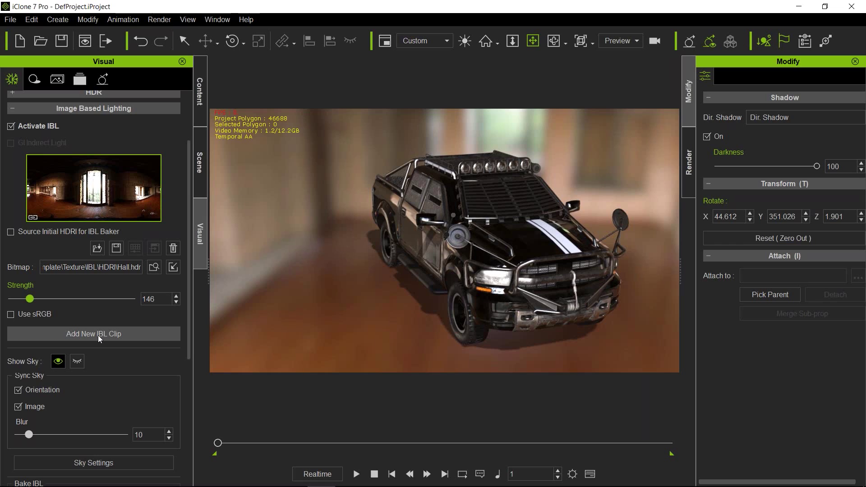
Step: Hide the sky background and show it again to compare the truck with and without it
scroll(97, 400, down, 1)
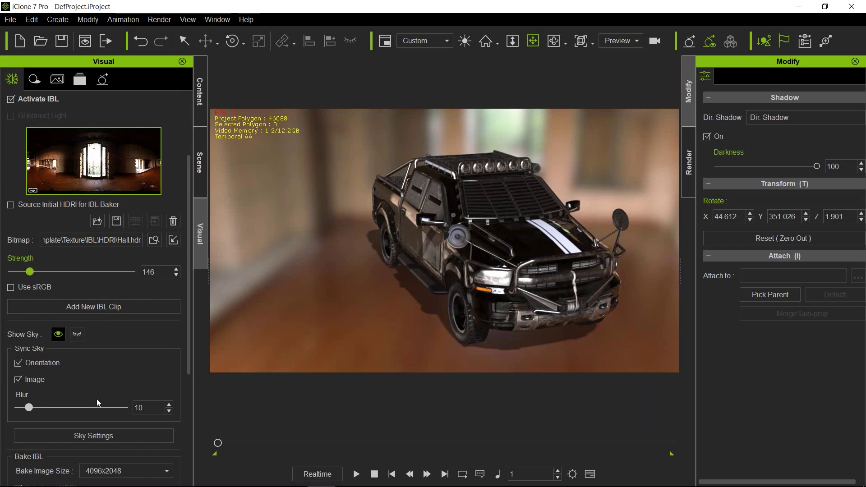
click(76, 338)
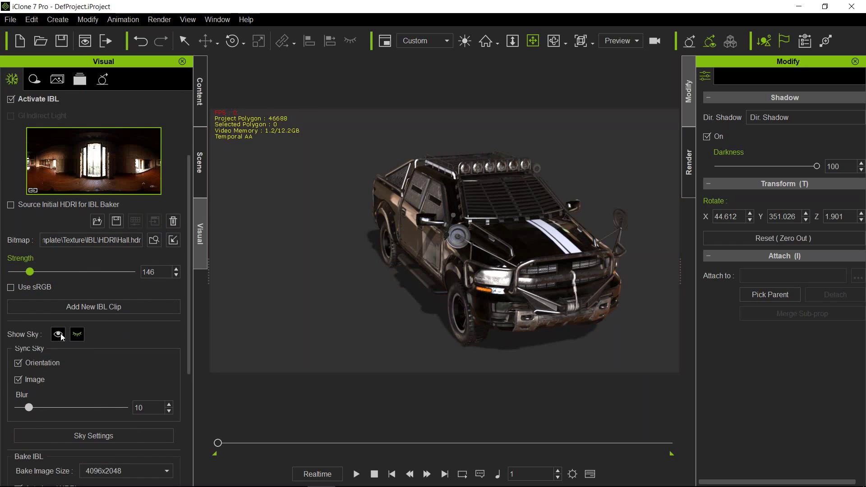
click(60, 335)
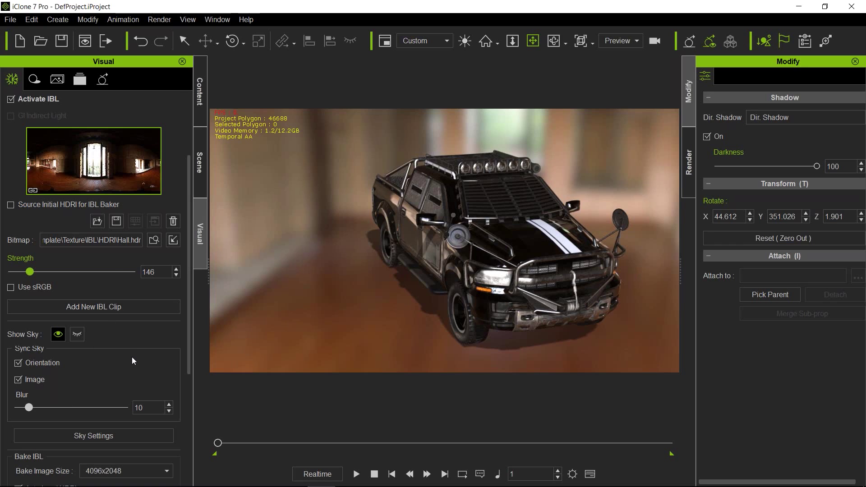
Step: Rotate the Image Based Lighting environment to Z 156.3 and set the synced sky's blur to 0
scroll(96, 277, up, 1)
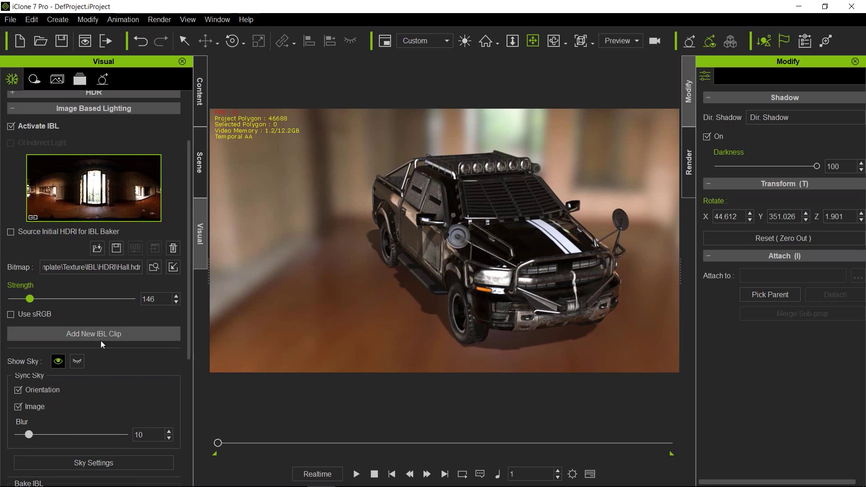
scroll(104, 364, down, 2)
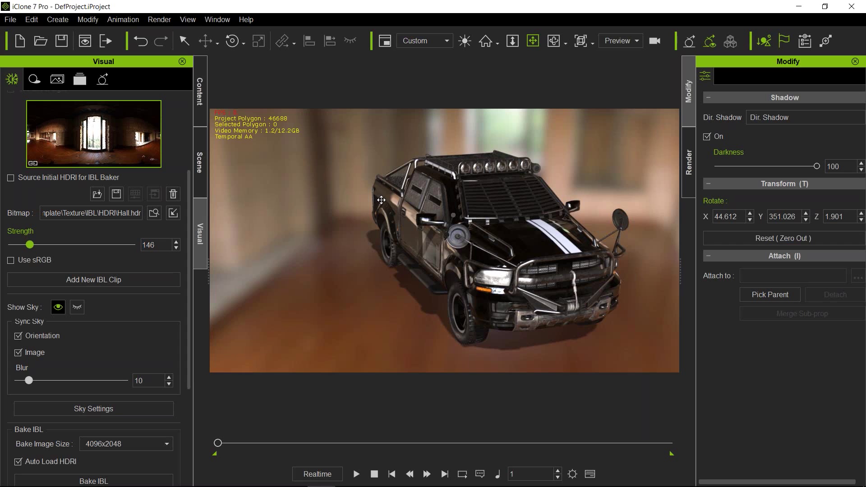
key(e)
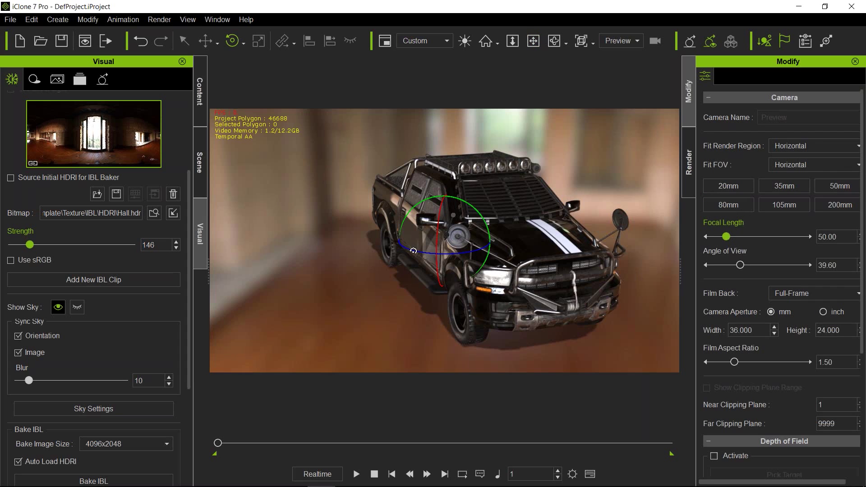
drag(409, 250, 428, 240)
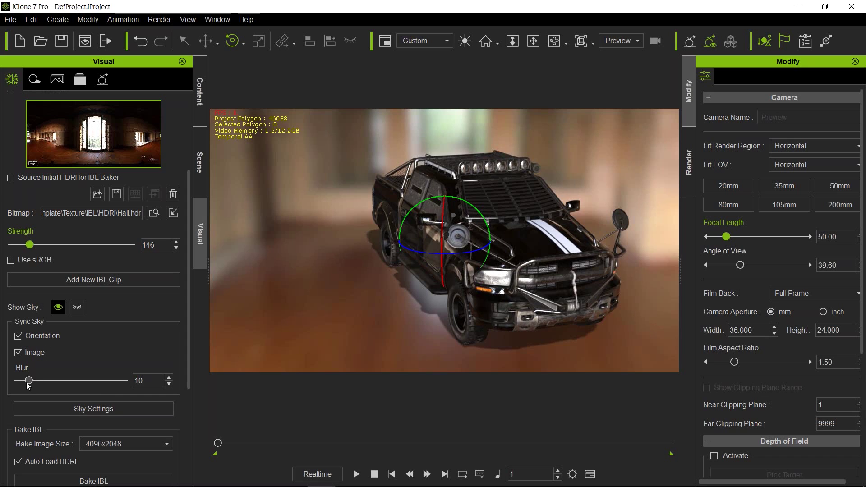
drag(29, 380, 8, 383)
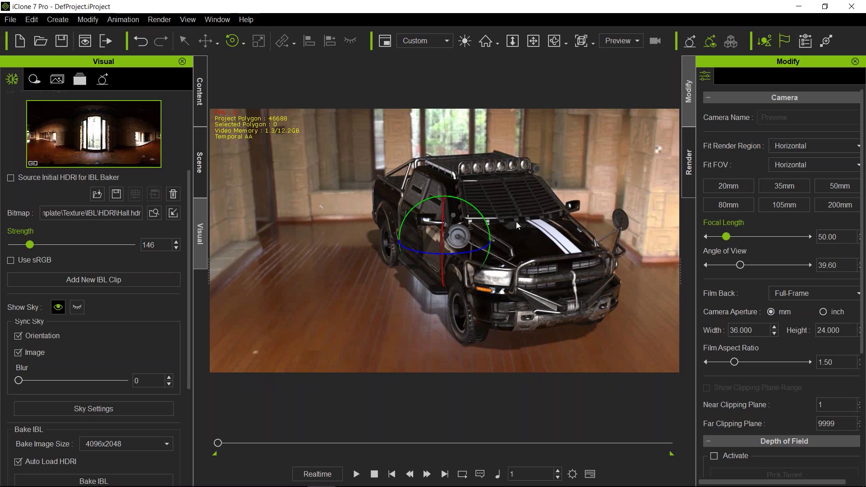
key(x)
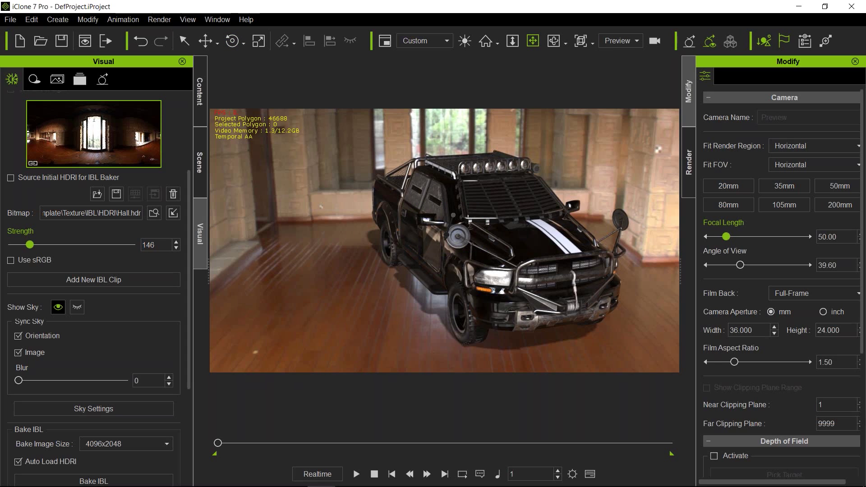
Step: Examine the sky settings, the scene's object list, and the IBL baking and transform options
scroll(144, 354, down, 3)
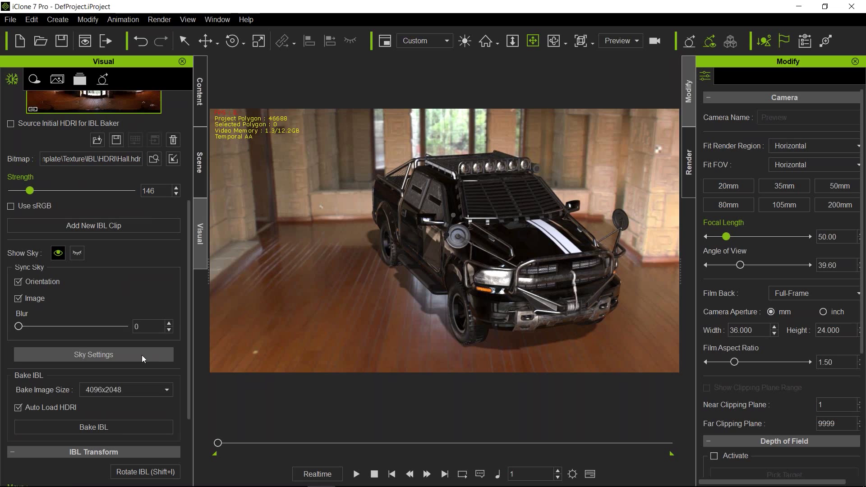
click(142, 356)
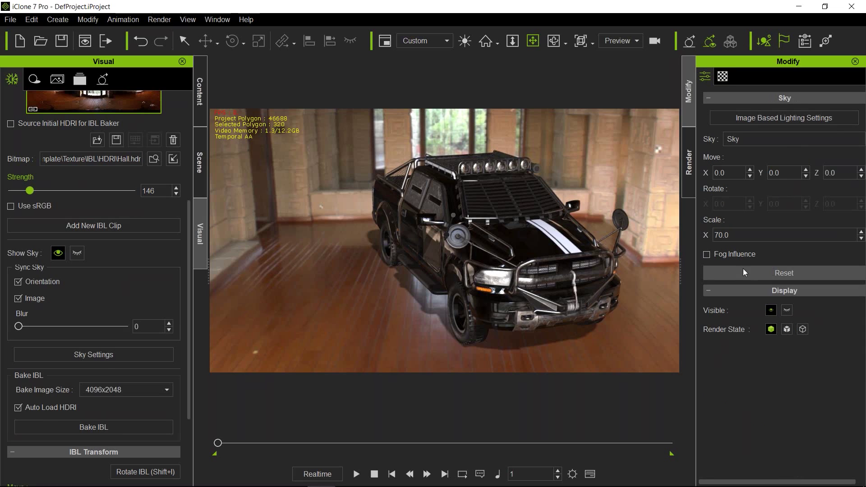
click(200, 167)
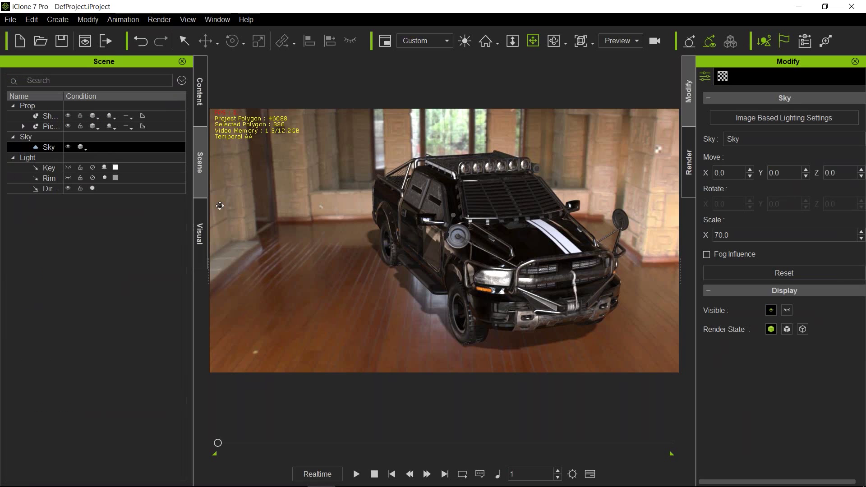
click(201, 234)
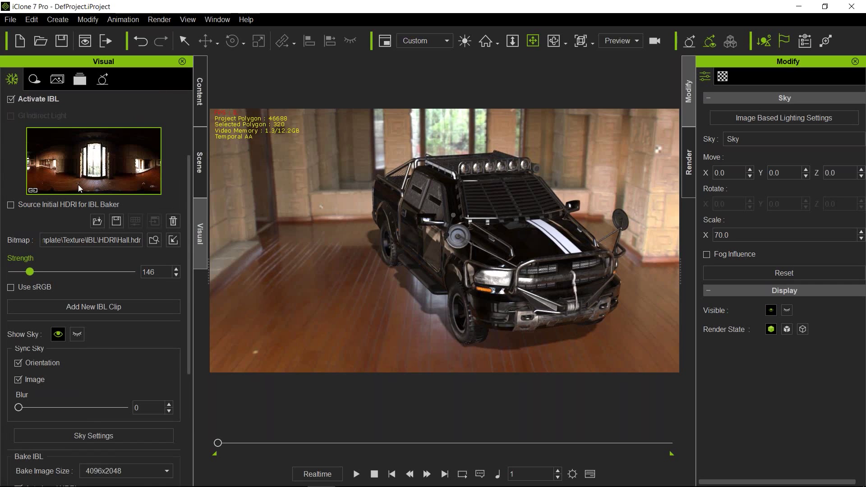
scroll(116, 298, down, 1)
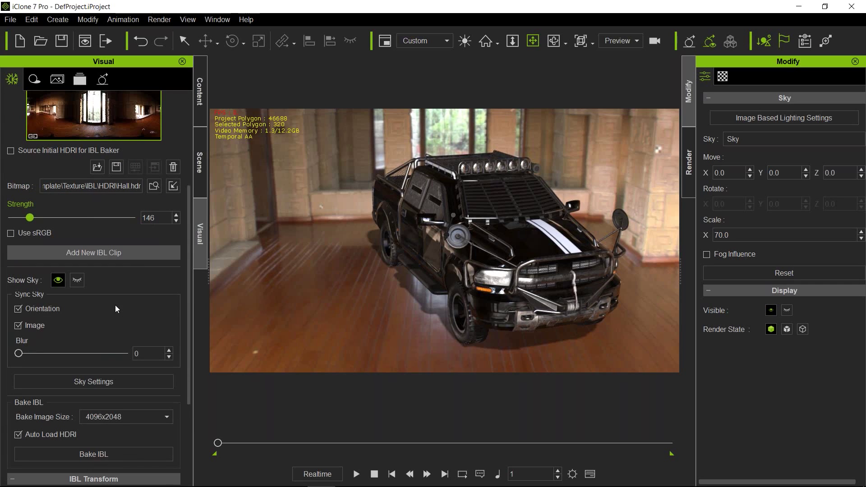
scroll(115, 305, down, 1)
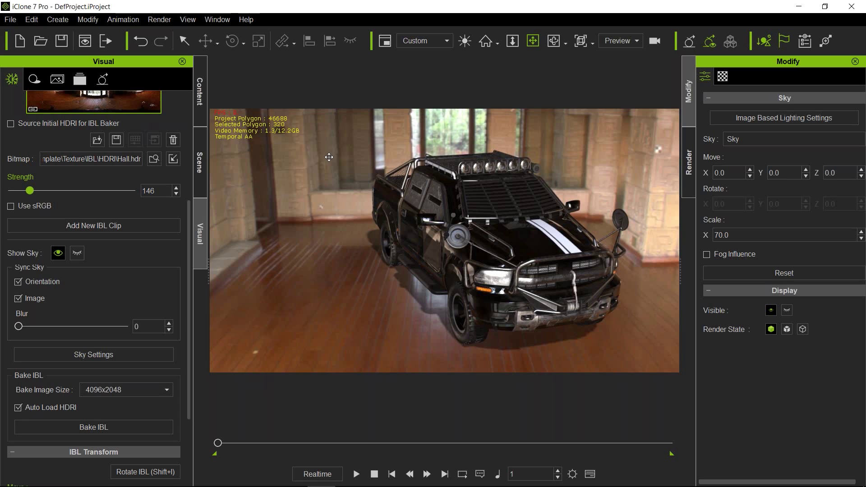
scroll(124, 192, up, 2)
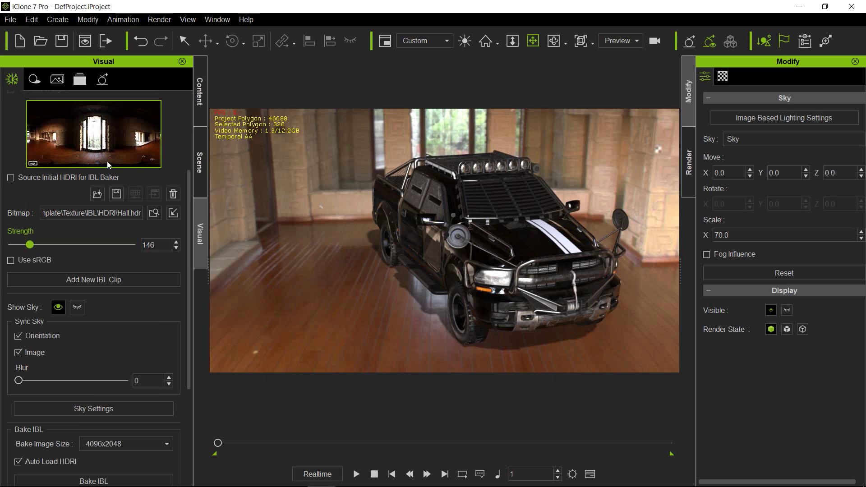
scroll(113, 264, down, 5)
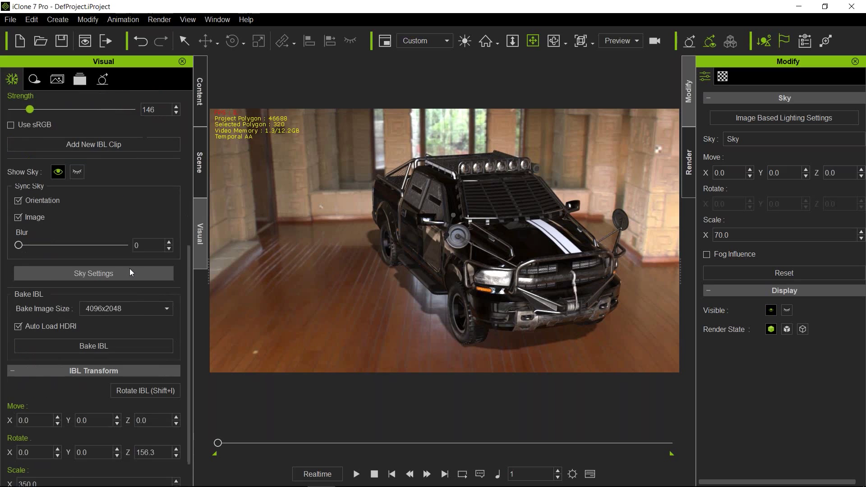
Step: Rotate the Image Based Lighting environment together with the sky to Z 154.4
scroll(129, 269, down, 1)
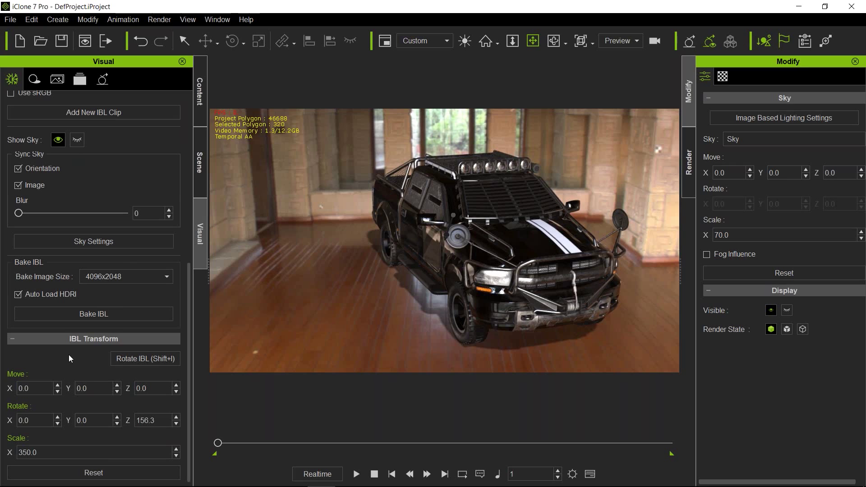
click(145, 359)
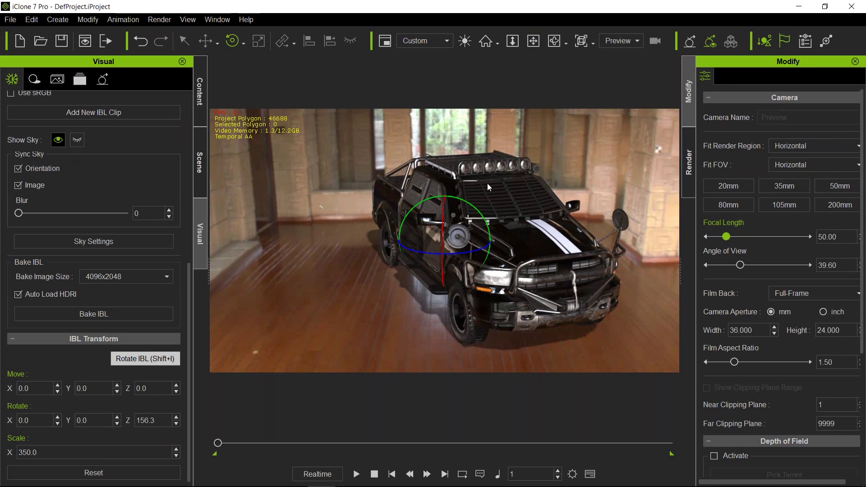
mouse_move(464, 253)
mouse_down()
mouse_move(476, 252)
mouse_move(423, 264)
mouse_move(562, 255)
mouse_move(457, 243)
mouse_up()
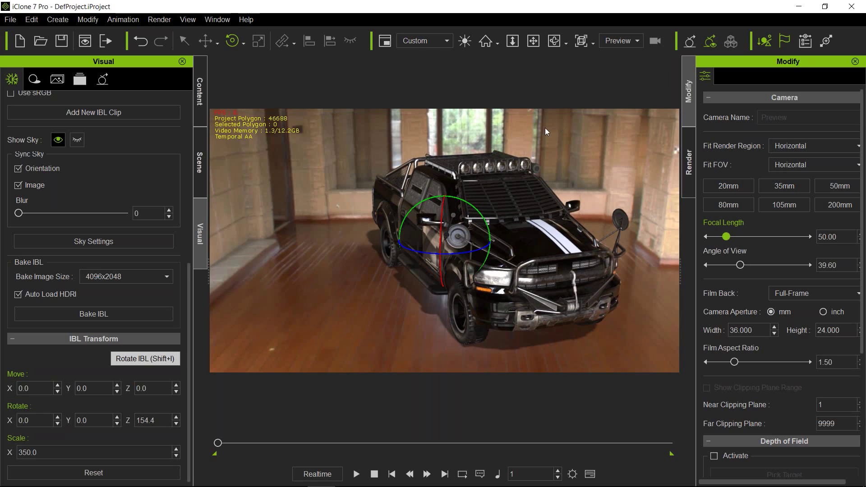
Step: Turn off the sky's orientation sync and rotate only the Image Based Lighting to Z 195.8
click(18, 169)
drag(412, 248, 451, 229)
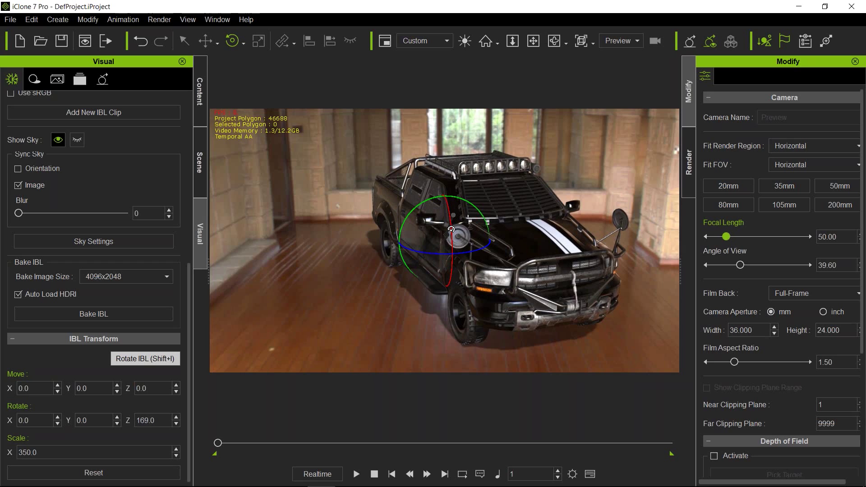
drag(451, 230, 510, 252)
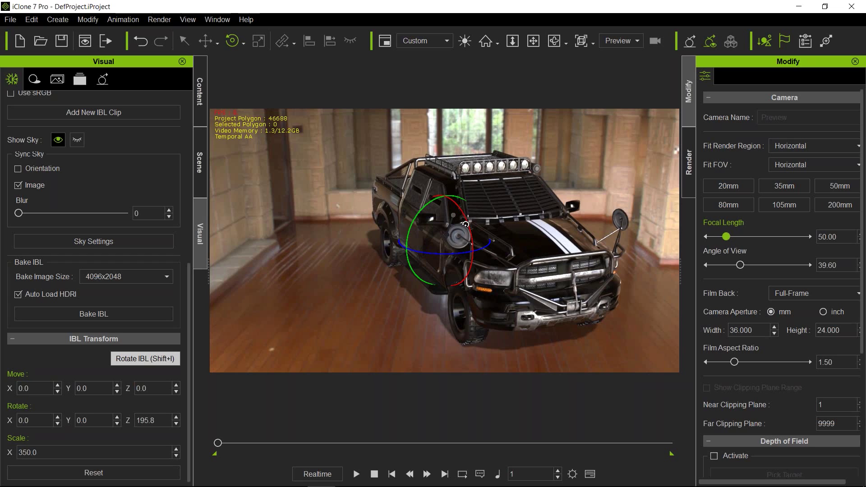
key(x)
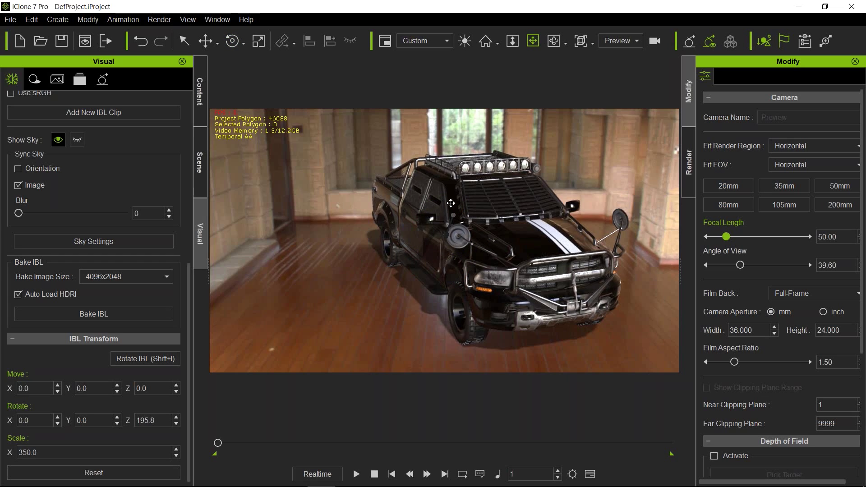
Step: Load the HDR_040_Field_Ref HDR file from the HDR_040_Field download folder as the Image Based Lighting image
scroll(136, 216, up, 9)
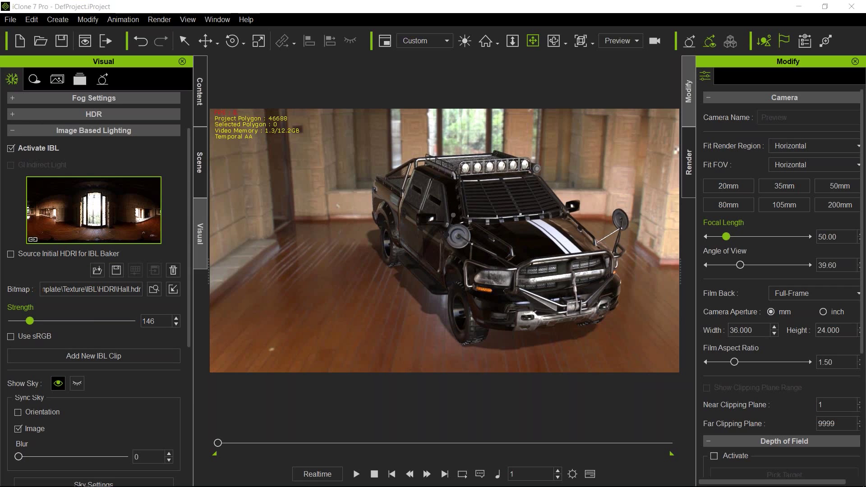
drag(865, 118, 773, 44)
click(534, 430)
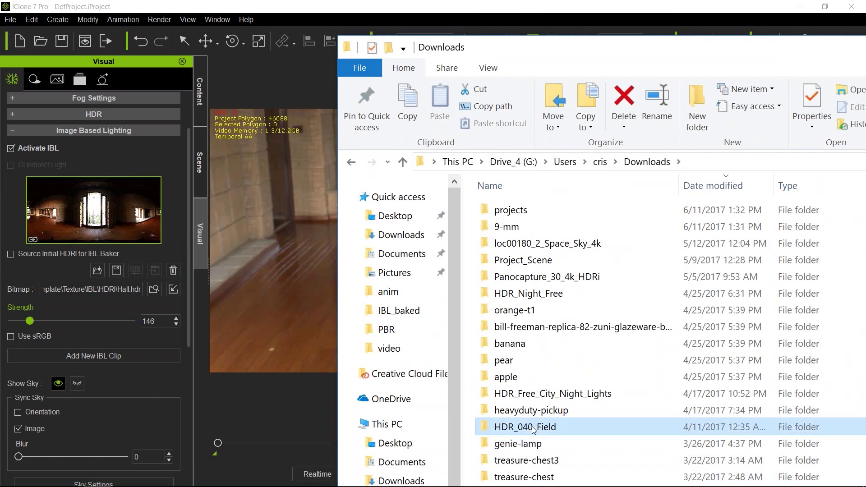
double_click(486, 427)
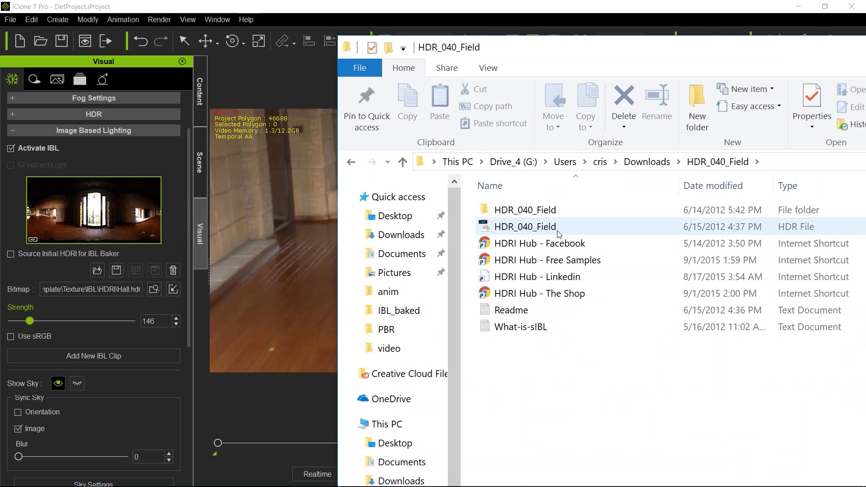
double_click(543, 211)
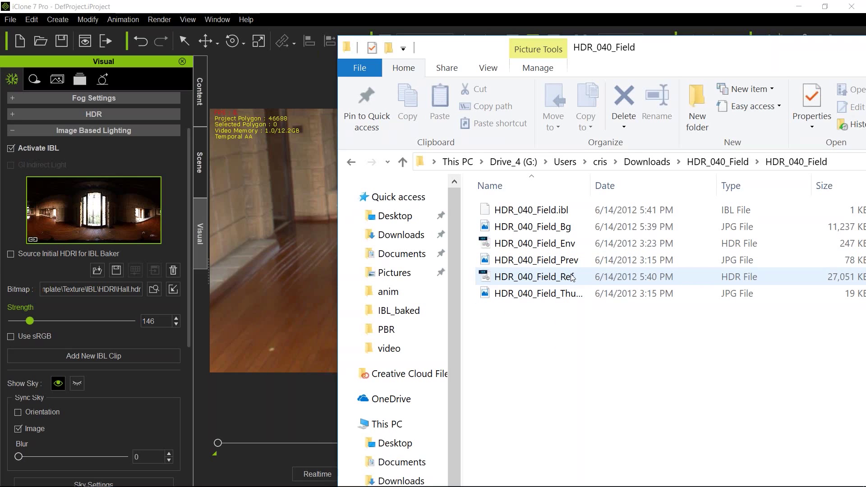
click(516, 282)
drag(517, 282, 116, 217)
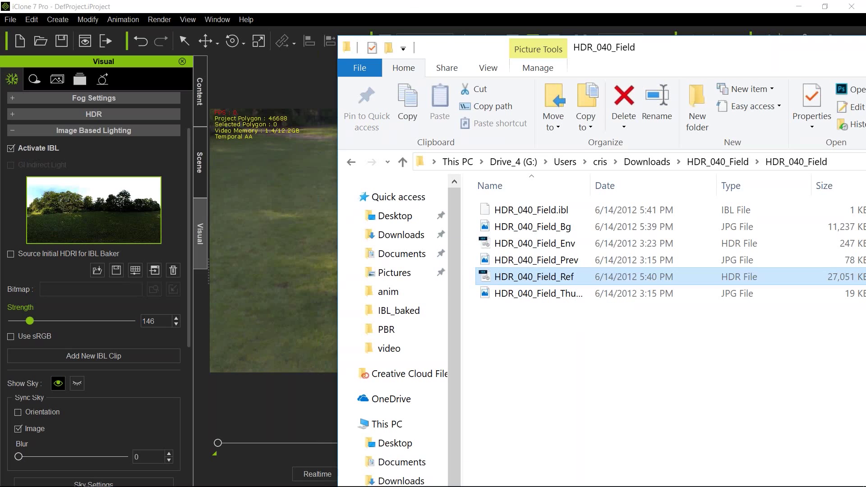
drag(454, 46, 777, 29)
click(804, 19)
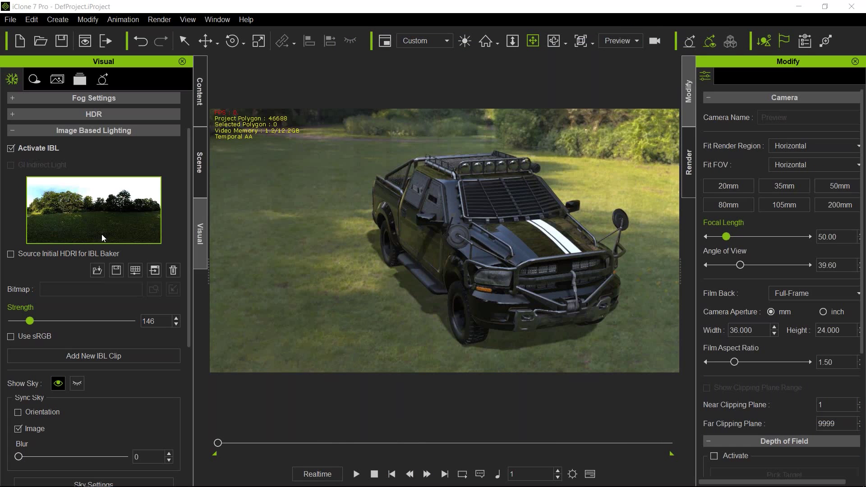
Step: Turn the sky's orientation sync back on and frame the truck from its opposite side against the field
click(18, 412)
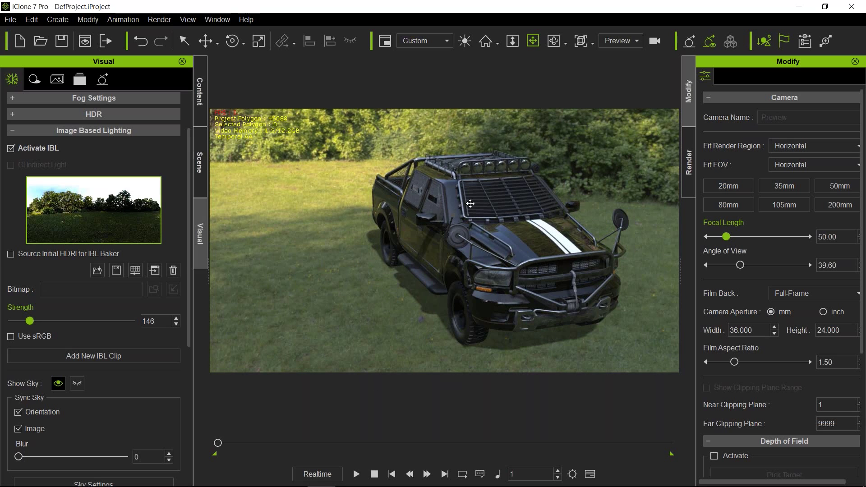
key(e)
drag(446, 251, 456, 318)
drag(429, 251, 591, 250)
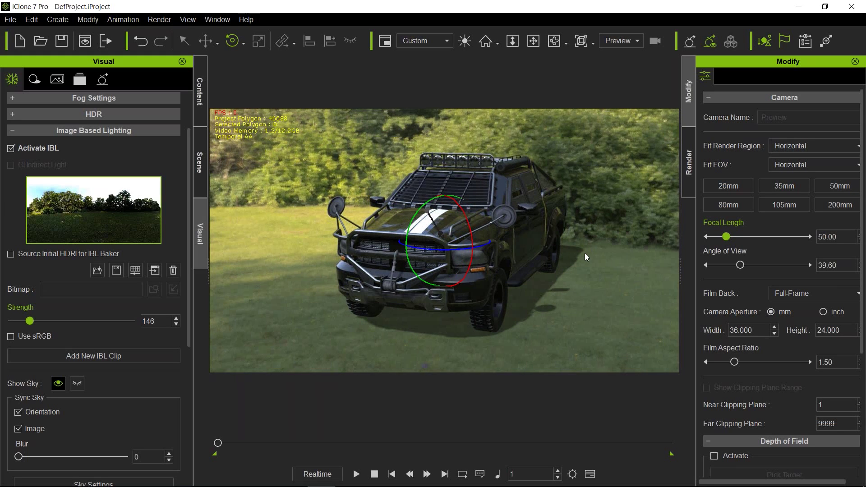
middle_drag(523, 234, 478, 239)
right_drag(478, 240, 523, 211)
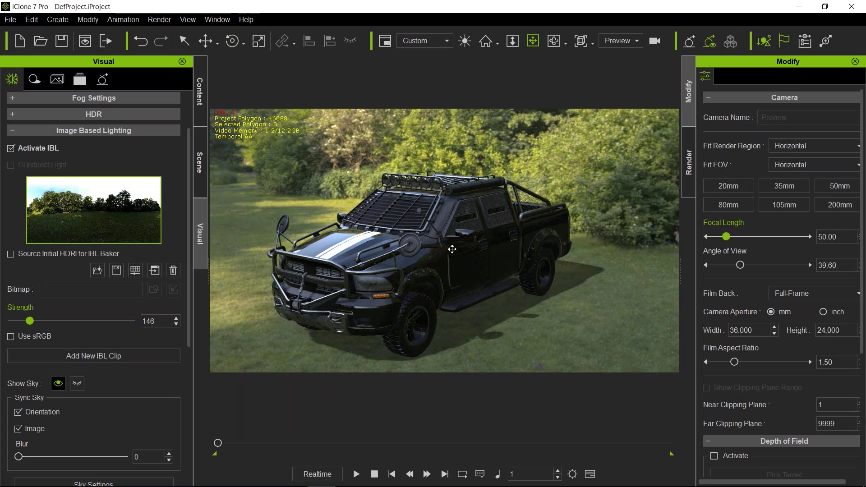
alt+drag(475, 231, 444, 258)
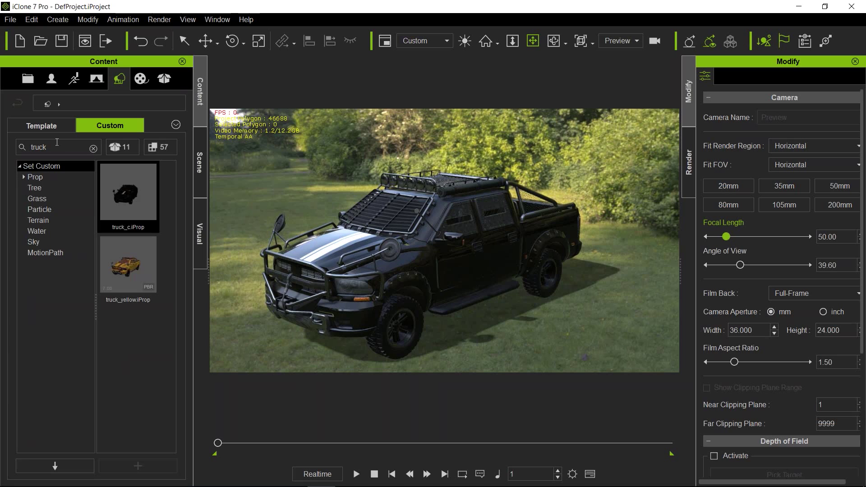
Step: Search the custom props for "road" and add road.iProp to the scene under the truck
click(93, 148)
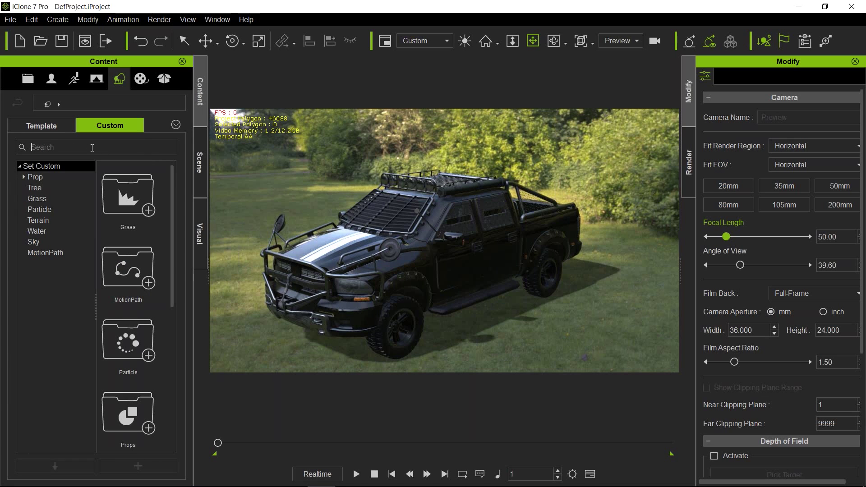
text(road)
key(Return)
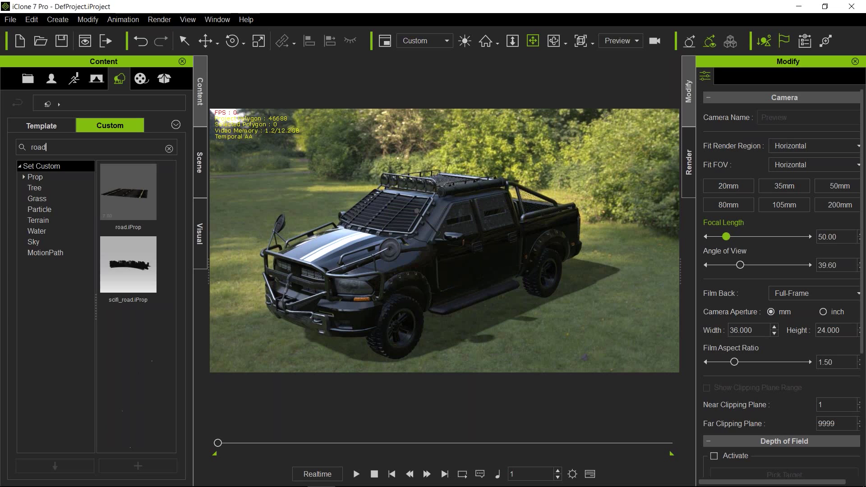
double_click(131, 191)
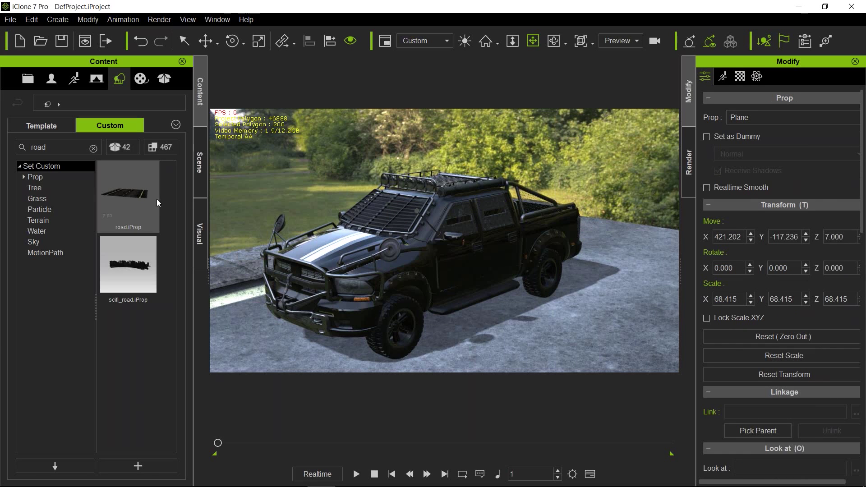
right_drag(505, 304, 846, 298)
right_drag(599, 229, 595, 321)
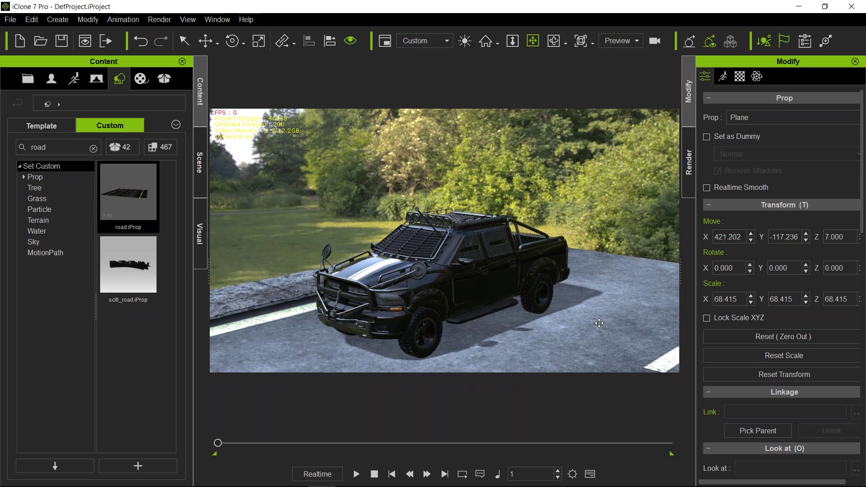
Step: Select the road prop Plane in the scene's object list and move it to about X 242.6, Y 192.7
key(q)
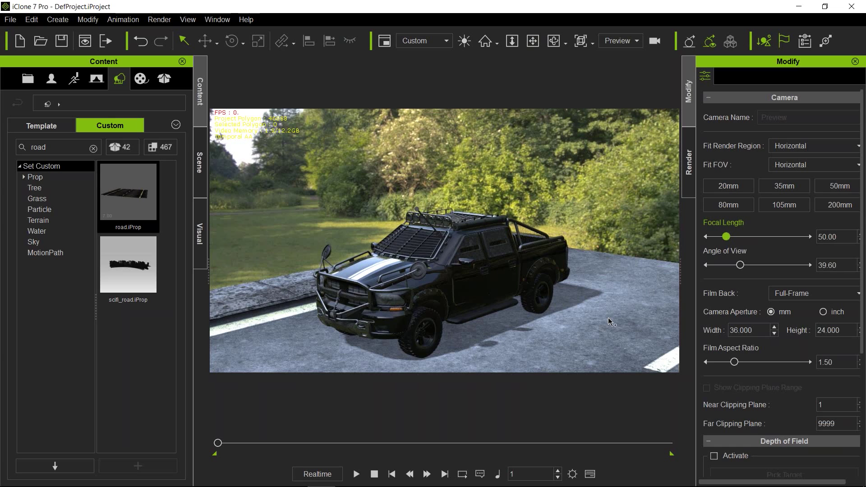
click(610, 316)
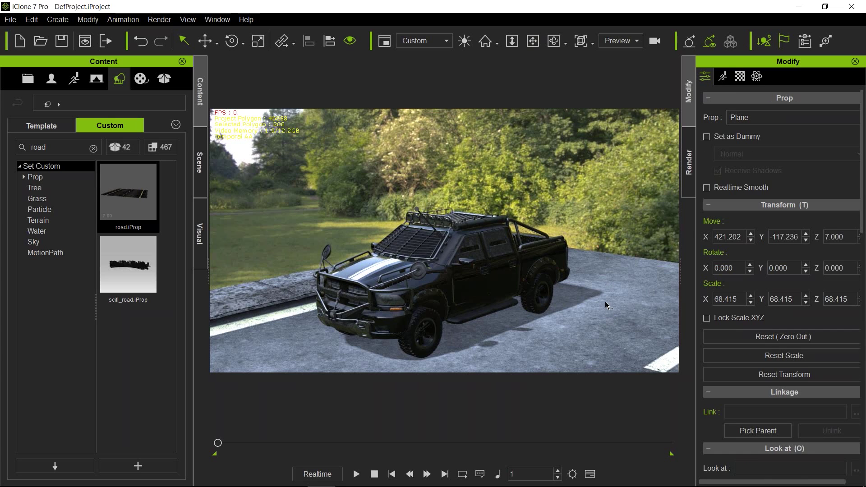
click(606, 302)
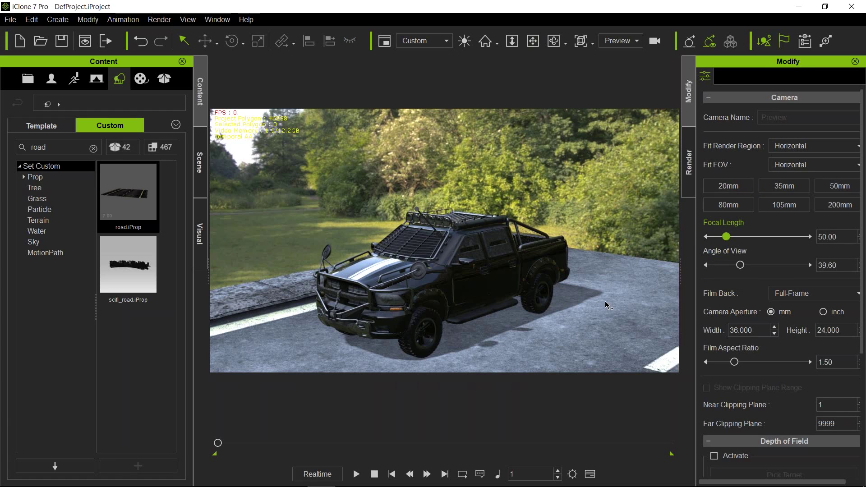
click(616, 309)
click(617, 309)
click(202, 162)
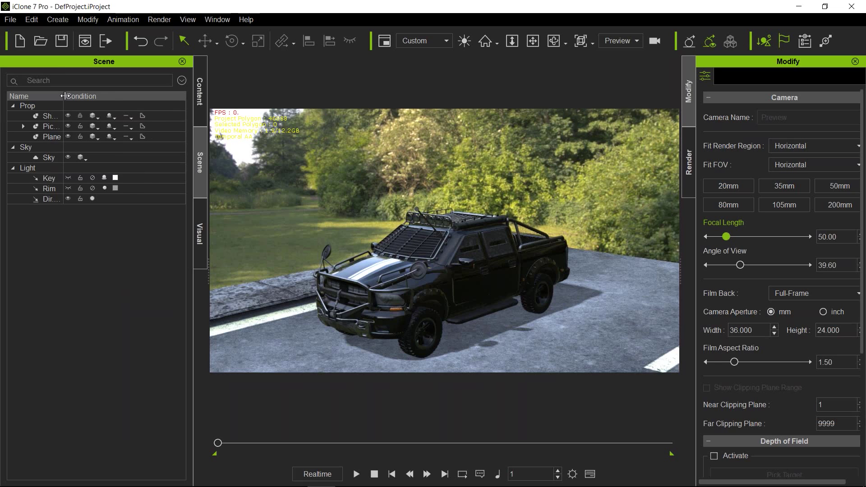
drag(65, 95, 99, 96)
click(52, 137)
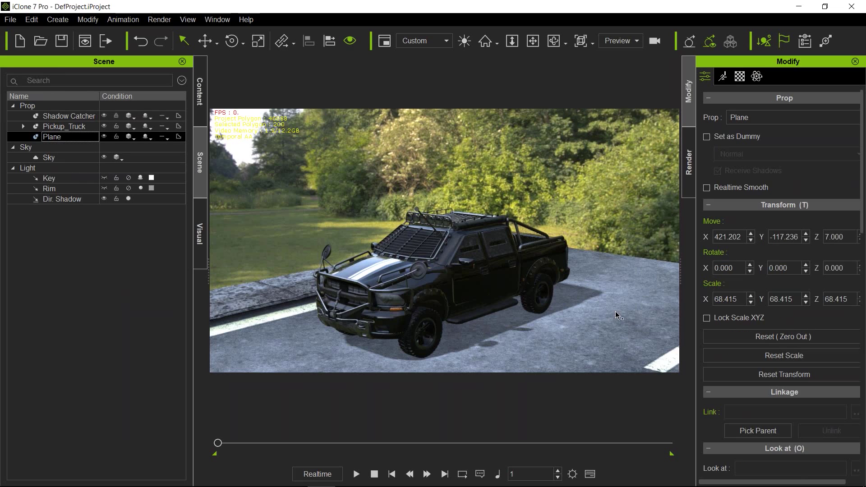
key(w)
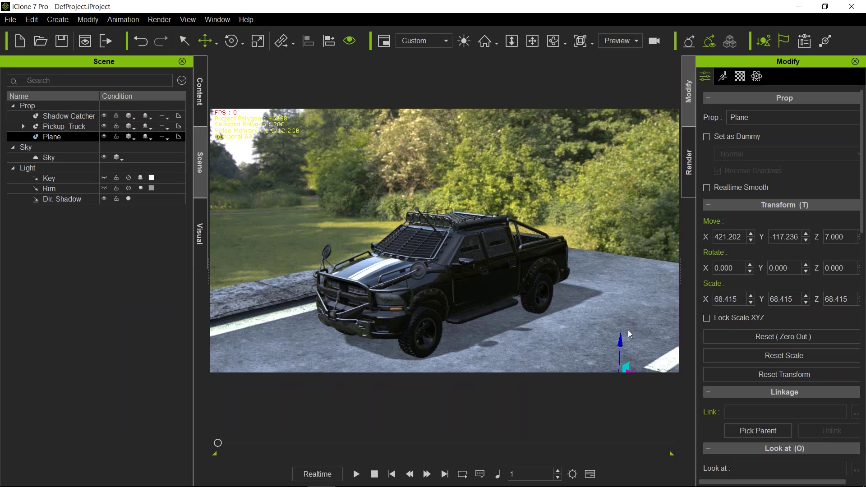
key(q)
key(w)
key(q)
drag(502, 359, 590, 281)
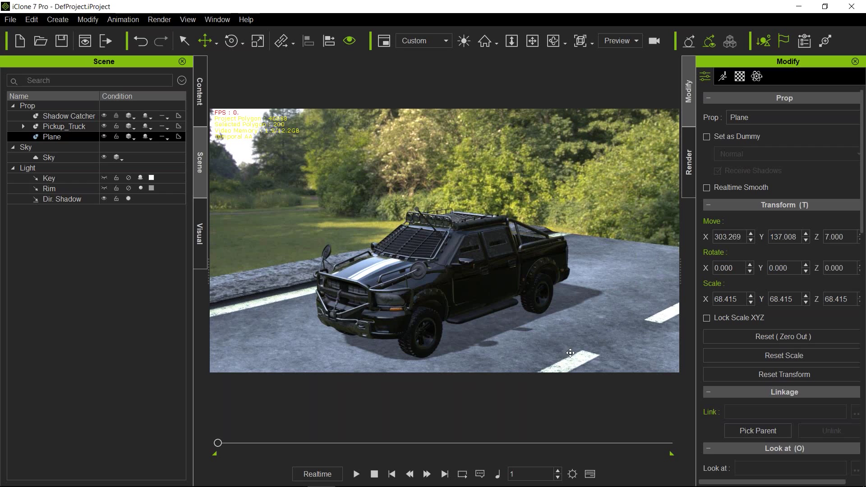
drag(567, 342, 583, 308)
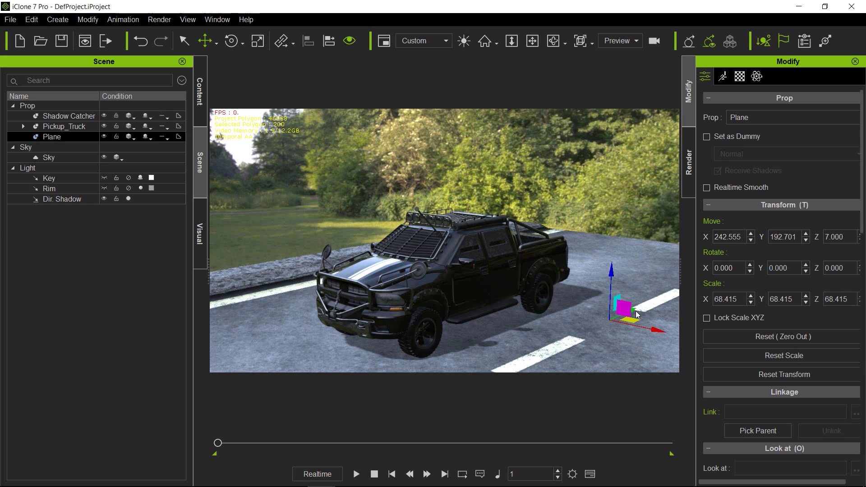
Step: Extend the road behind the truck with a copy of the Plane prop moved along Y to about 2137.8
ctrl+drag(635, 309, 839, 218)
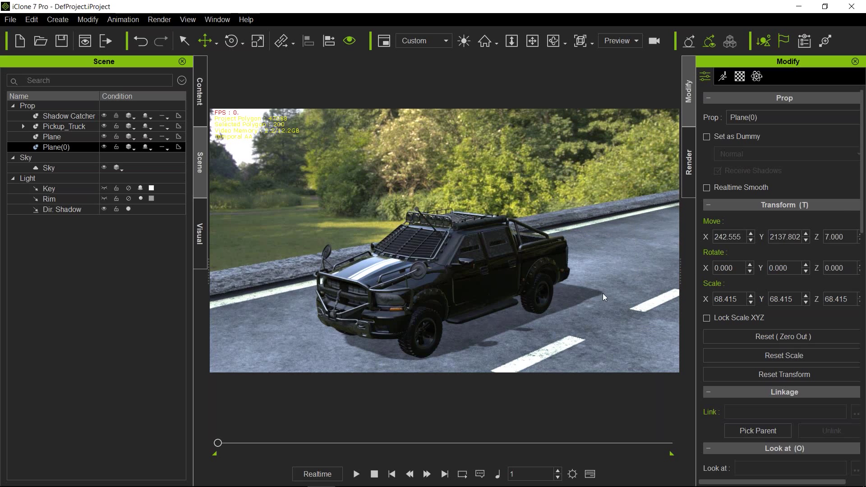
mouse_move(612, 294)
alt+right_down()
mouse_move(609, 286)
mouse_move(610, 296)
alt+right_up()
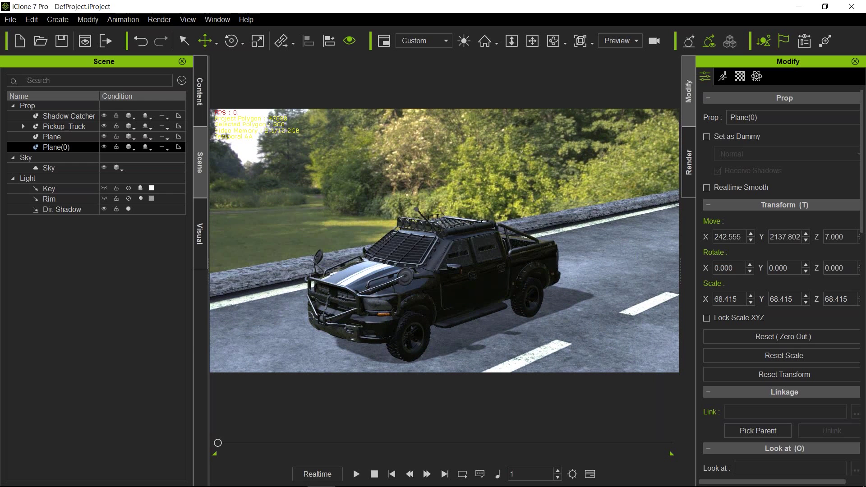
Step: Open the sky settings, try a Z position of 250 for the sky, and raise it to Z 300
click(199, 233)
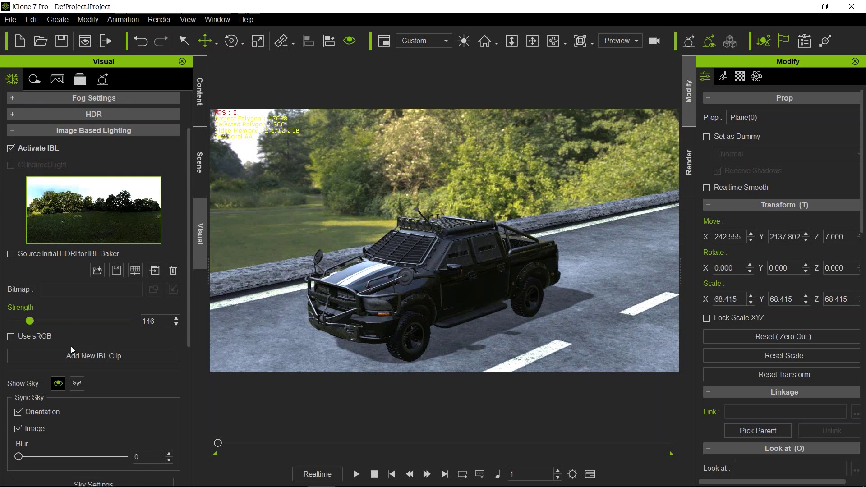
scroll(85, 352, down, 1)
click(127, 457)
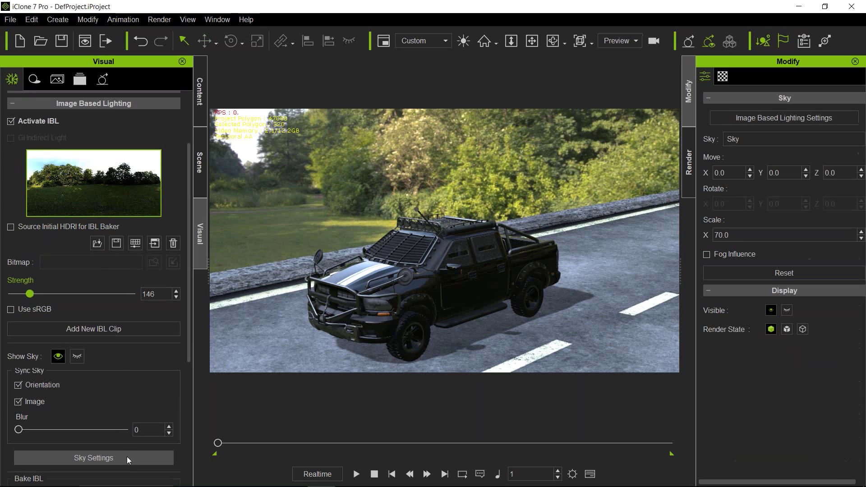
click(837, 173)
text(250)
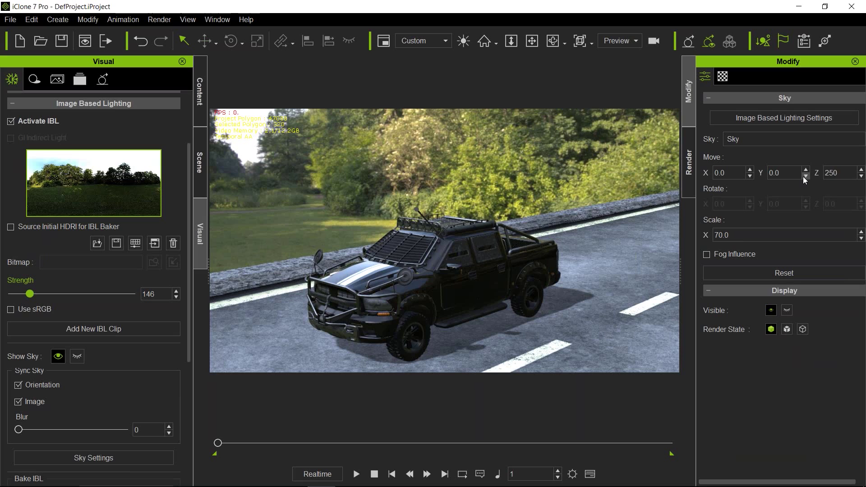
key(Return)
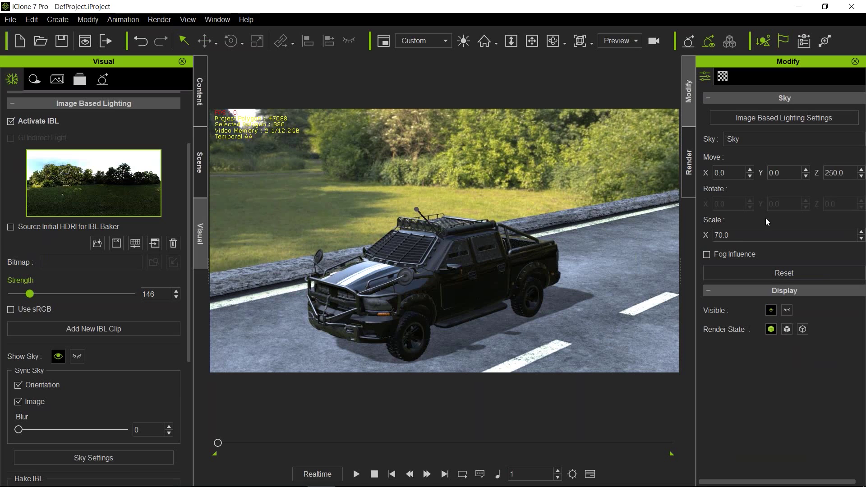
drag(842, 174, 821, 183)
text(300)
key(Return)
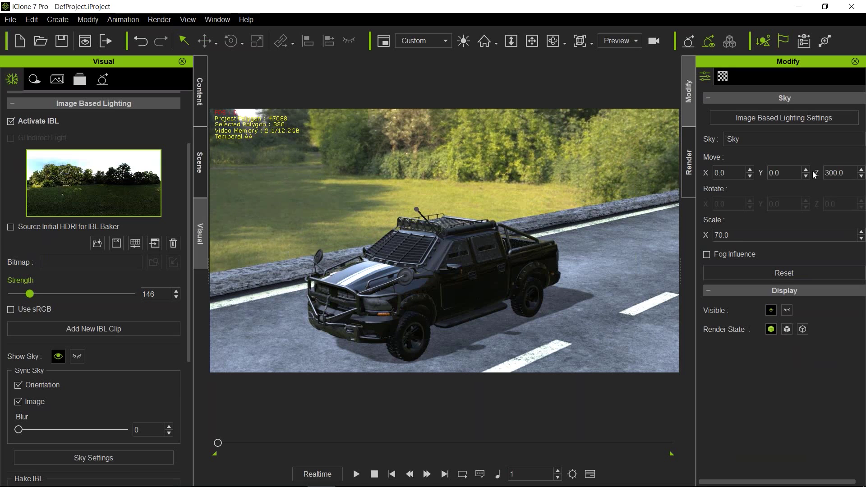
Step: Raise the image-based lighting strength to 165 for the truck scene
right_drag(417, 146, 458, 239)
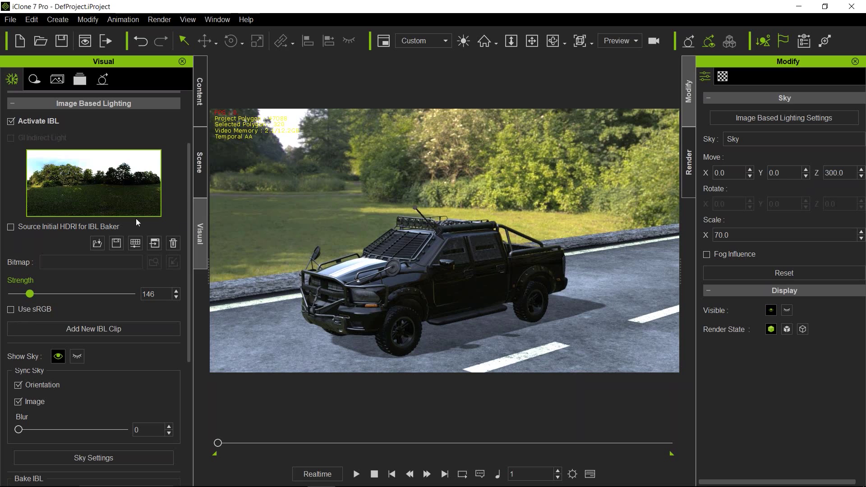
click(35, 294)
drag(35, 295, 31, 295)
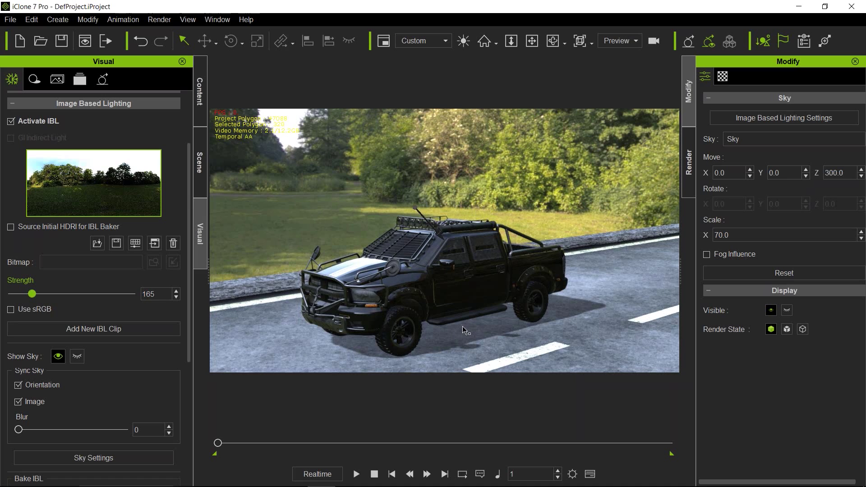
Step: Turn off the Dir. Shadow light, activate the Key light and set its multiplier to 2
click(198, 170)
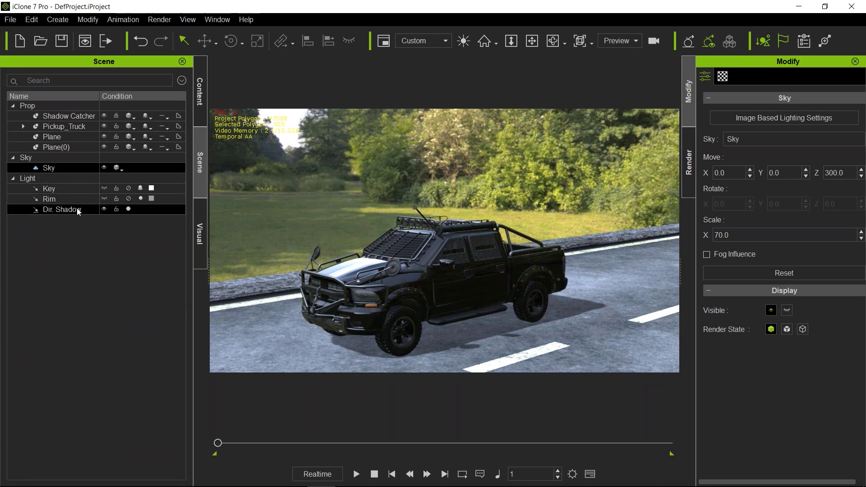
click(127, 208)
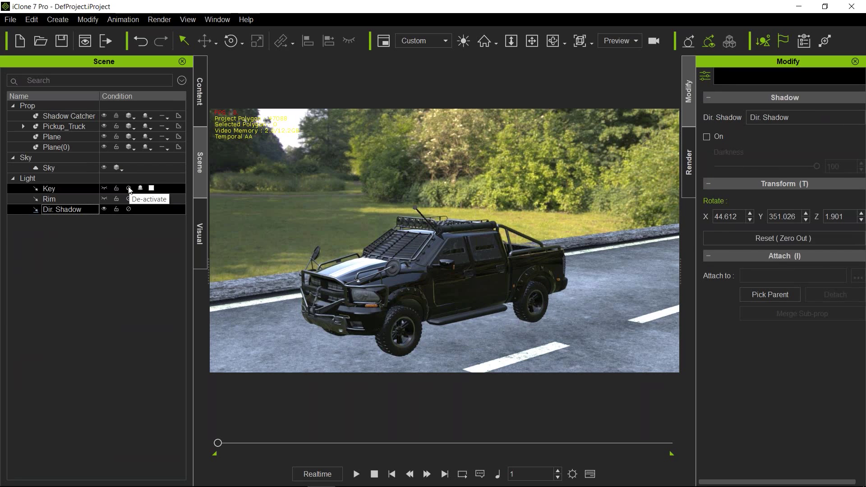
click(128, 188)
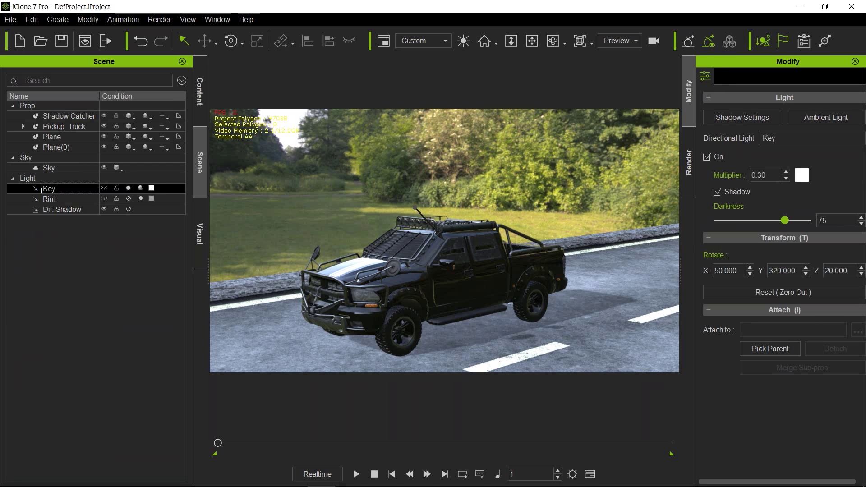
drag(770, 175, 726, 171)
text(2)
key(Return)
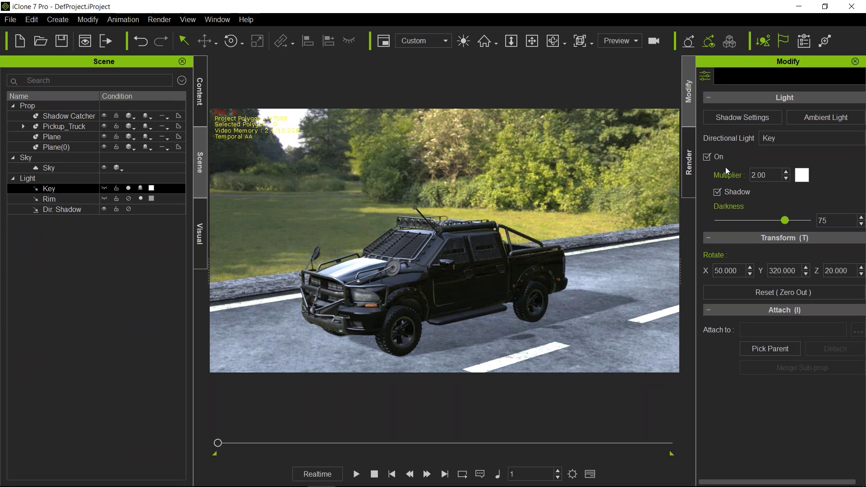
Step: Give the Key light a pale warm yellow colour and rotate it to about X 64.1, Y 328.3, Z 20.5
click(802, 176)
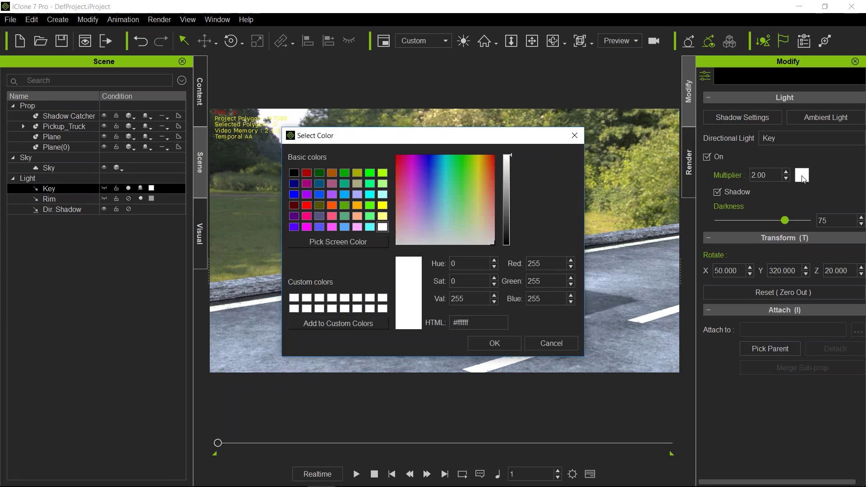
click(481, 226)
click(509, 344)
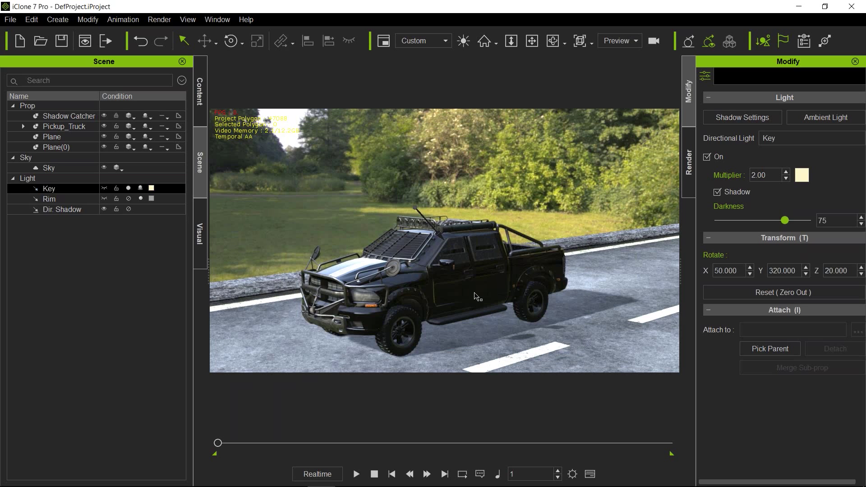
key(e)
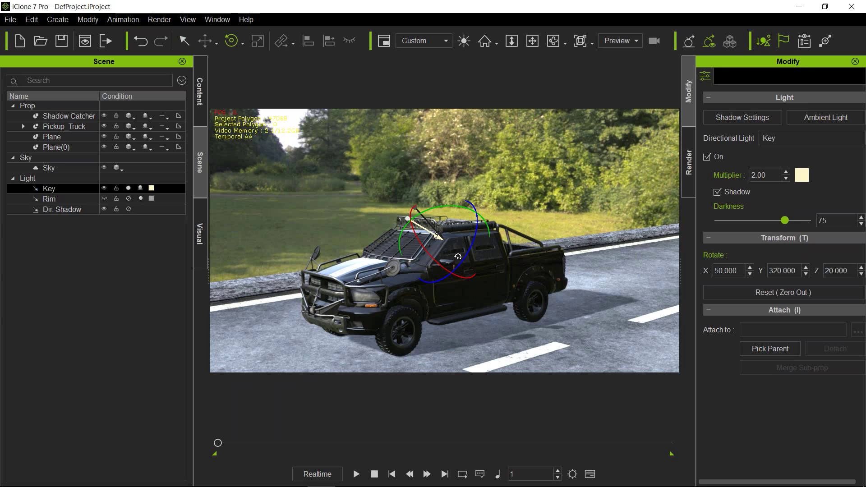
drag(438, 232, 442, 237)
key(q)
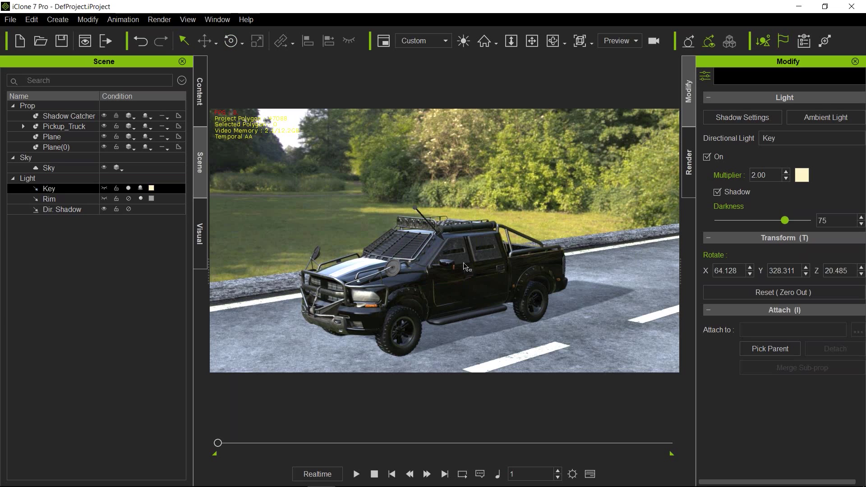
Step: Enable ambient occlusion for the scene in the visual settings
click(199, 235)
scroll(119, 383, down, 5)
scroll(116, 369, up, 8)
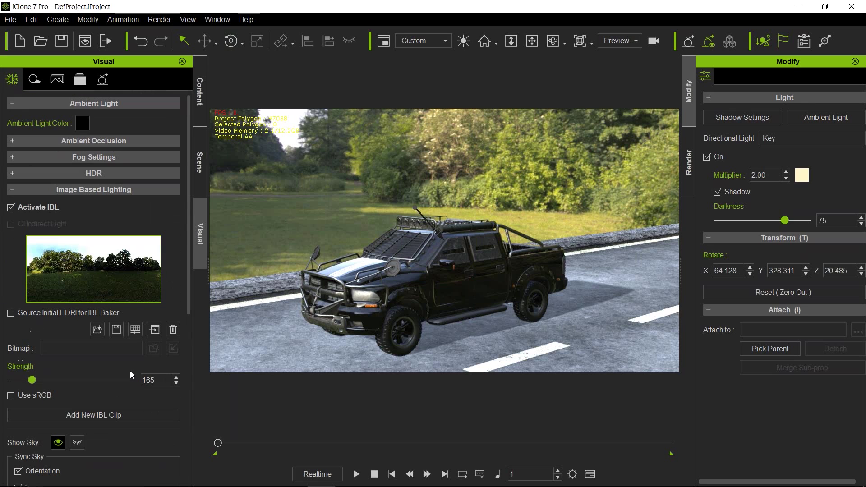
click(12, 142)
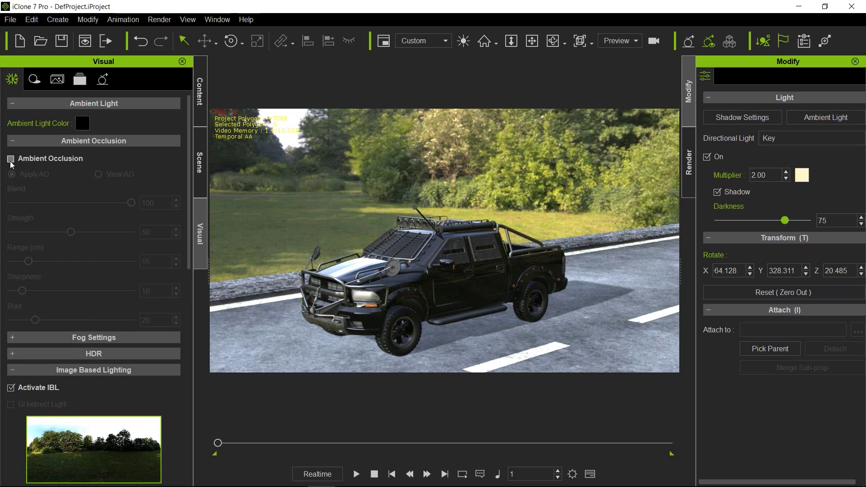
click(11, 158)
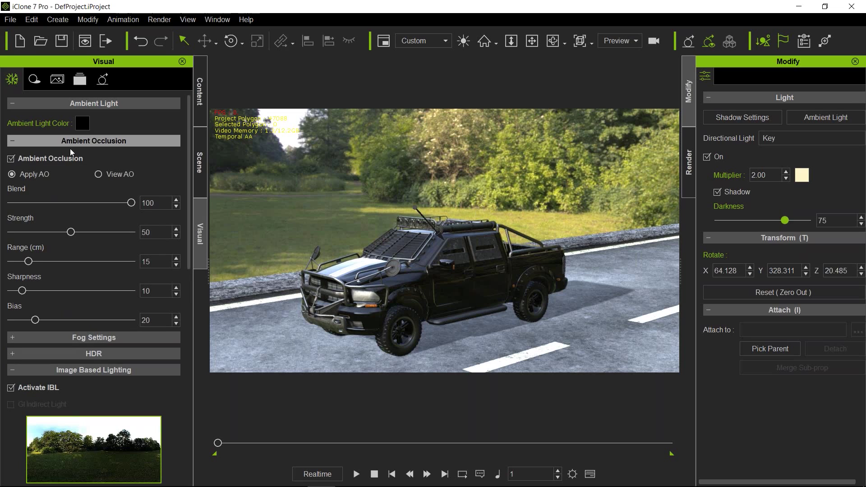
Step: Preview the ambient occlusion on its own, set its range to 34 cm and strength to 59, and return to Apply AO
click(99, 175)
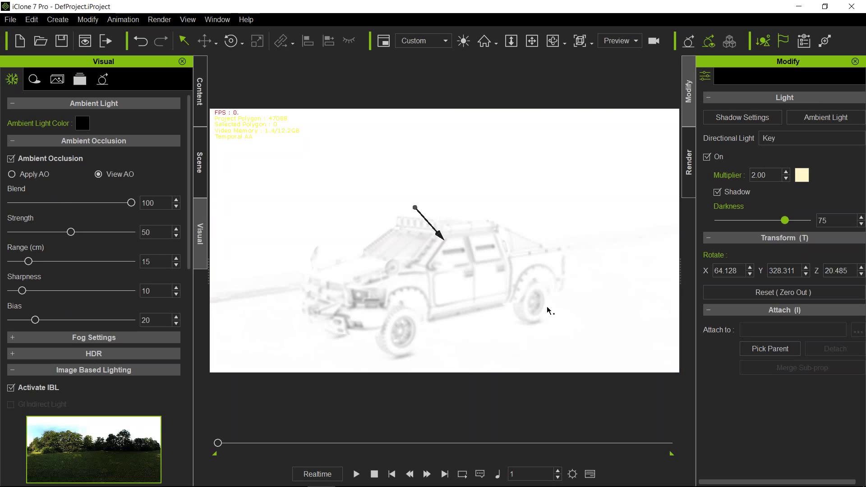
drag(28, 261, 52, 262)
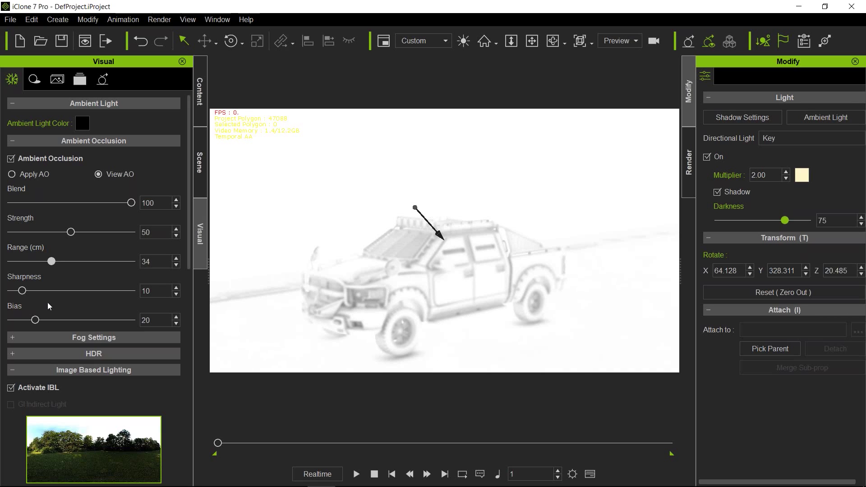
drag(72, 231, 84, 234)
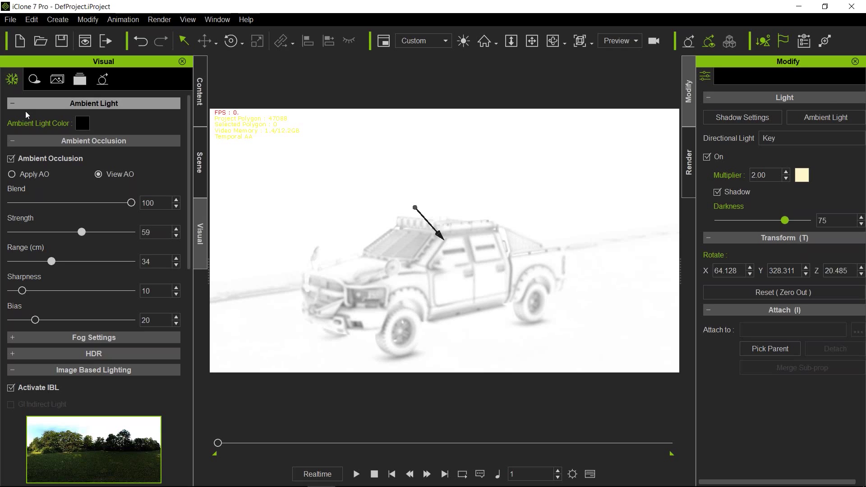
click(12, 175)
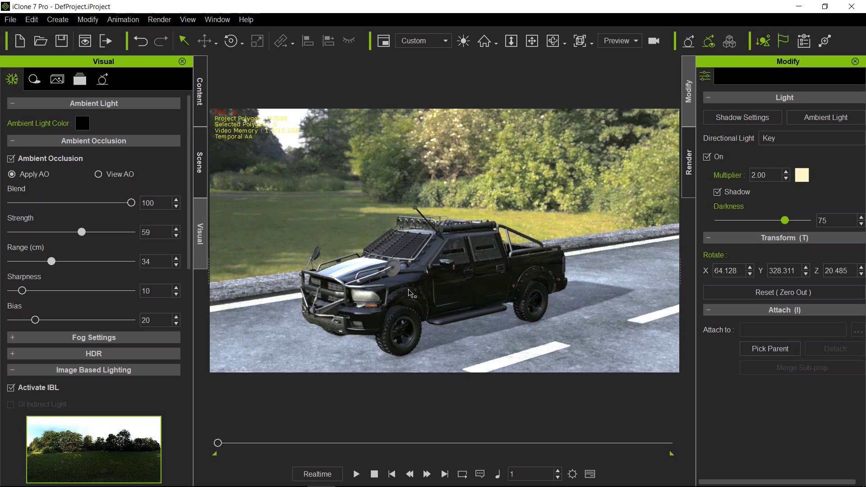
Step: Raise the road Plane under the truck's wheels to about Z 8.8
click(488, 352)
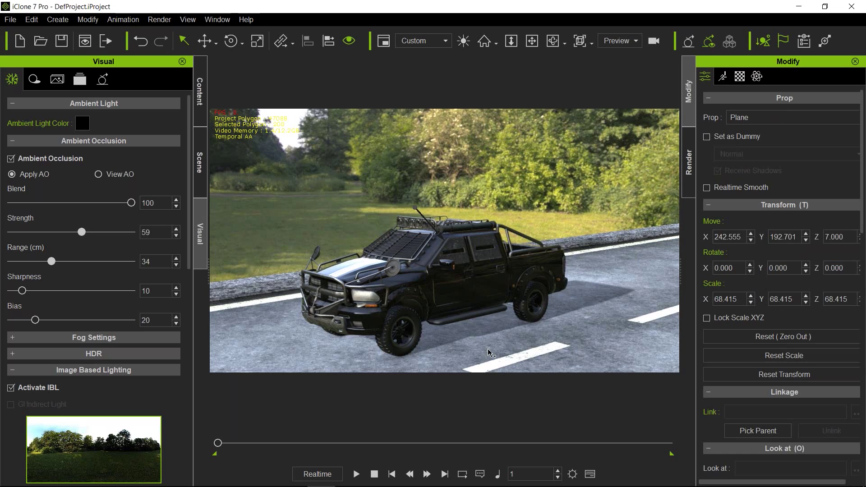
key(w)
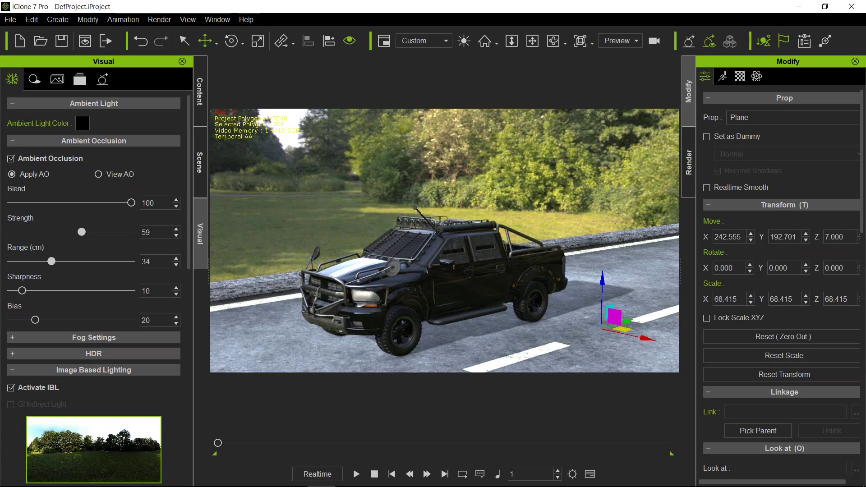
drag(602, 278, 603, 276)
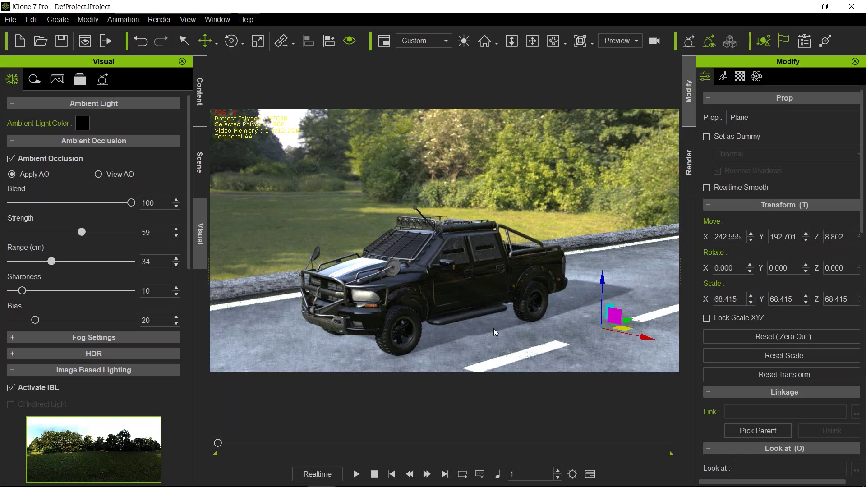
Step: Set the Key light's shadow darkness to 100
click(200, 154)
click(79, 187)
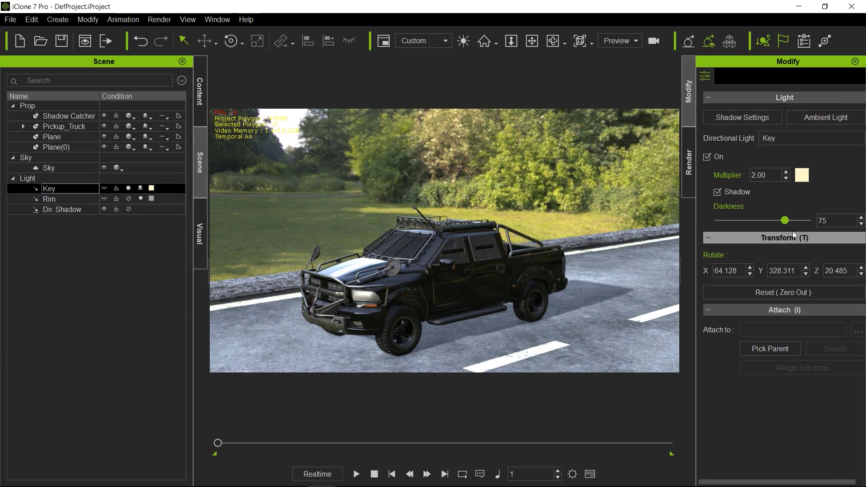
drag(789, 225, 813, 221)
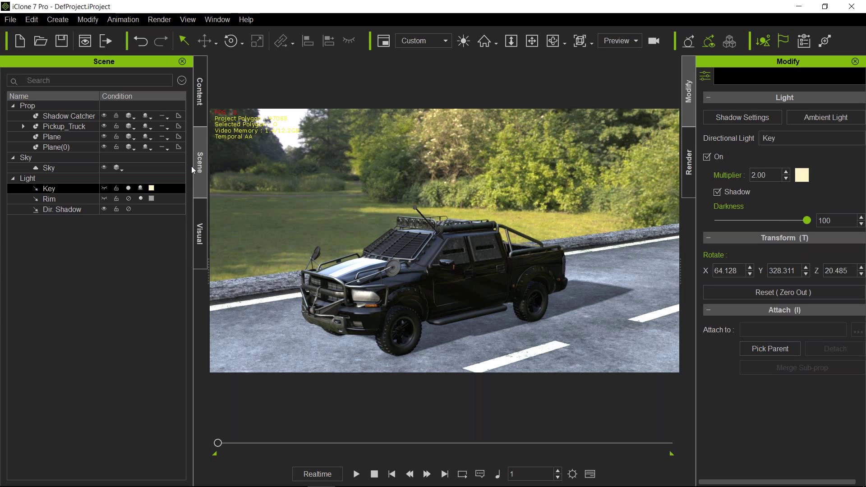
Step: Turn off the sky's orientation sync and rotate the image-based lighting to change the reflections on the truck's hood and side
click(201, 214)
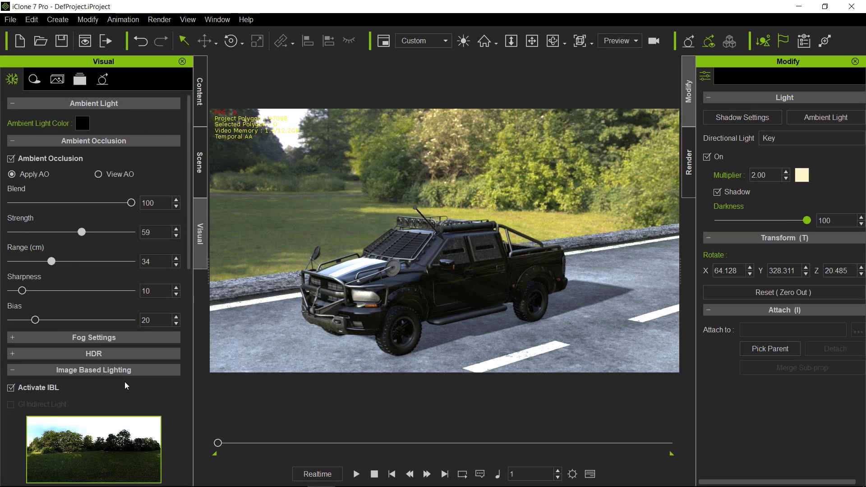
scroll(126, 381, down, 7)
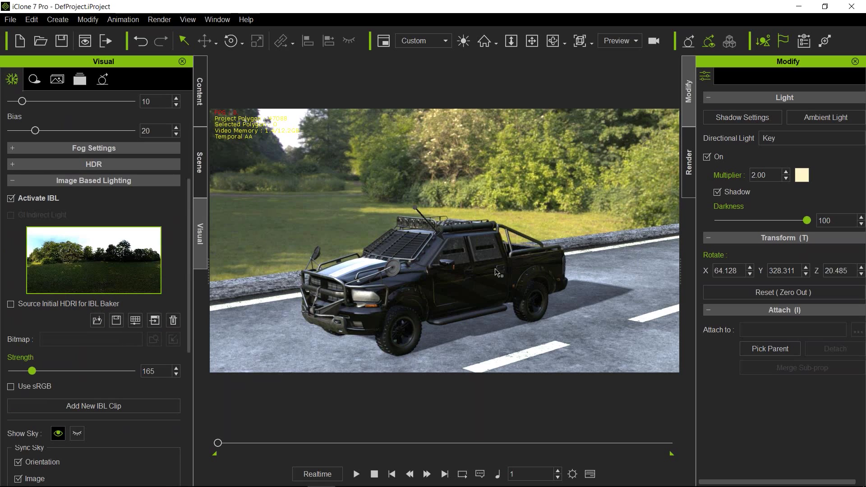
right_drag(522, 172, 514, 190)
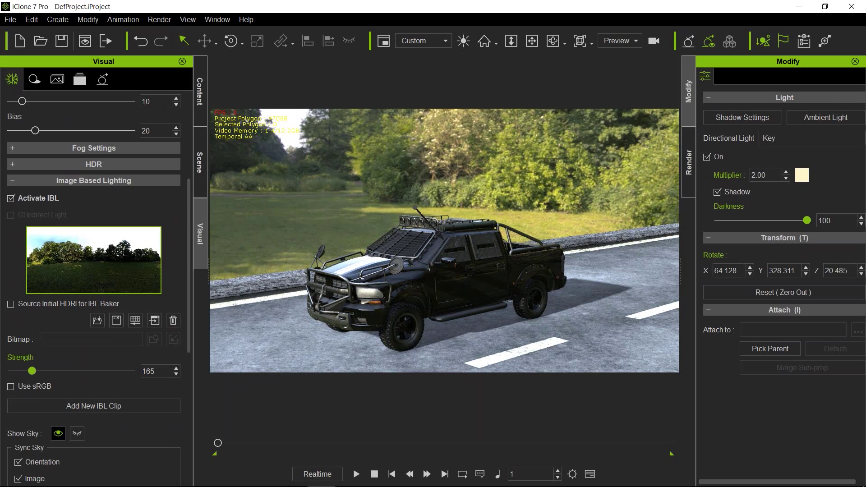
scroll(268, 288, up, 2)
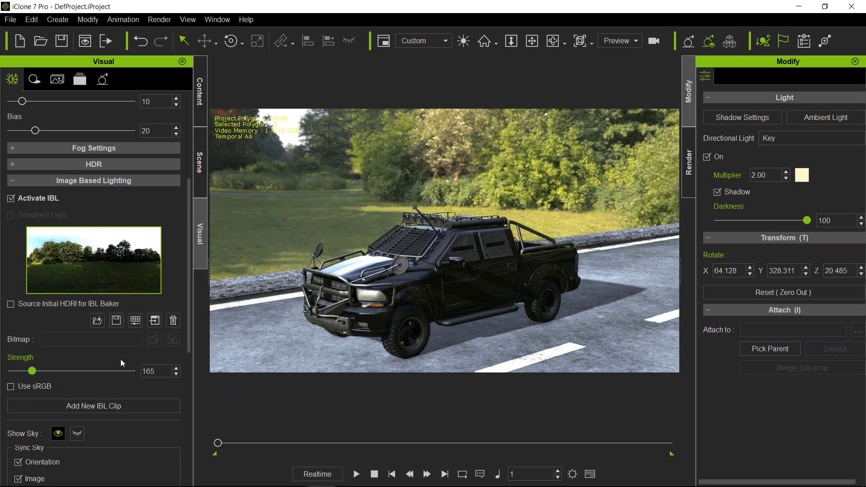
scroll(116, 430, down, 3)
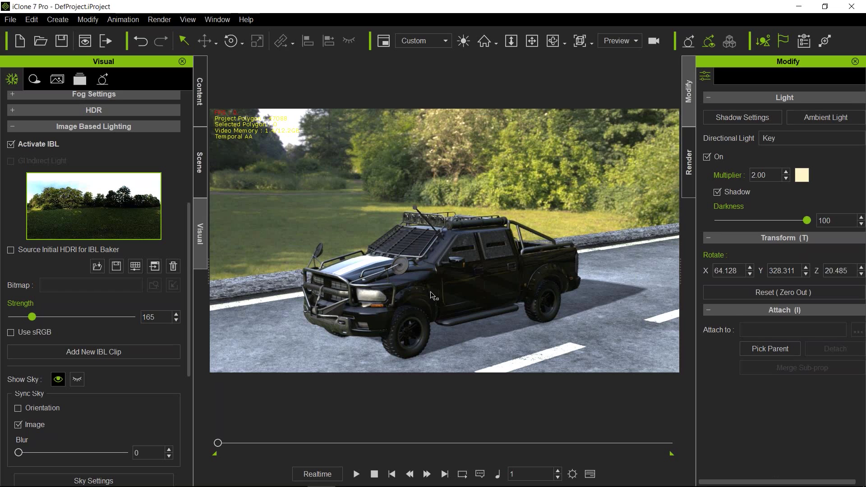
key(e)
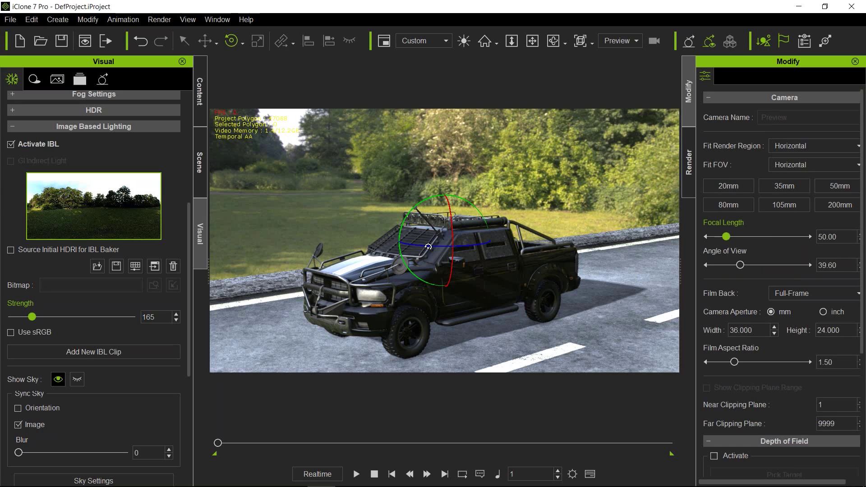
mouse_move(429, 248)
mouse_down()
mouse_move(827, 219)
mouse_move(865, 222)
mouse_move(841, 249)
mouse_move(781, 262)
mouse_move(865, 253)
mouse_up()
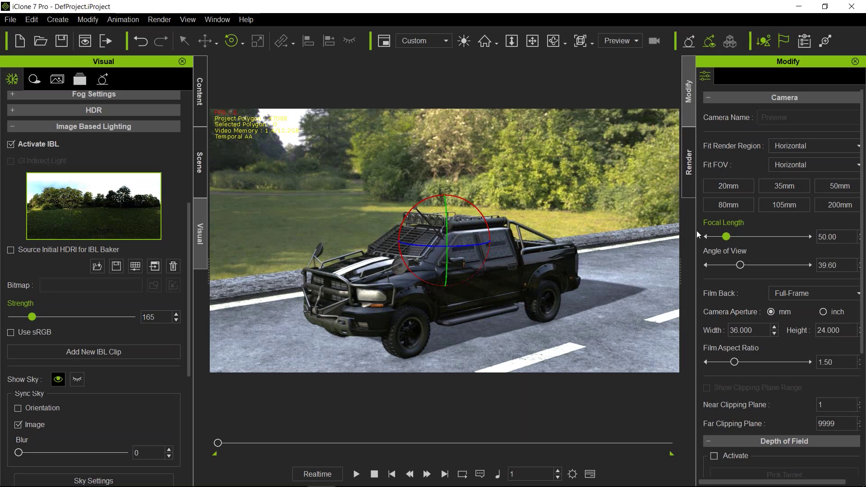
key(q)
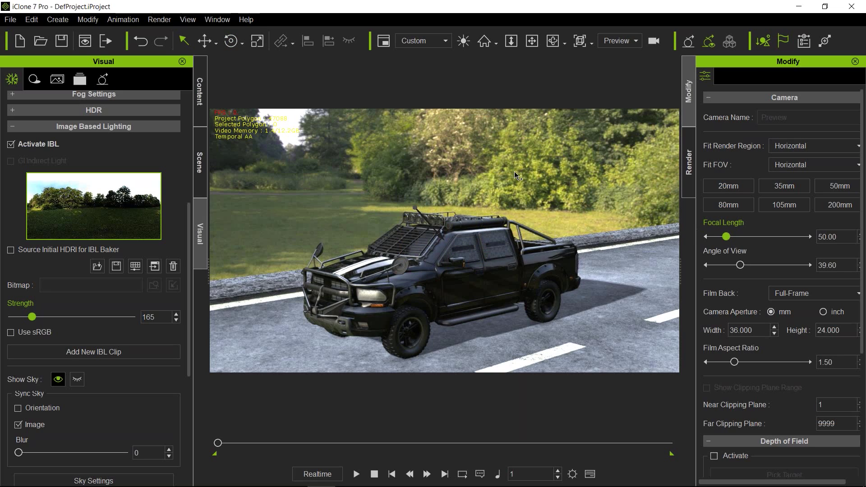
Step: Hide the Dir. Shadow light's helper arrow from the viewport, keeping the Key and Rim helpers hidden as well
click(199, 162)
click(106, 189)
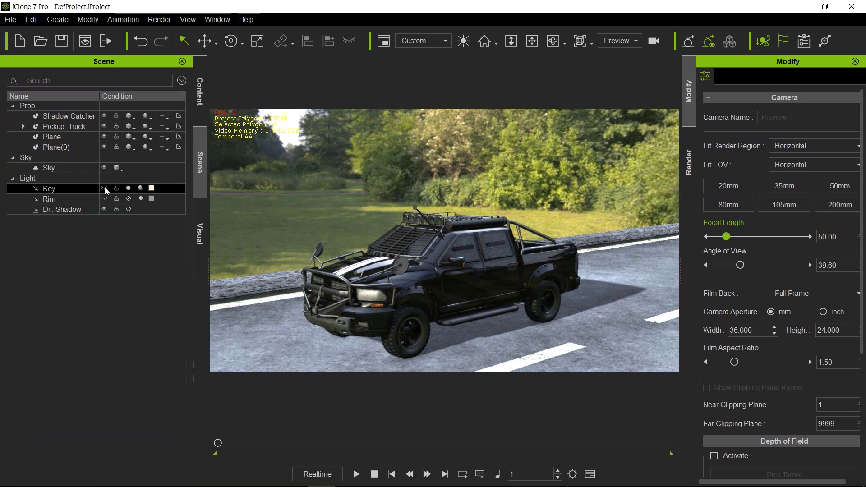
click(107, 199)
click(105, 208)
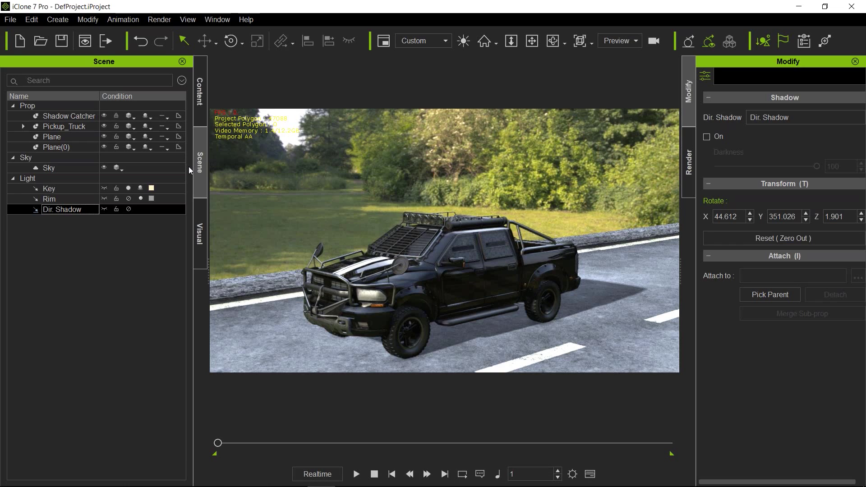
Step: Start a new project and discard the truck scene without saving it
click(201, 105)
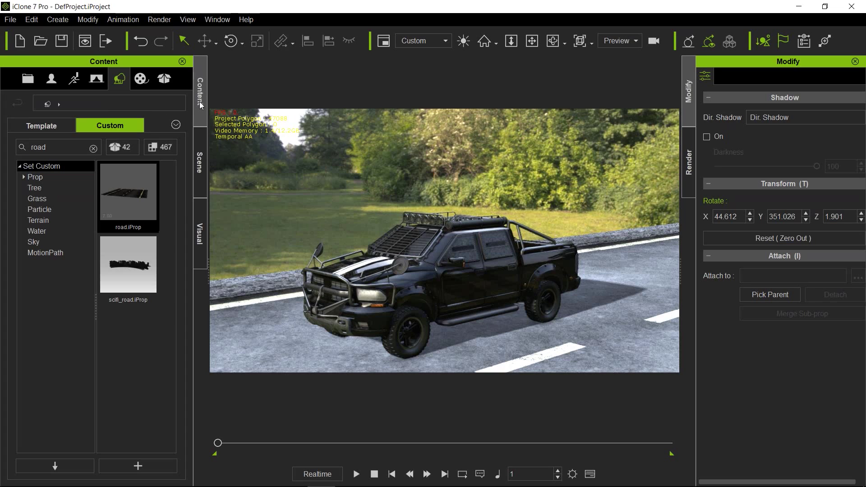
click(28, 79)
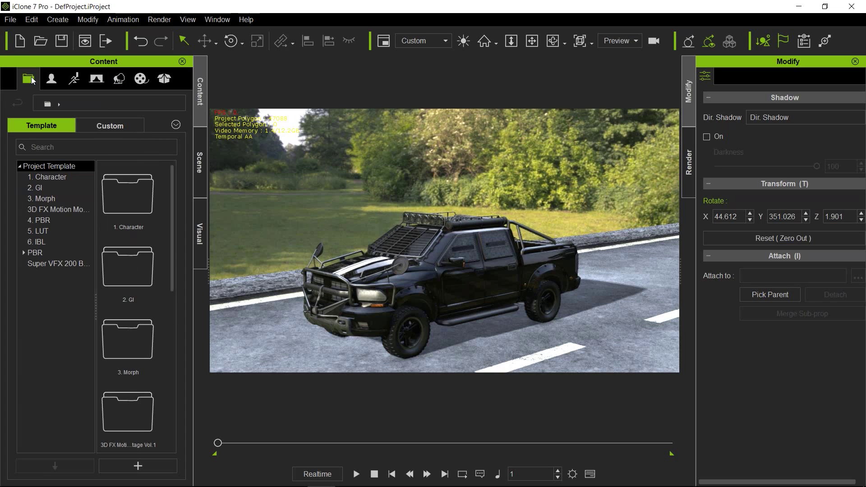
click(22, 47)
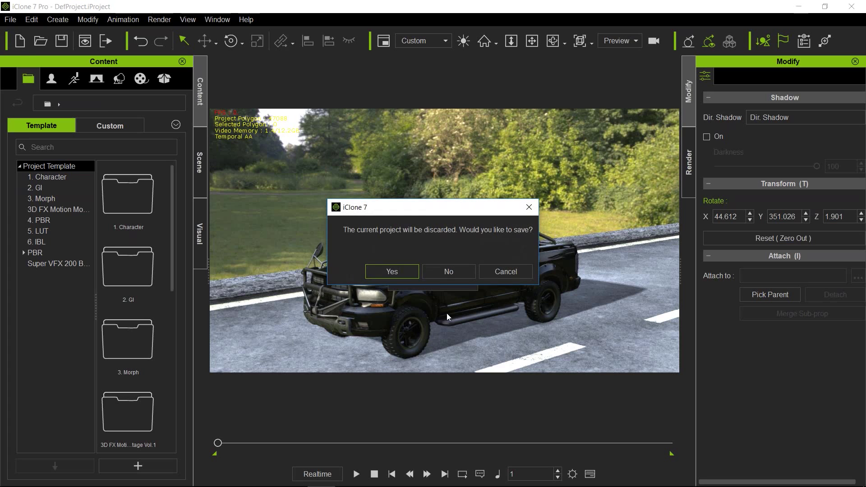
click(451, 273)
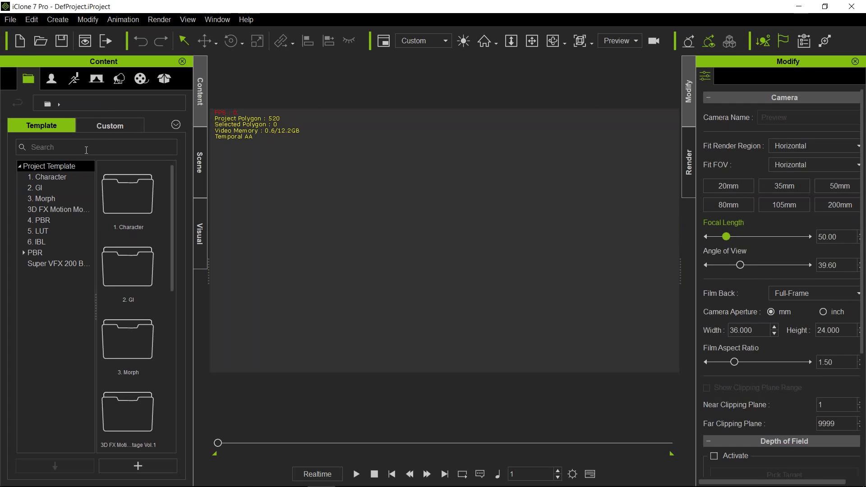
Step: Search the custom set content for "lamp", add lamp.iProp to the scene and frame it in a side view
click(122, 80)
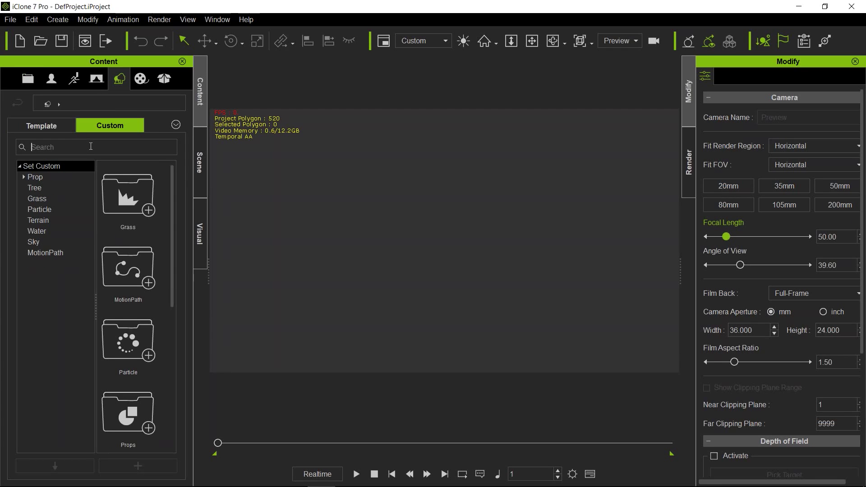
text(lan)
text(m)
text(p)
key(Return)
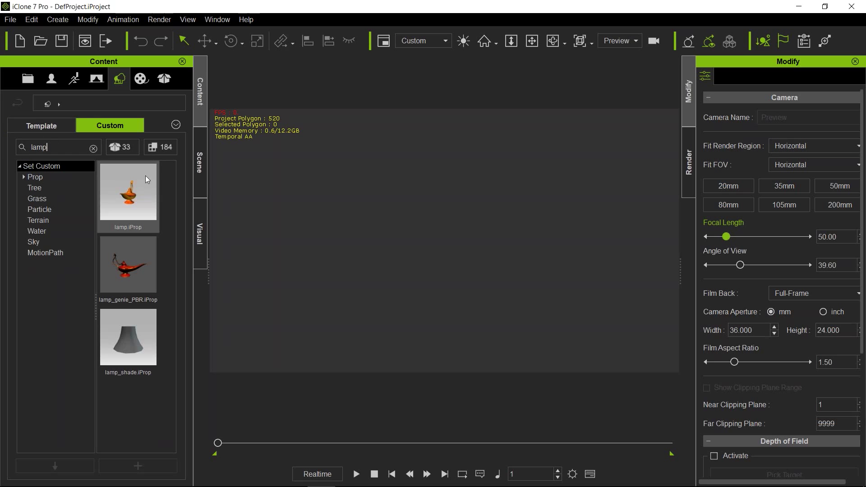
double_click(127, 196)
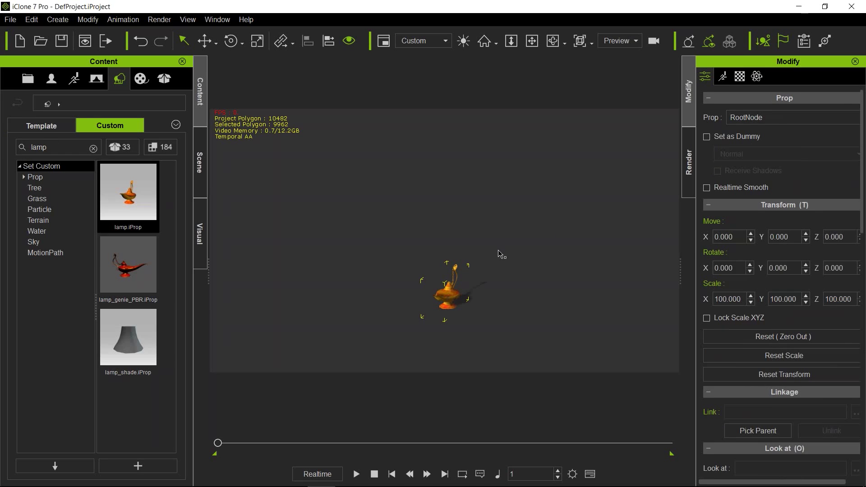
key(z)
right_drag(598, 244, 685, 245)
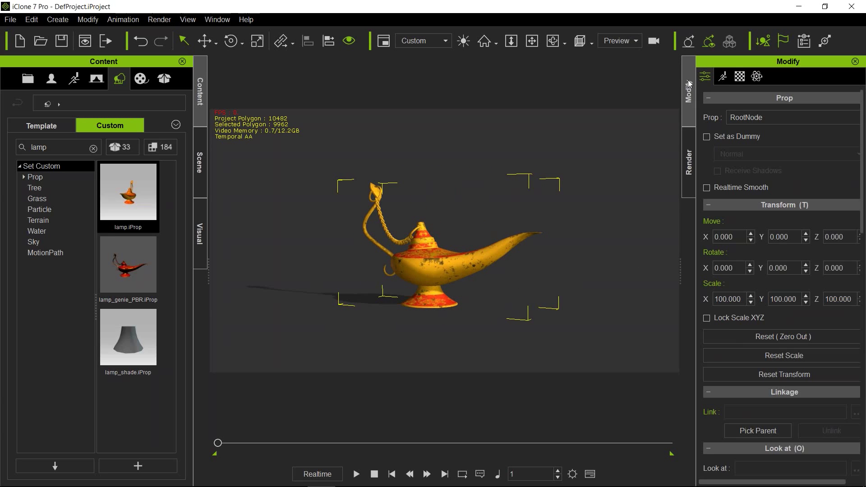
Step: Compare the PBR and Traditional shader types on the lamp's Lampada material, leaving it set to PBR
click(740, 77)
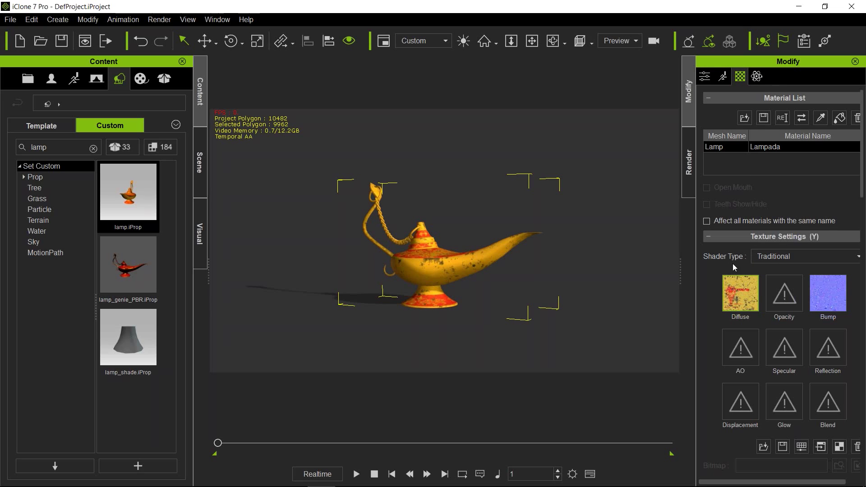
click(770, 256)
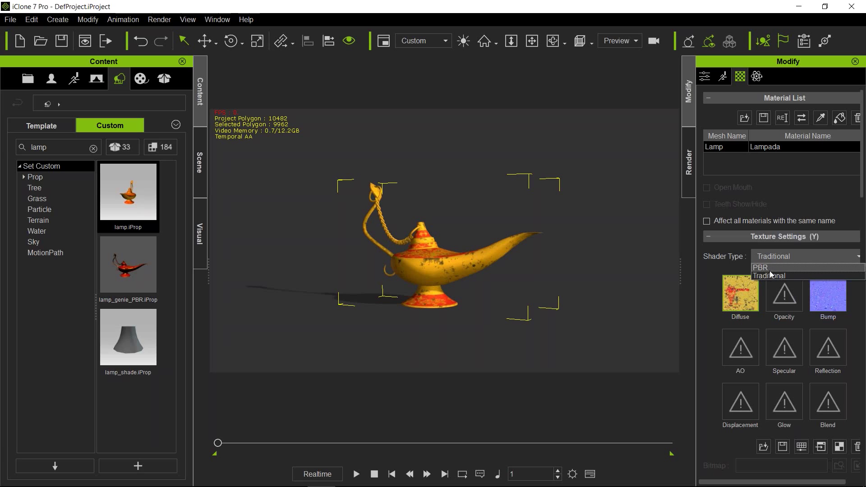
click(769, 270)
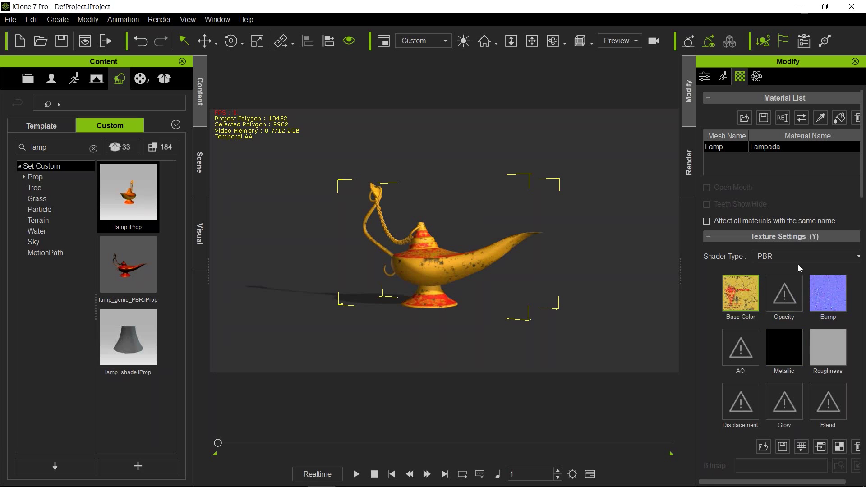
click(784, 259)
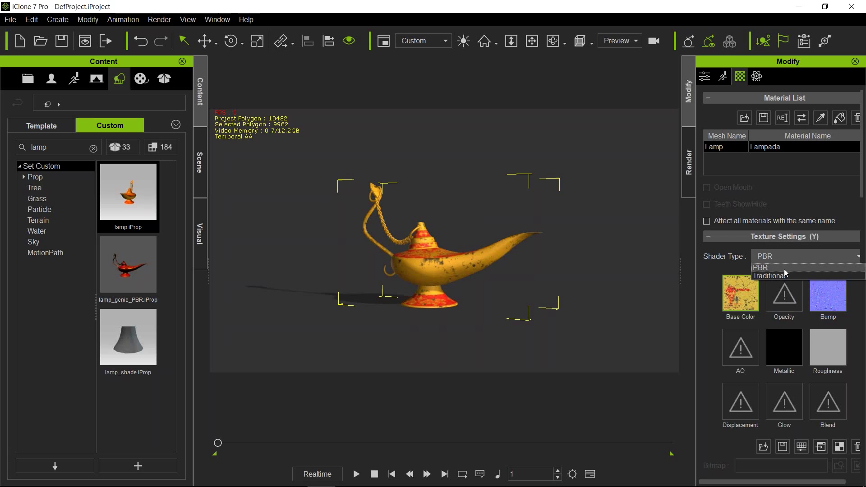
click(784, 270)
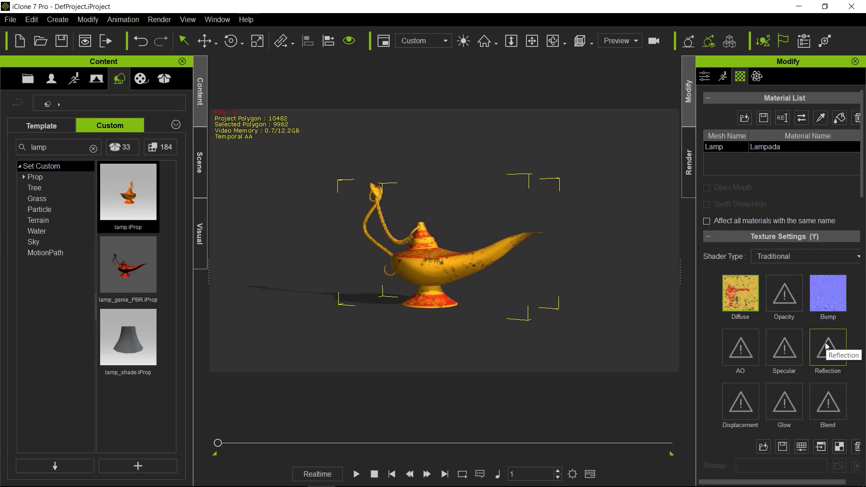
click(801, 255)
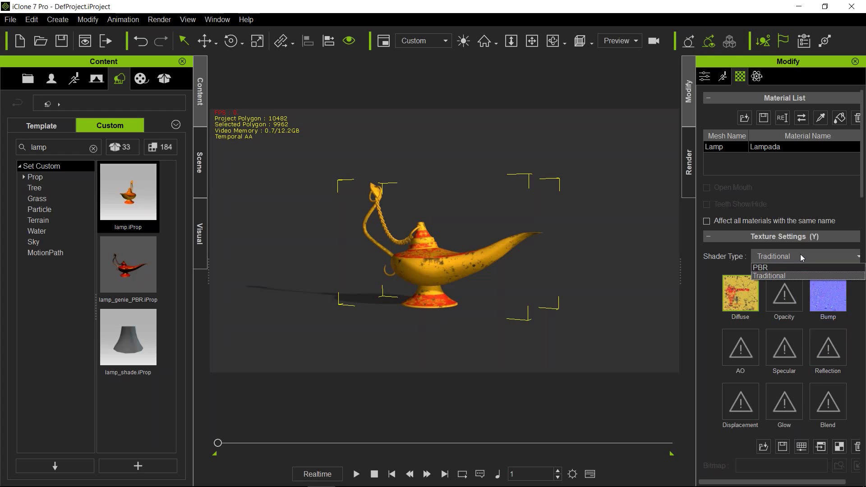
click(799, 267)
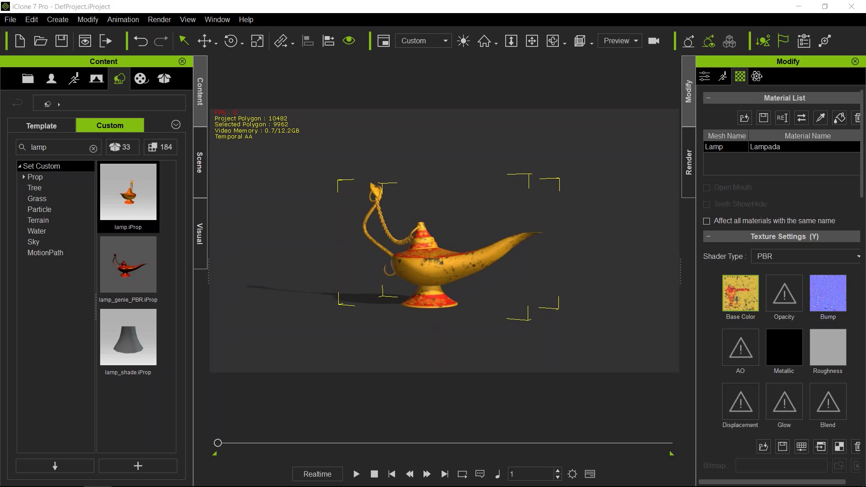
Step: Load lamp_Lampada_MetallicSmoothness from the genie-lamp textures folder into the material's Metallic and Roughness channels
drag(835, 485, 408, 330)
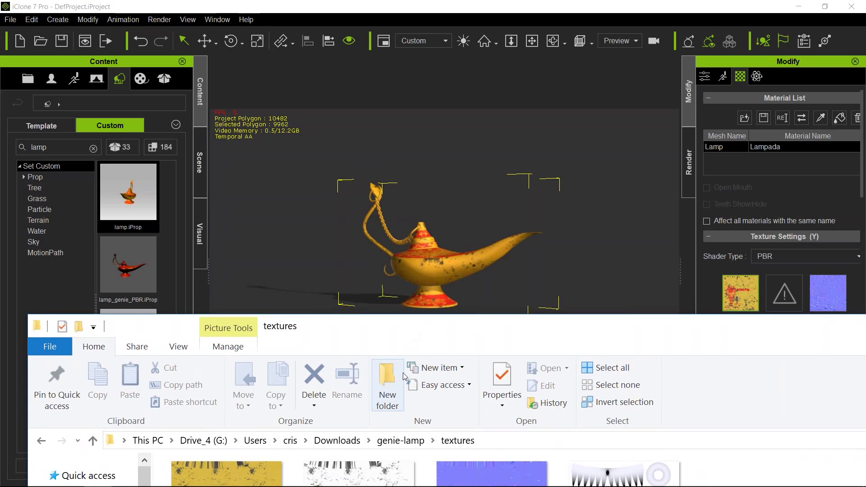
scroll(778, 234, down, 2)
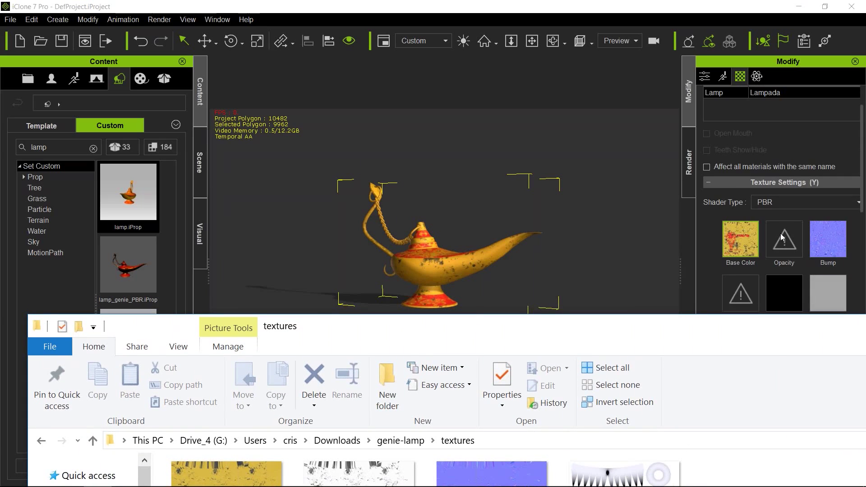
drag(502, 322, 496, 202)
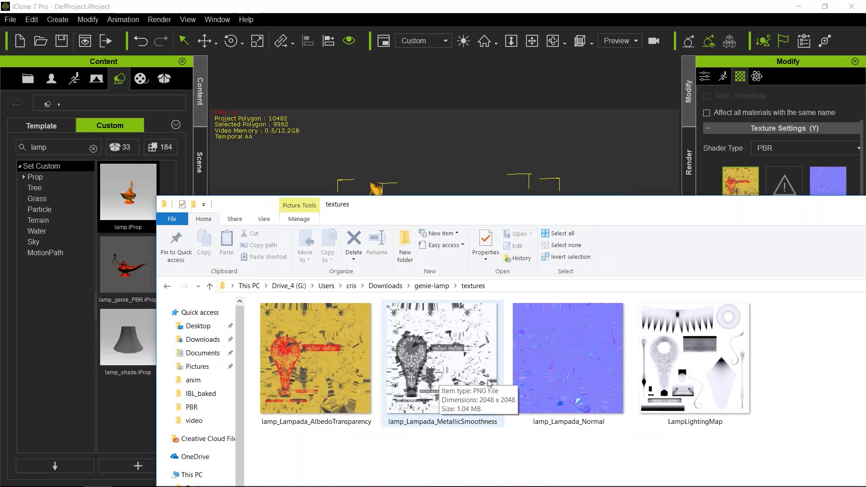
drag(558, 206, 296, 237)
drag(183, 388, 793, 243)
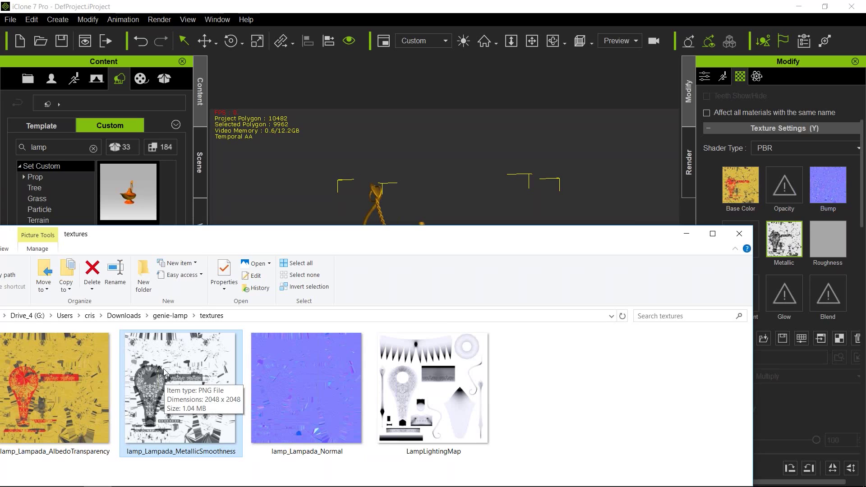
drag(164, 369, 832, 241)
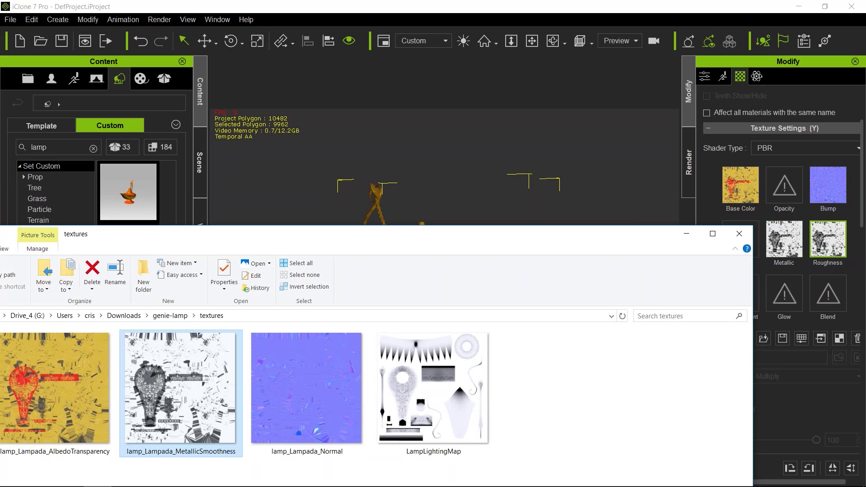
Step: Invert the Roughness texture of the lamp's material with Adjust Color
click(832, 240)
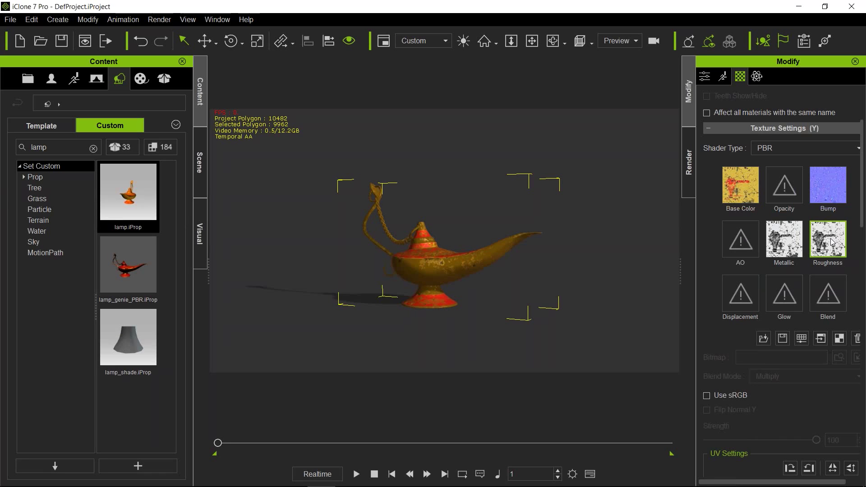
double_click(832, 243)
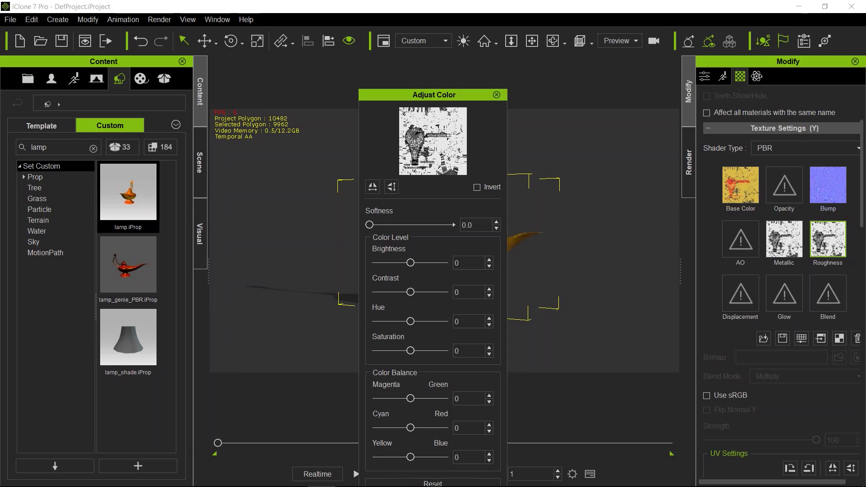
drag(451, 93, 621, 47)
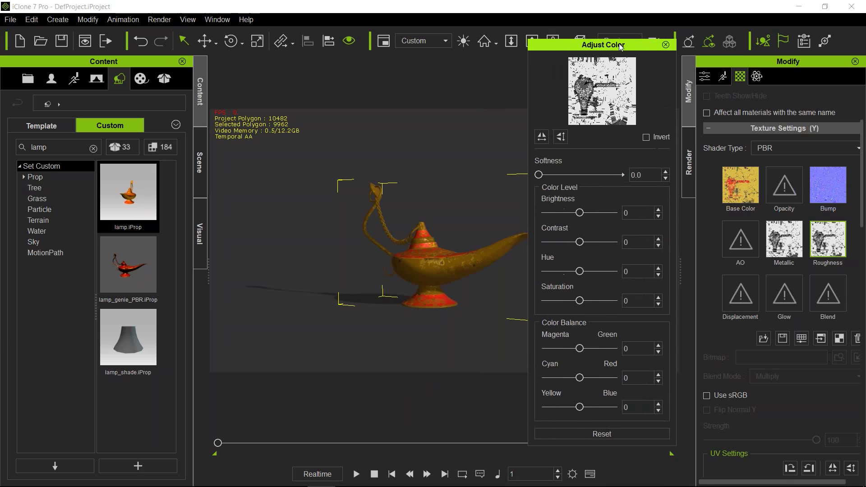
click(802, 340)
click(803, 340)
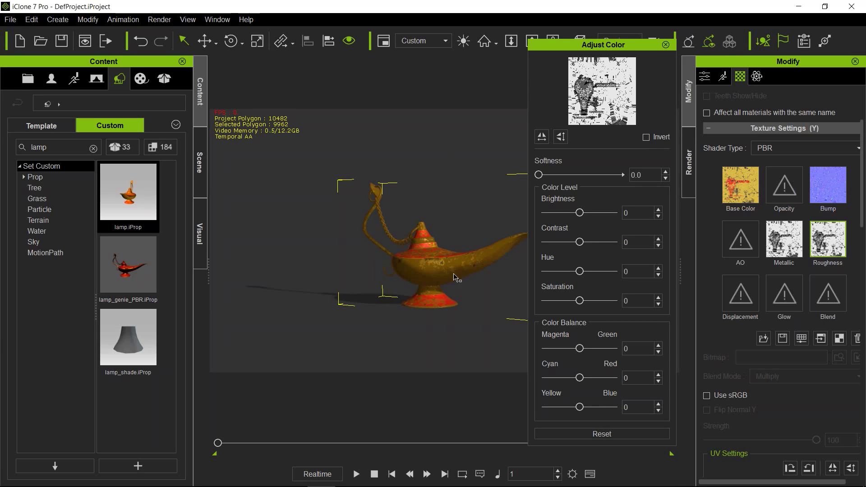
scroll(464, 270, up, 5)
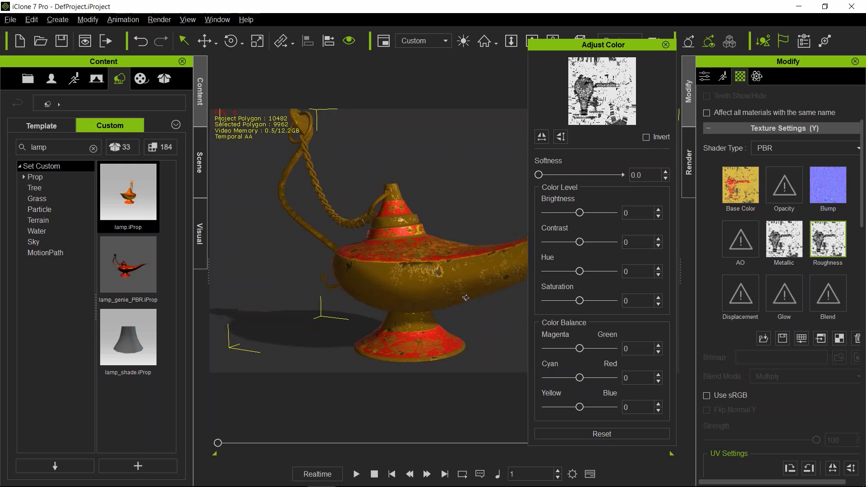
right_drag(466, 298, 486, 359)
middle_drag(476, 311, 426, 297)
right_drag(426, 297, 422, 243)
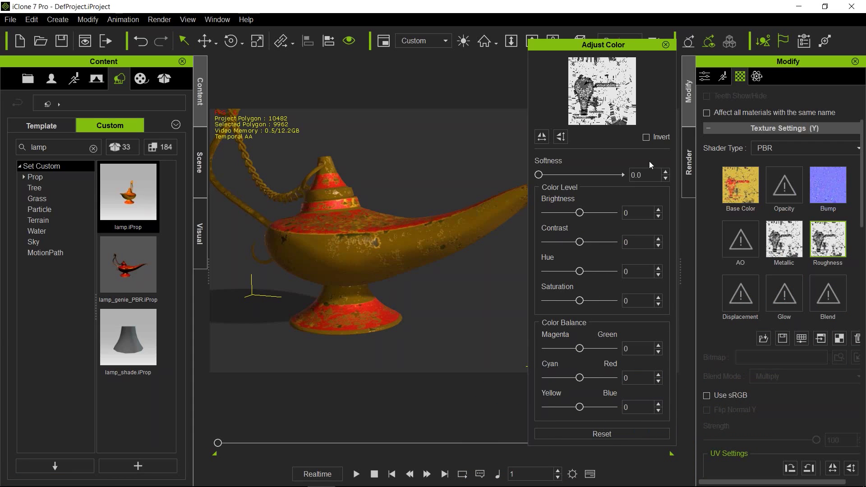
click(645, 136)
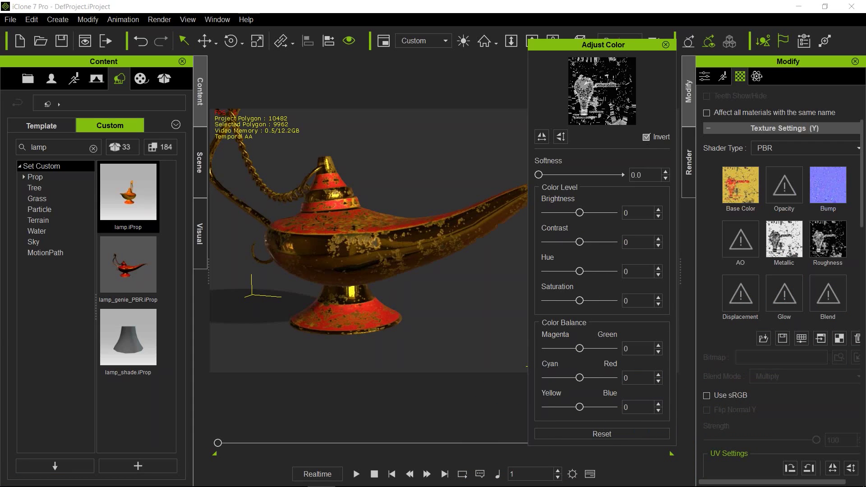
Step: Examine the lamp's metallic surface from several angles and compare it with the Genie Lamp model on Sketchfab in Chrome
alt+drag(420, 256, 415, 329)
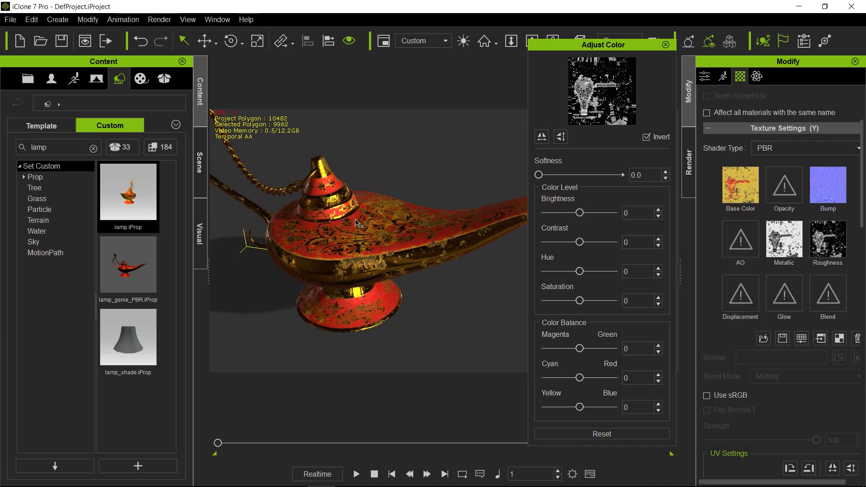
alt+drag(401, 246, 433, 176)
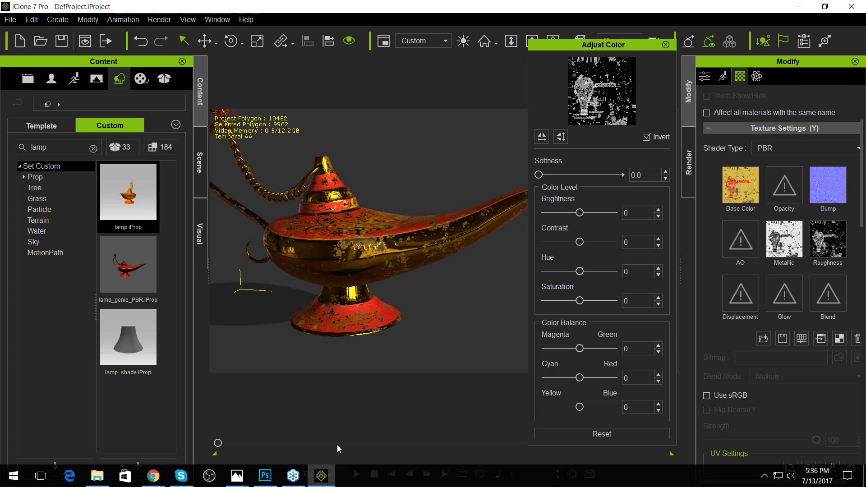
mouse_move(150, 482)
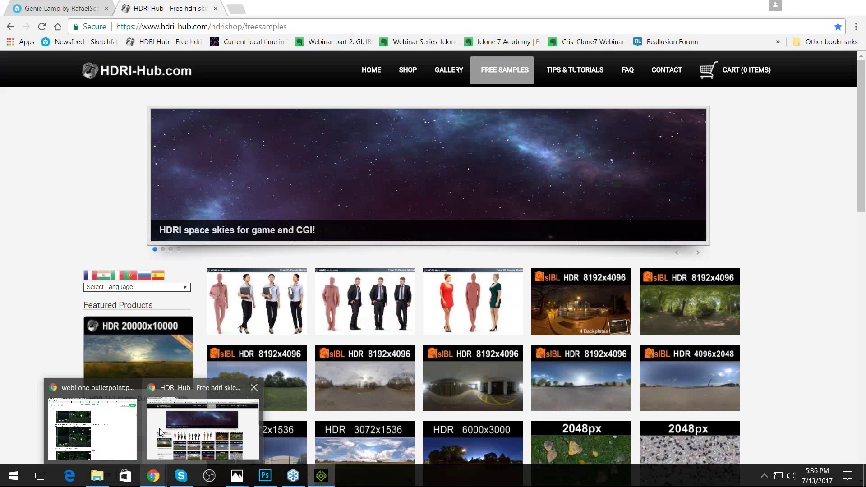
click(160, 428)
click(52, 8)
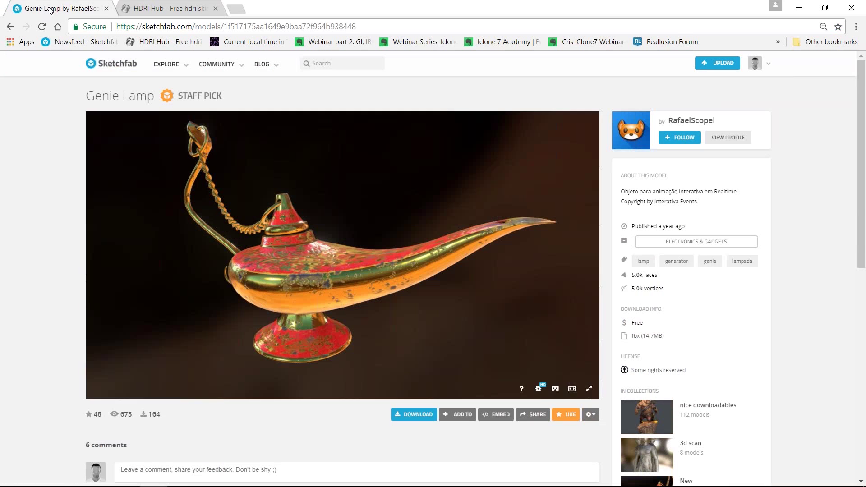
alt+drag(350, 350, 362, 258)
scroll(390, 342, up, 5)
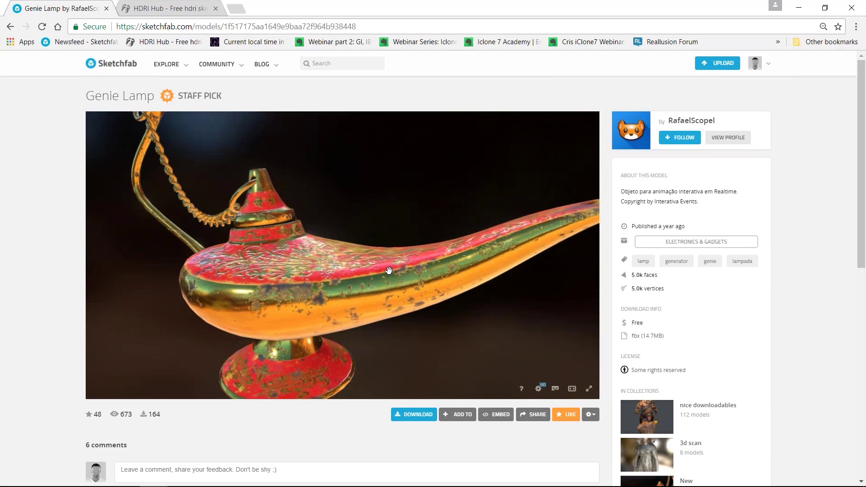
mouse_move(390, 341)
mouse_down()
mouse_move(415, 307)
mouse_move(398, 297)
mouse_move(403, 287)
mouse_up()
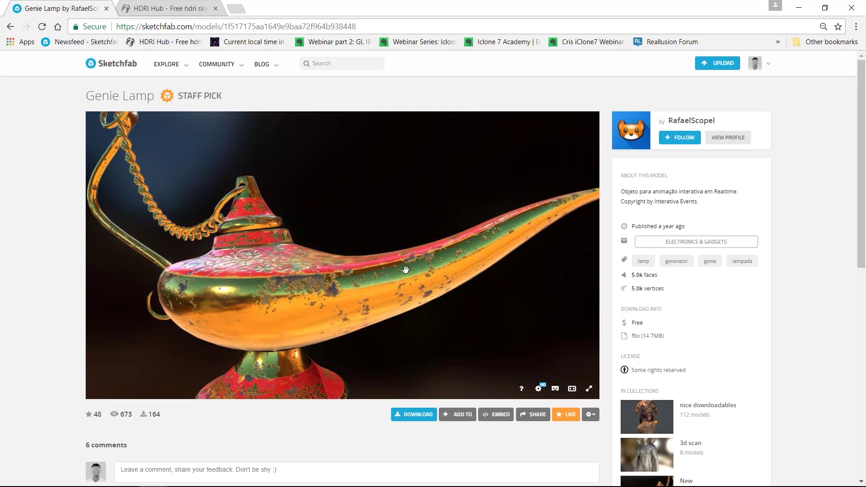
click(799, 10)
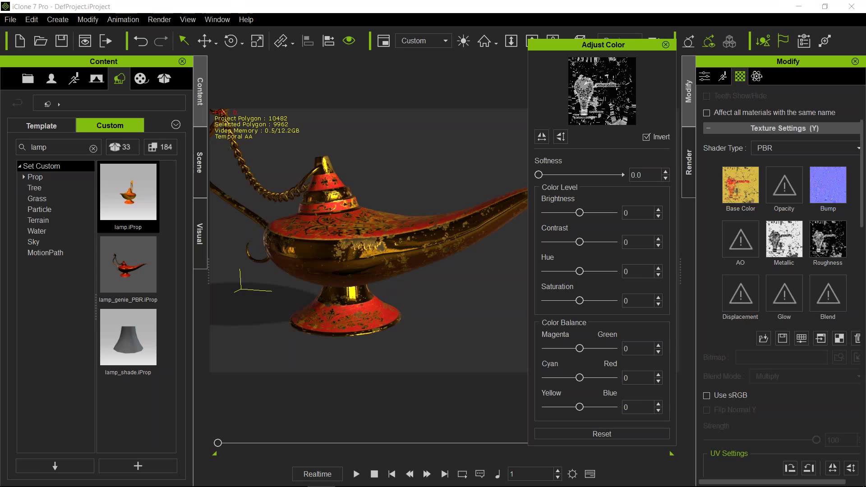
Step: Find the Tropical_Beach_2k HDRI in the Outdoor_bright folder of the Beta_PBR media textures
click(200, 244)
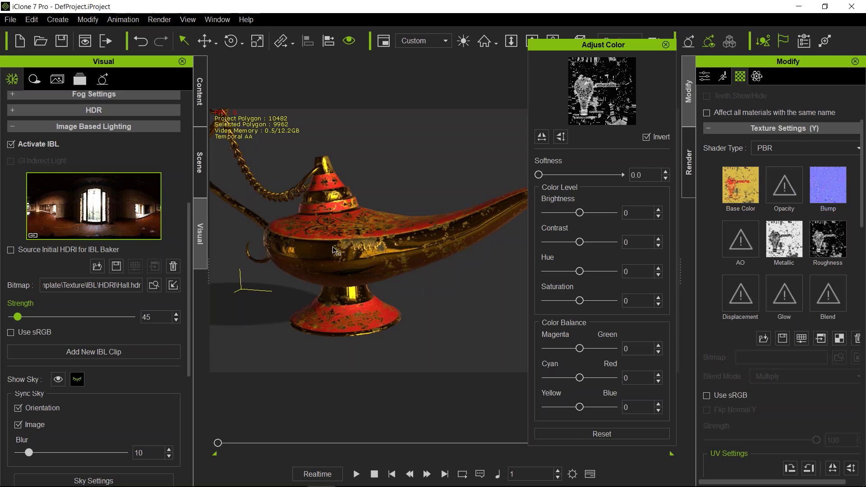
click(200, 91)
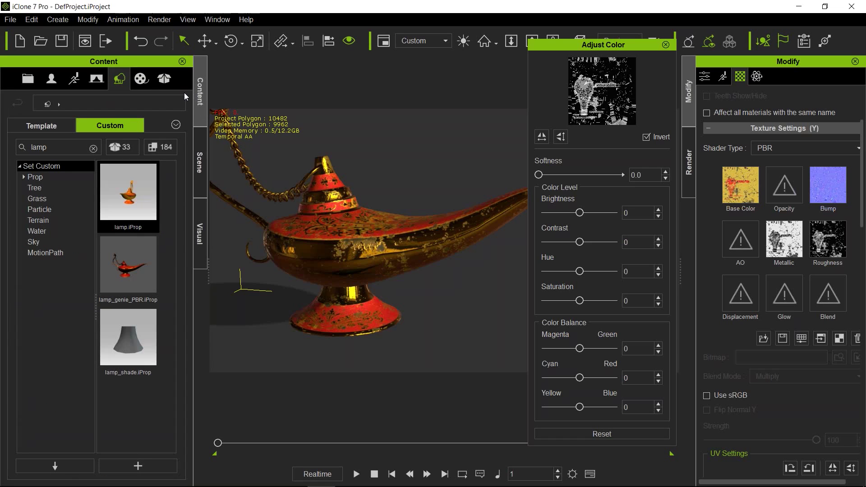
click(142, 79)
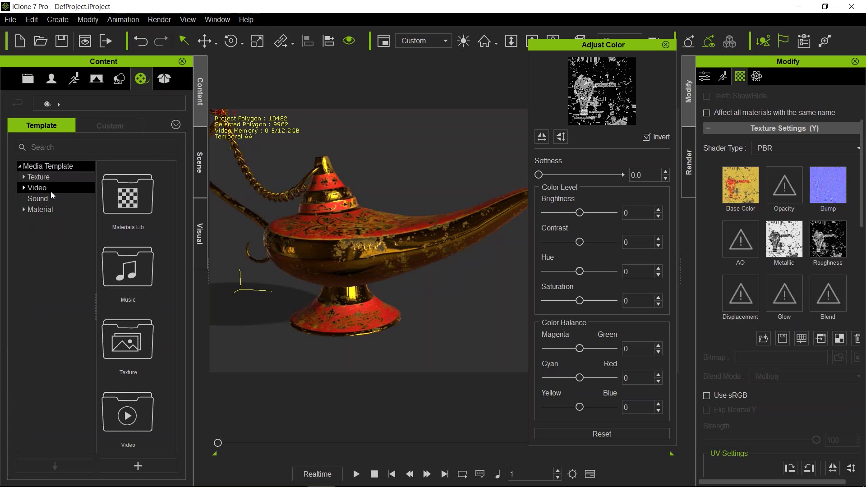
click(21, 177)
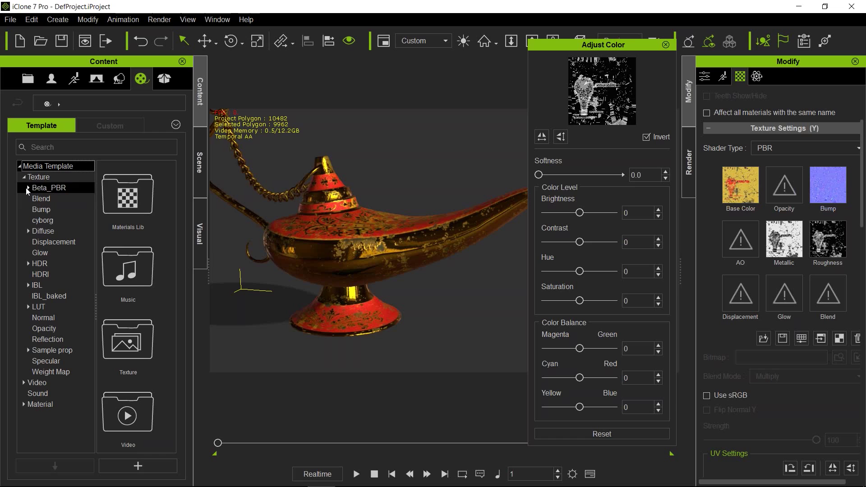
click(25, 187)
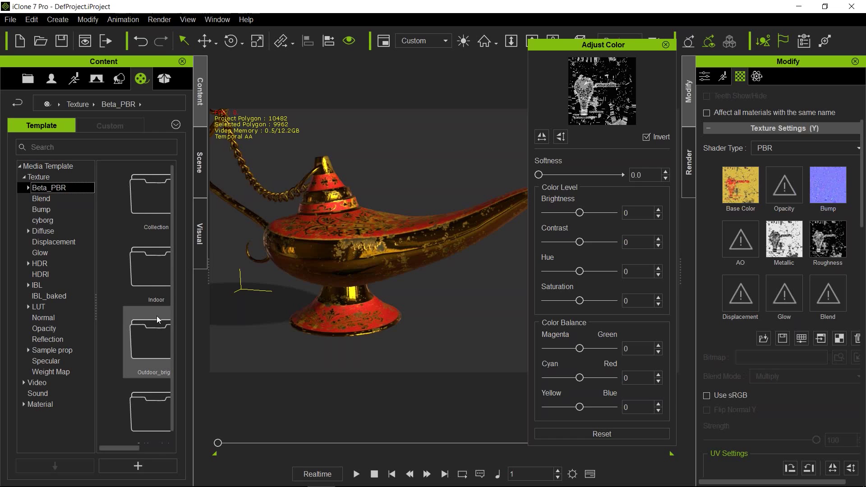
double_click(145, 348)
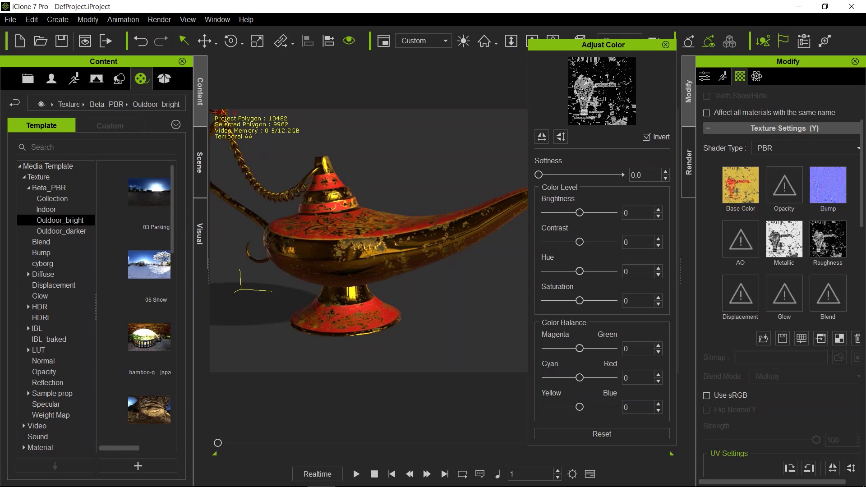
scroll(171, 224, down, 3)
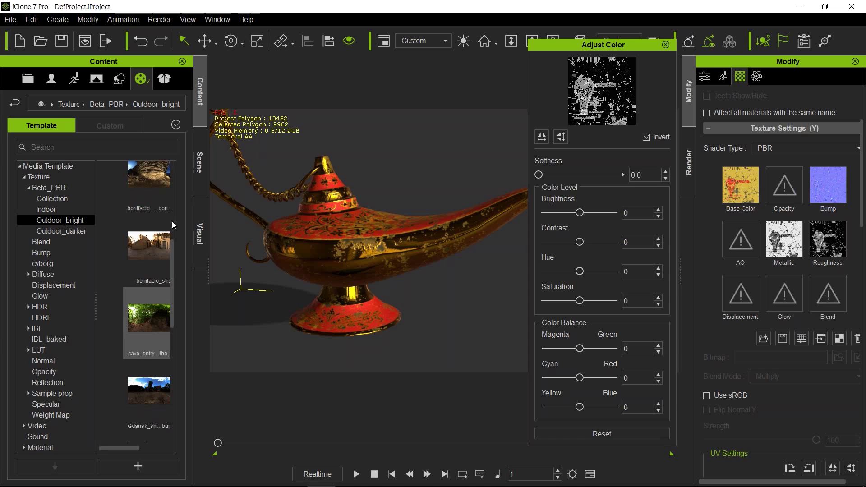
scroll(174, 264, down, 3)
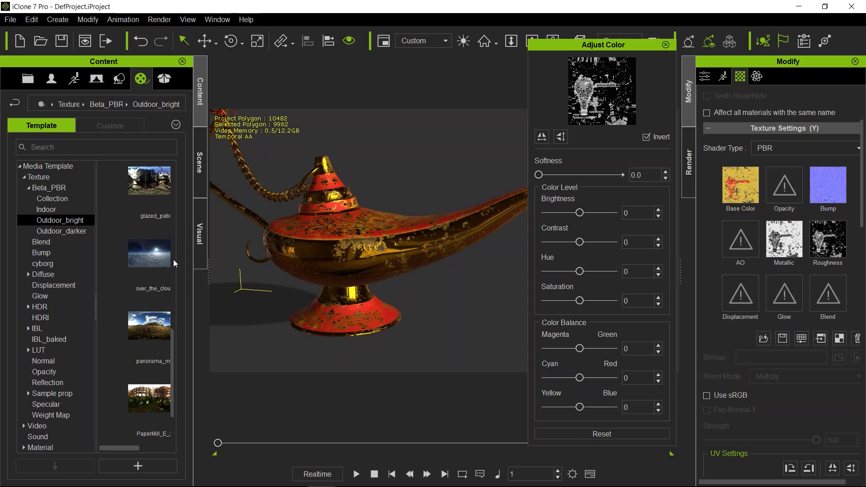
scroll(153, 389, down, 1)
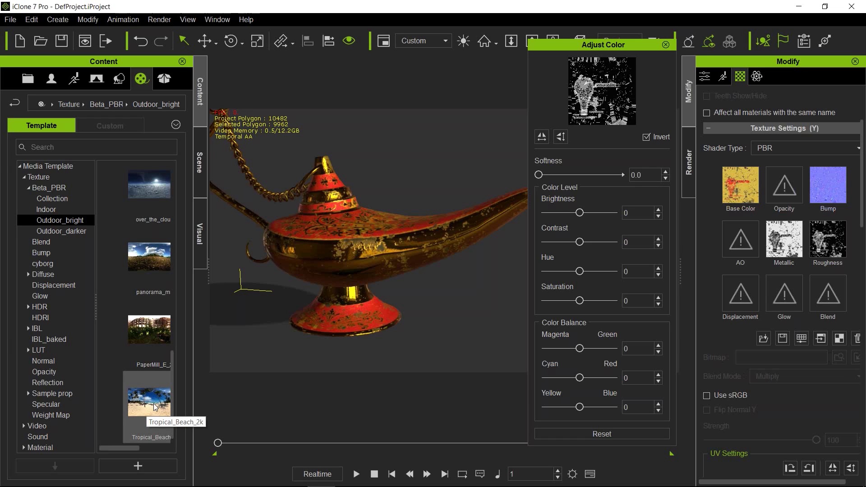
Step: Replace the Hall image used for Image Based Lighting with the Tropical_Beach_2k HDRI from the content library
drag(88, 62, 390, 79)
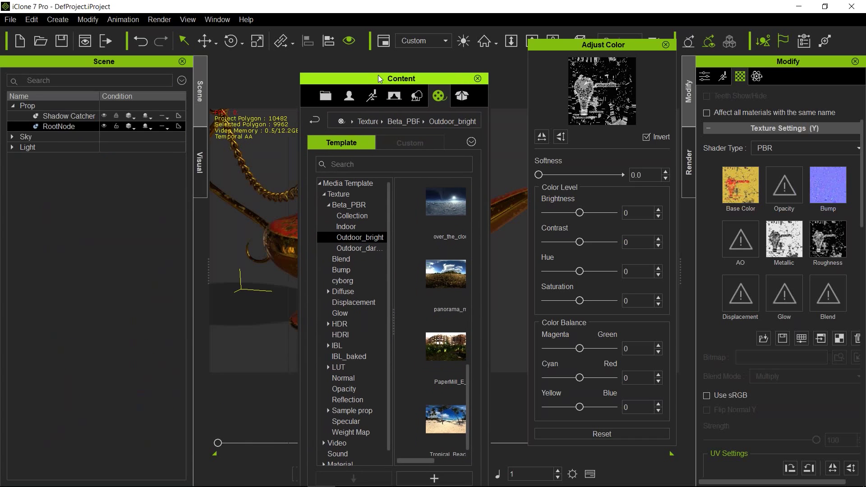
click(200, 162)
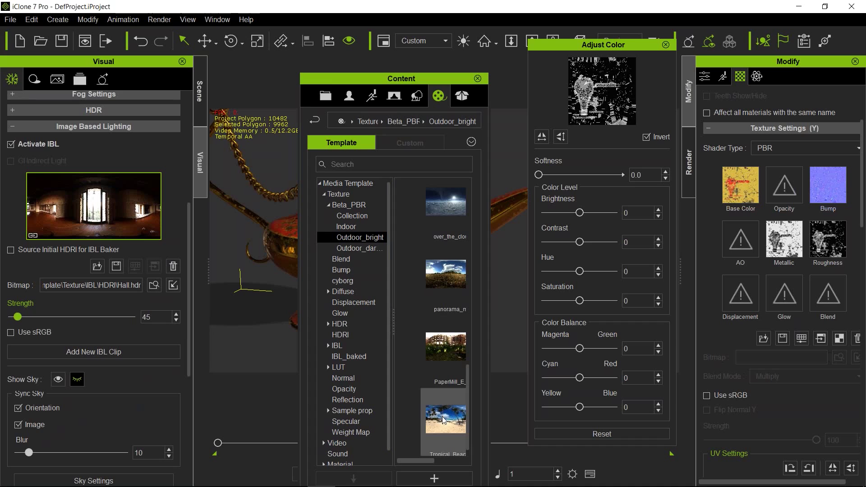
drag(442, 421, 107, 208)
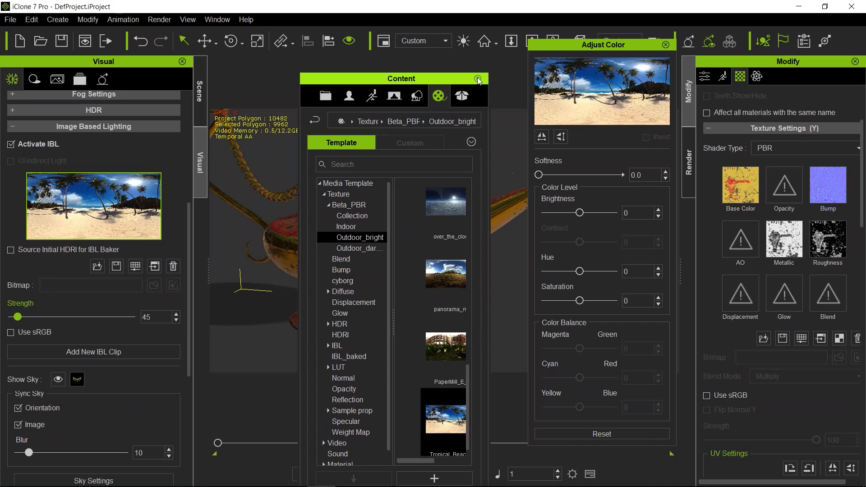
drag(383, 78, 200, 131)
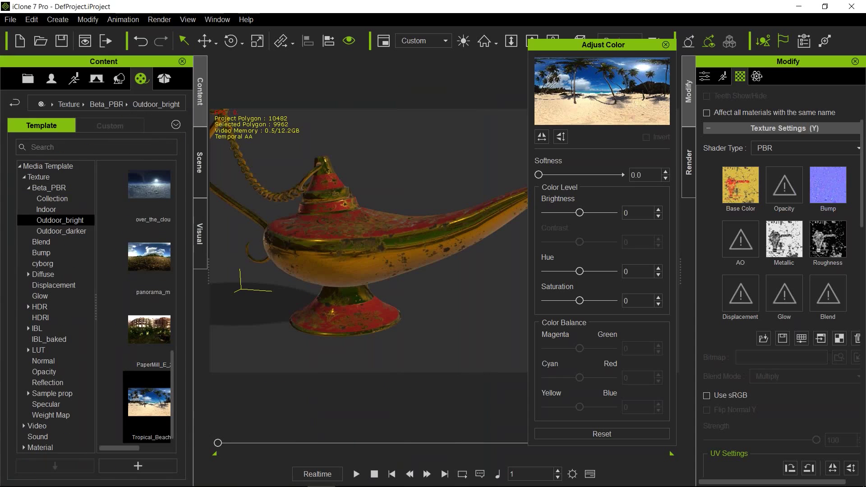
click(200, 235)
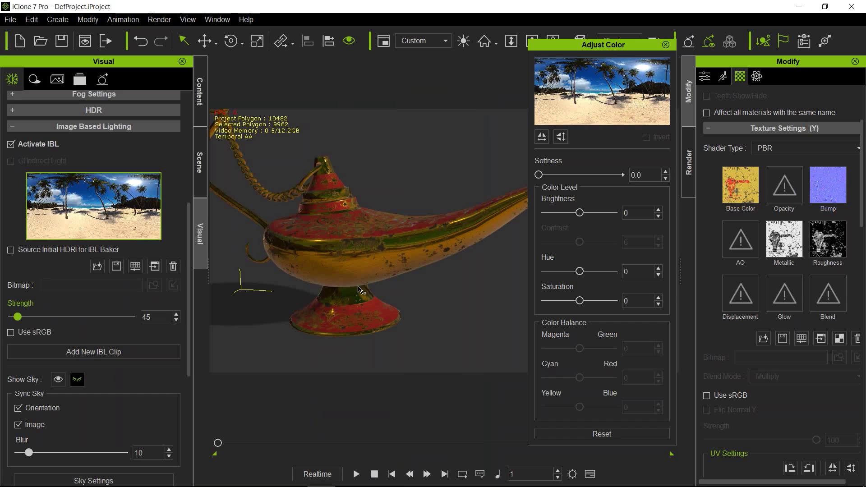
Step: Reopen Adjust Color for the lamp material's Roughness texture and set its contrast to -26
right_drag(359, 270, 342, 277)
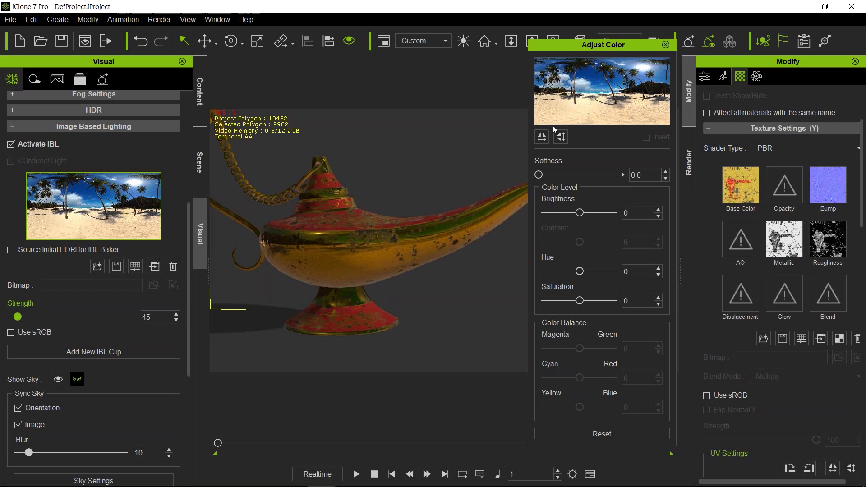
click(665, 45)
scroll(430, 207, up, 3)
middle_drag(429, 207, 464, 219)
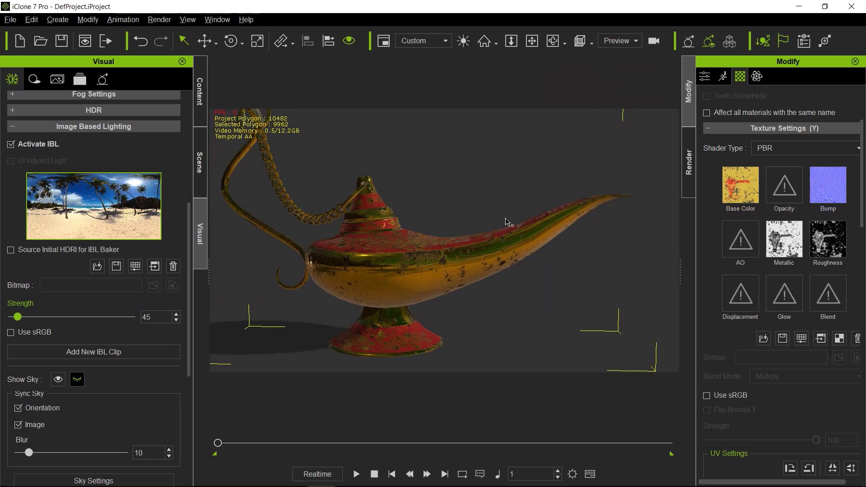
right_drag(510, 222, 486, 225)
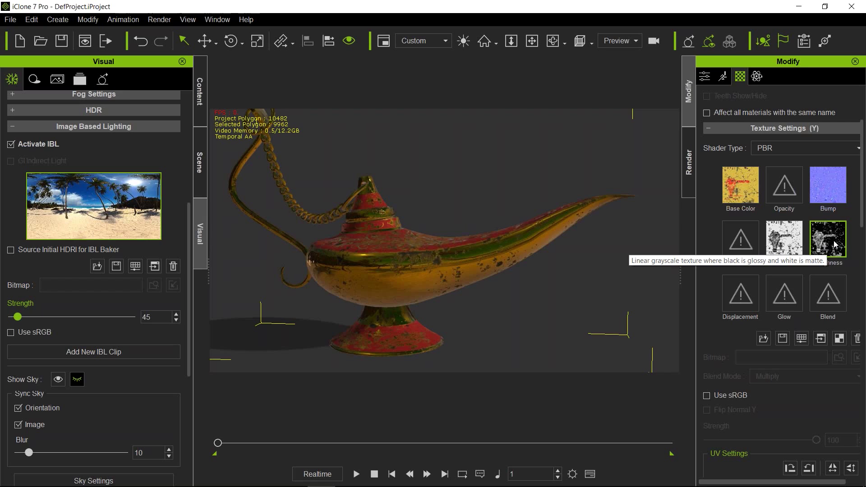
click(835, 245)
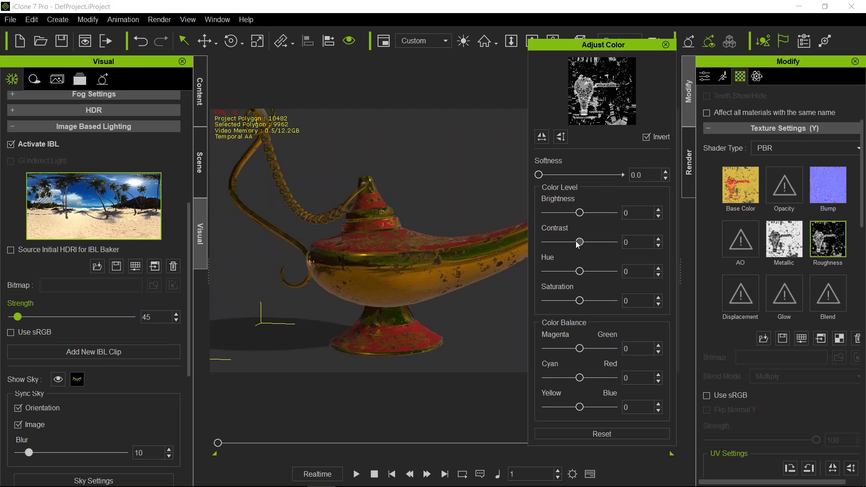
drag(580, 242, 588, 246)
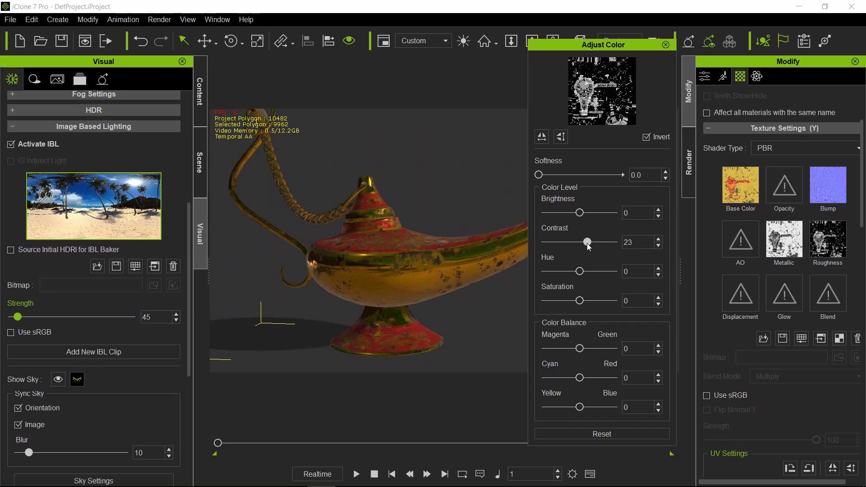
drag(588, 245, 572, 244)
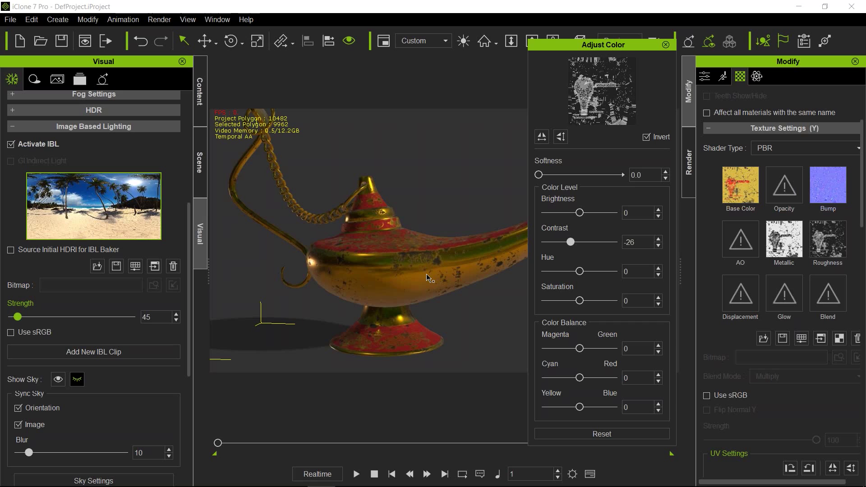
Step: Rotate the image-based lighting around the lamp to change how reflections fall on its metal surface
key(c)
drag(436, 221, 431, 299)
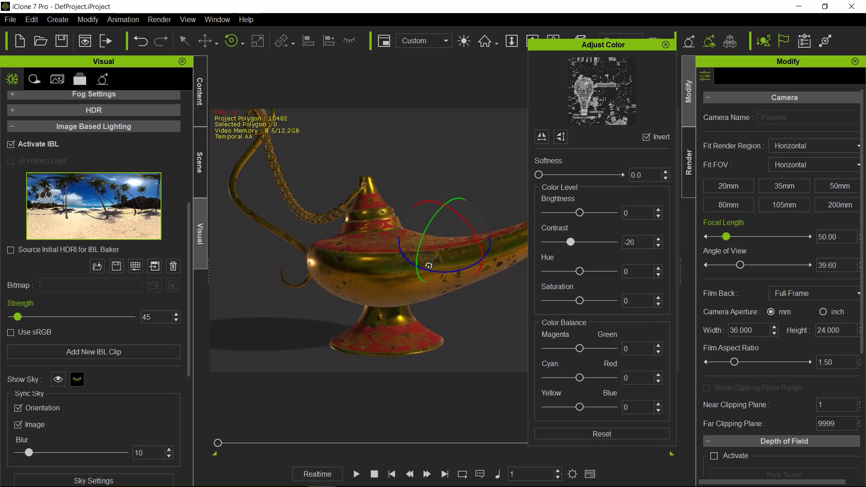
drag(447, 250, 450, 210)
drag(436, 259, 509, 245)
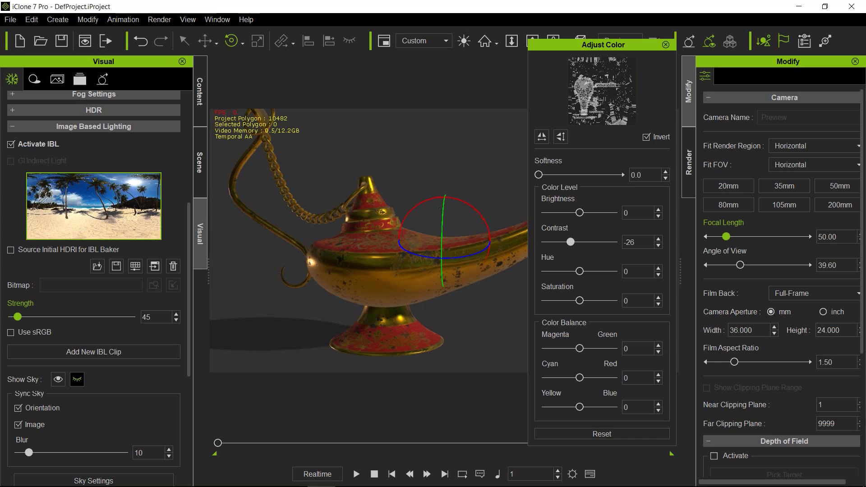
drag(444, 220, 447, 275)
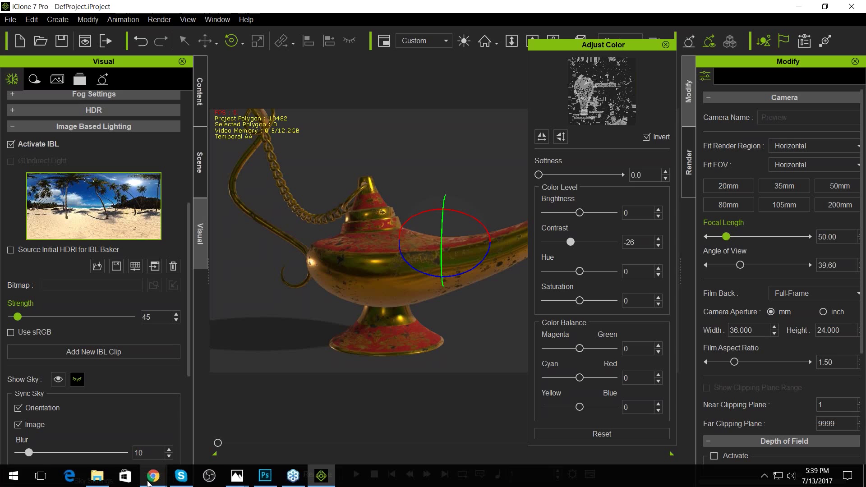
Step: Switch to Chrome to compare the lamp with the Genie Lamp model on Sketchfab, and return to iClone
mouse_move(149, 482)
click(208, 429)
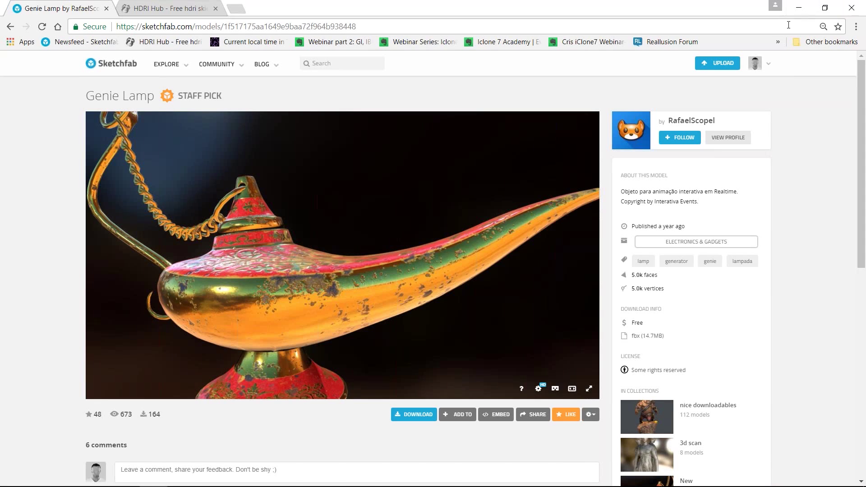
click(799, 8)
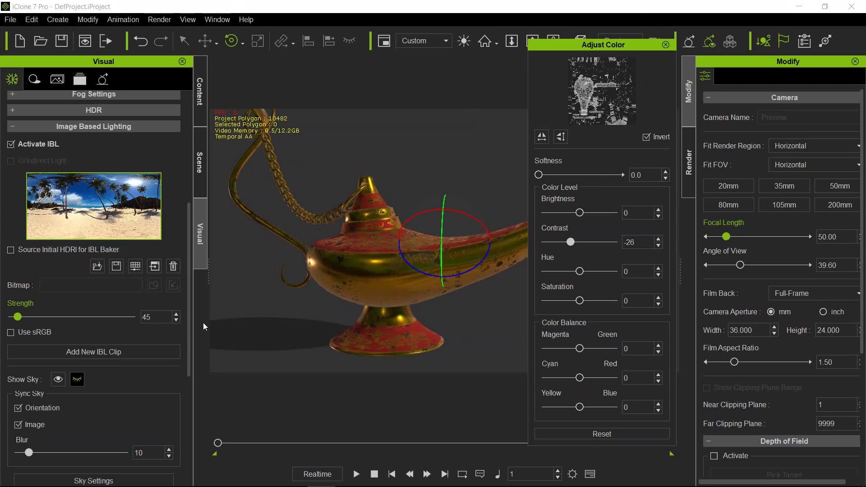
Step: Set the multiplier of the Key directional light to 1.5
click(199, 162)
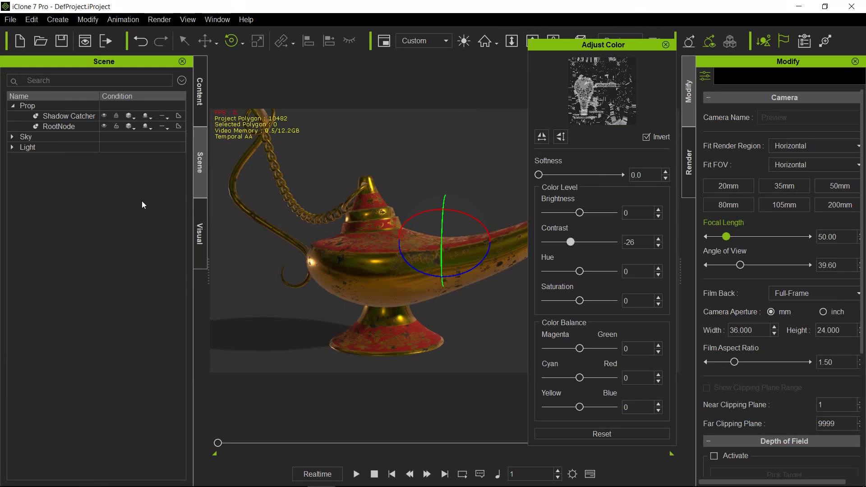
click(12, 147)
click(18, 158)
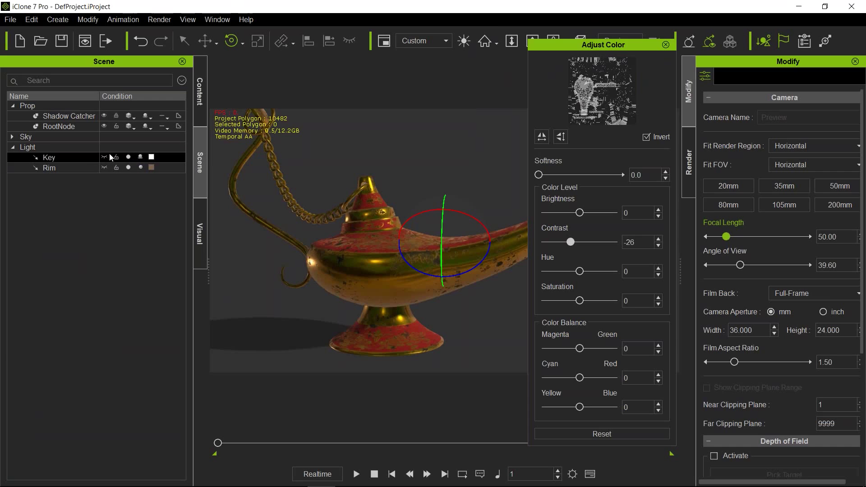
click(77, 157)
drag(766, 175, 750, 177)
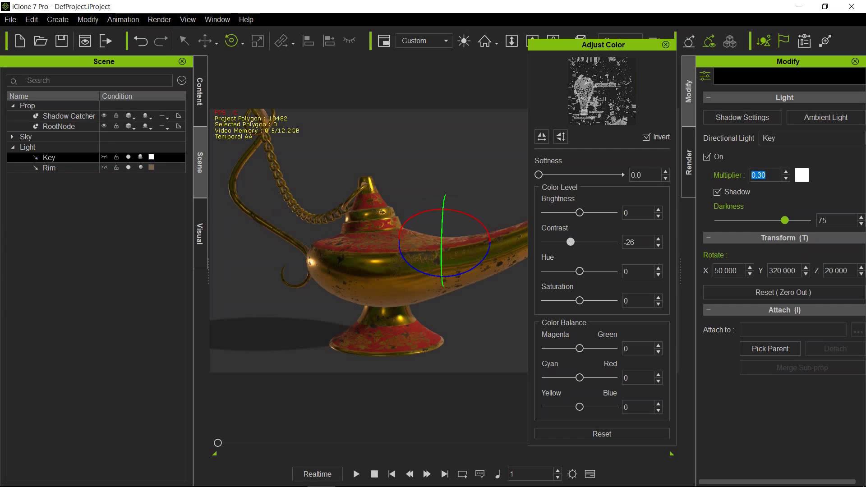
text(1.5)
key(Return)
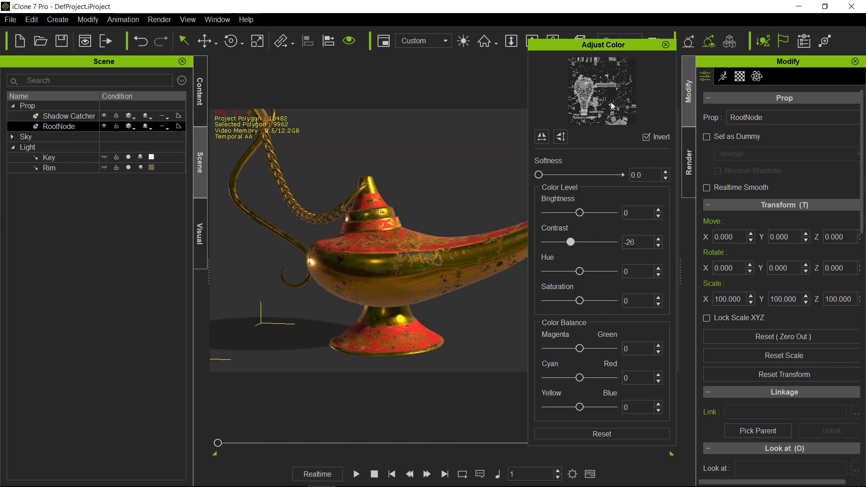
Step: Set the Roughness texture's contrast to -5, view the lamp from another angle, and close Adjust Color
drag(573, 247, 578, 245)
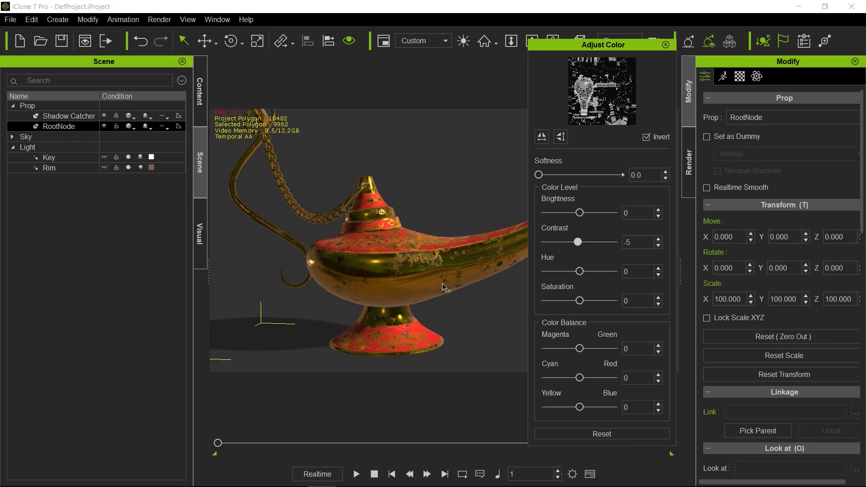
right_drag(445, 287, 395, 279)
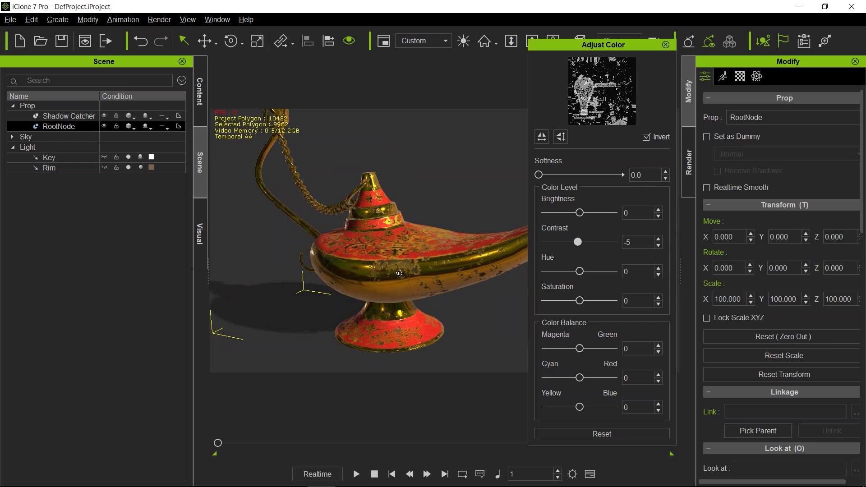
click(666, 45)
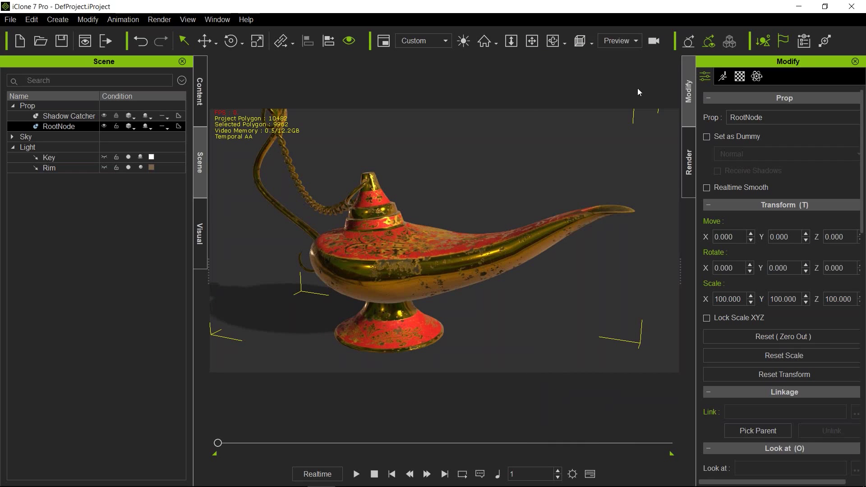
Step: Open the custom revolver2 project from the webinars PBR_mat_creation folder, discarding the current project without saving
click(202, 88)
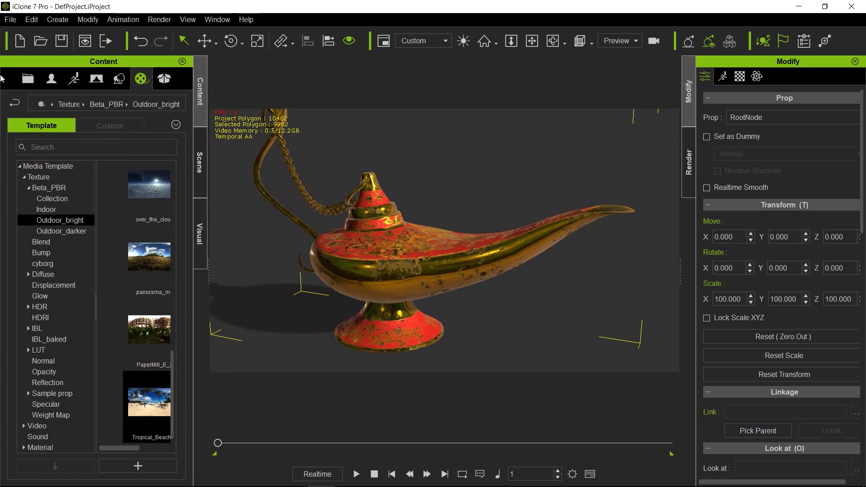
click(34, 79)
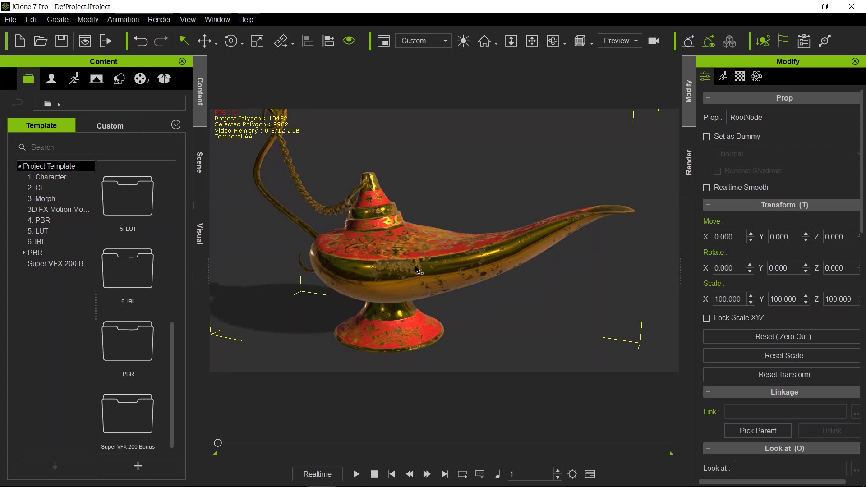
click(116, 126)
click(51, 242)
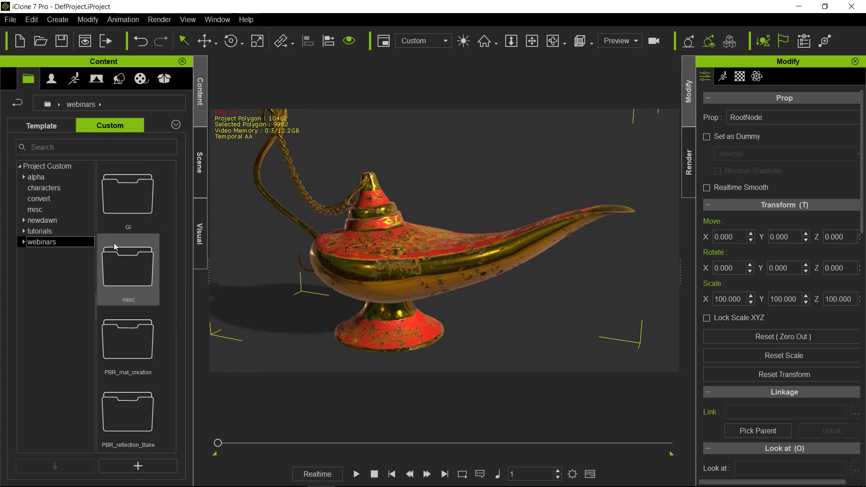
double_click(131, 332)
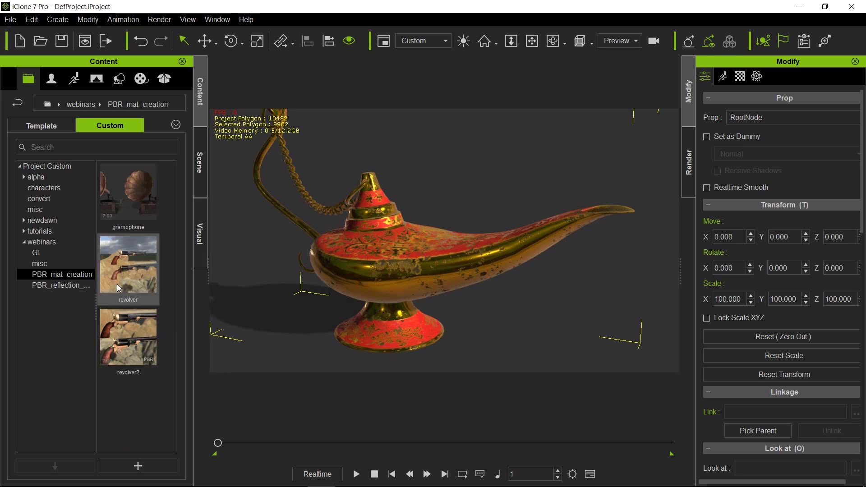
click(125, 343)
double_click(124, 343)
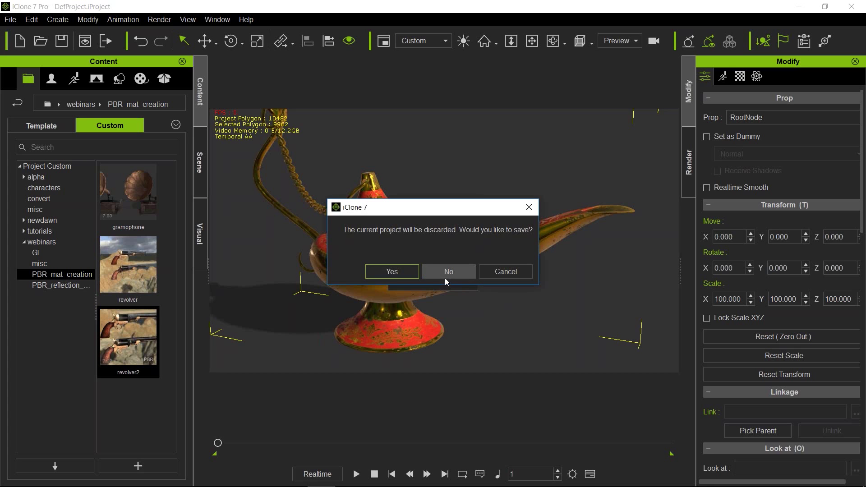
click(448, 270)
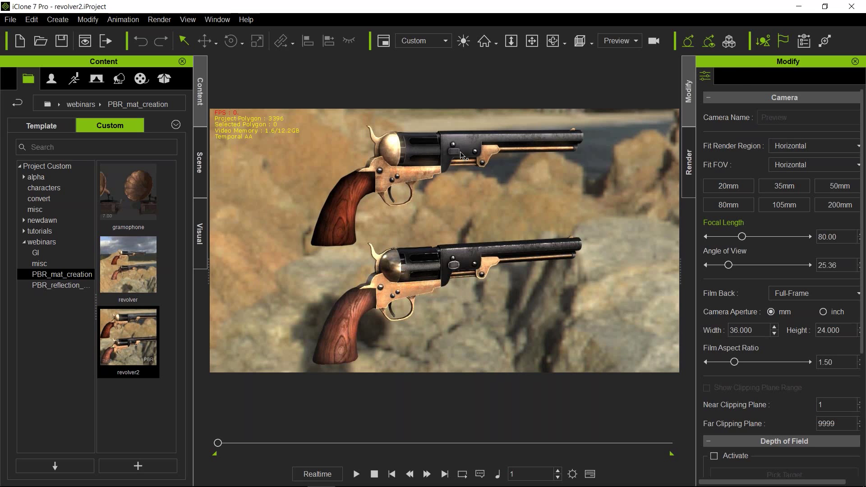
Step: Select the upper revolver, show its texture settings, and consult the metallic/roughness rules in 028simple_rules.jpg
click(461, 156)
click(739, 75)
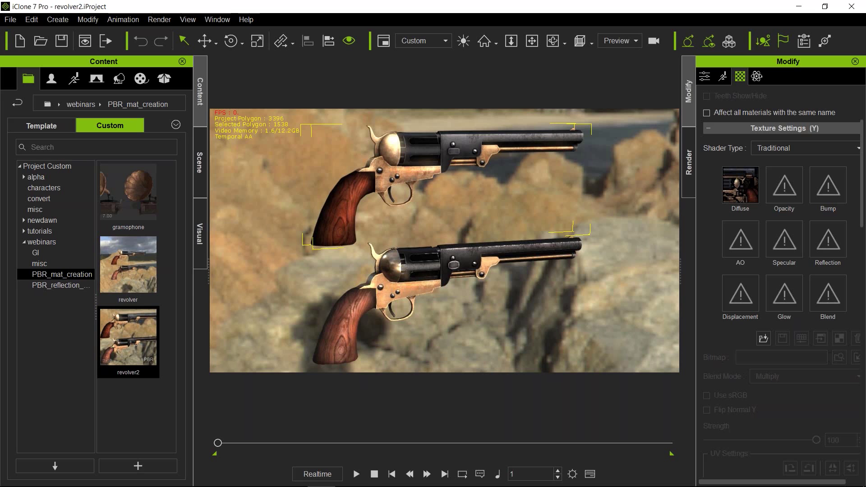
mouse_move(235, 469)
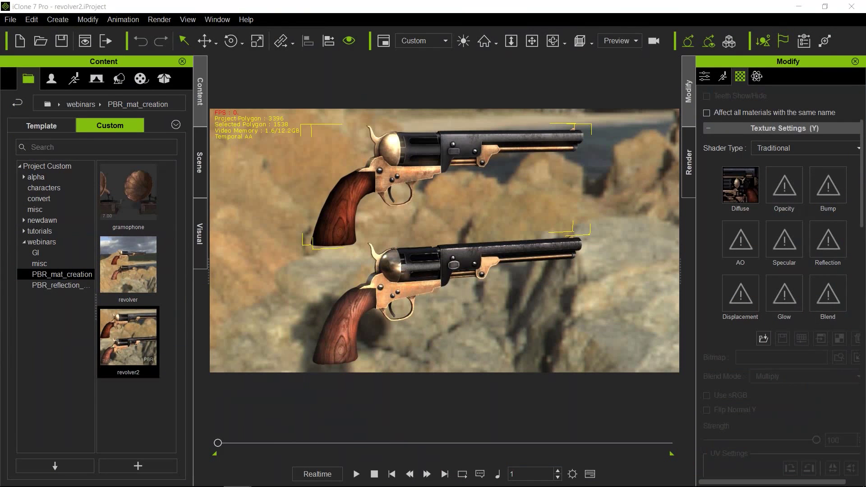
drag(865, 59, 224, 136)
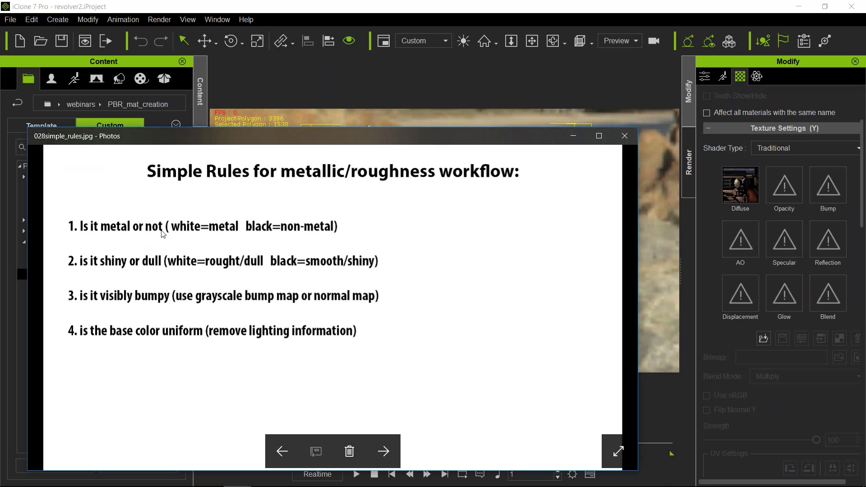
drag(227, 135, 865, 132)
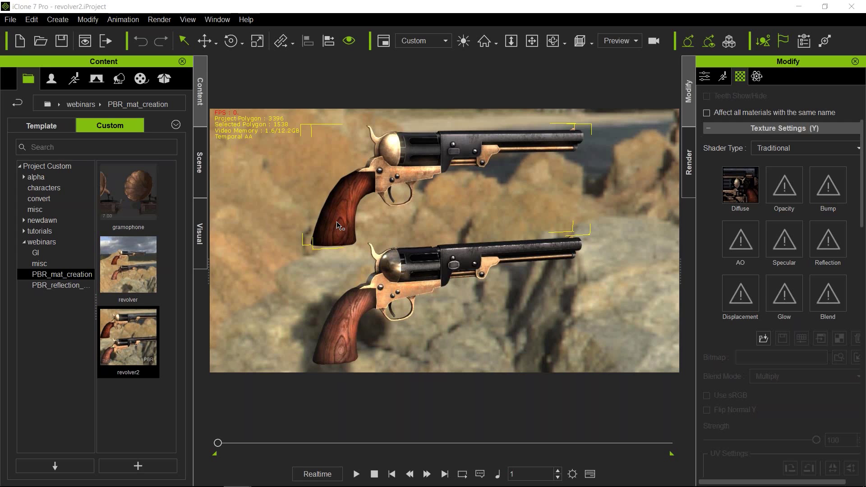
Step: Open the lower revolver's Metallic and Base Color textures in Photoshop, compare the two maps, and return to iClone
click(434, 264)
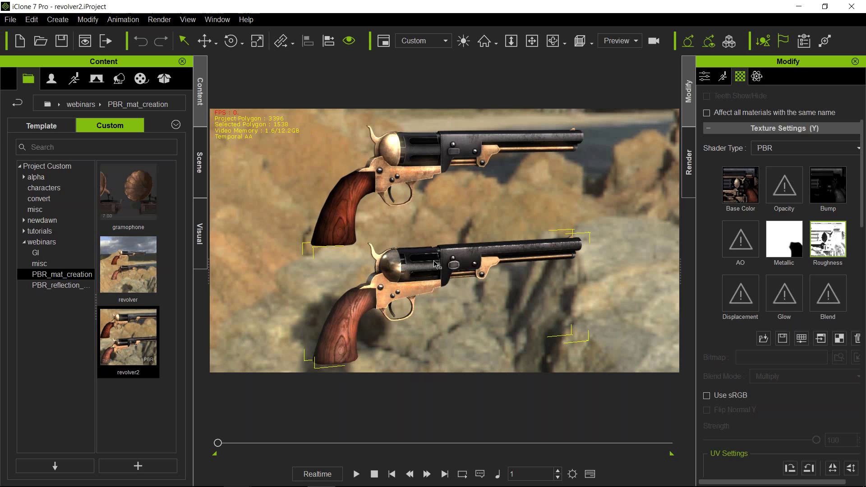
click(790, 240)
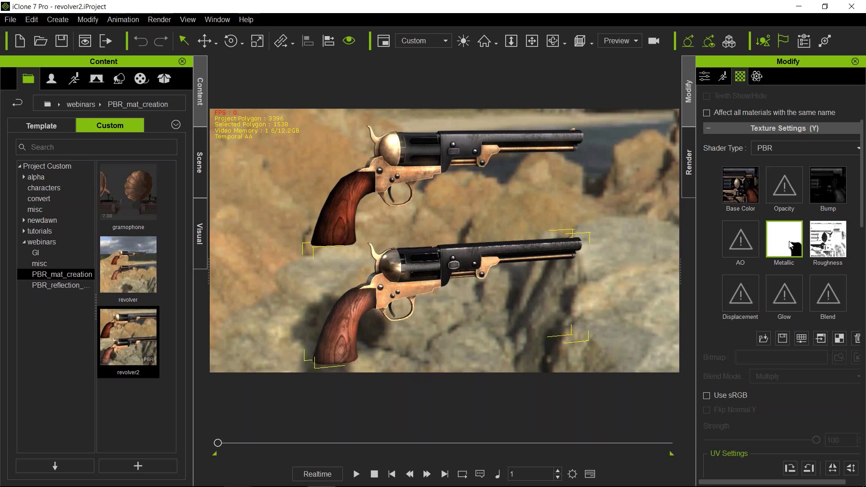
click(820, 338)
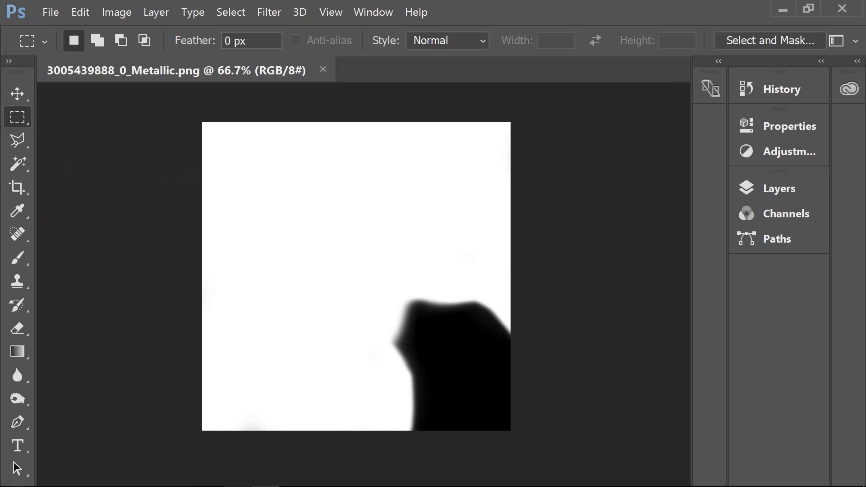
click(784, 12)
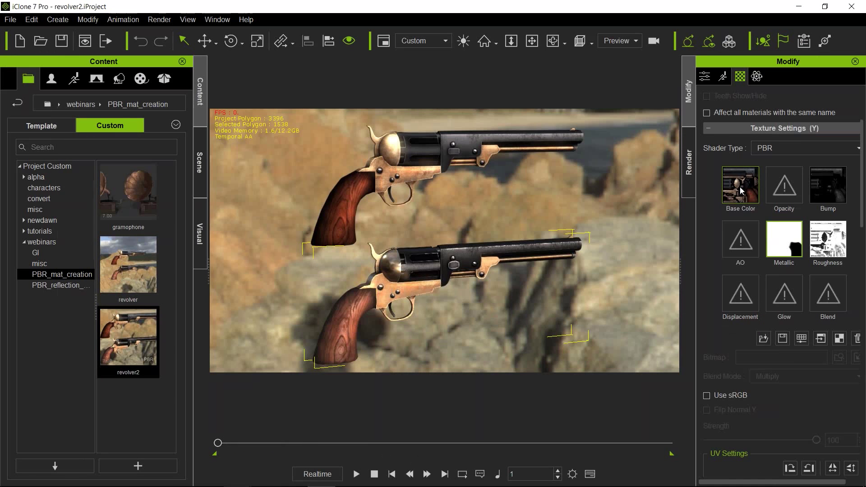
click(820, 338)
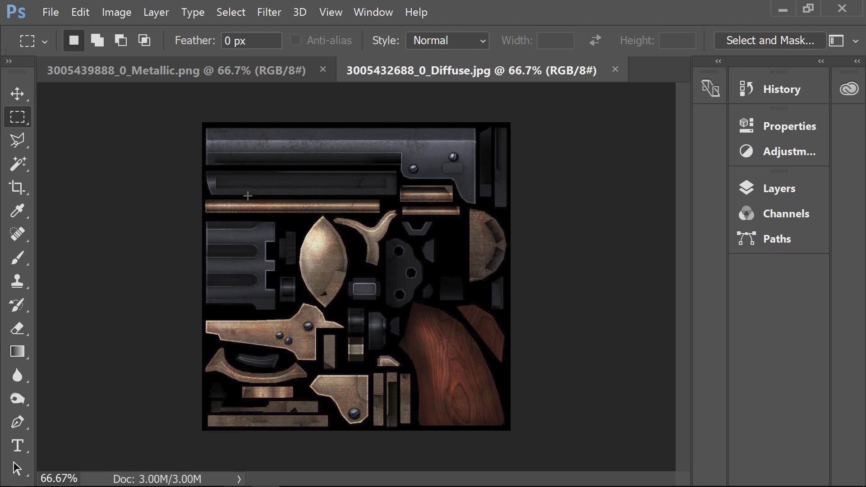
click(225, 70)
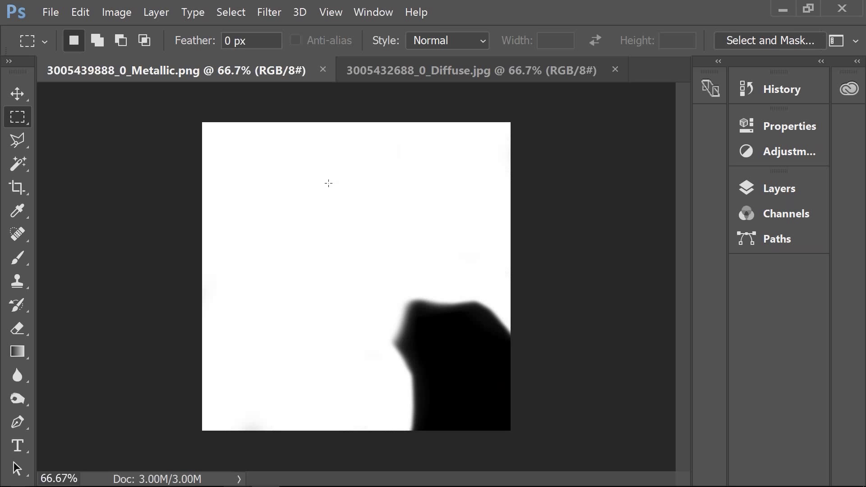
click(782, 9)
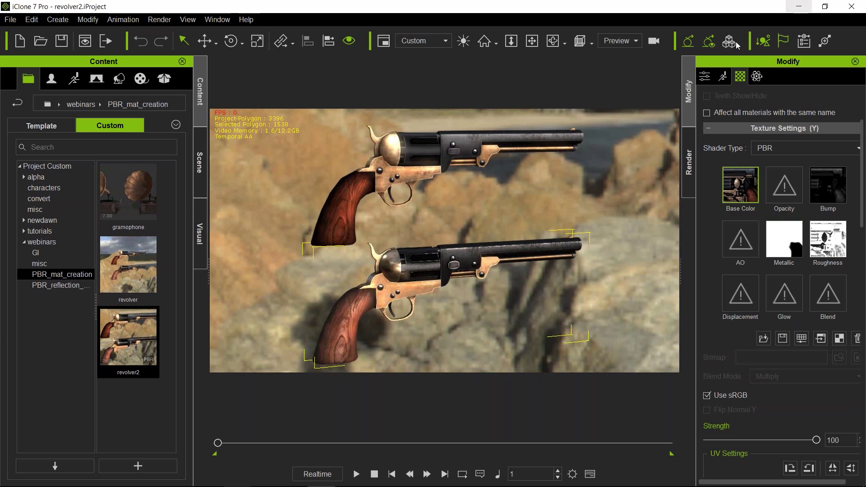
Step: Review the revolver's Metallic map in Photoshop again, return to iClone, and reread the metallic/roughness workflow rules image
mouse_move(237, 481)
click(266, 478)
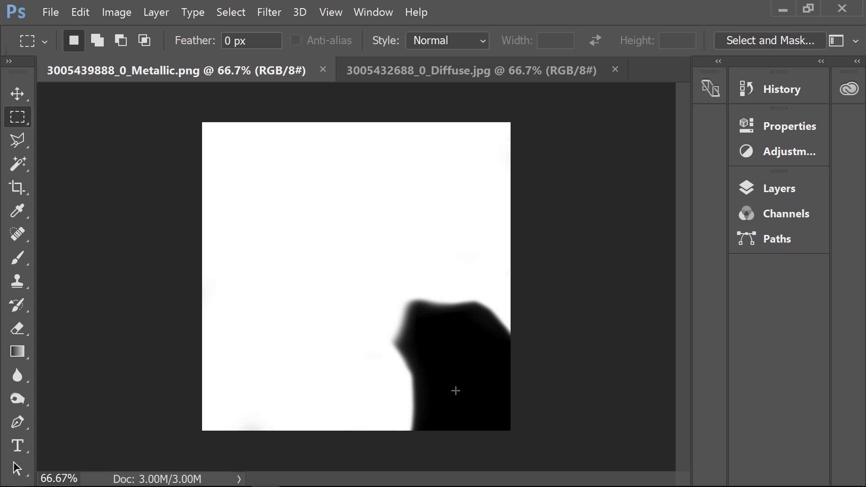
click(783, 9)
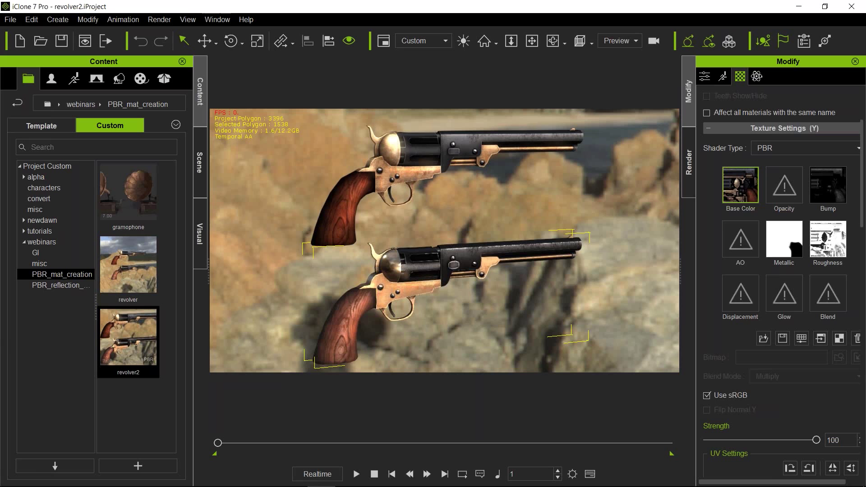
drag(865, 226, 156, 112)
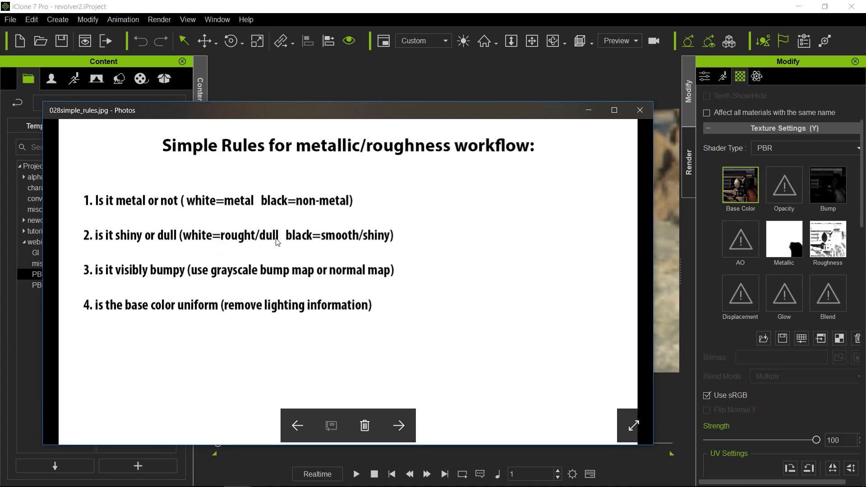
drag(320, 108, 865, 180)
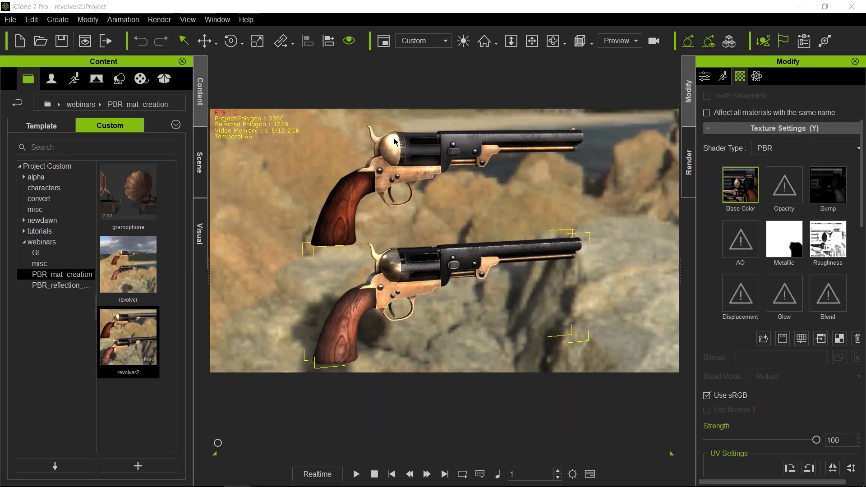
Step: Switch to Photoshop to examine the revolver's Diffuse texture, and return to iClone
mouse_move(307, 481)
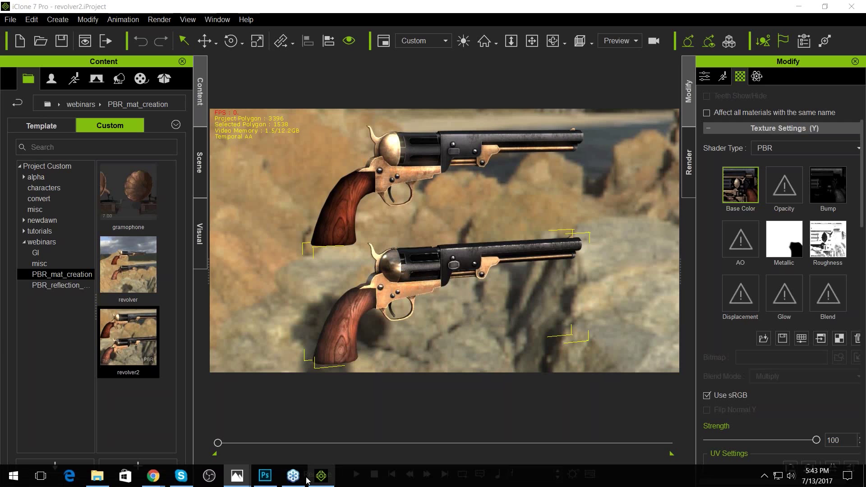
click(265, 476)
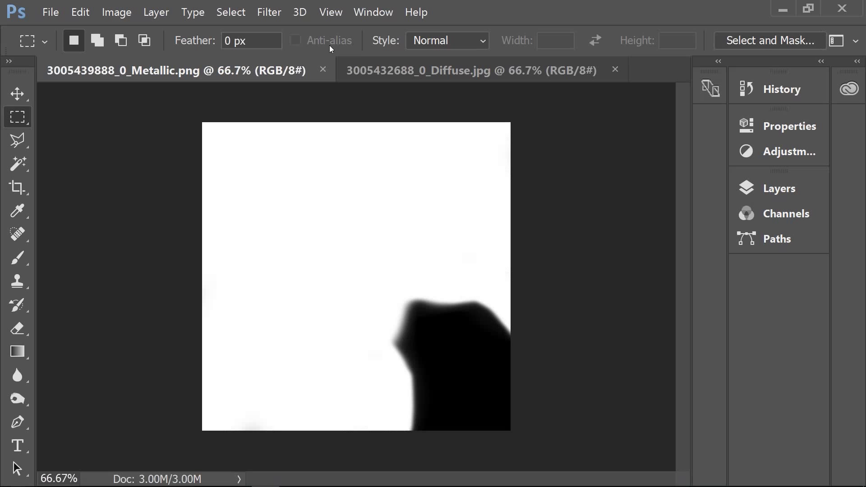
click(363, 68)
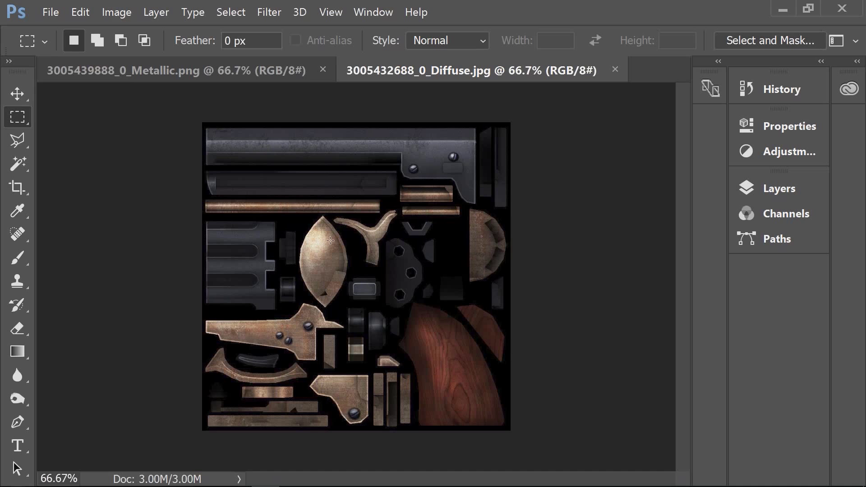
click(783, 10)
Step: Open the lower revolver's Roughness texture in Photoshop, compare it with the Diffuse texture, and return to iClone
click(823, 230)
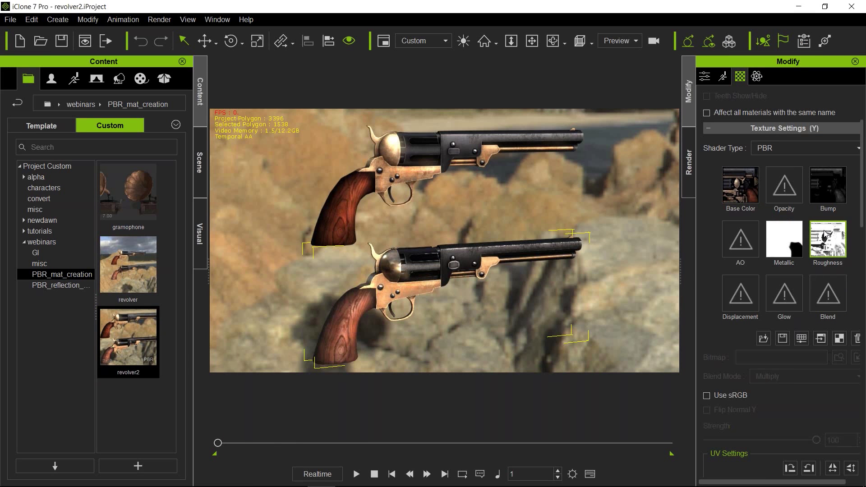
click(821, 339)
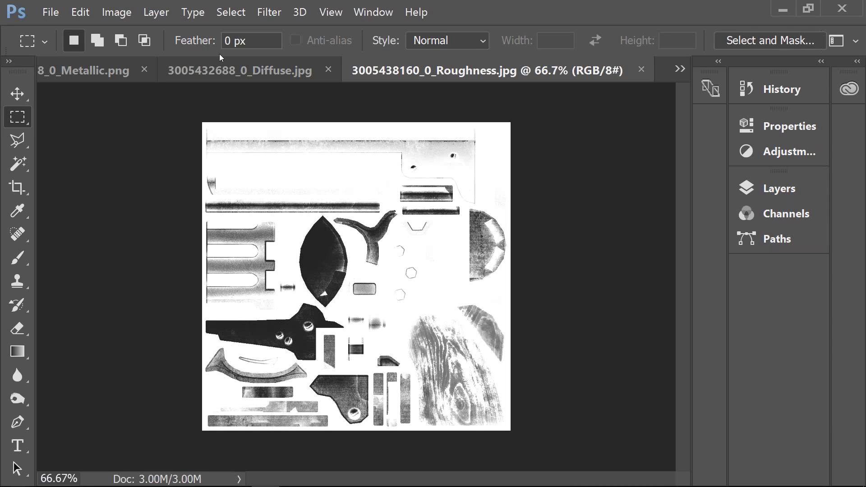
click(216, 68)
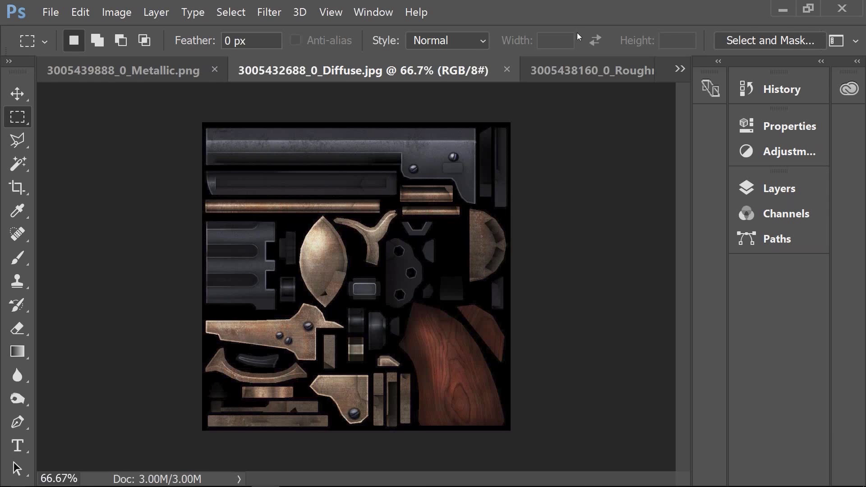
click(586, 69)
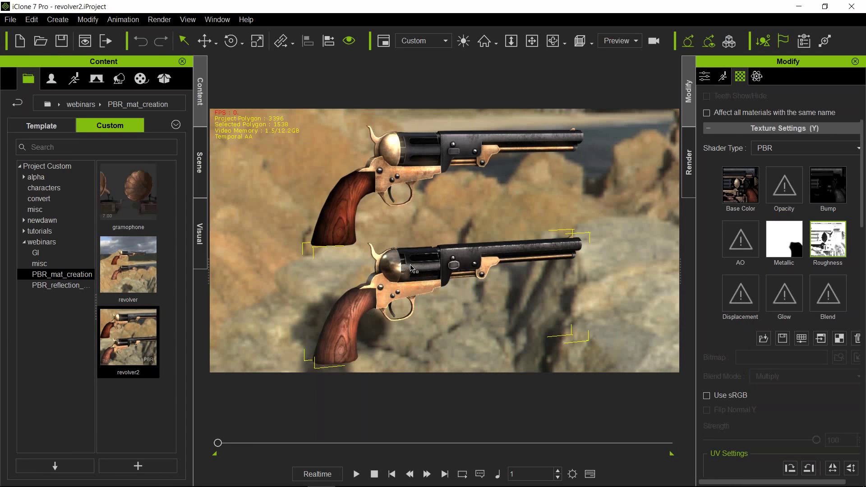
Step: Orbit the view to inspect reflections on the revolvers, and reselect the lower revolver to show its texture settings
key(c)
mouse_move(453, 242)
mouse_down()
mouse_move(580, 239)
mouse_move(267, 243)
mouse_move(388, 262)
mouse_move(483, 237)
mouse_move(431, 263)
mouse_up()
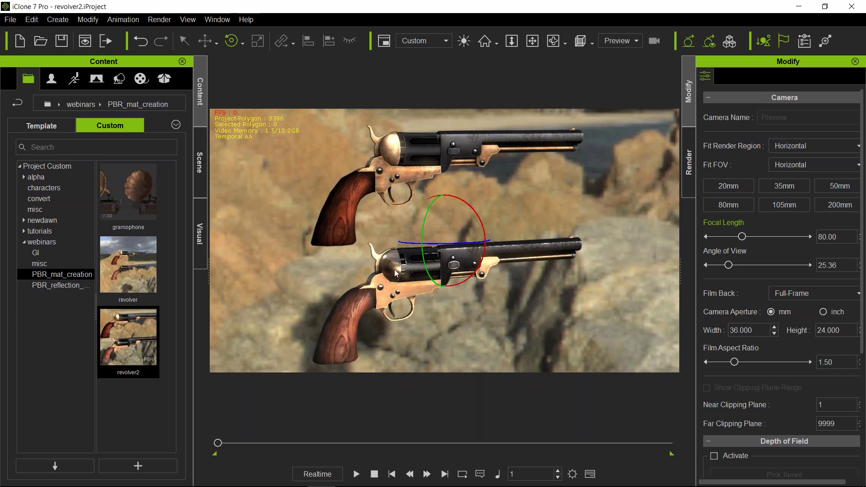
key(q)
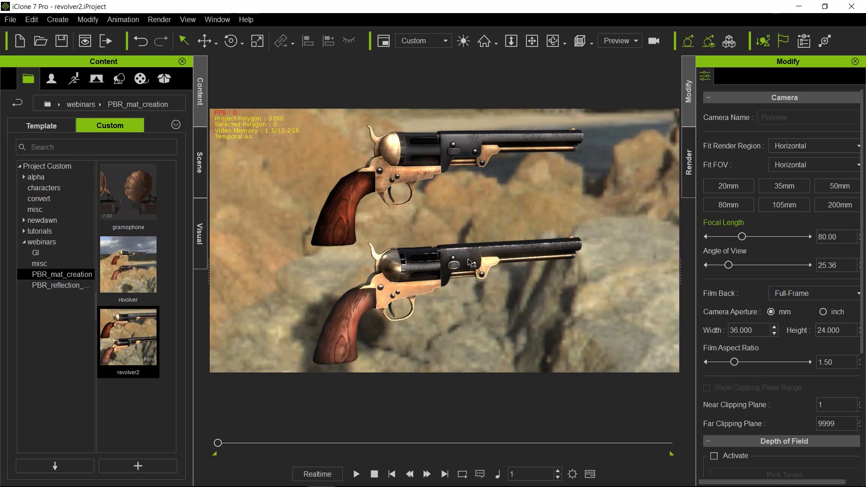
click(470, 261)
click(735, 74)
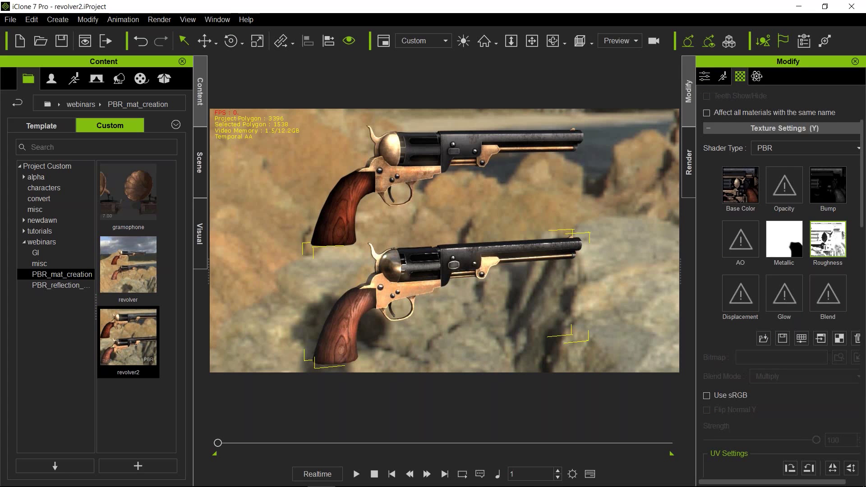
Step: Compare the revolver's Diffuse, Metallic and Roughness maps in Photoshop, and bring the 028simple_rules.jpg image over iClone
mouse_move(453, 476)
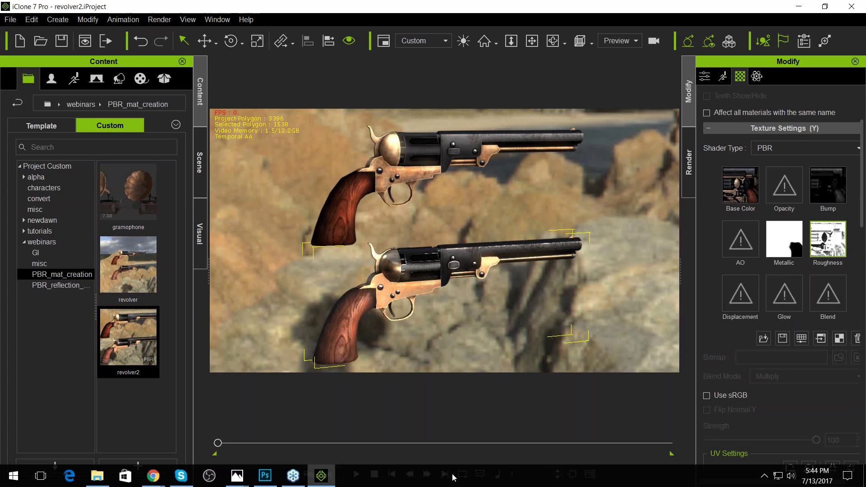
click(265, 476)
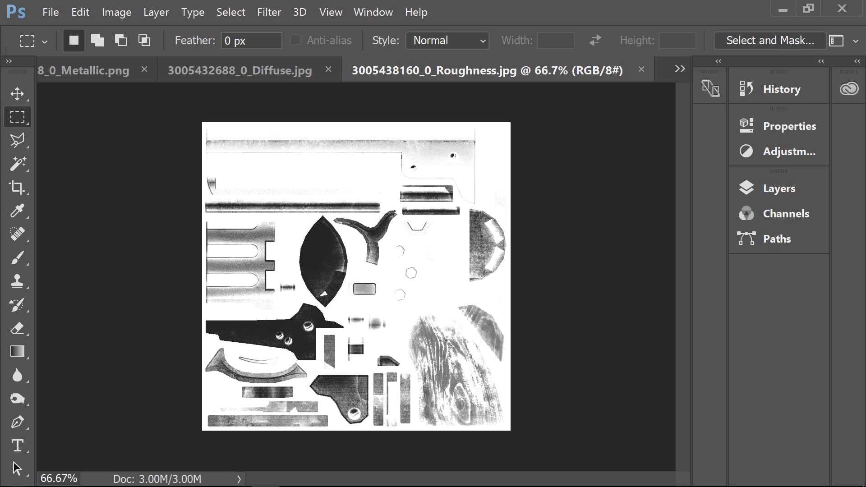
click(252, 74)
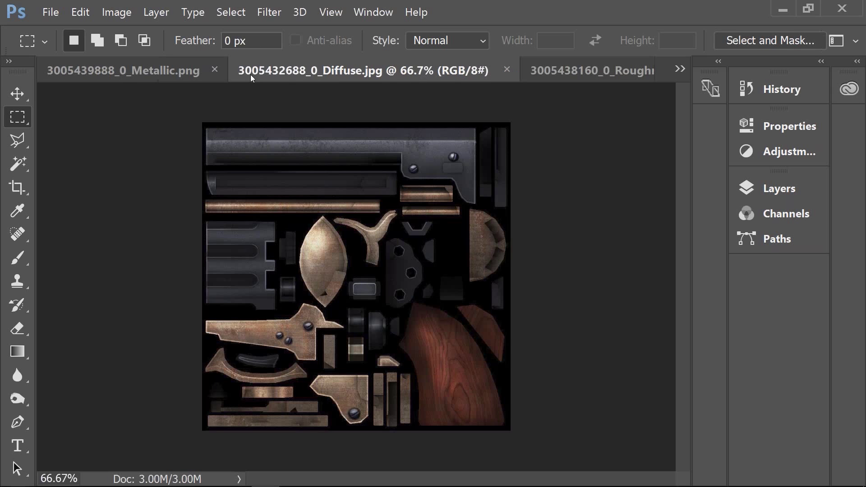
click(180, 68)
click(592, 72)
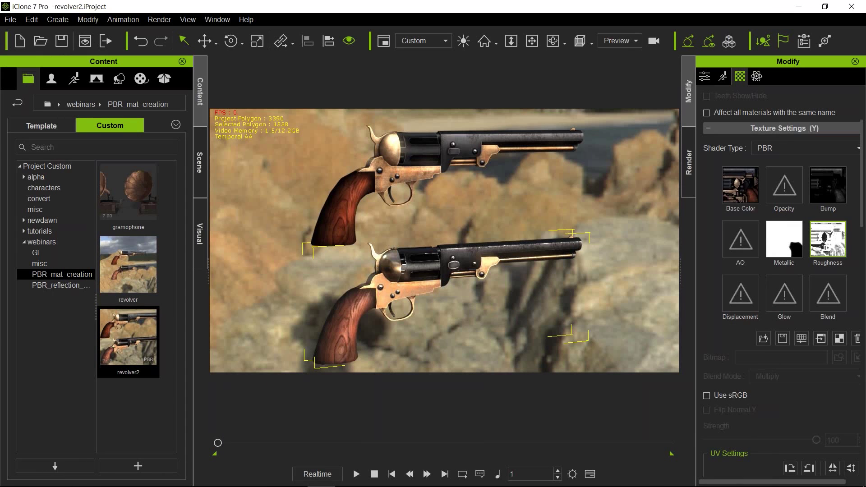
drag(865, 207, 468, 122)
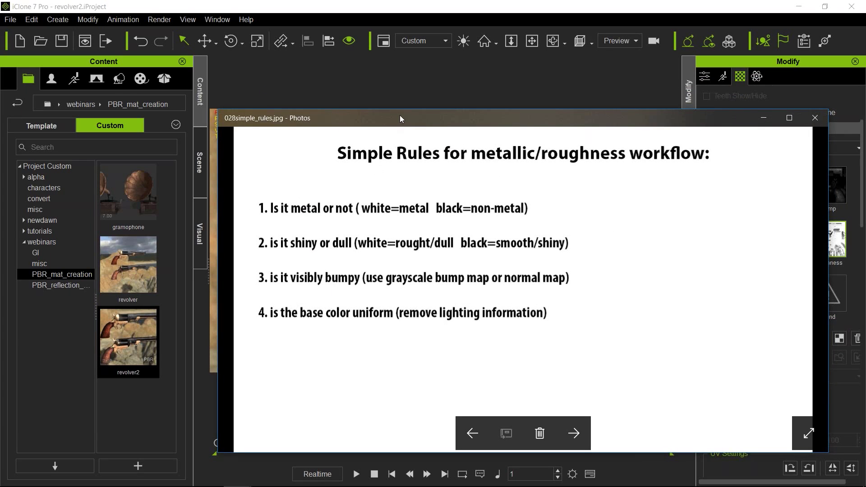
Step: Move the 028simple_rules.jpg window out of the way and examine the surface reflections on both revolvers from several angles
drag(400, 119, 865, 149)
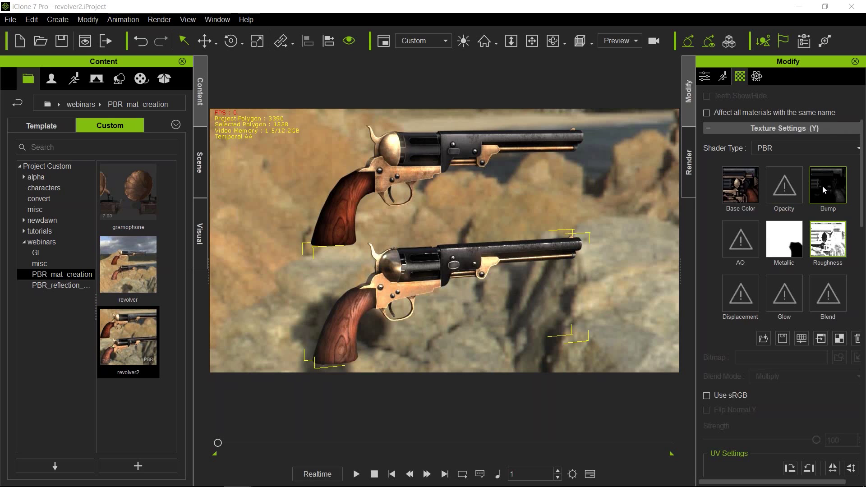
scroll(490, 223, up, 8)
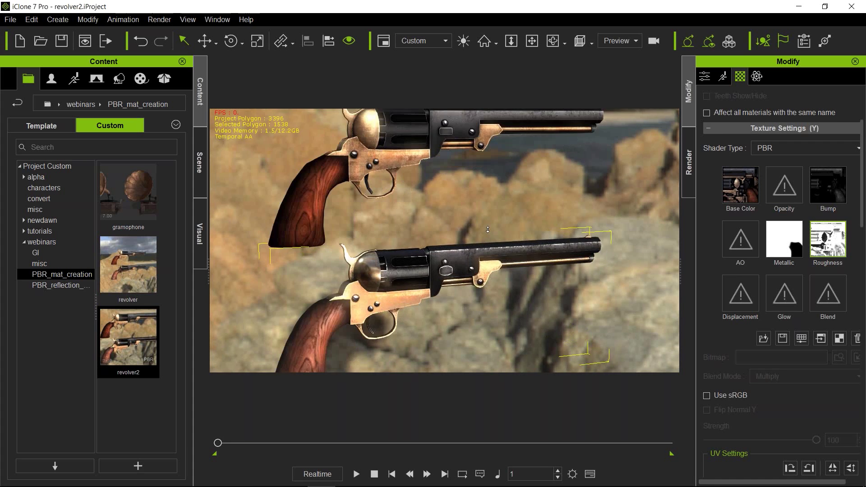
scroll(487, 229, down, 3)
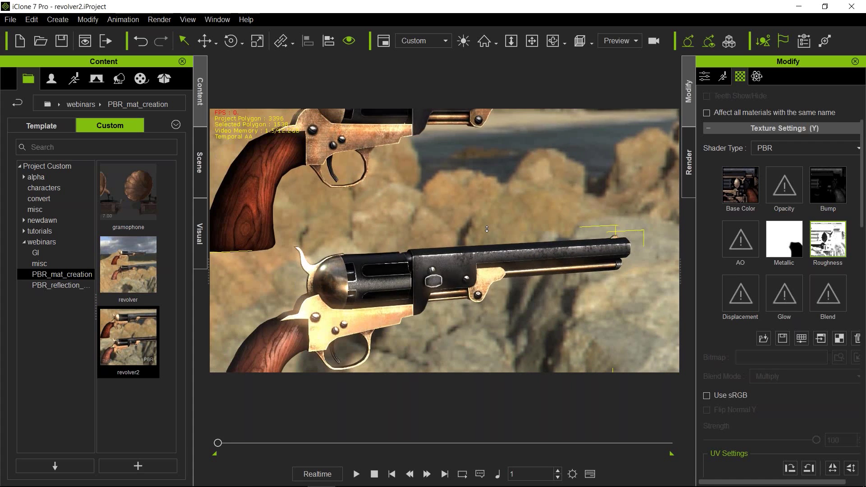
right_drag(487, 230, 437, 244)
scroll(416, 190, up, 5)
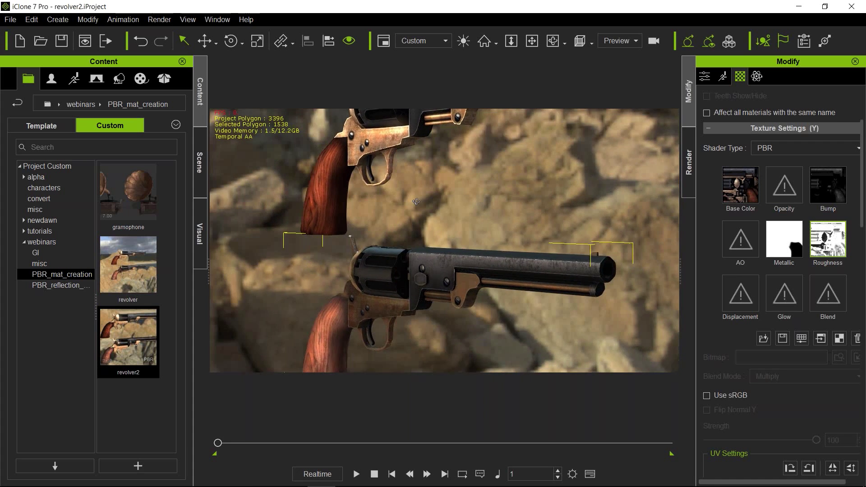
scroll(416, 190, up, 5)
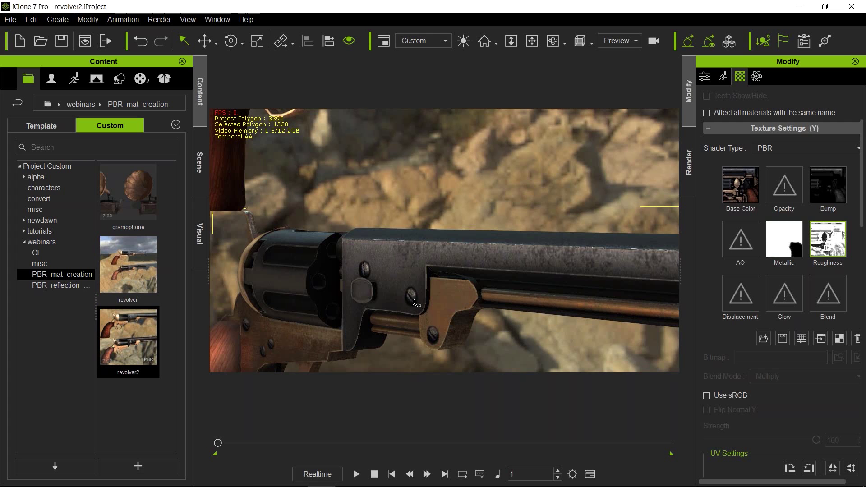
scroll(463, 292, down, 3)
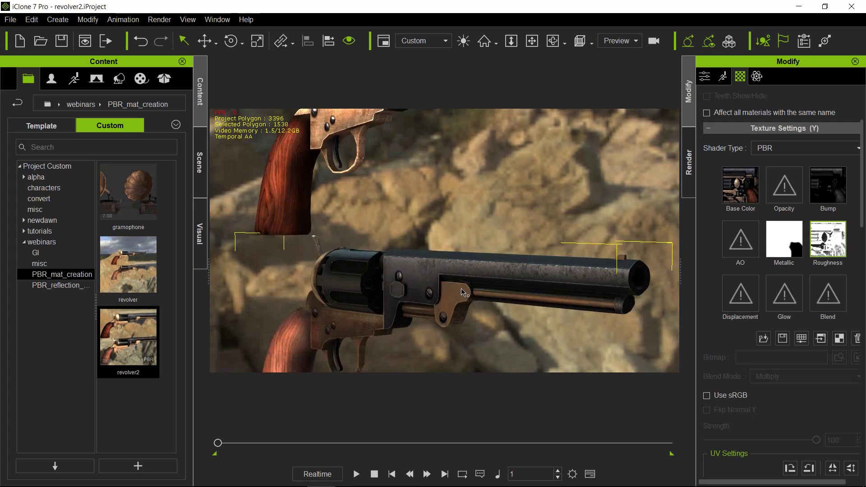
scroll(463, 293, down, 3)
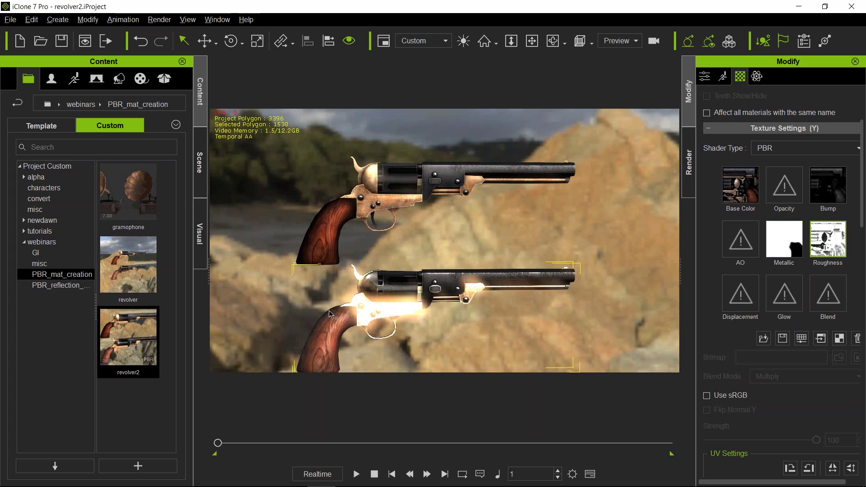
right_drag(354, 336, 409, 319)
middle_drag(409, 320, 410, 290)
mouse_move(342, 293)
right_down()
mouse_move(448, 298)
mouse_move(337, 295)
right_up()
Step: Examine the lower revolver's Bump map in Photoshop and return to iClone
click(820, 228)
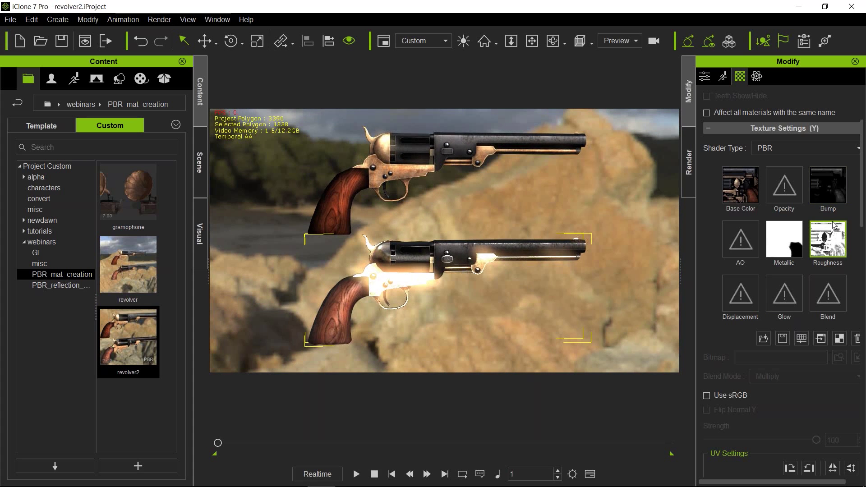
click(828, 188)
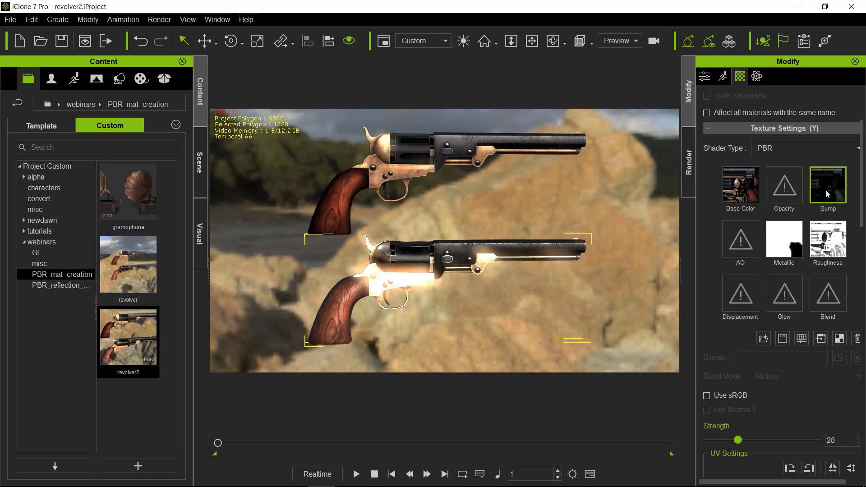
click(821, 339)
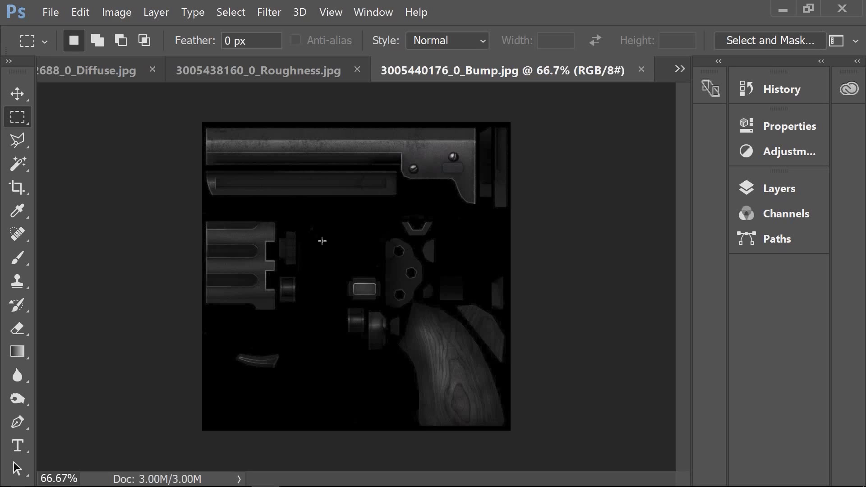
click(782, 10)
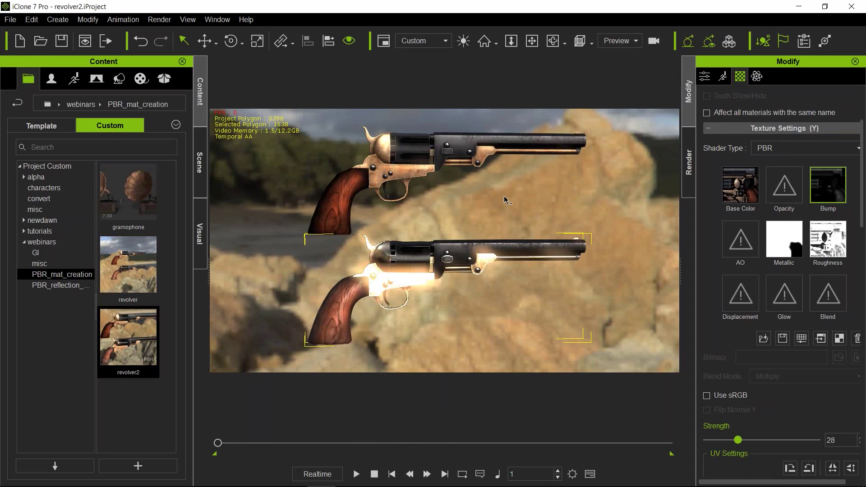
Step: View the revolvers from another angle, review the metallic/roughness rules in 028simple_rules.jpg, and put the image aside again
right_drag(456, 276, 410, 282)
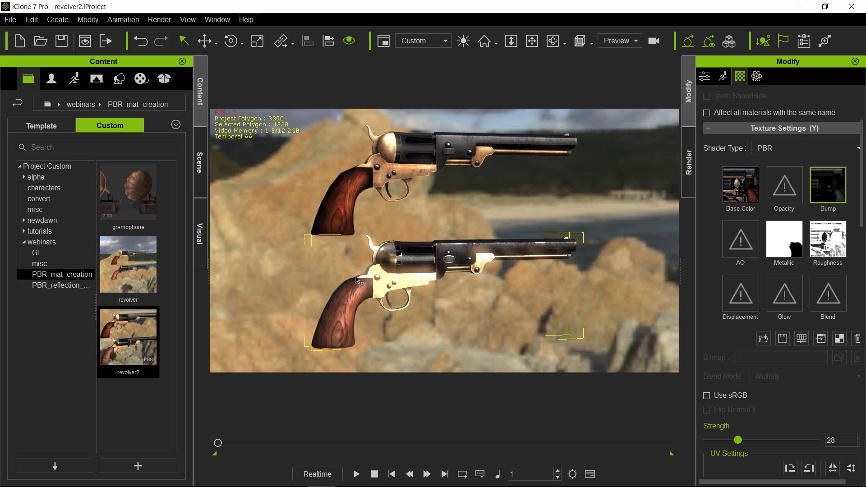
drag(865, 199, 773, 71)
drag(665, 89, 542, 169)
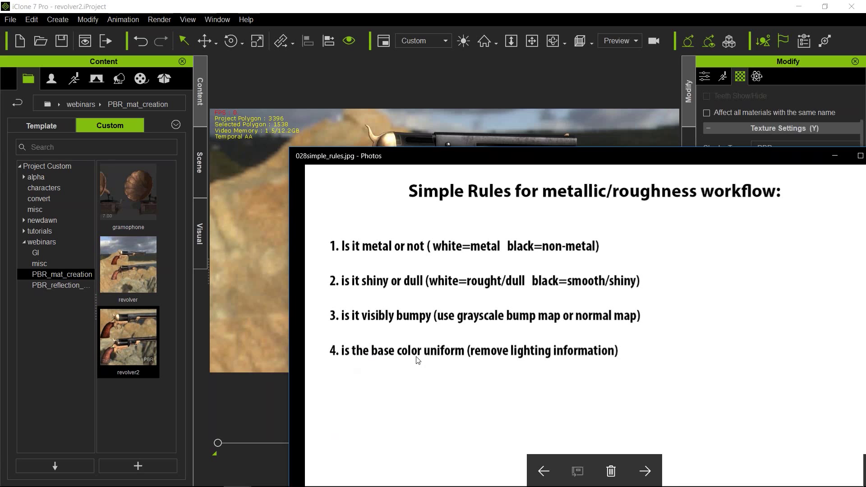
drag(519, 156, 865, 171)
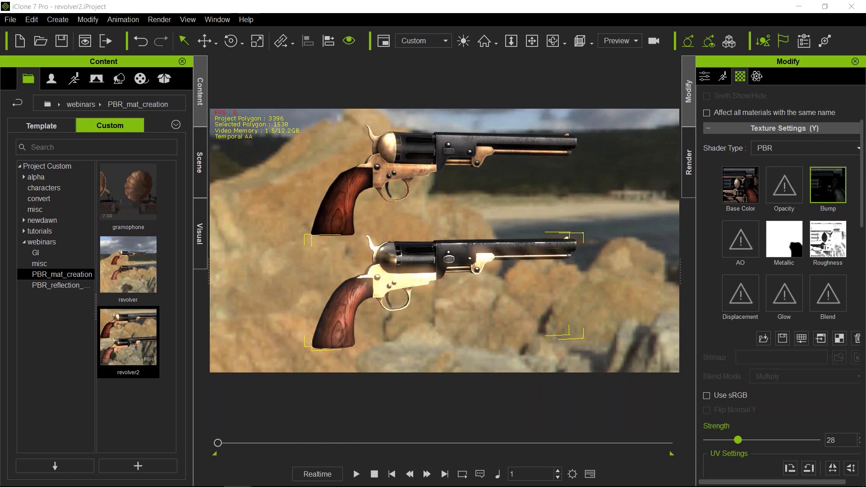
Step: Switch to Photoshop, compare the revolver's Roughness and Diffuse maps, and return to iClone
click(272, 481)
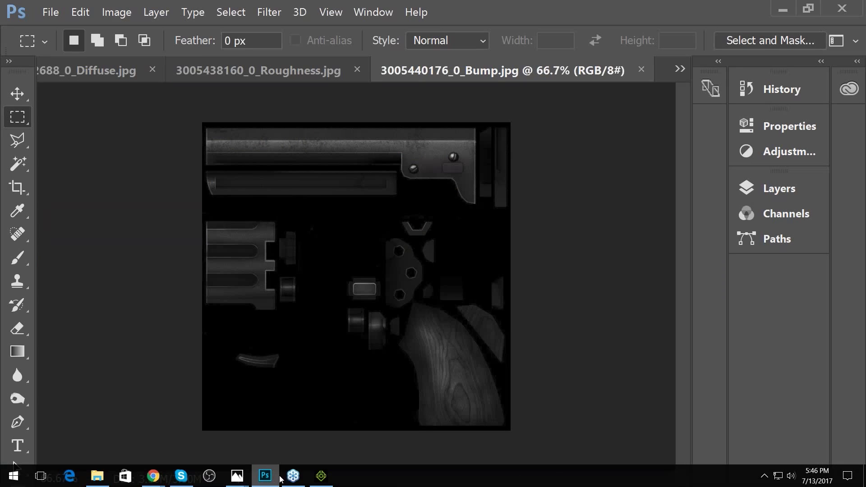
click(251, 71)
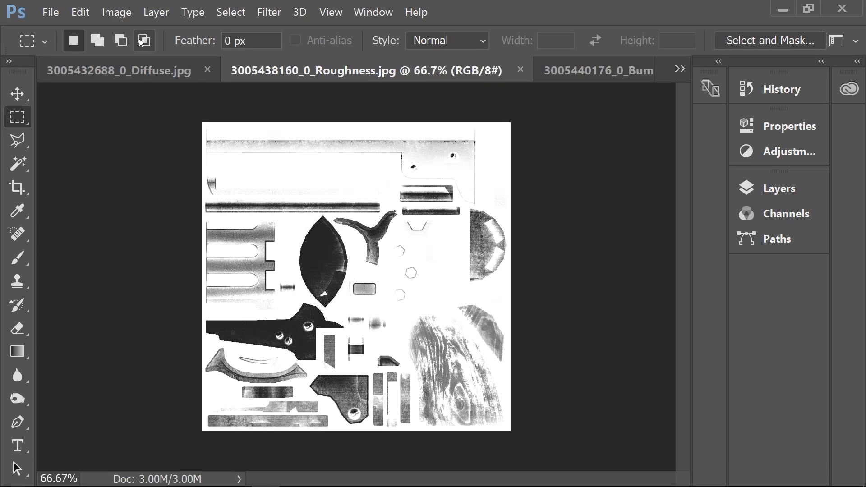
click(133, 71)
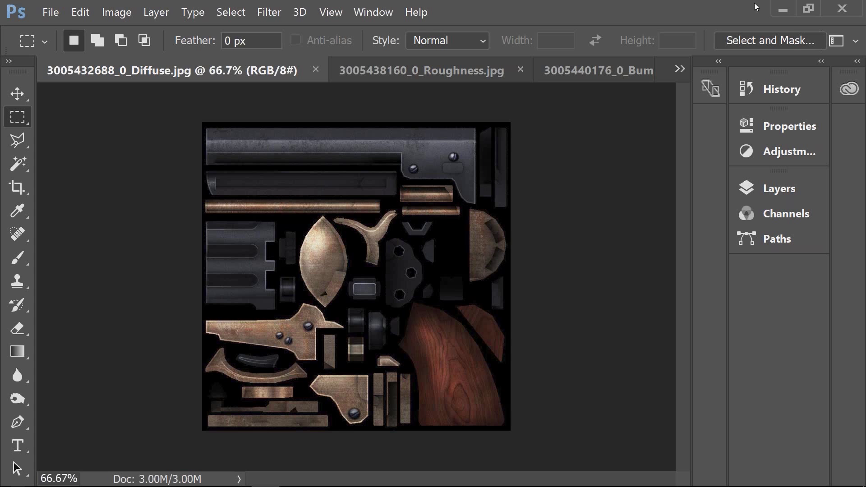
click(784, 14)
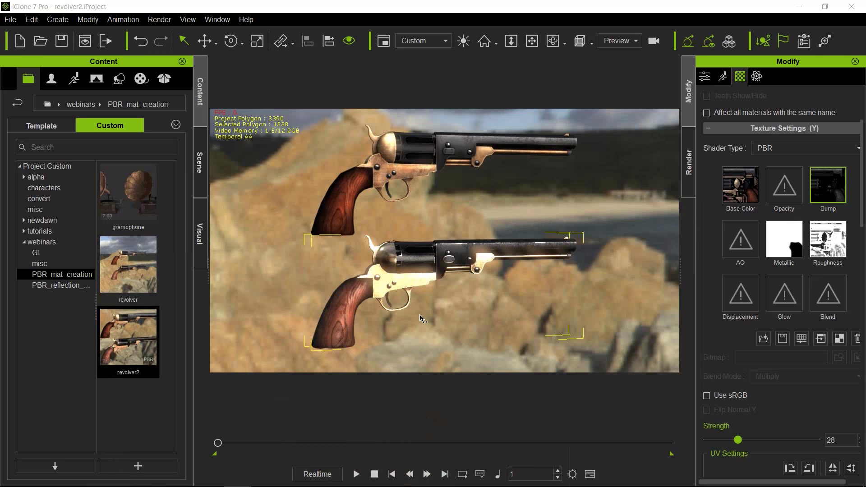
Step: Compare the revolvers under changed view angles and load the gramophone project without saving the current one
right_drag(422, 281, 402, 283)
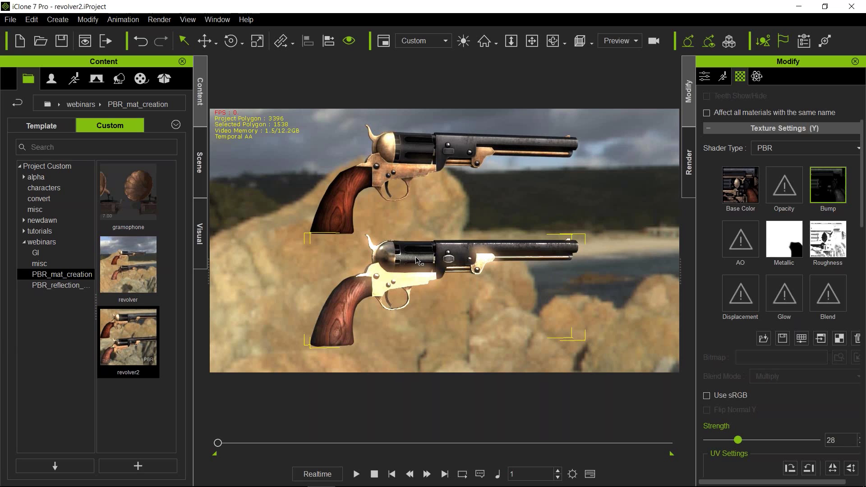
right_drag(469, 217, 368, 224)
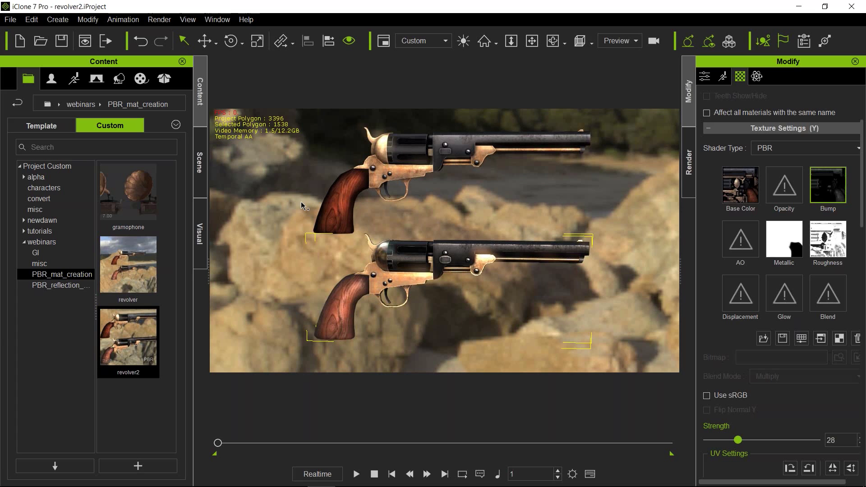
double_click(126, 203)
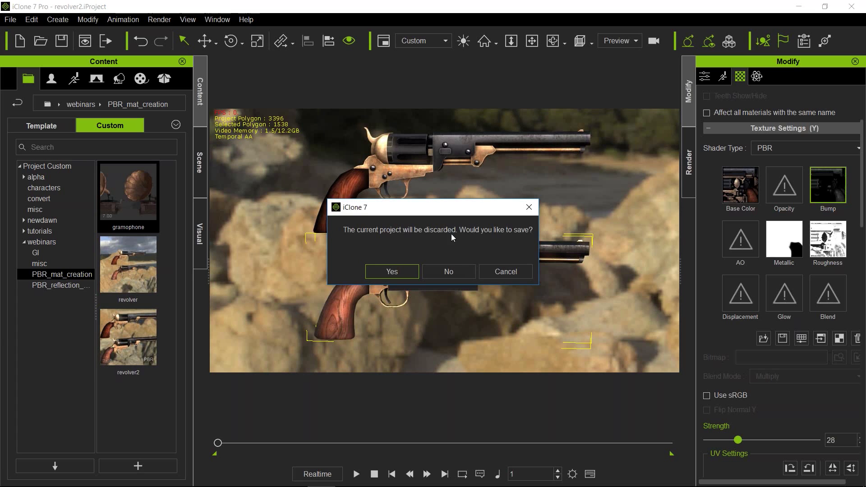
click(448, 272)
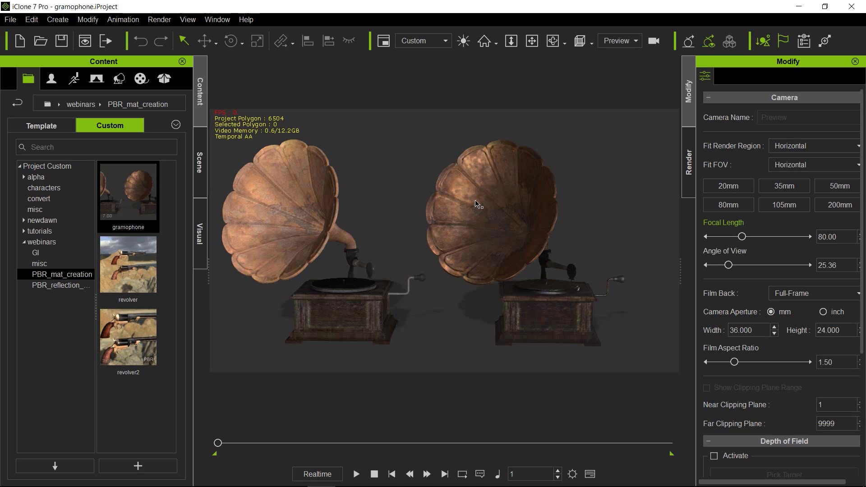
Step: Select the left gramophone and show its material list and texture settings
click(294, 199)
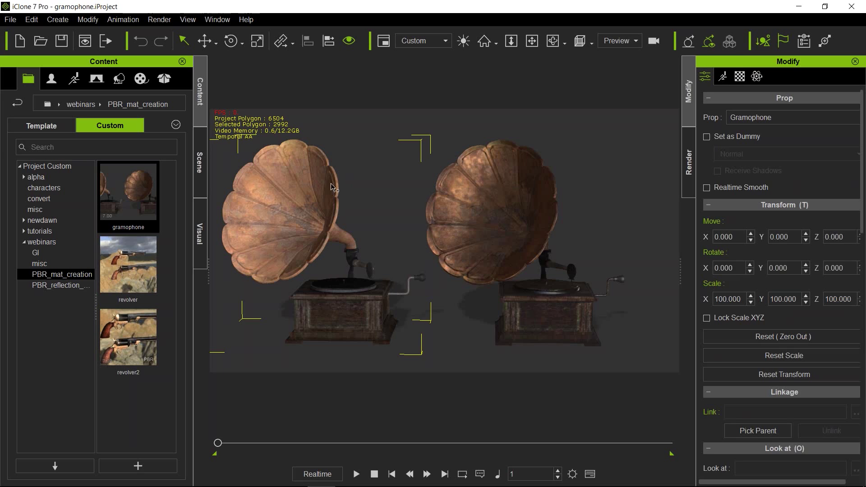
click(740, 76)
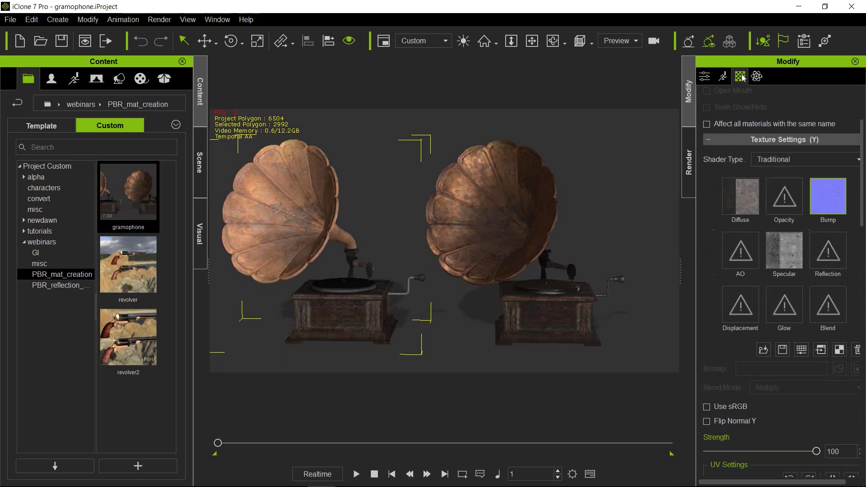
scroll(763, 273, up, 3)
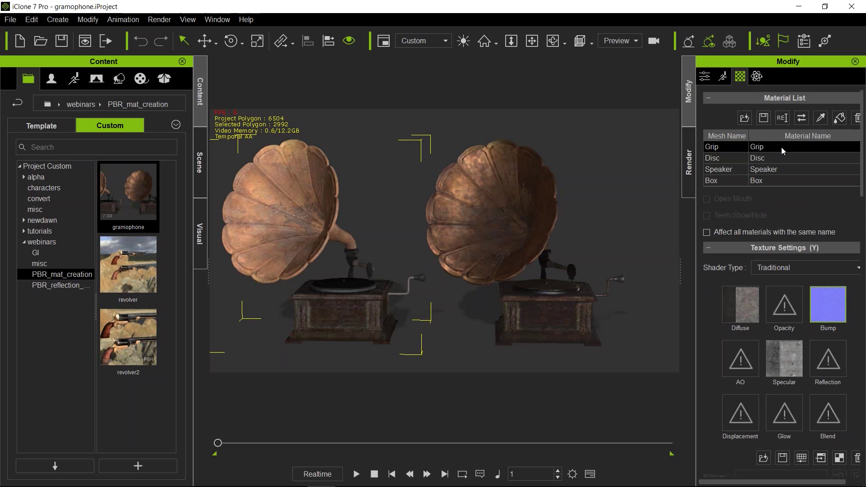
Step: Try to convert the left gramophone's Traditional materials to the PBR shader type
shift+click(778, 180)
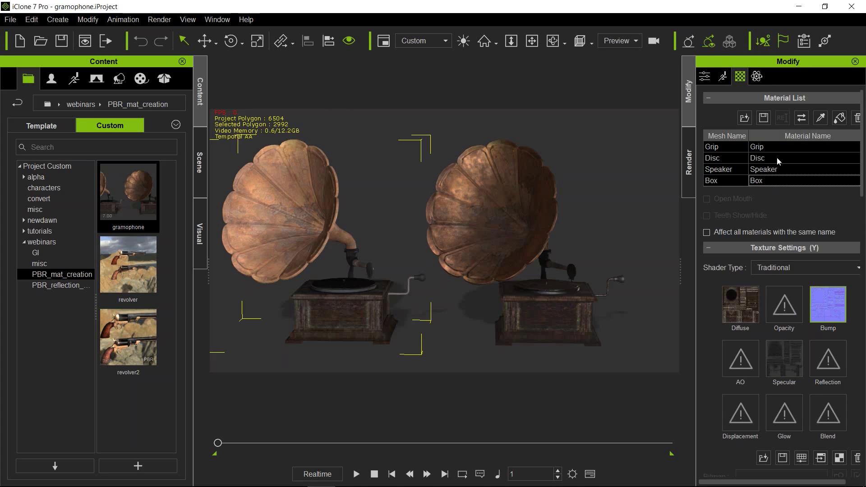
click(781, 269)
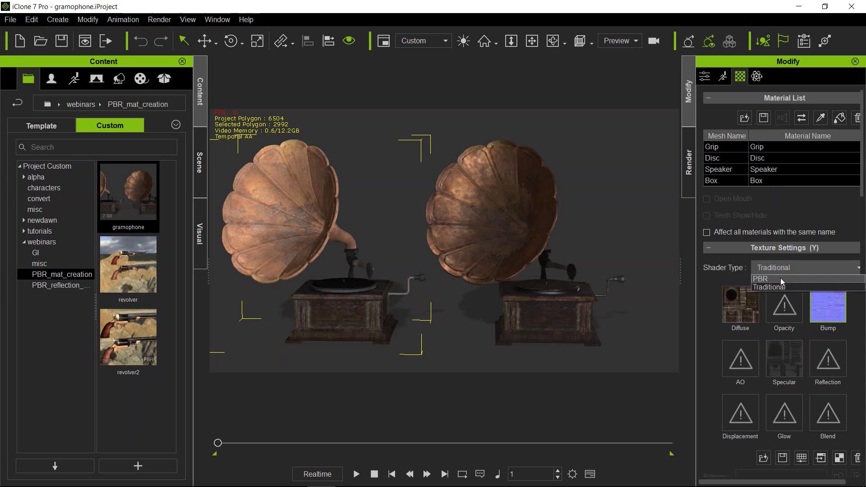
click(728, 274)
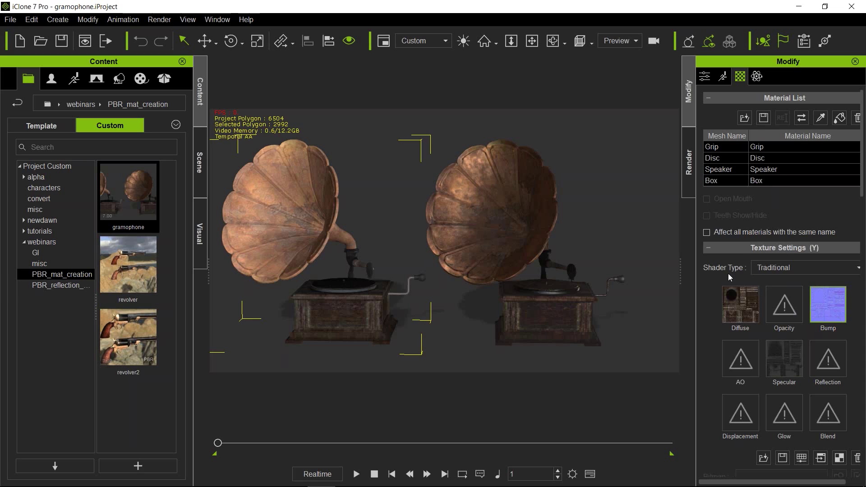
click(761, 148)
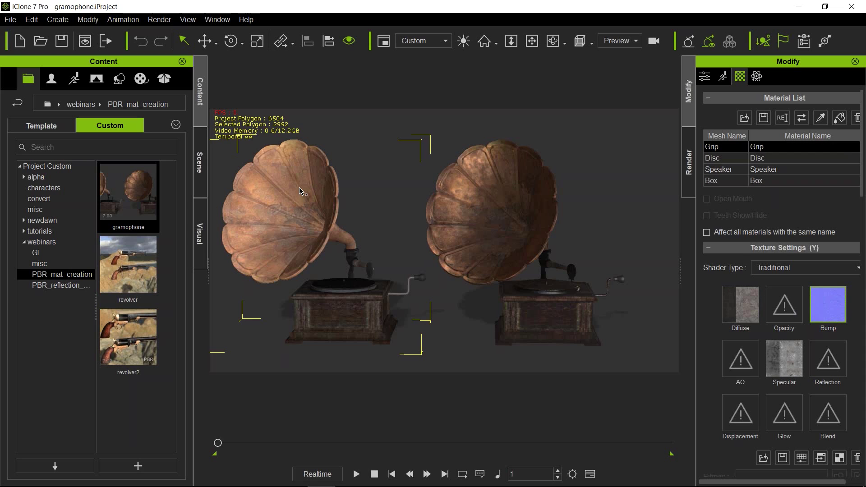
click(802, 119)
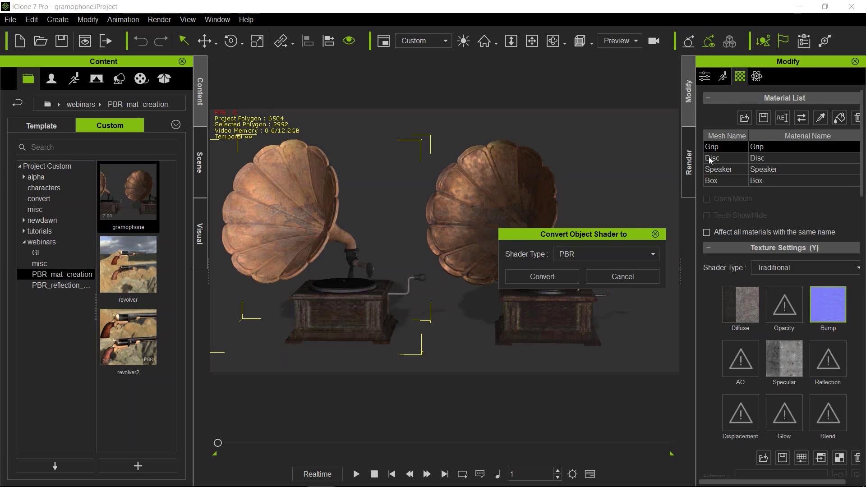
click(550, 276)
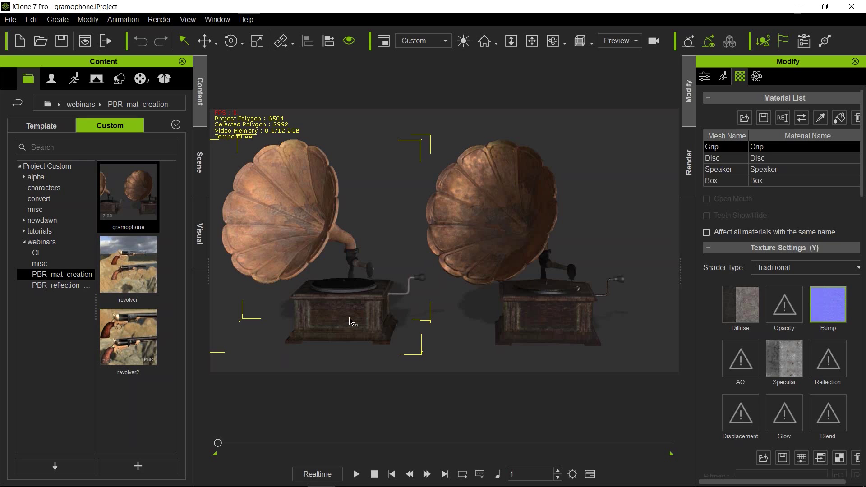
Step: Duplicate the left gramophone along the X axis, place the copy between the two originals, and select the copy
key(w)
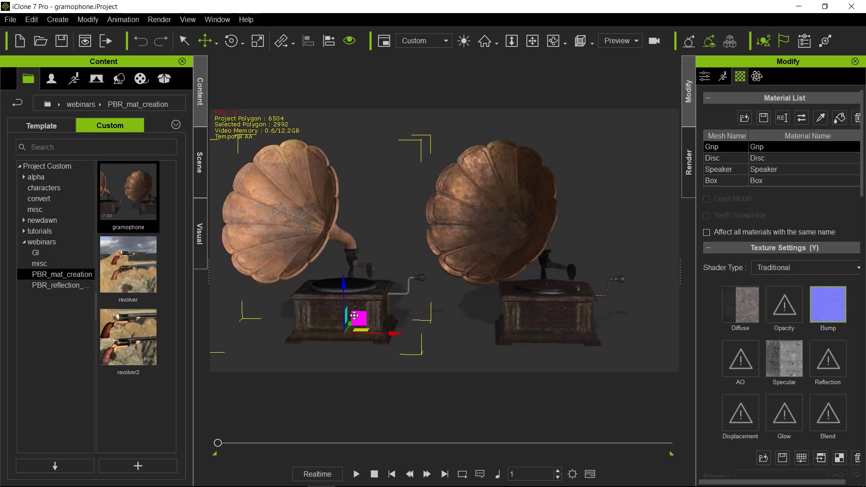
shift+drag(397, 332, 466, 333)
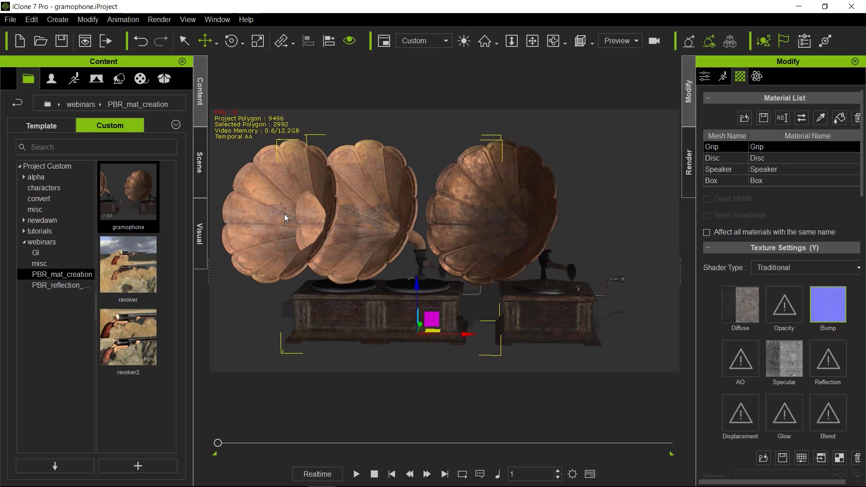
click(228, 212)
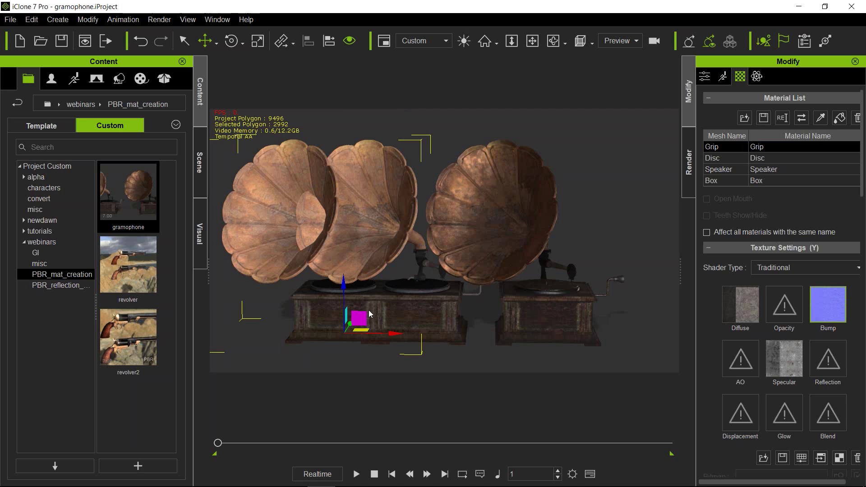
ctrl+click(448, 327)
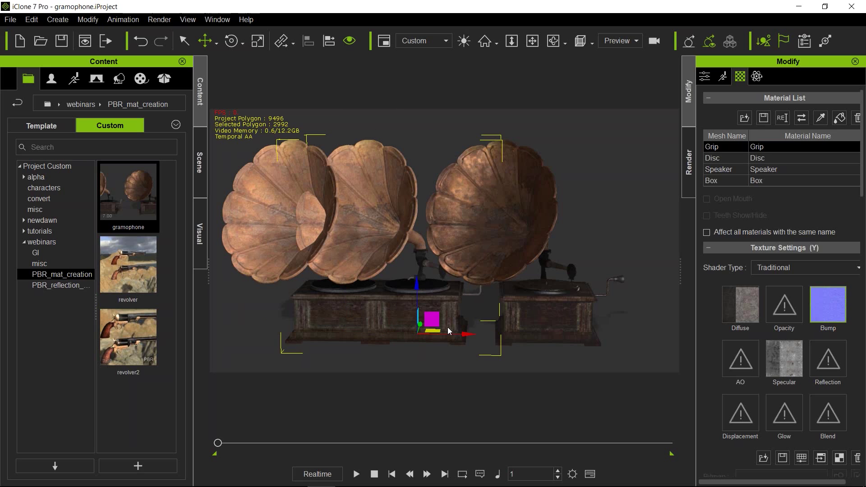
Step: Show the object shader conversion to PBR for the left and middle gramophones, then review the Convert All Shaders command without converting anything
click(88, 19)
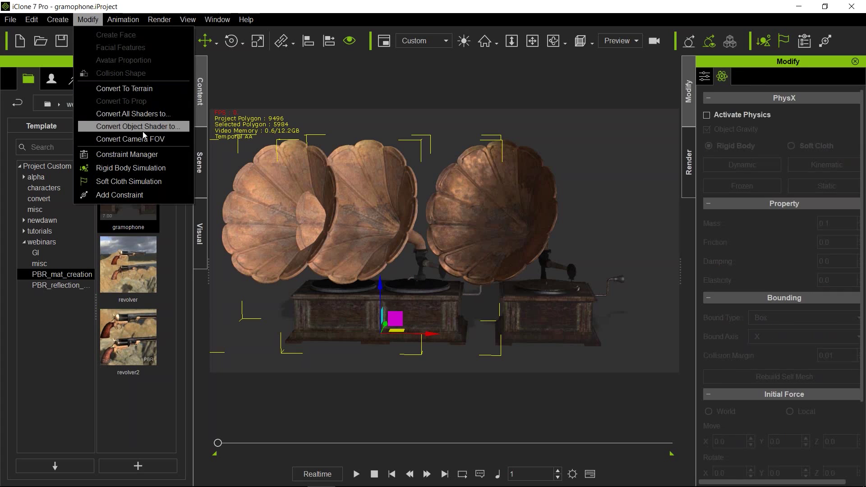
click(171, 127)
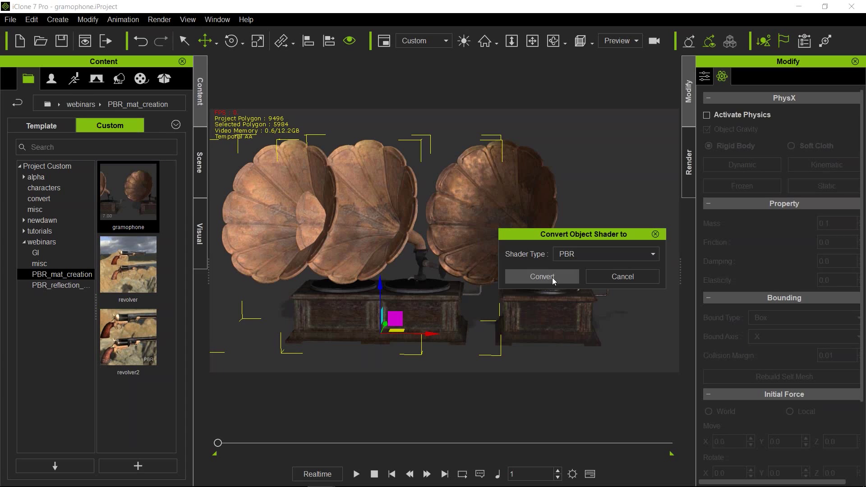
click(655, 234)
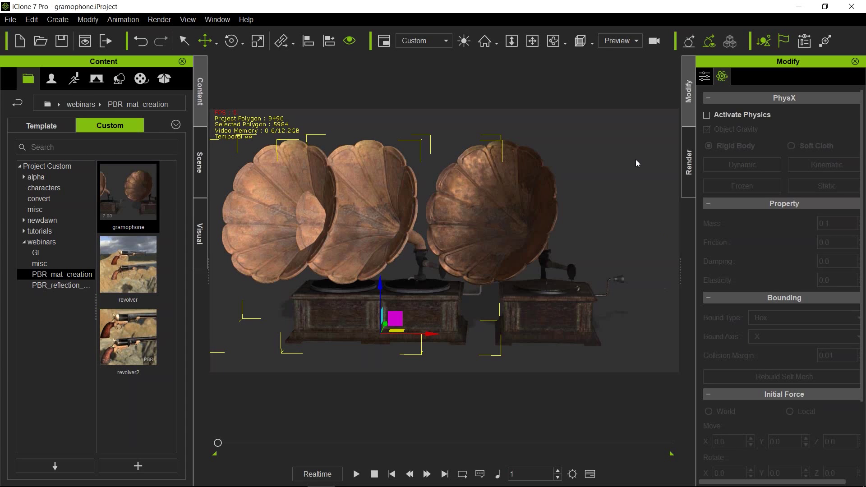
click(416, 116)
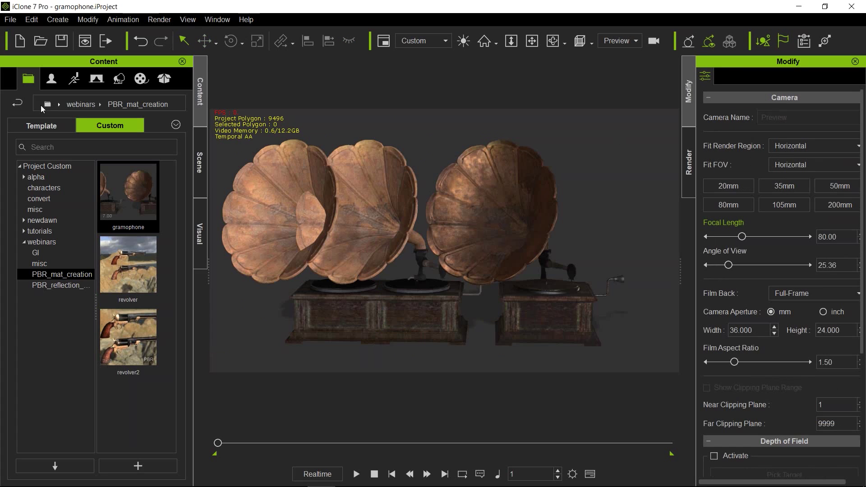
click(83, 20)
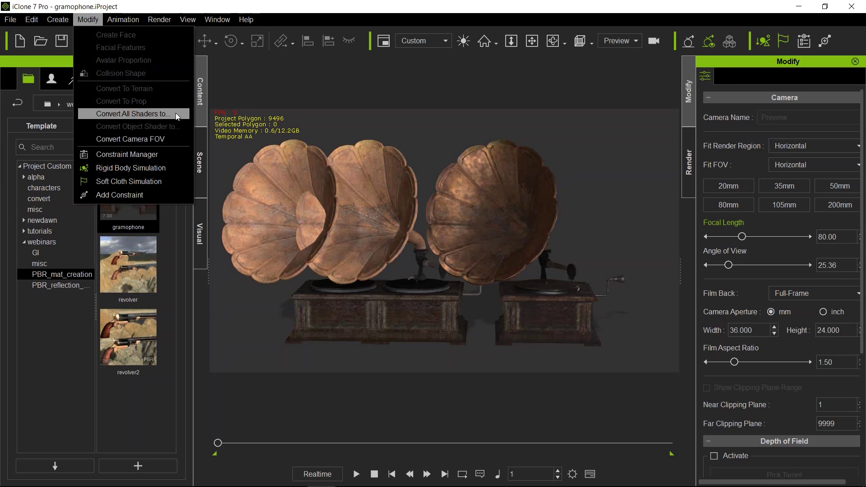
mouse_move(187, 19)
click(251, 7)
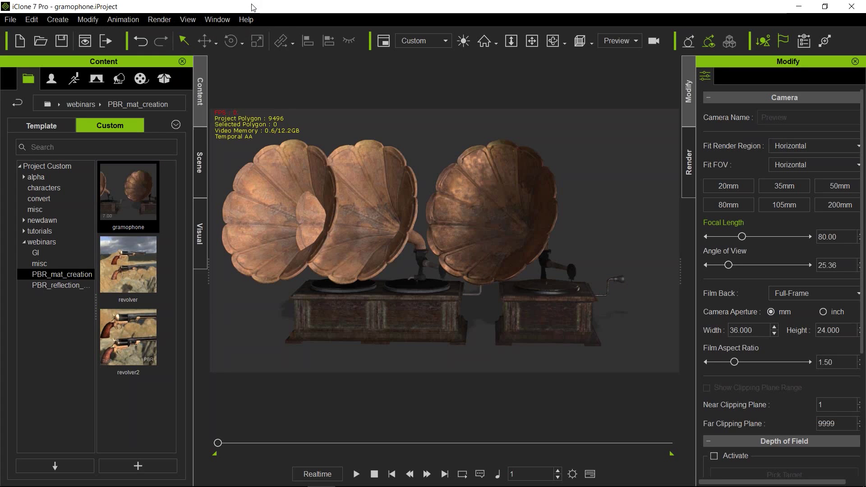
Step: Delete the middle gramophone copy and leave the two original gramophones in the scene
click(364, 157)
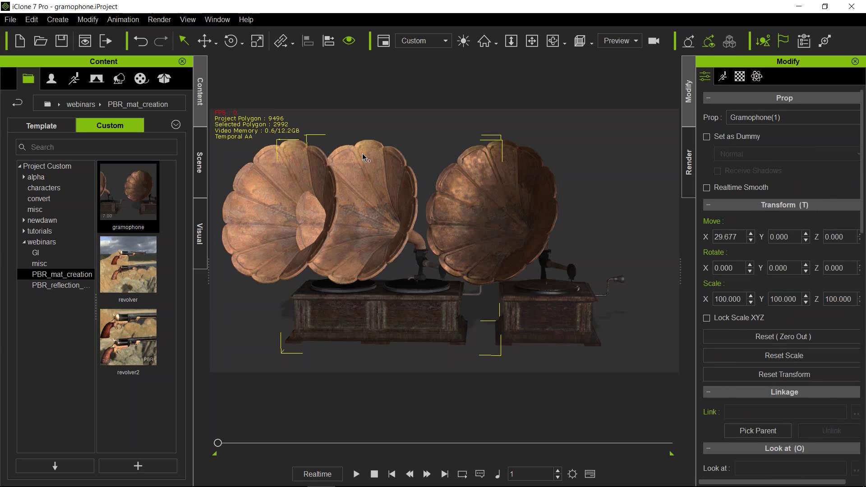
key(Delete)
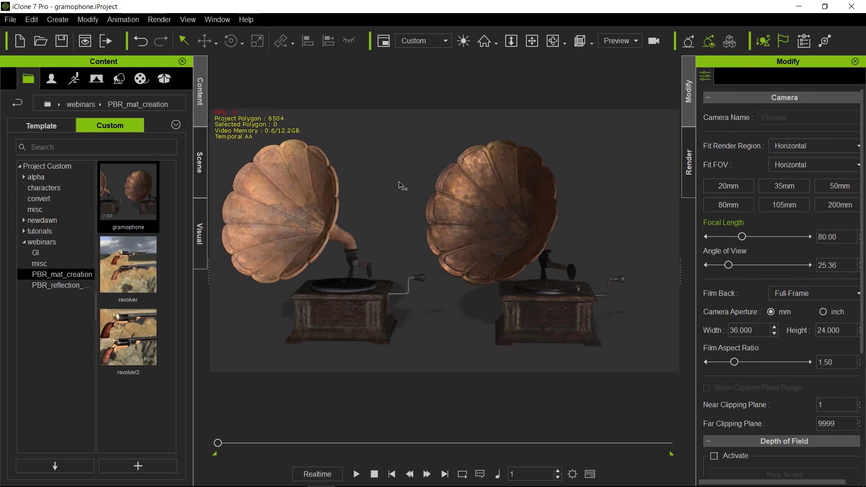
click(534, 186)
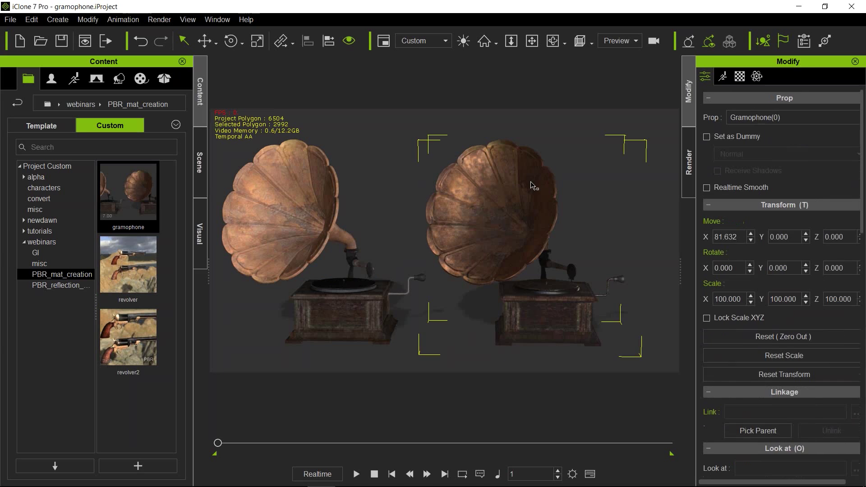
click(315, 192)
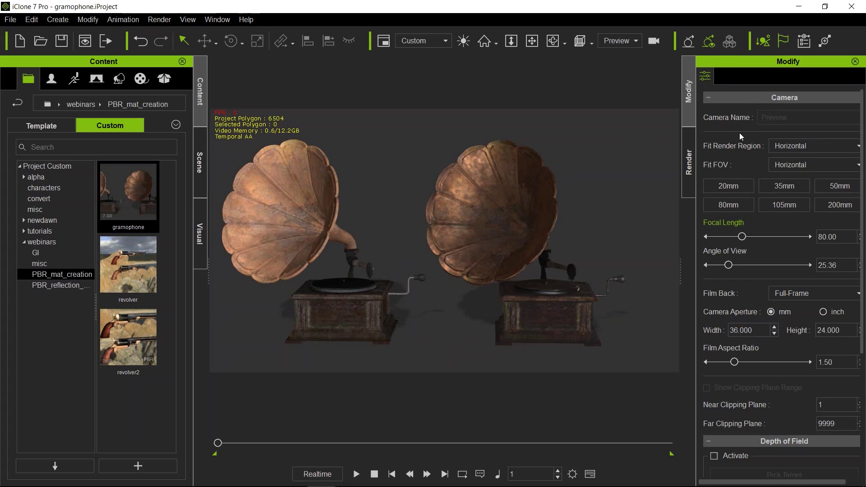
Step: Pick the Speaker material on the left gramophone's horn and compare its Traditional texture maps with the right gramophone's PBR maps
click(240, 235)
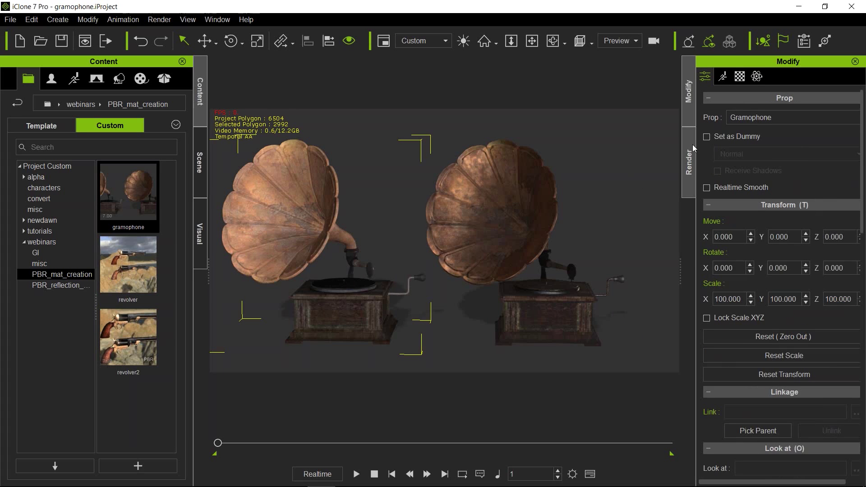
click(740, 77)
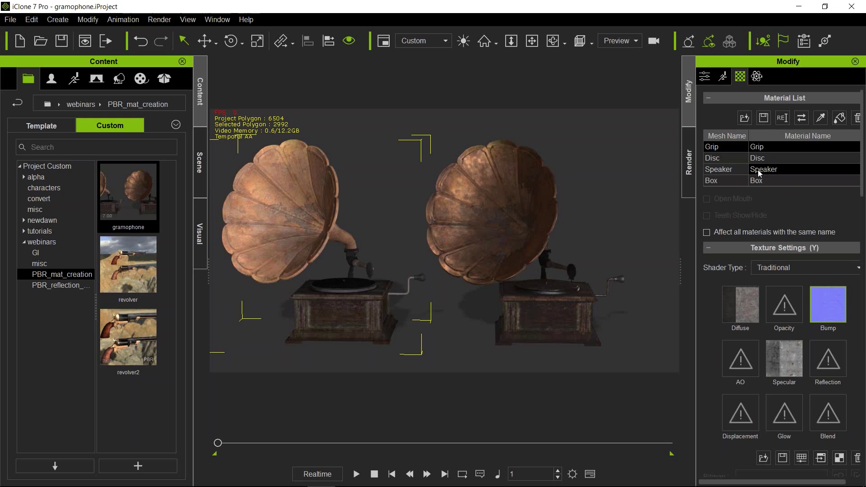
key(y)
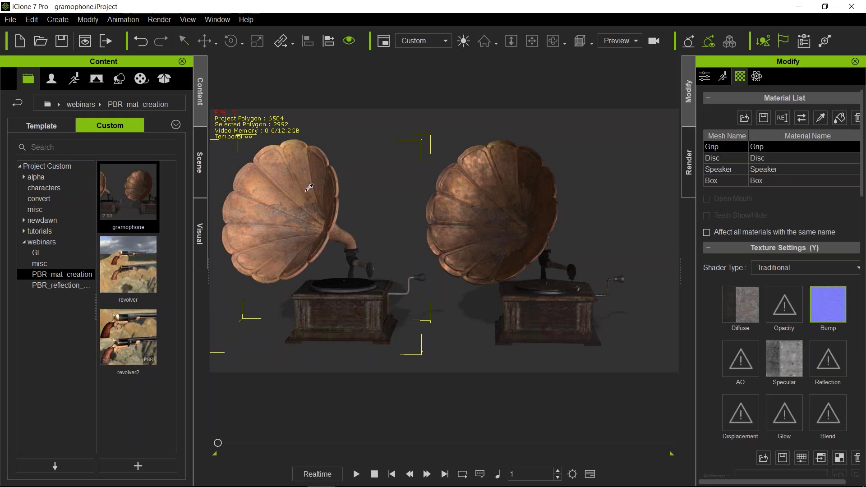
click(298, 185)
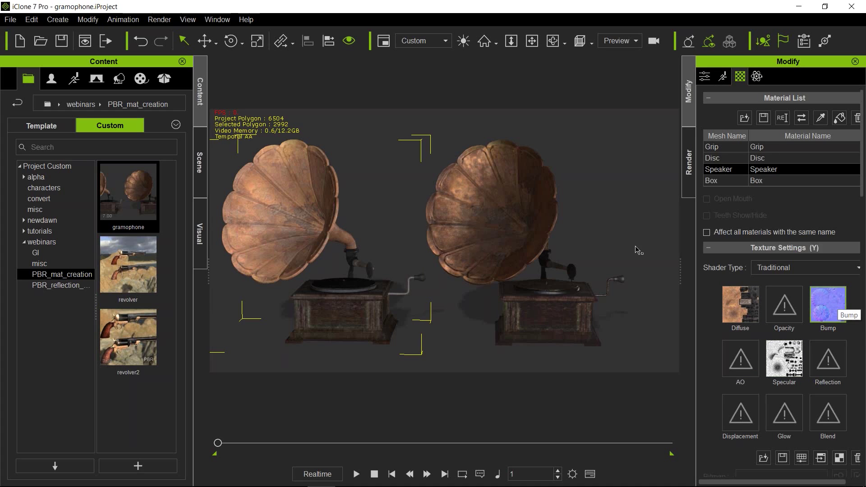
click(514, 202)
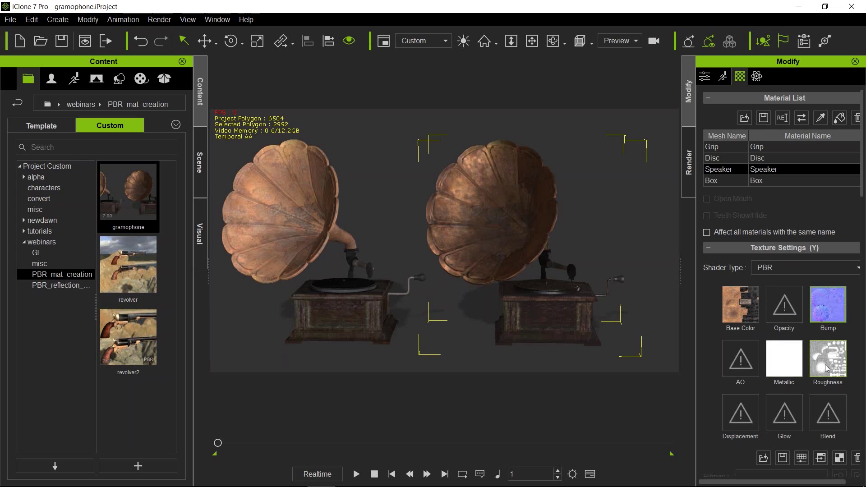
key(ctrl+shift)
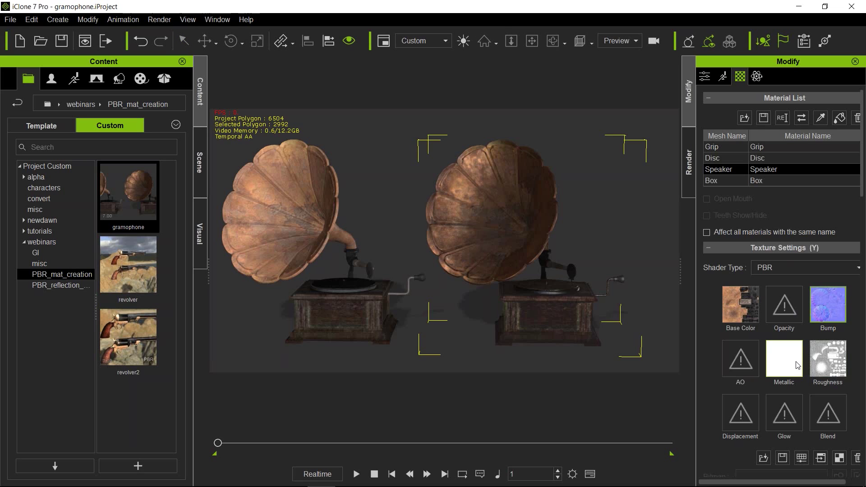
Step: Change the shader type of the left gramophone's Speaker material to PBR
click(322, 180)
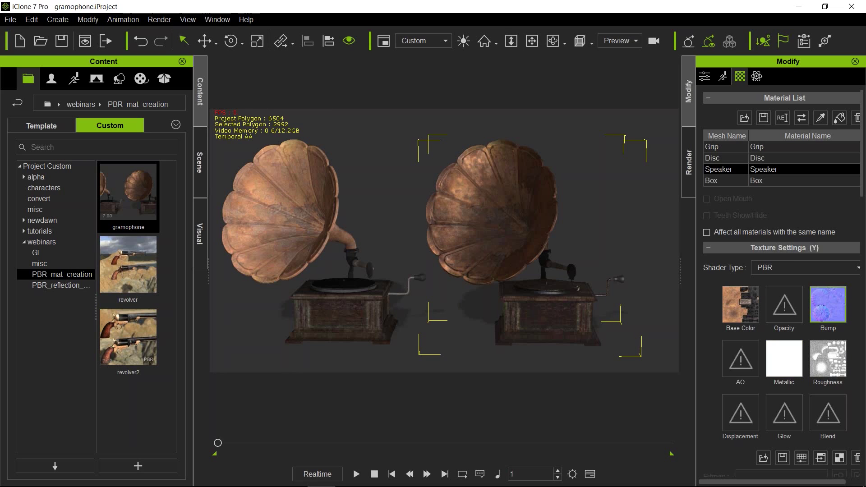
click(293, 199)
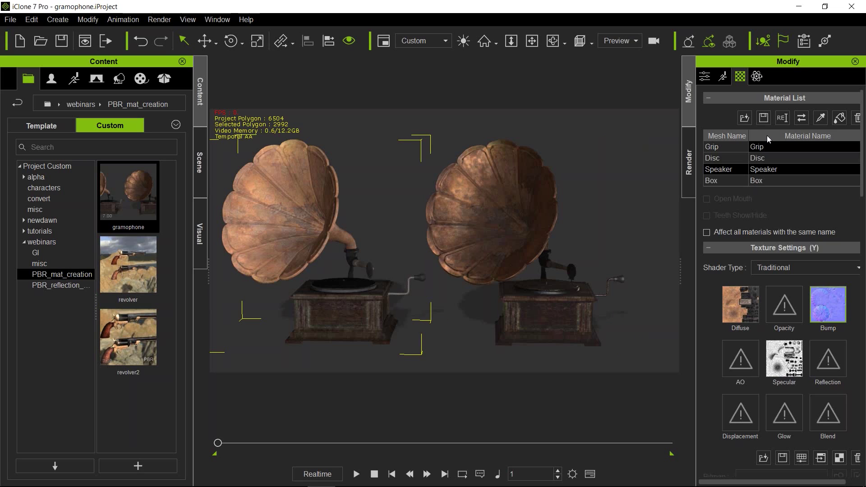
click(795, 264)
click(794, 280)
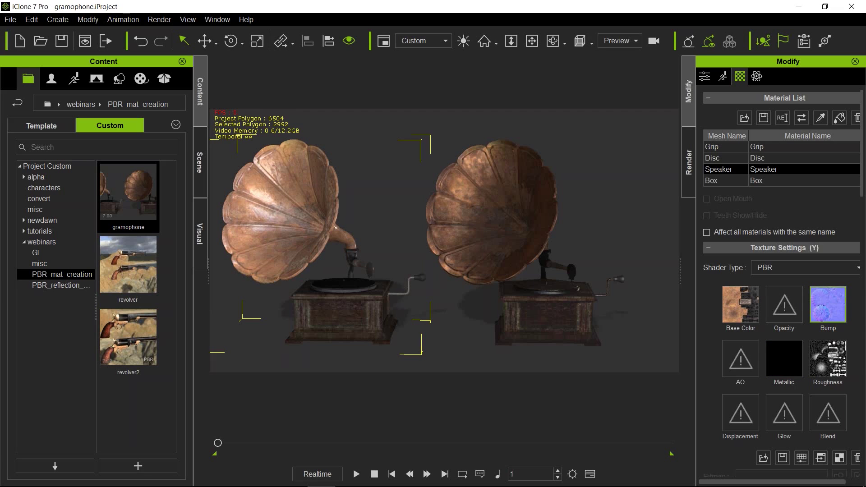
Step: Compare the Metallic and Roughness maps of the Speaker material on the left and right gramophones
drag(865, 151, 566, 111)
key(alt+Tab)
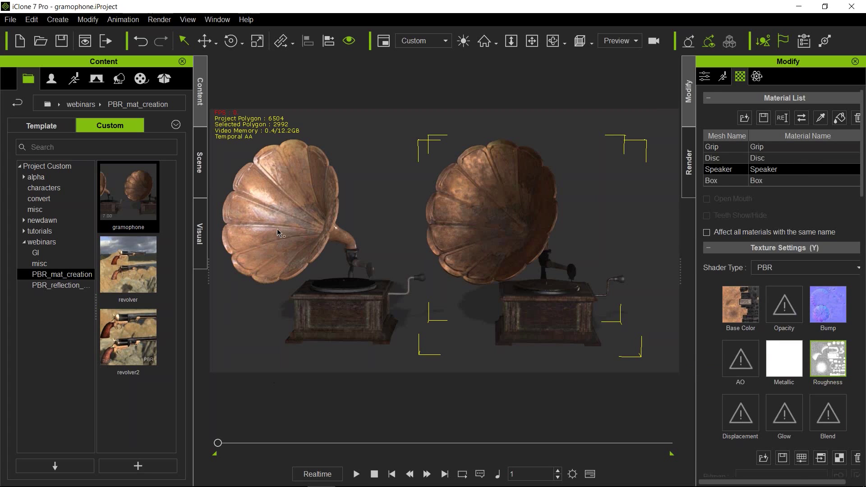
click(384, 269)
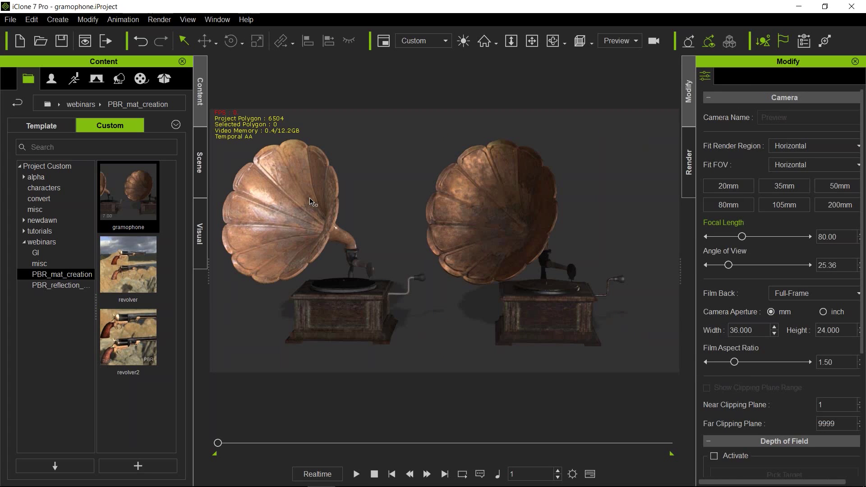
click(279, 211)
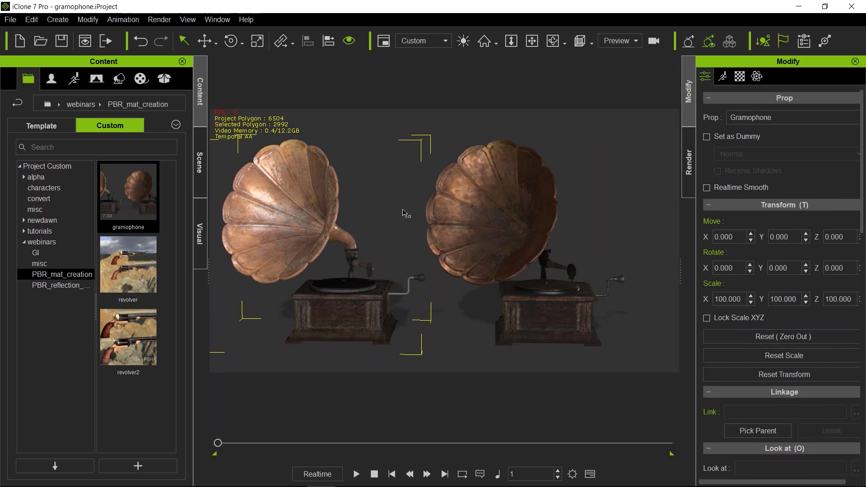
click(740, 76)
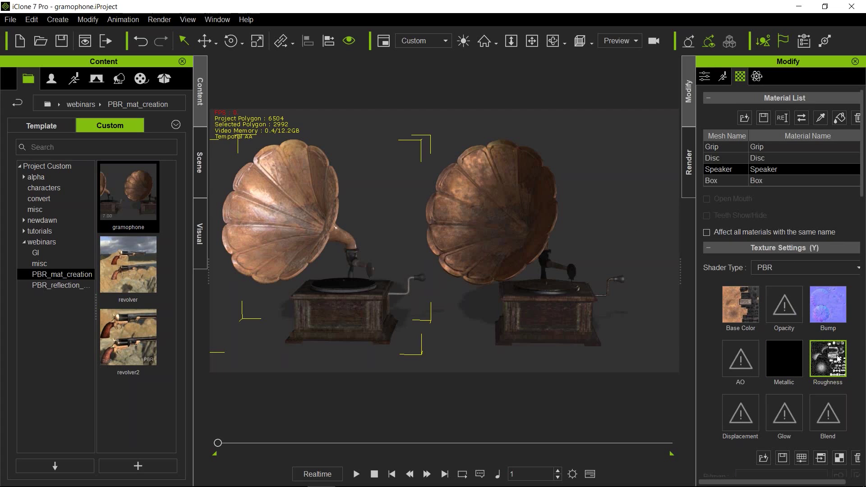
click(525, 176)
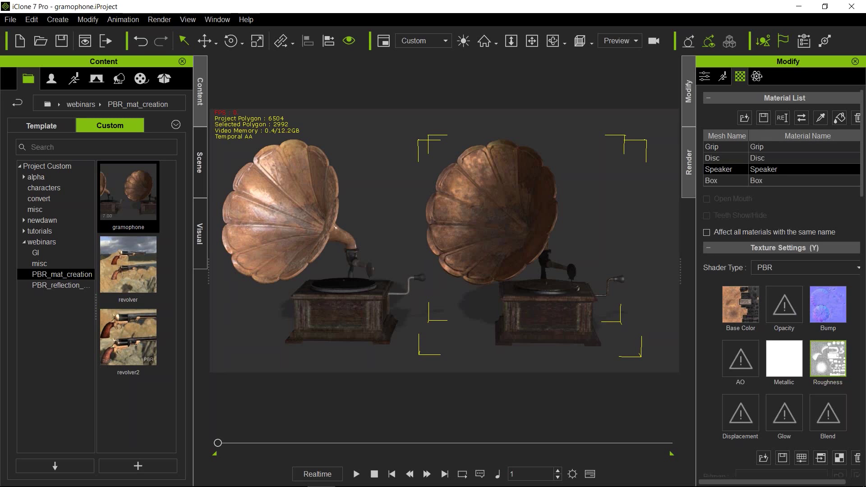
Step: Examine how both gramophone horns reflect light from a slightly different view angle
click(545, 128)
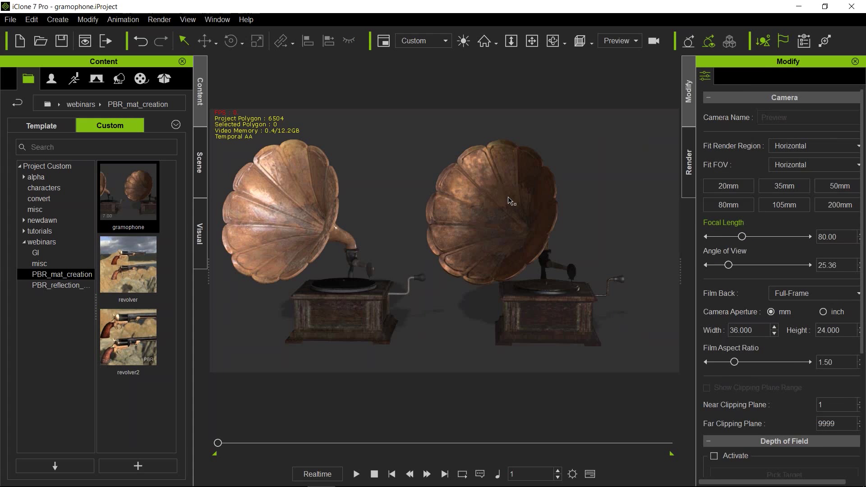
right_drag(488, 218, 318, 144)
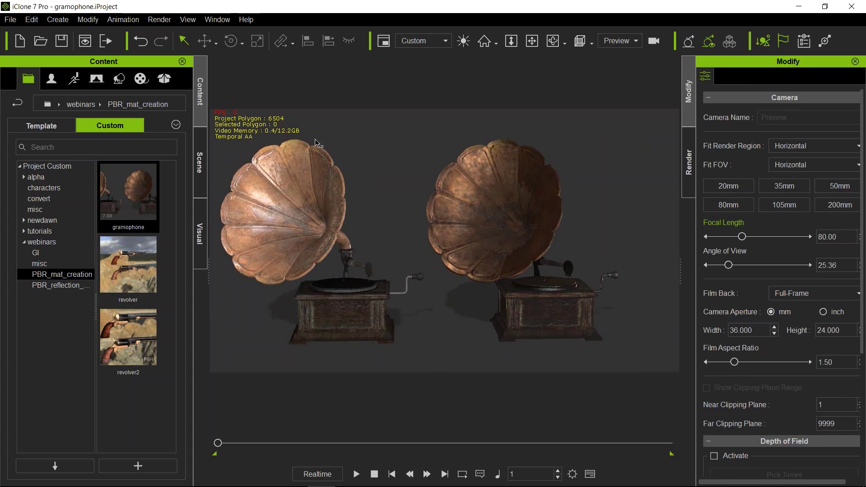
click(314, 207)
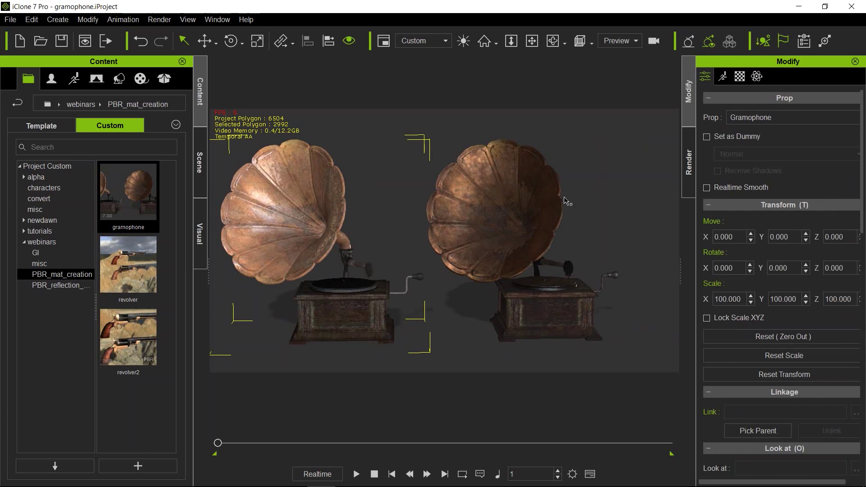
Step: Inspect the Base Color texture of the right gramophone's Speaker material in Photoshop, then return to iClone
click(575, 321)
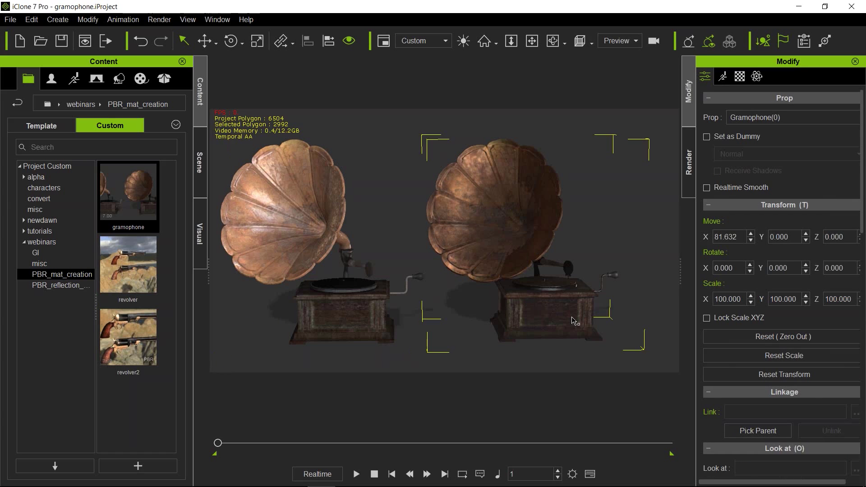
click(741, 77)
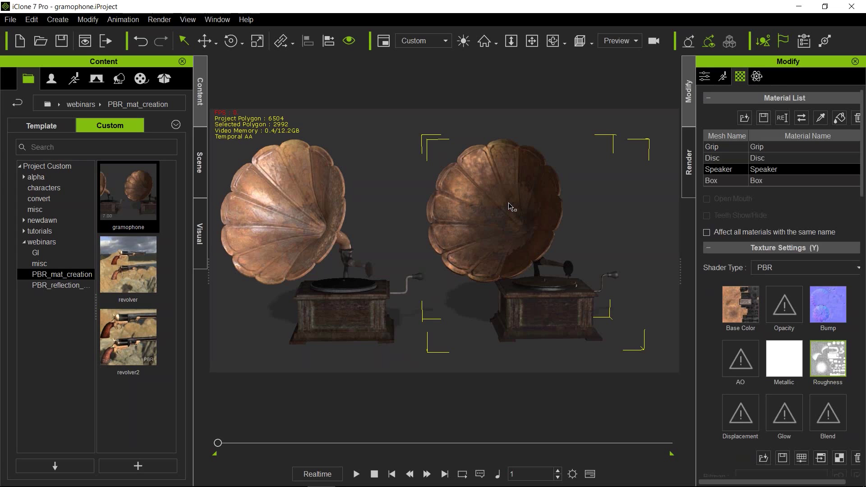
click(733, 311)
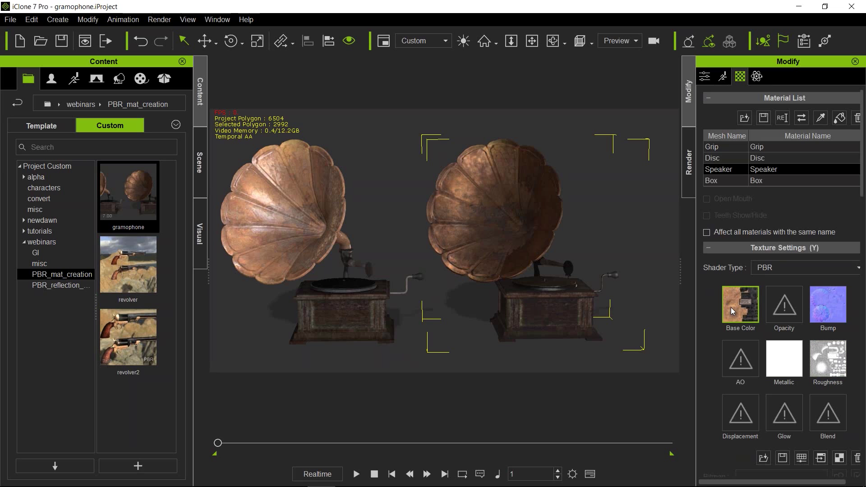
click(821, 462)
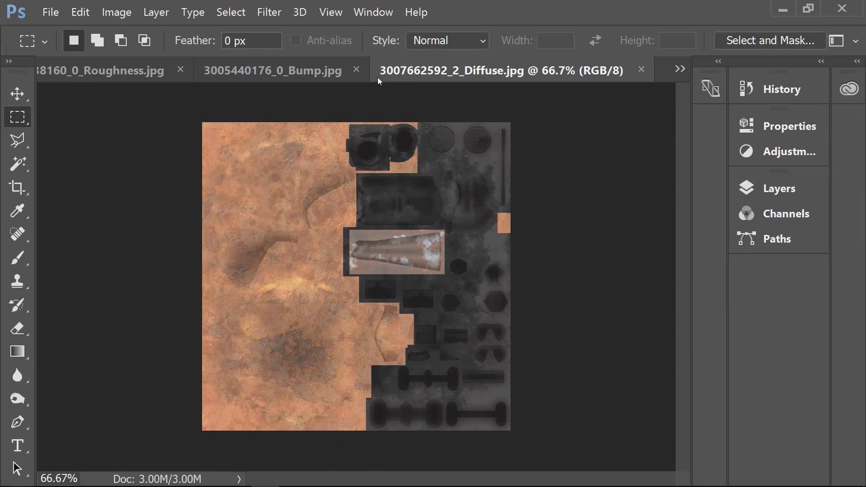
click(784, 7)
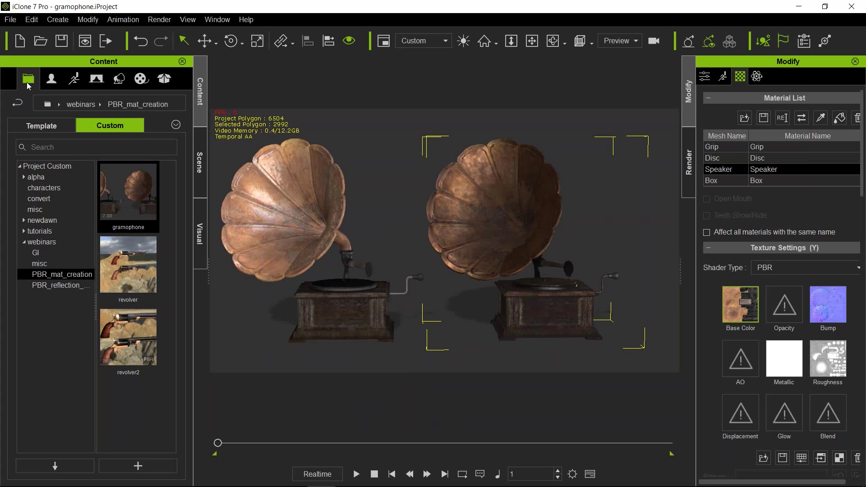
Step: Load the kit_nobake5 project from the PBR_reflection_Bake folder and select the reflective ball near the table
click(61, 288)
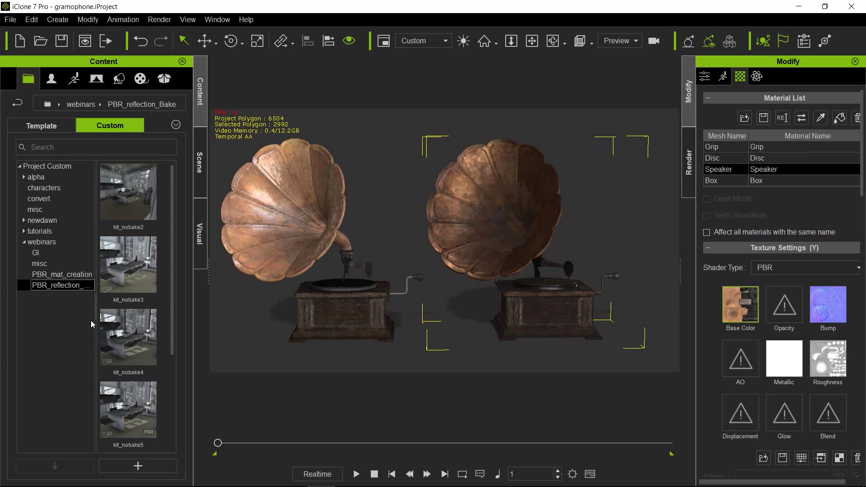
double_click(129, 270)
click(456, 270)
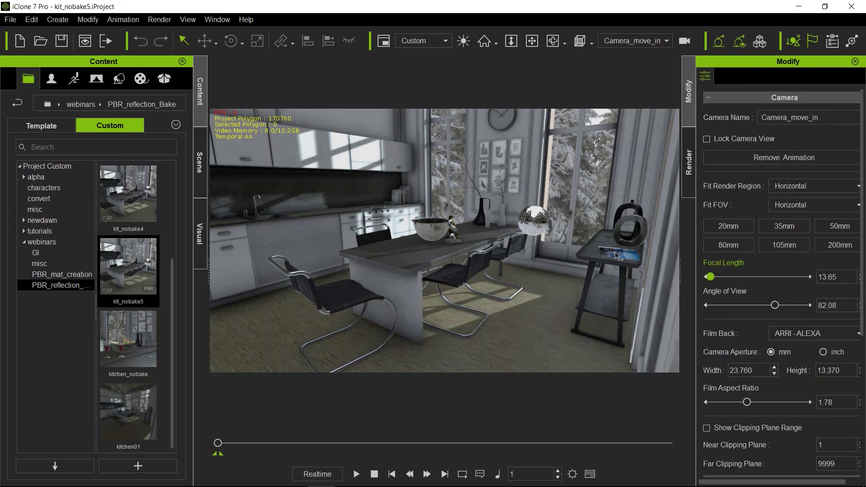
click(544, 225)
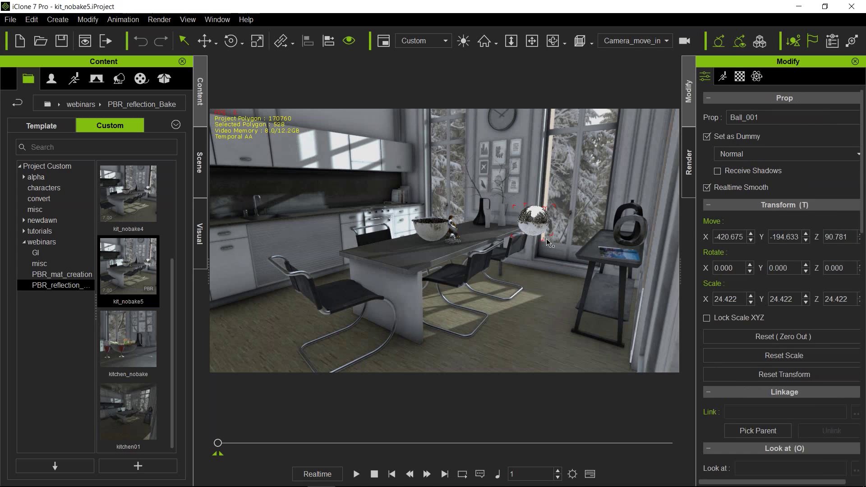
Step: Examine how the reflective ball mirrors the snowy forest IBL image from several view angles and distances around the kitchen table
scroll(554, 228, up, 3)
scroll(554, 216, up, 5)
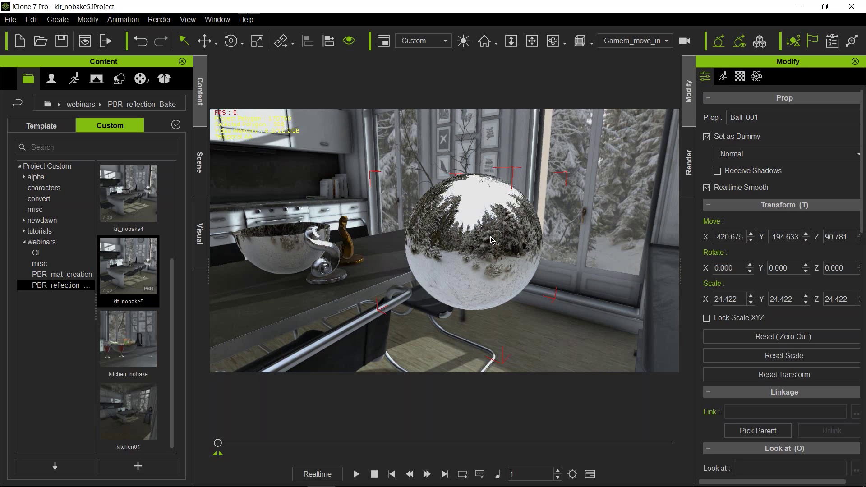
right_drag(473, 238, 514, 246)
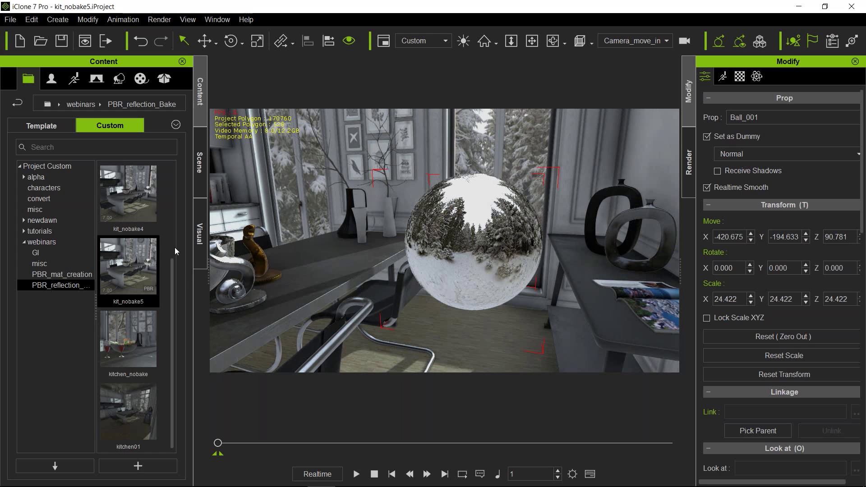
click(200, 233)
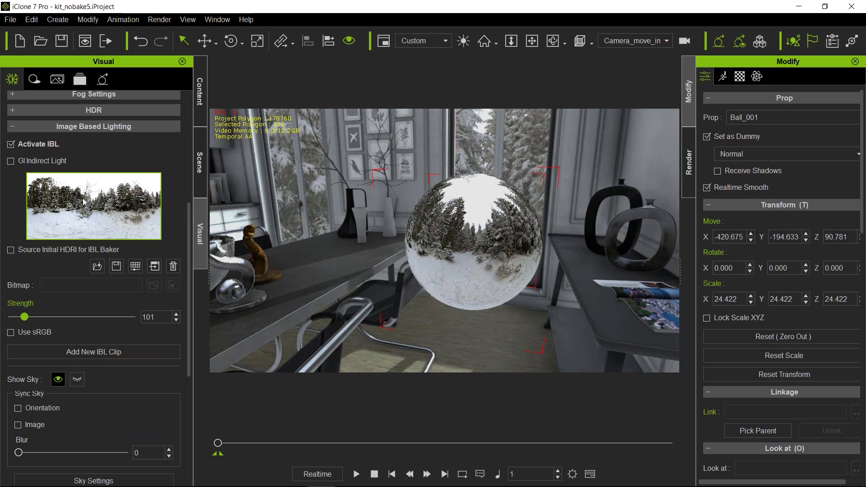
scroll(525, 270, up, 10)
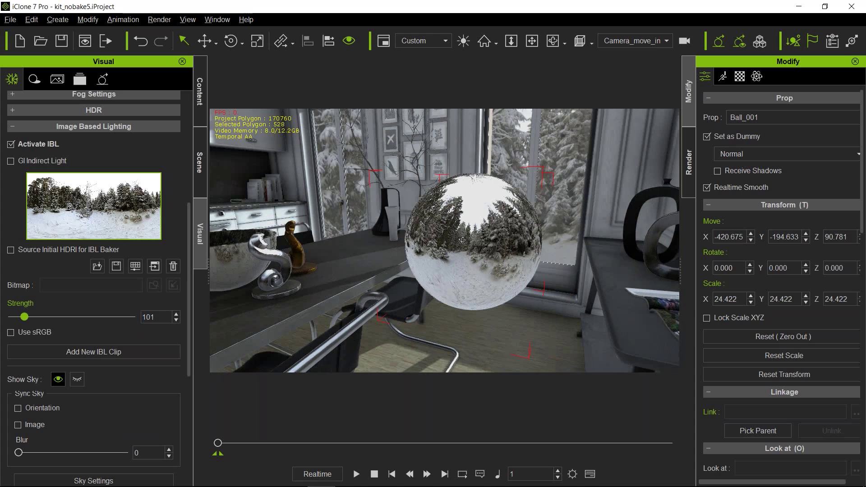
scroll(452, 261, down, 10)
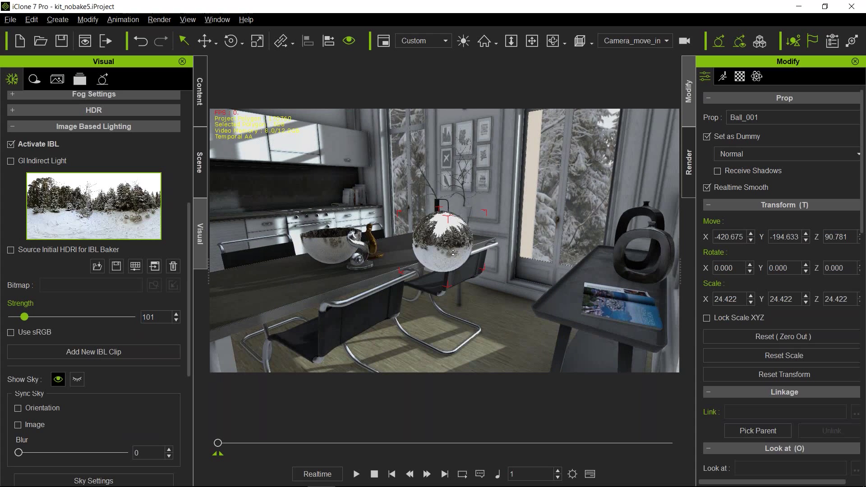
alt+middle_drag(509, 274, 545, 286)
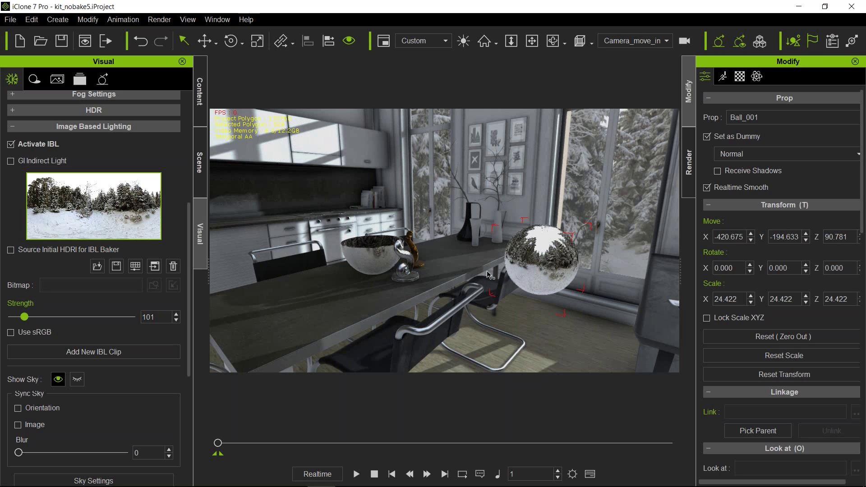
right_drag(426, 258, 457, 247)
scroll(457, 247, down, 3)
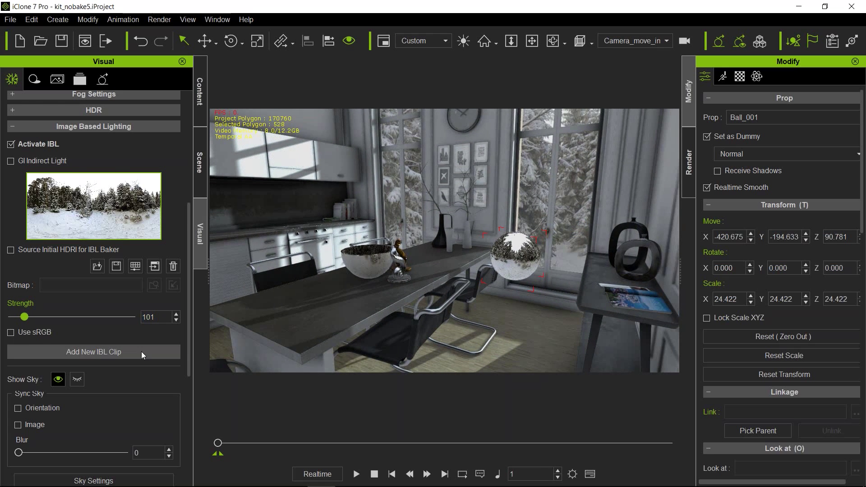
Step: Review the Bake IBL settings for the kitchen scene, including the available bake image sizes
scroll(140, 354, down, 6)
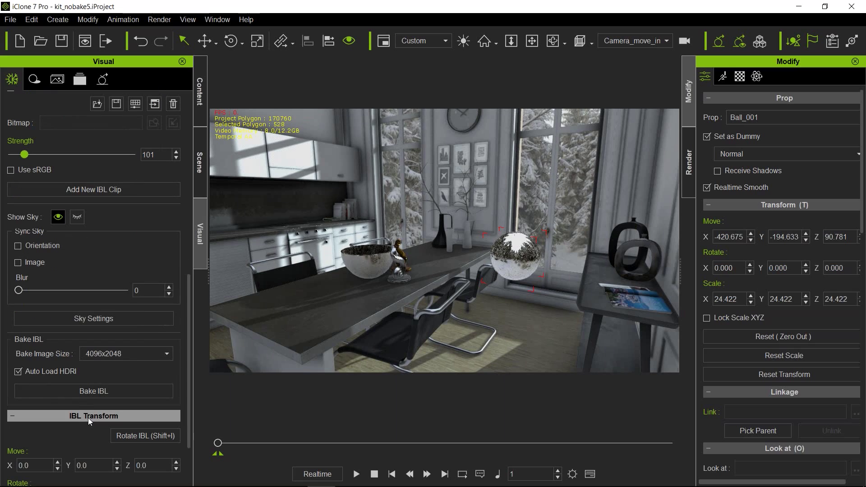
scroll(94, 352, down, 1)
scroll(96, 361, down, 2)
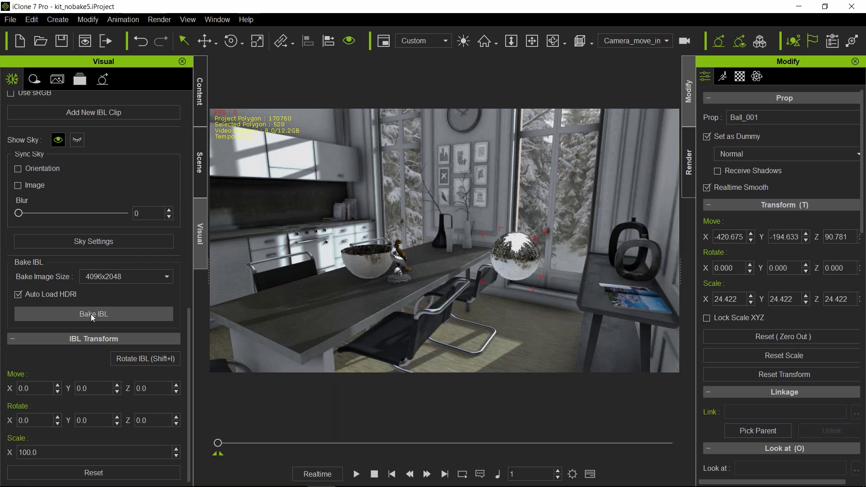
scroll(140, 290, up, 2)
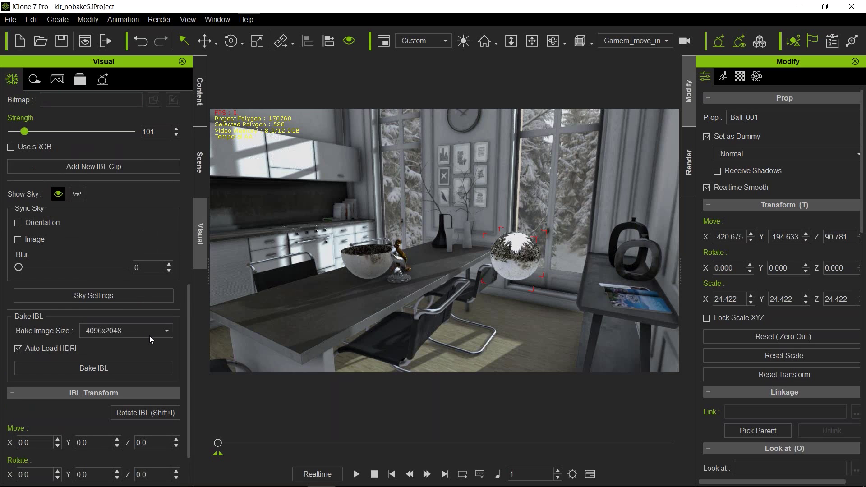
click(150, 336)
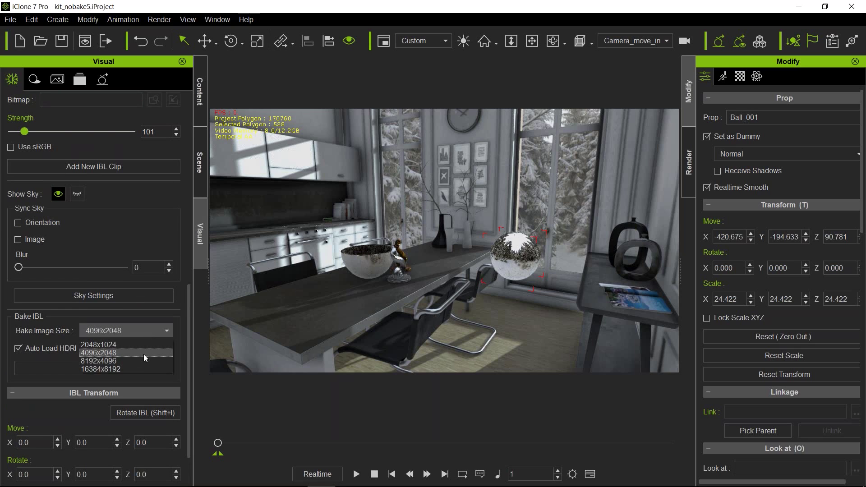
click(160, 307)
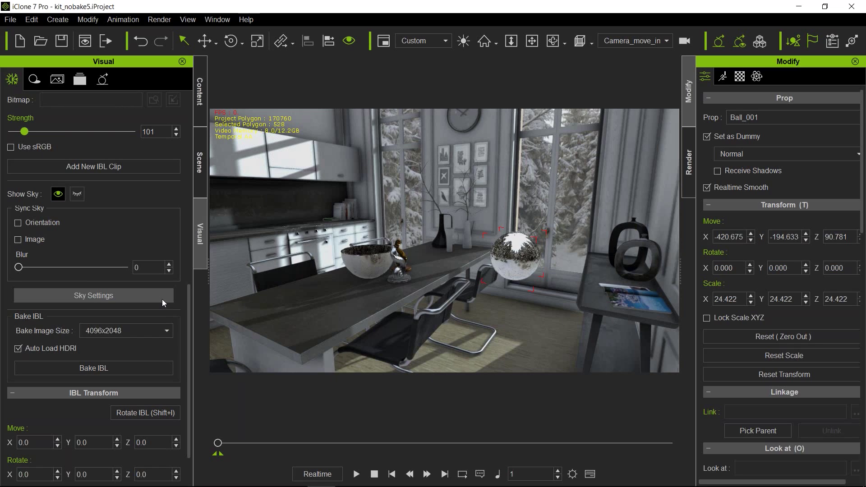
click(146, 330)
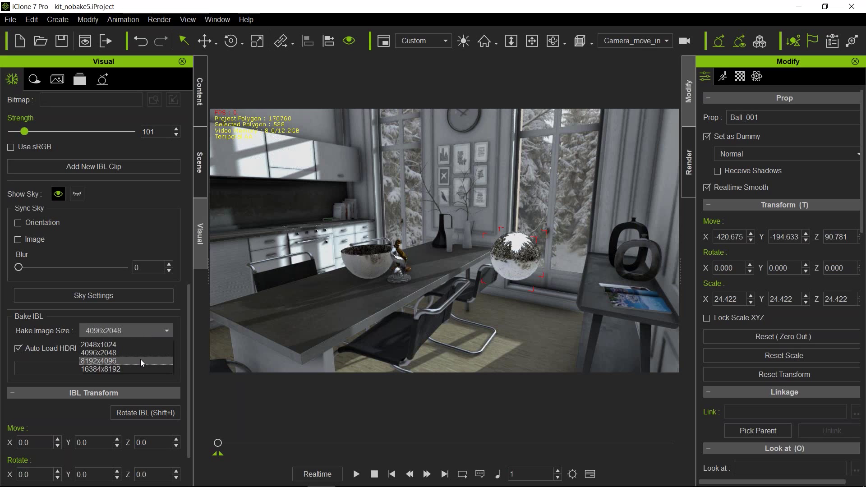
click(153, 297)
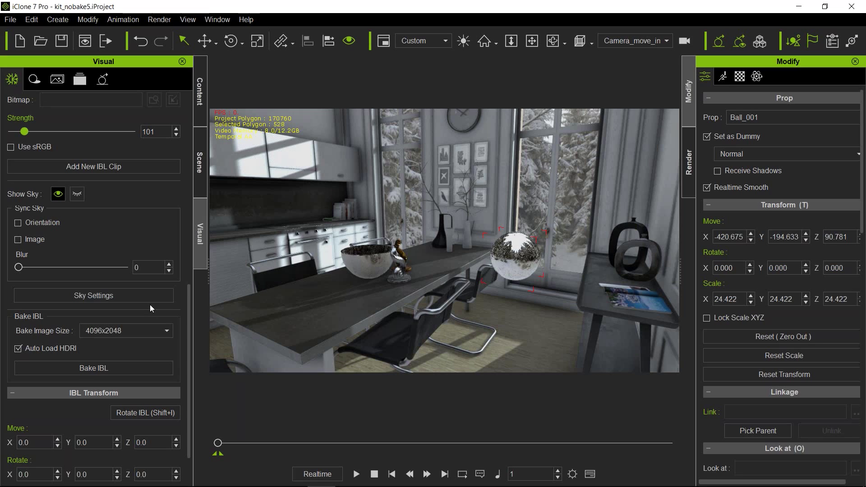
click(117, 370)
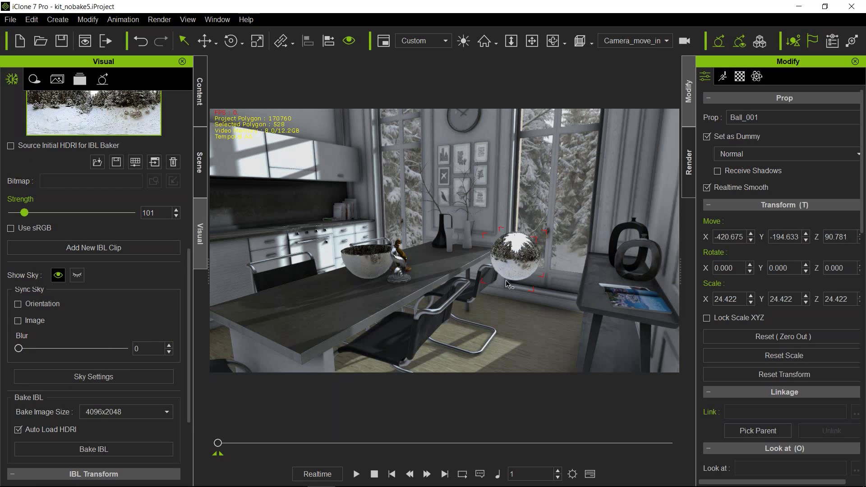
Step: Load the testing HDR from the IBL_baked folder as the scene's image-based lighting image
scroll(509, 268, up, 3)
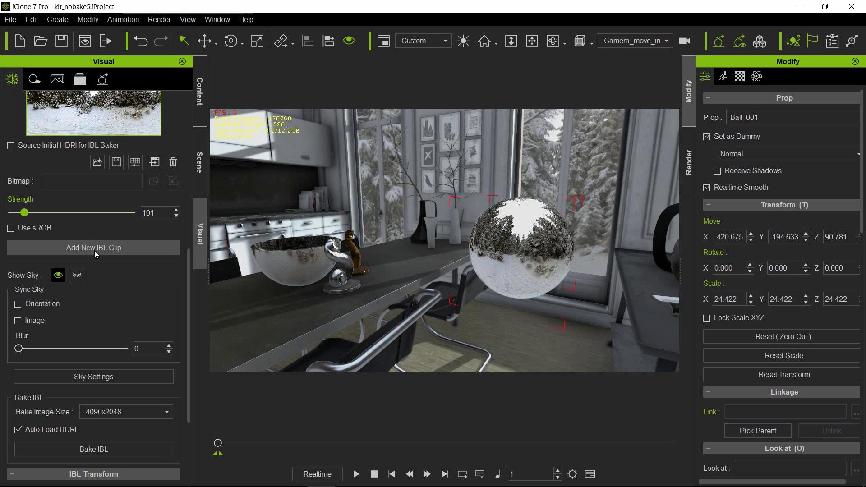
click(97, 161)
scroll(316, 202, down, 5)
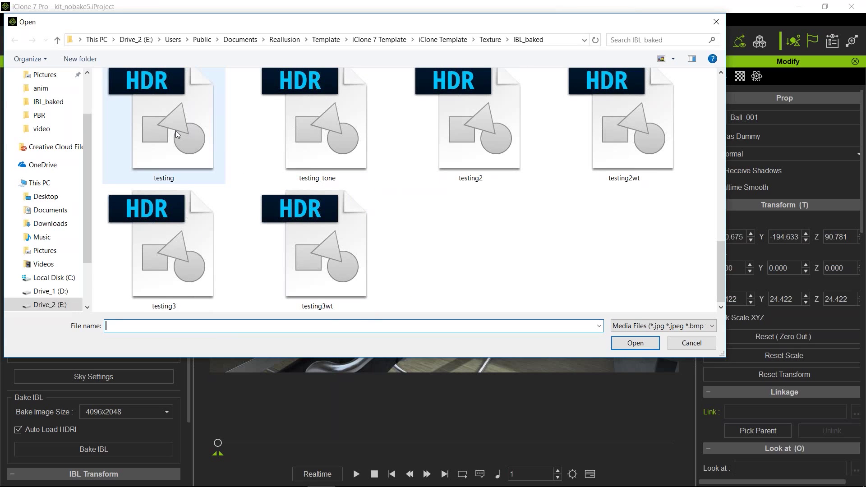
click(175, 131)
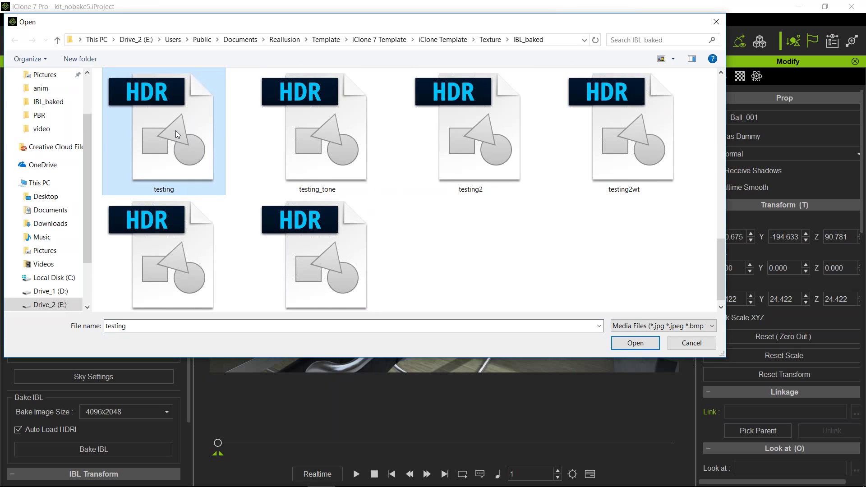
double_click(175, 131)
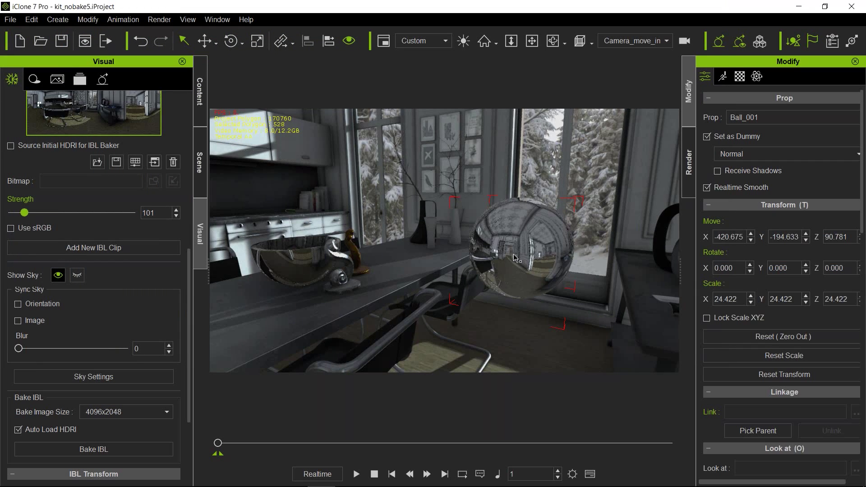
Step: Examine the room reflections on the ball from other angles, and switch the view to the 1_LivingRoom camera
right_drag(408, 212, 544, 231)
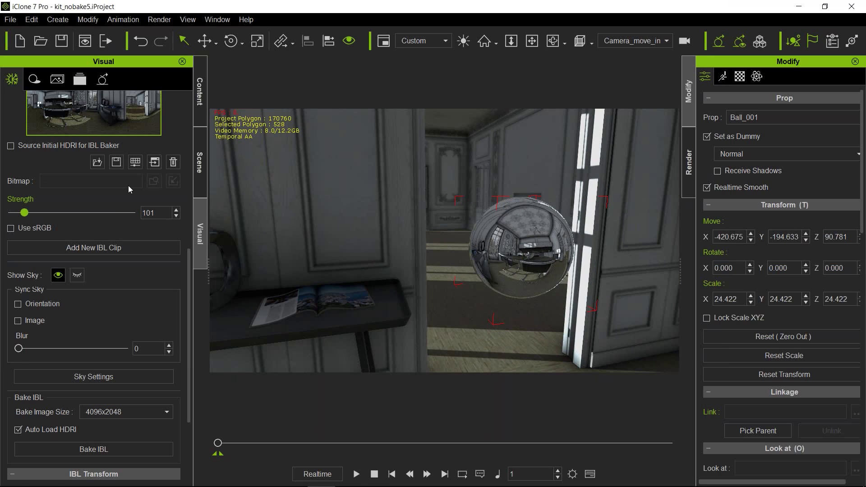
scroll(128, 188, up, 1)
right_drag(471, 263, 664, 126)
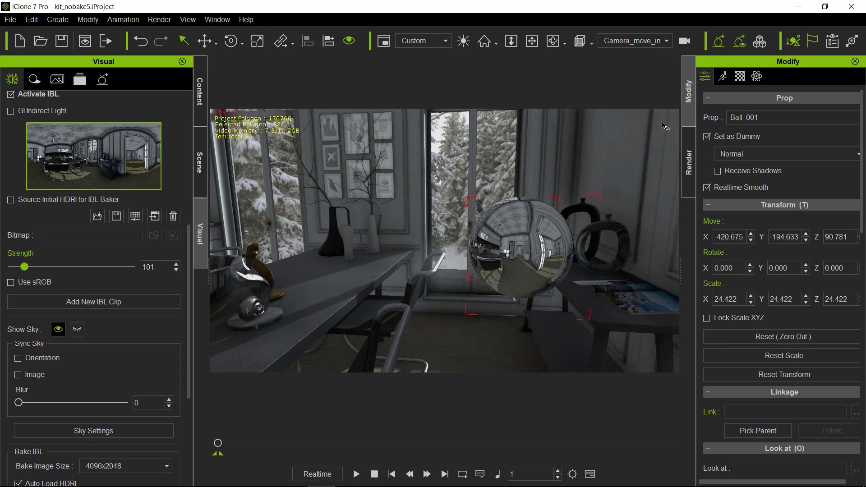
click(642, 41)
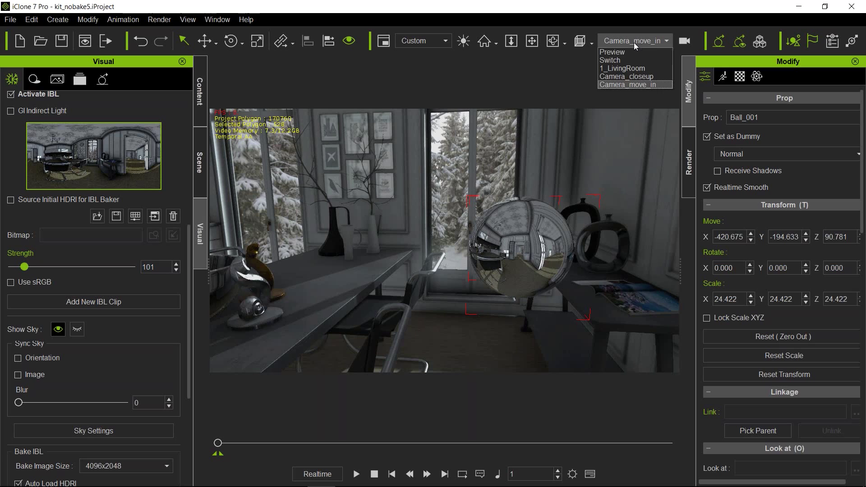
click(625, 69)
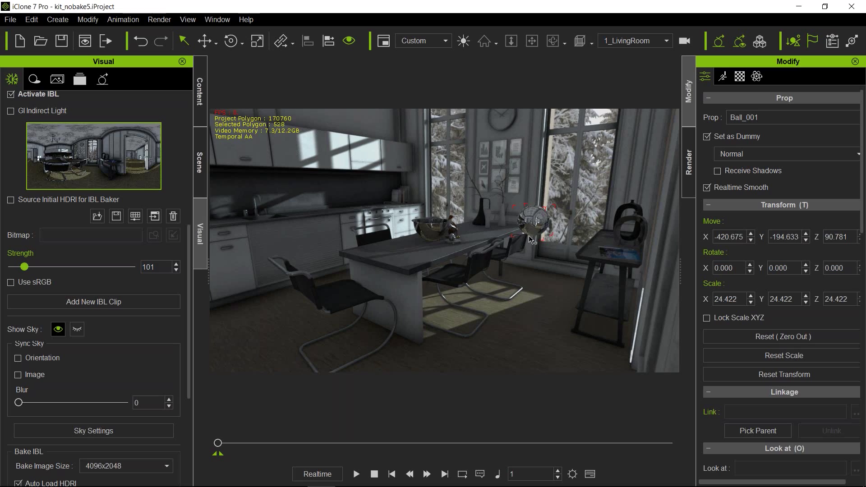
Step: Enable Source Initial HDRI for IBL Baker to view its source image, and disable it again
scroll(95, 351, down, 1)
scroll(94, 351, up, 1)
click(11, 200)
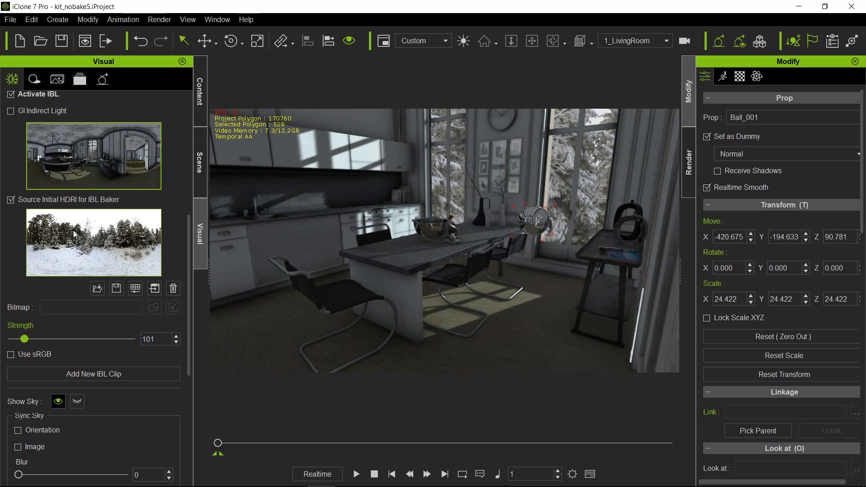
click(11, 200)
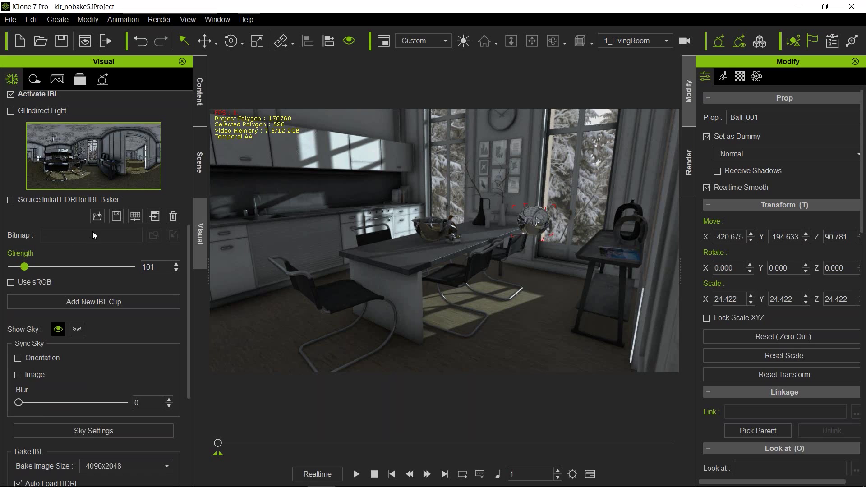
Step: Load the testing2 HDR from IBL_baked as the image-based lighting image and view it in Photoshop before returning to iClone
click(97, 216)
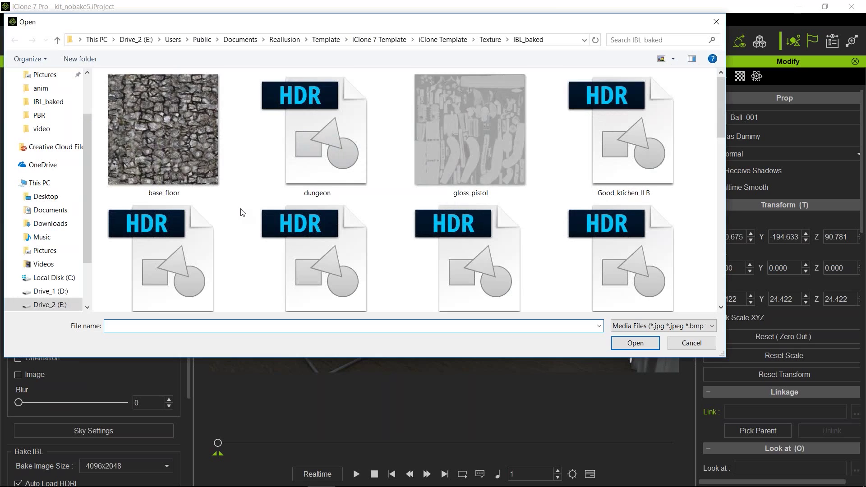
scroll(241, 215, down, 8)
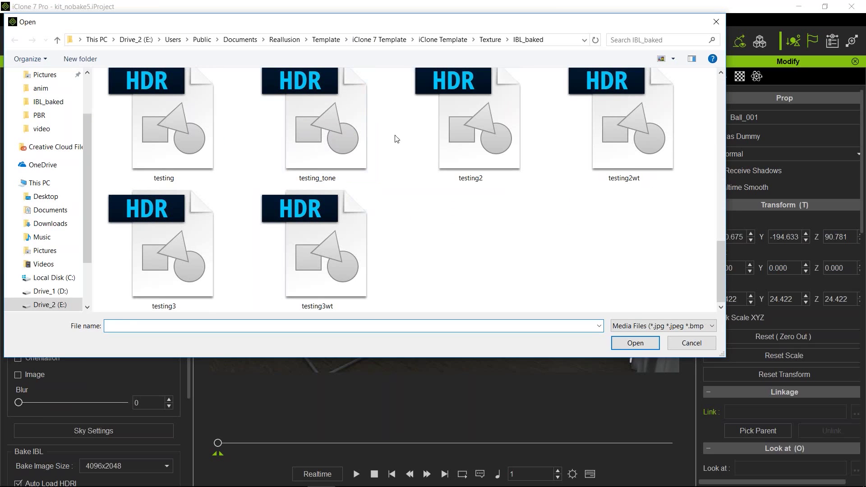
click(468, 118)
double_click(467, 118)
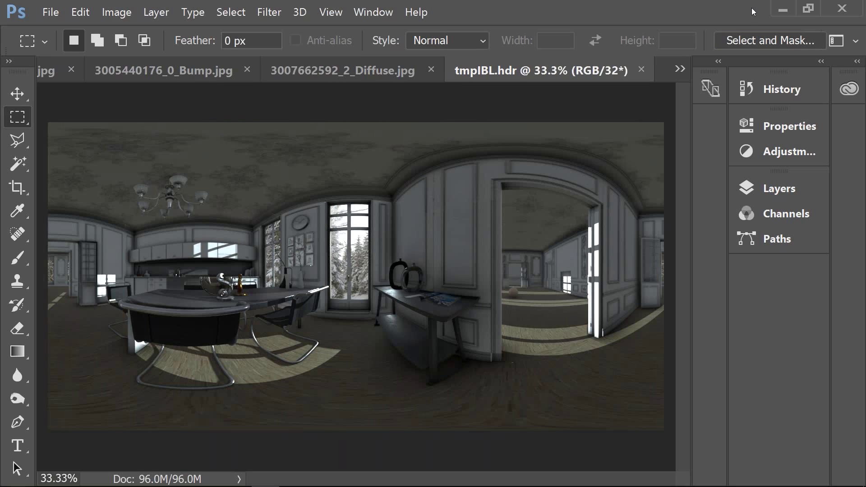
click(789, 9)
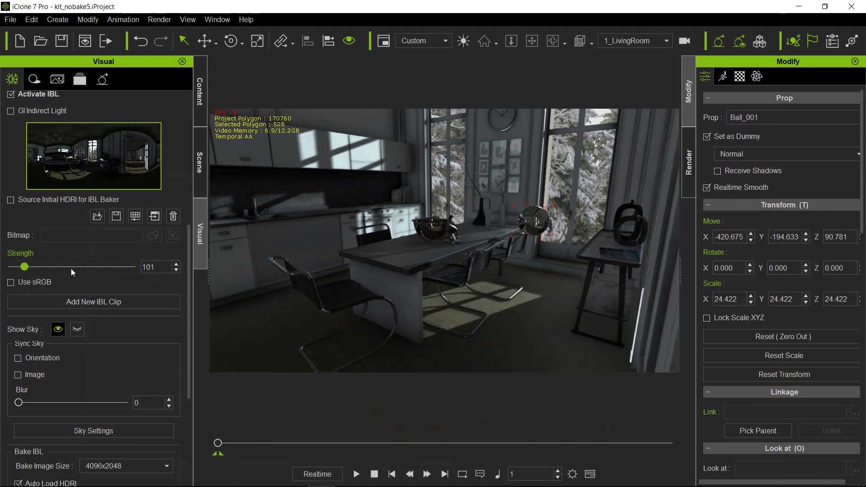
Step: Open the testing HDR from the IBL_baked folder in Photoshop and compare its brightness and contrast with tmpIBL.hdr
click(97, 217)
scroll(279, 232, down, 5)
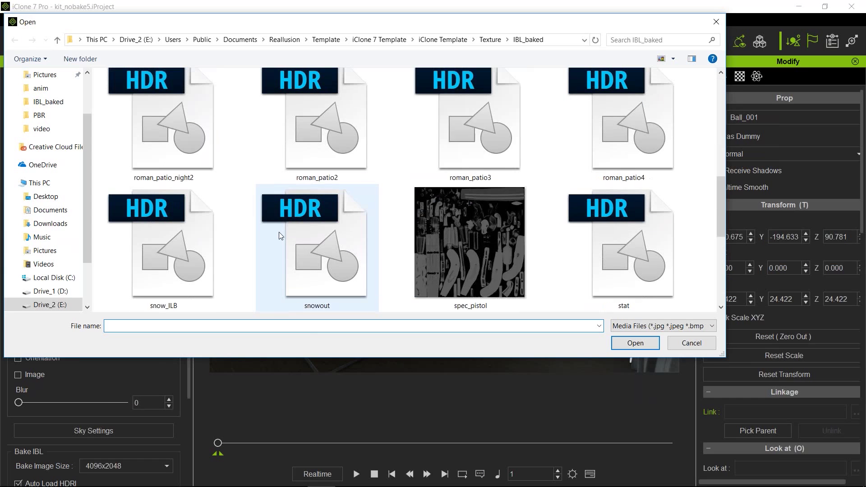
right_click(176, 120)
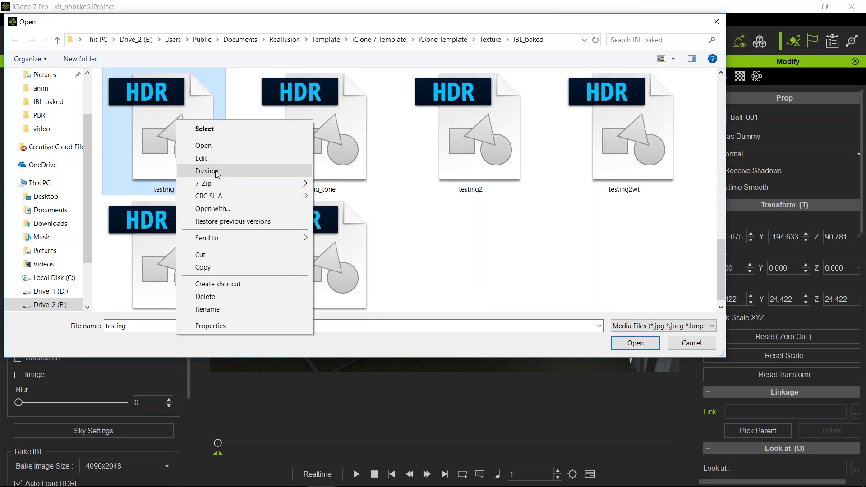
click(216, 158)
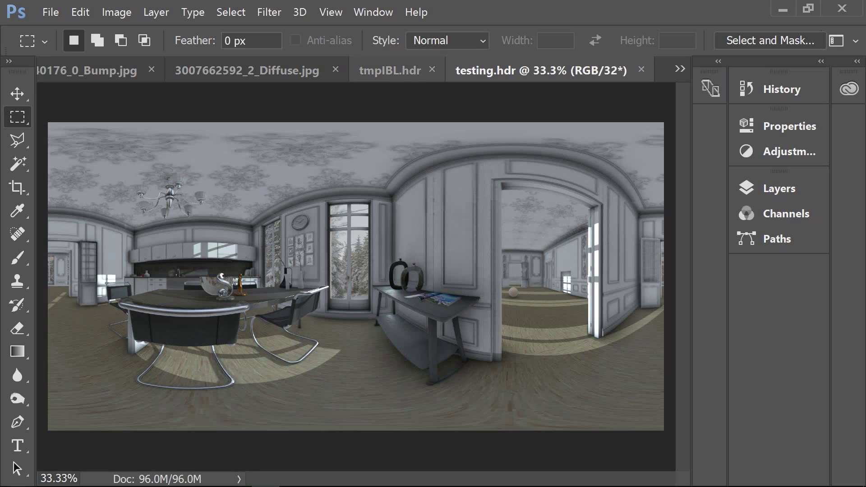
click(397, 71)
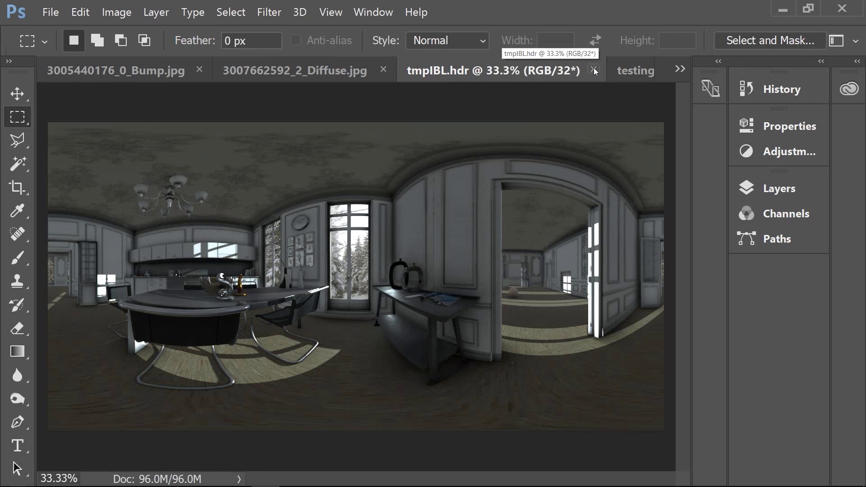
click(630, 70)
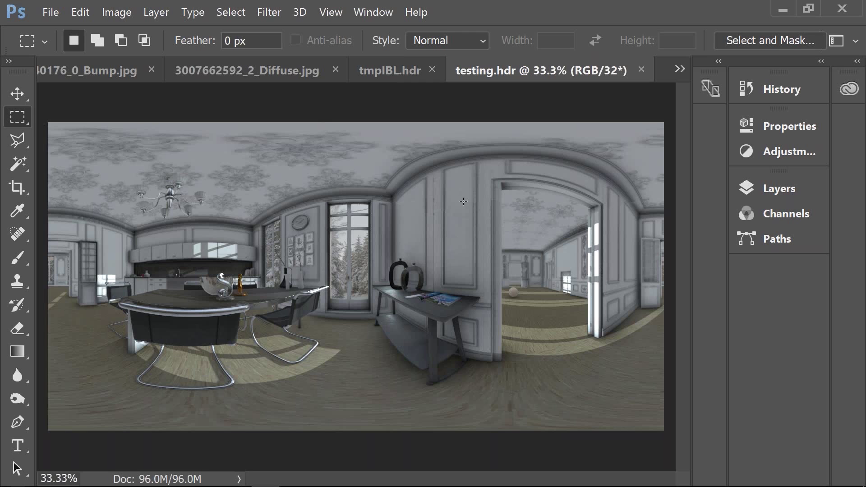
click(400, 69)
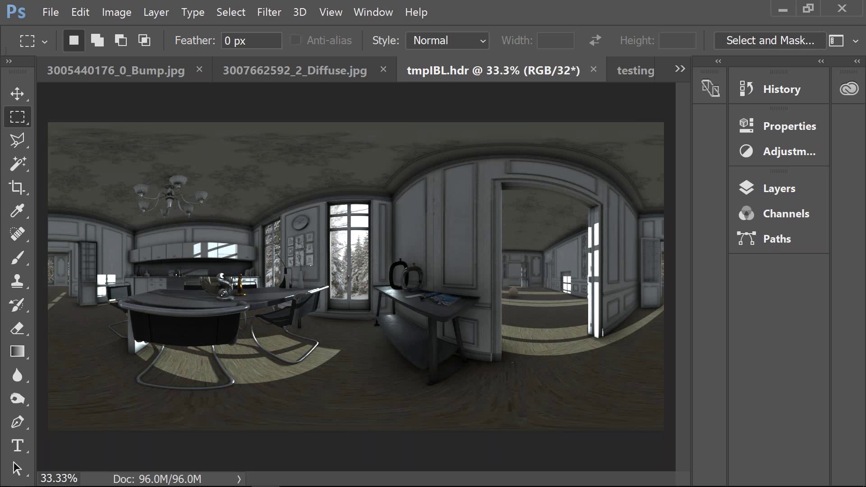
Step: Compare the testing HDR with tmpIBL.hdr in Photoshop, and return to iClone, cancelling the file selection there
click(632, 71)
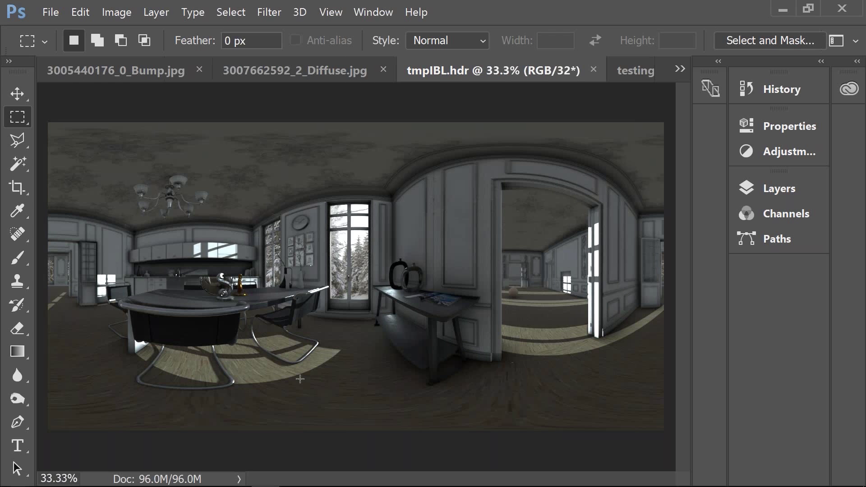
click(388, 72)
click(783, 9)
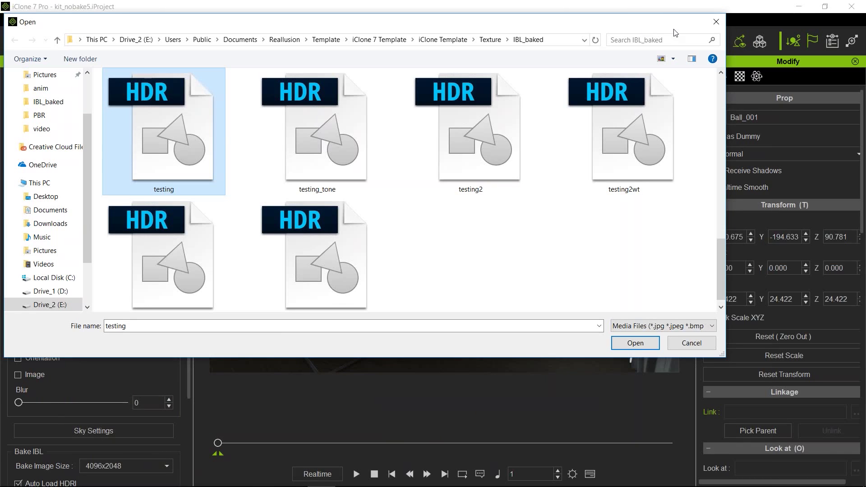
click(712, 27)
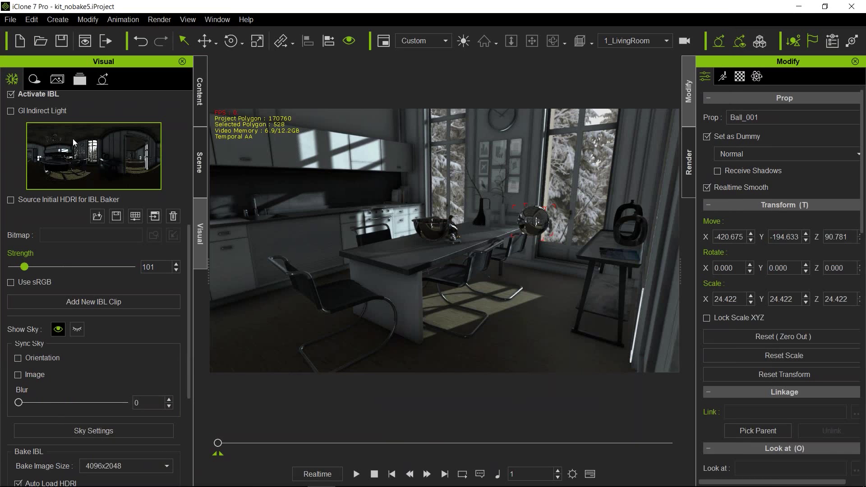
Step: Load the testing3 HDR from the IBL_baked folder as the image-based lighting image
click(97, 217)
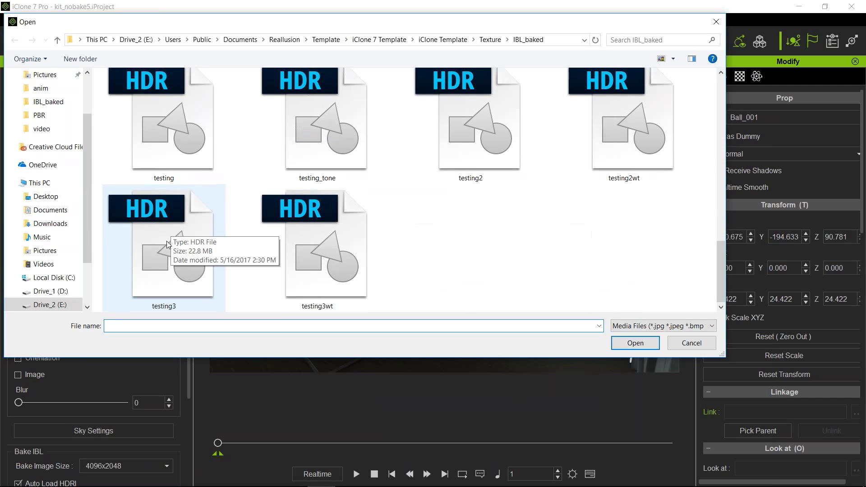
click(165, 246)
double_click(164, 244)
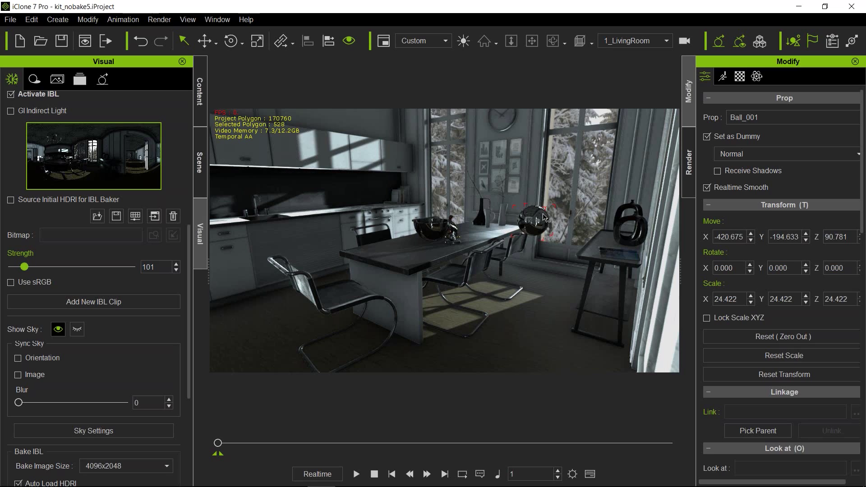
Step: Examine the reflections and lighting through the Camera_move_in camera from farther back, and through Camera_closeup
click(626, 38)
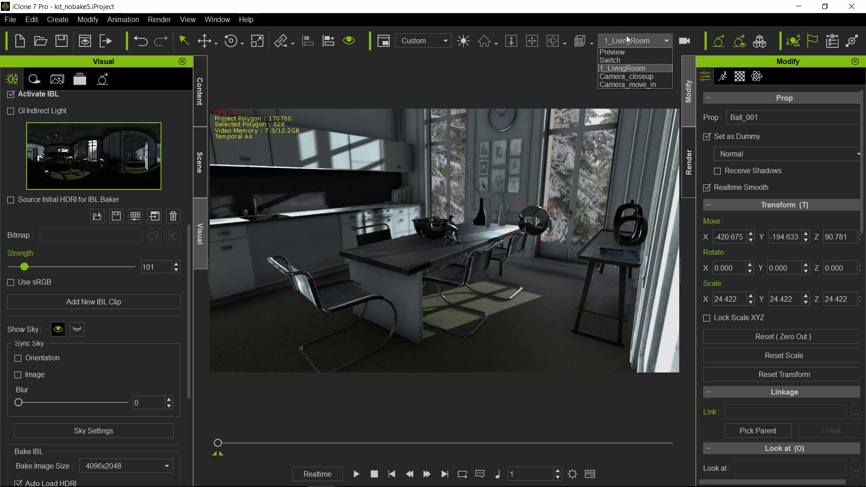
click(625, 82)
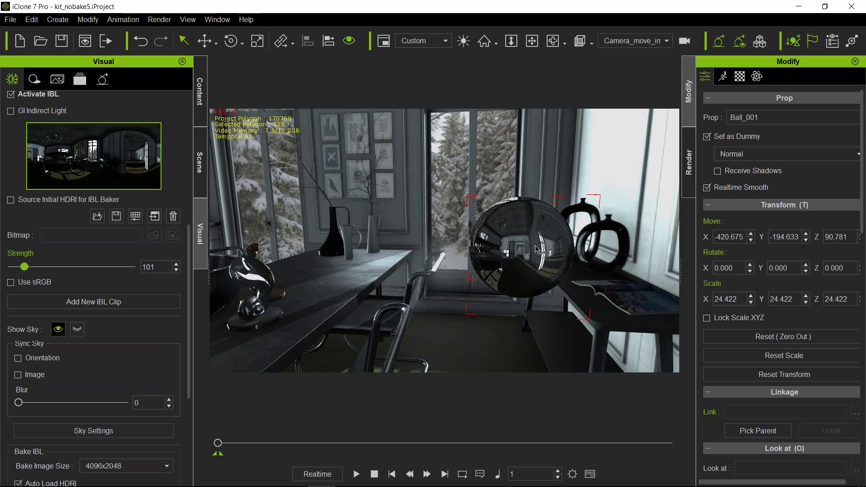
scroll(407, 253, down, 5)
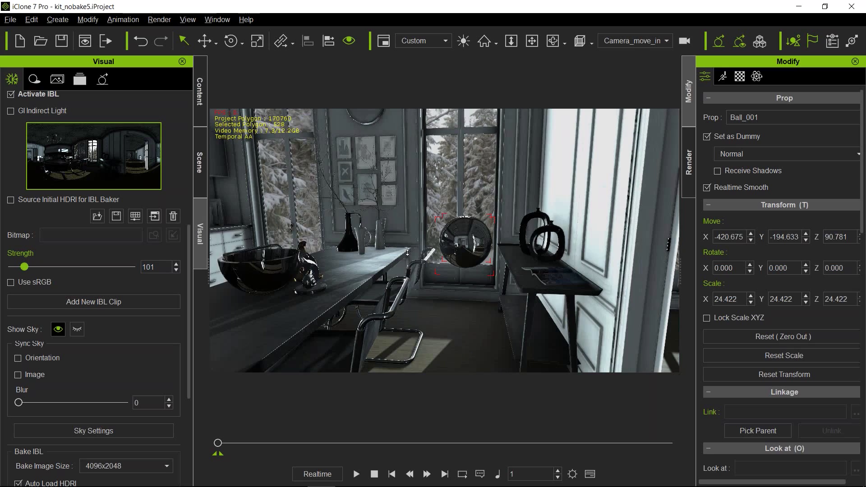
scroll(408, 253, down, 5)
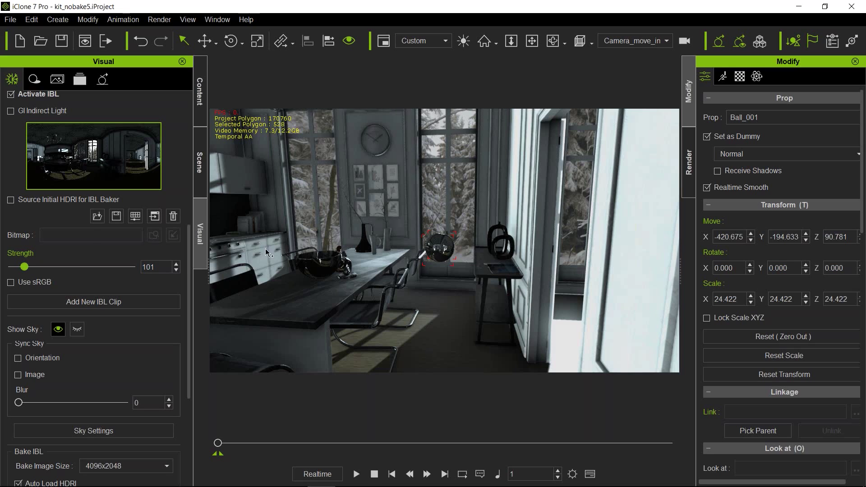
click(627, 42)
click(626, 73)
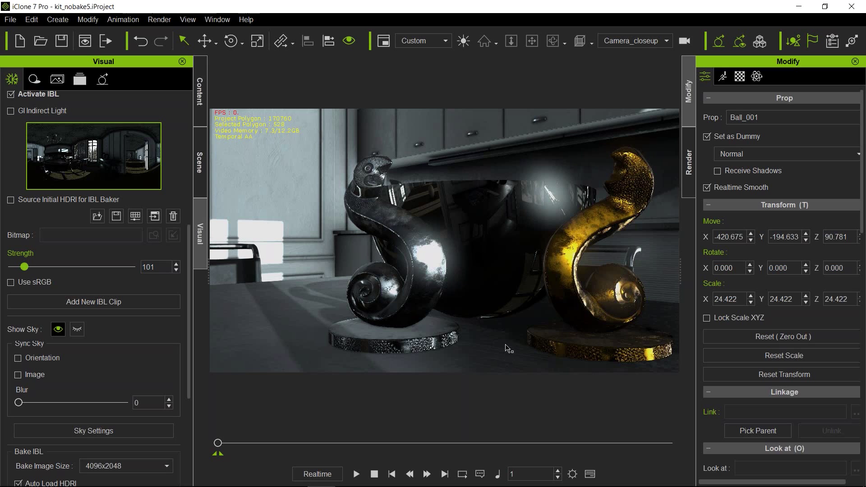
Step: Load the testing HDR from the IBL_baked folder as the image-based lighting image
click(98, 216)
scroll(220, 272, down, 6)
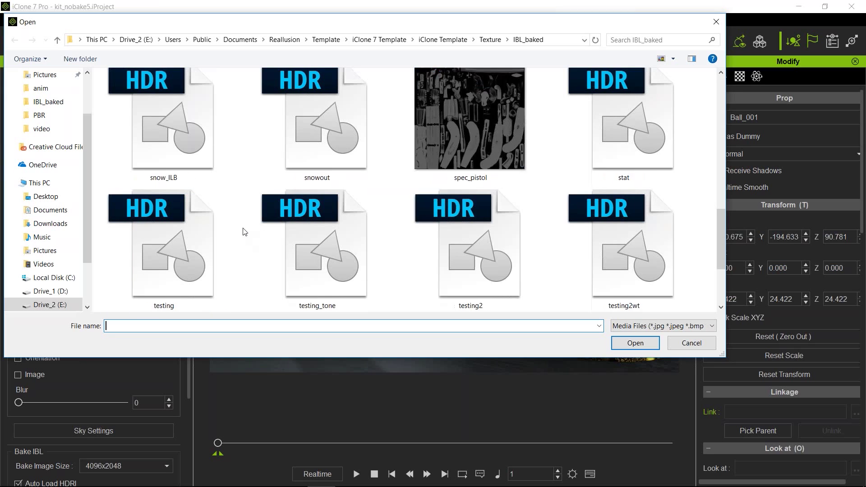
double_click(171, 161)
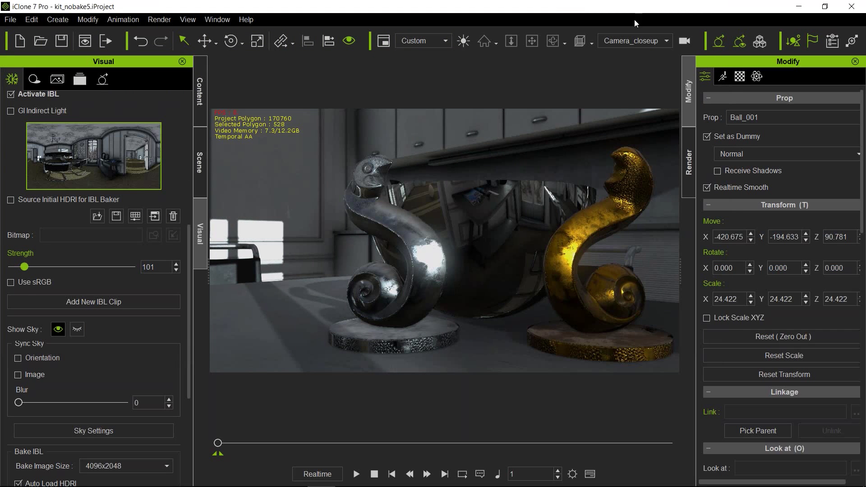
Step: Check the kitchen lighting through Camera_move_in and return to the Camera_closeup view of the metal ornaments
click(629, 39)
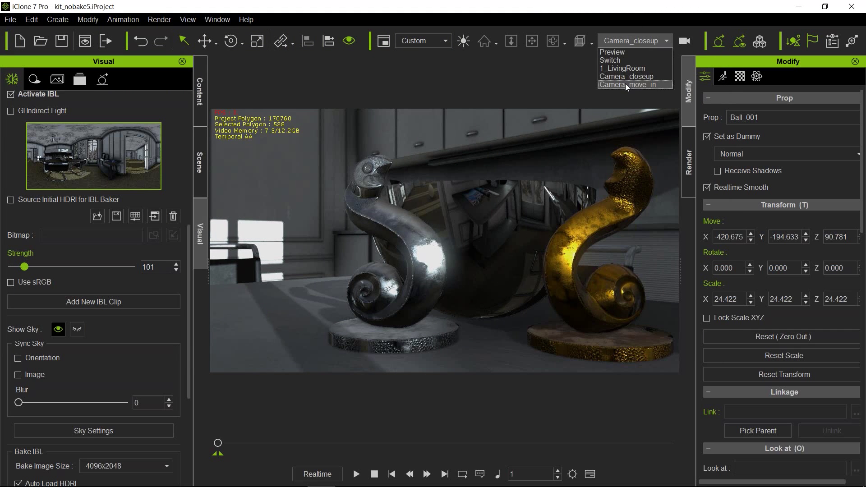
click(625, 83)
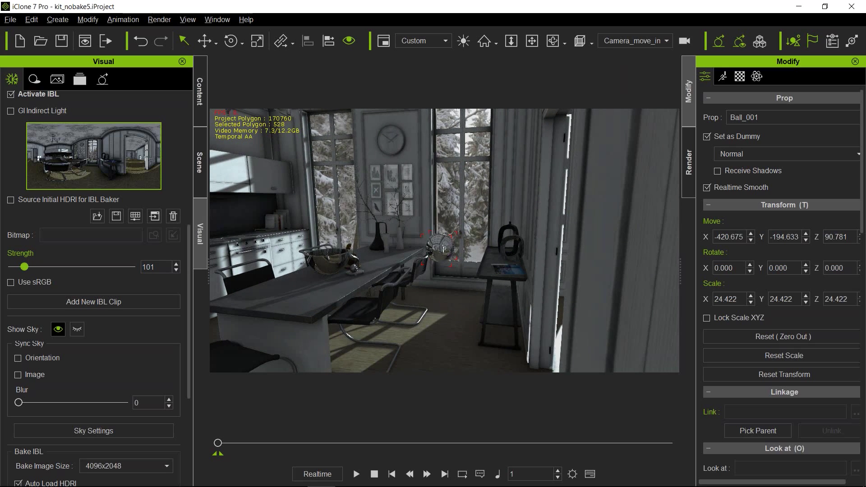
click(622, 42)
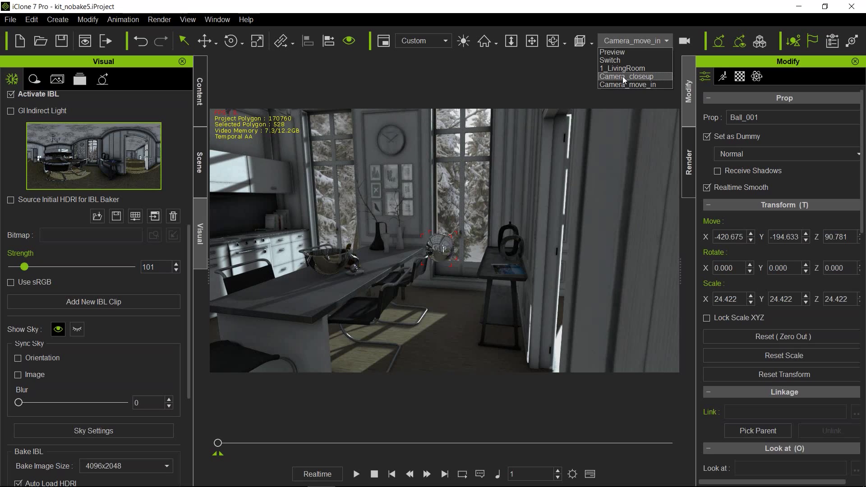
click(622, 77)
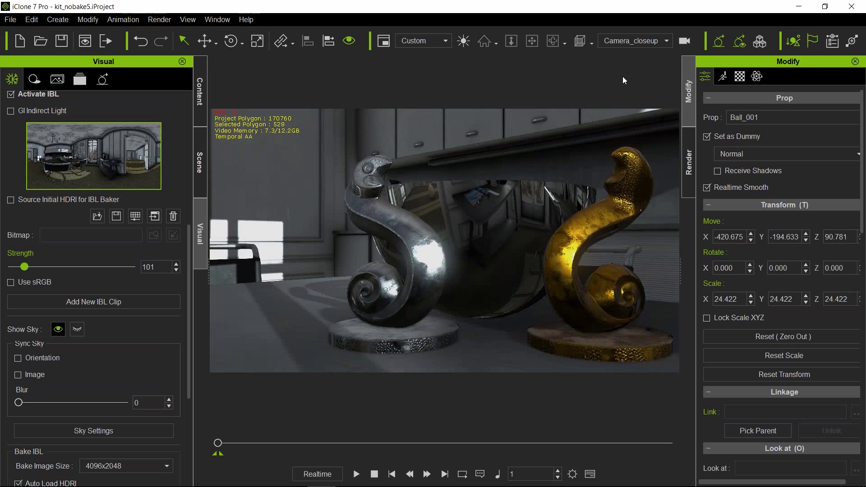
Step: Select the bowl with the Move tool and load Good_ktichen_ILB_closeup from the Texture folder as the IBL image
click(498, 234)
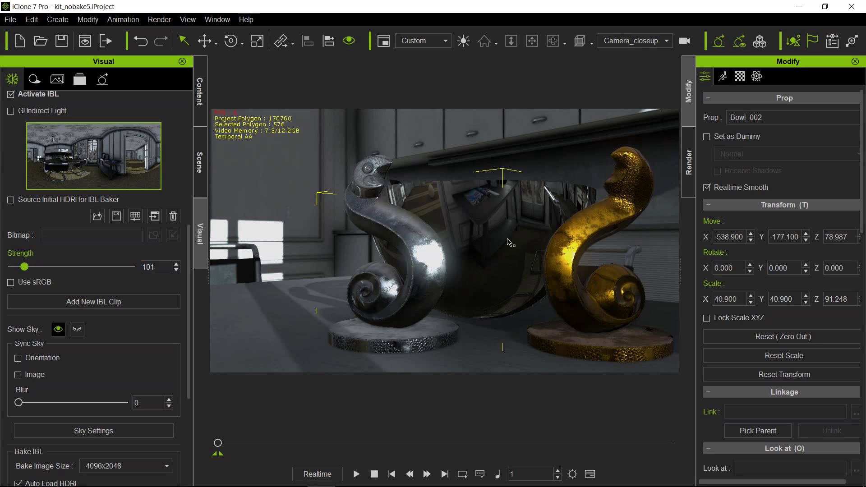
key(w)
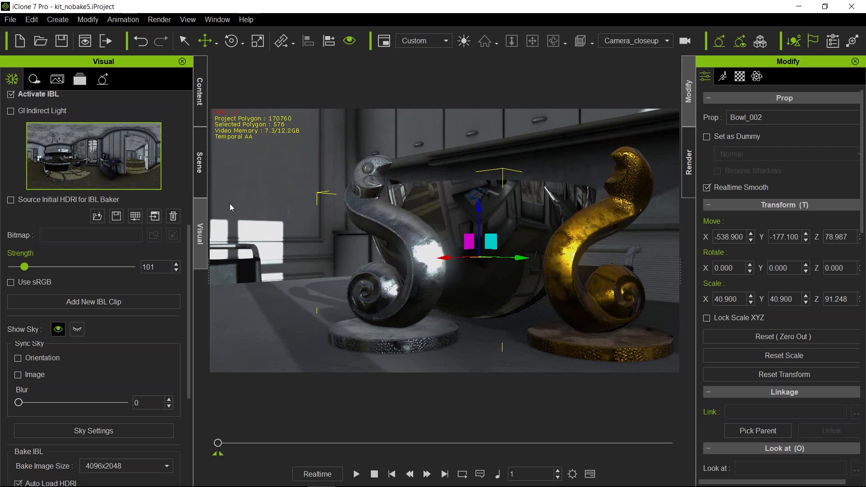
scroll(138, 367, down, 1)
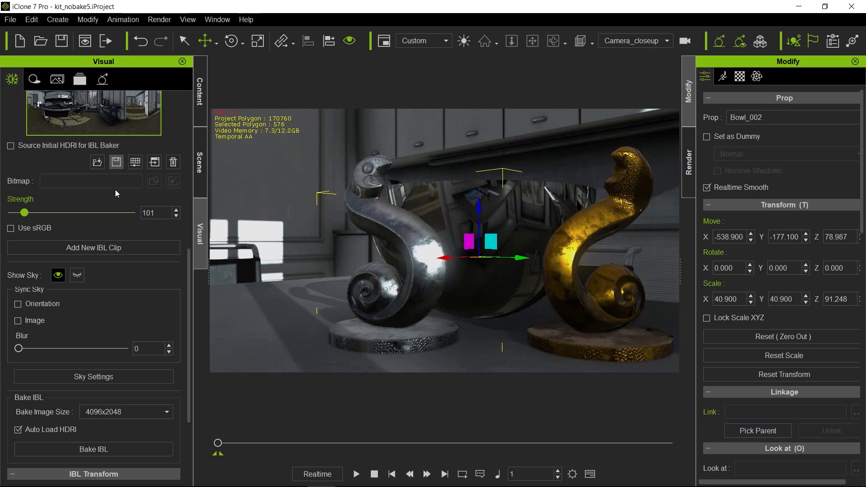
click(96, 162)
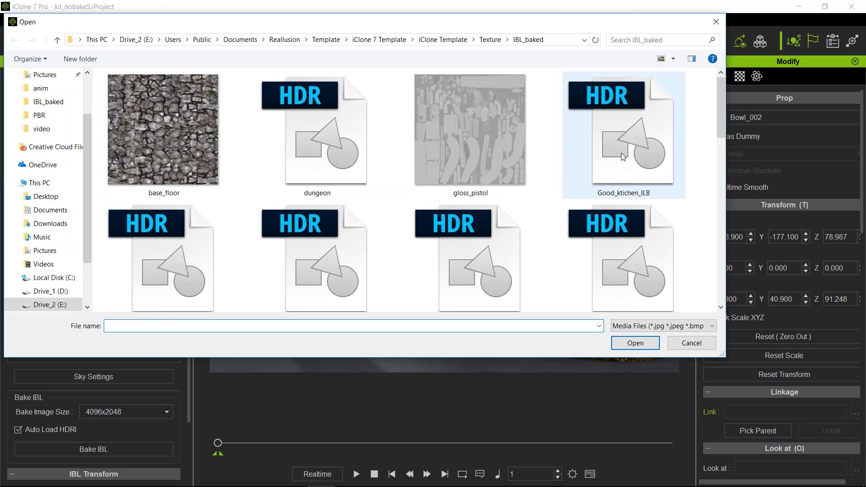
scroll(620, 153, down, 3)
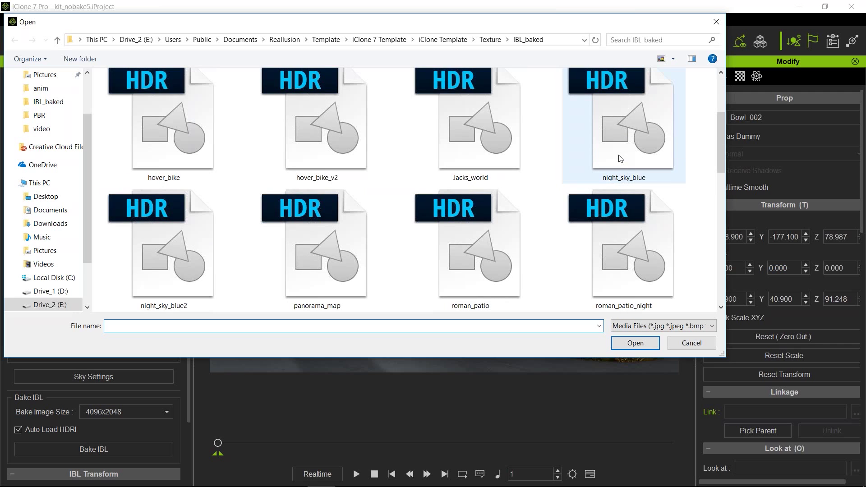
scroll(618, 156, up, 3)
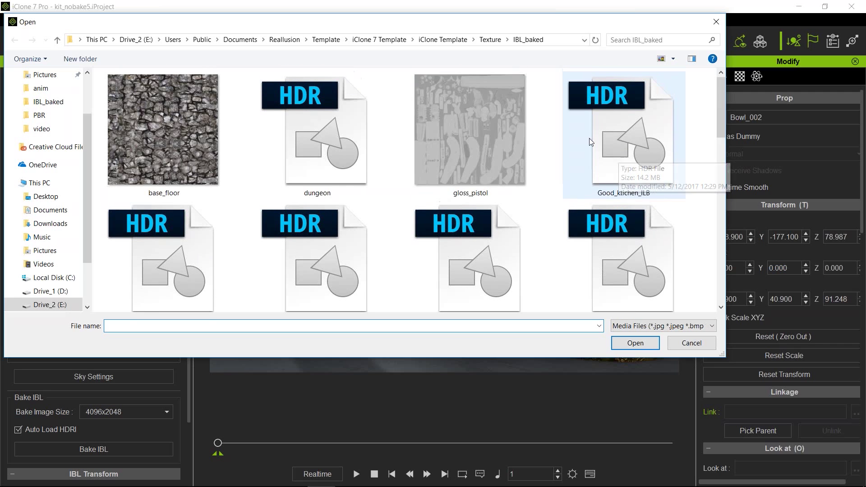
click(490, 40)
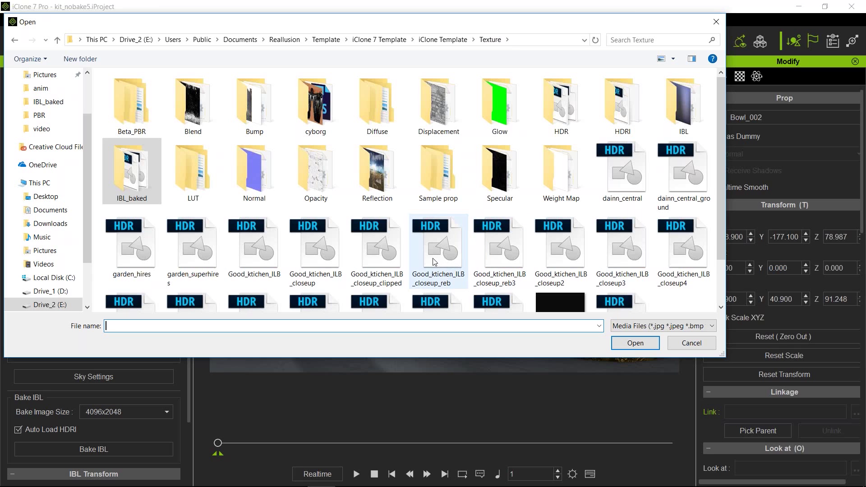
double_click(315, 242)
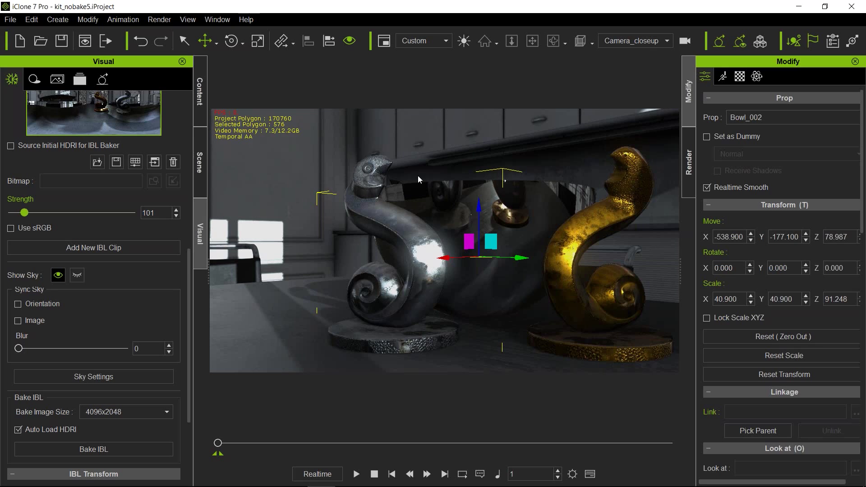
Step: Set the bowl's pivot to the bottom centre of its bounding box
scroll(783, 255, down, 3)
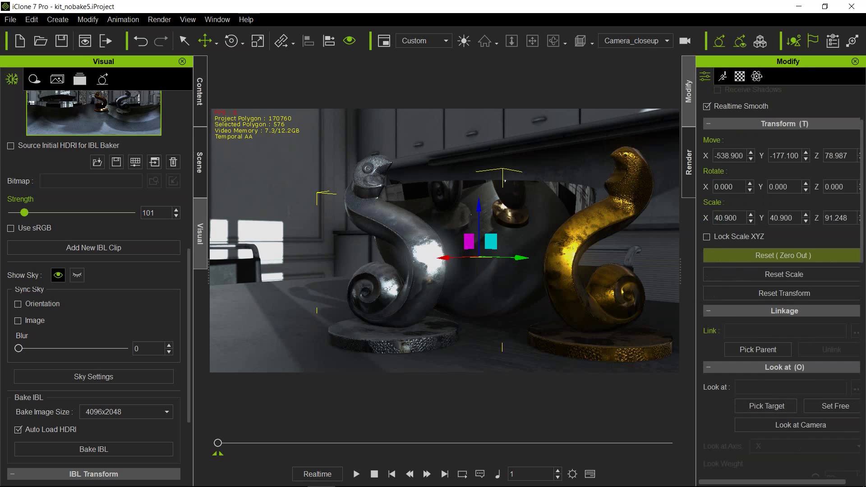
scroll(734, 320, down, 15)
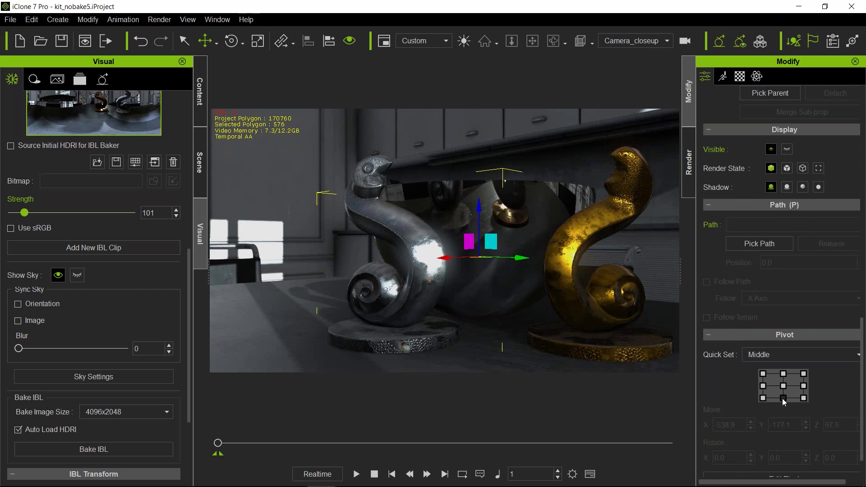
click(783, 399)
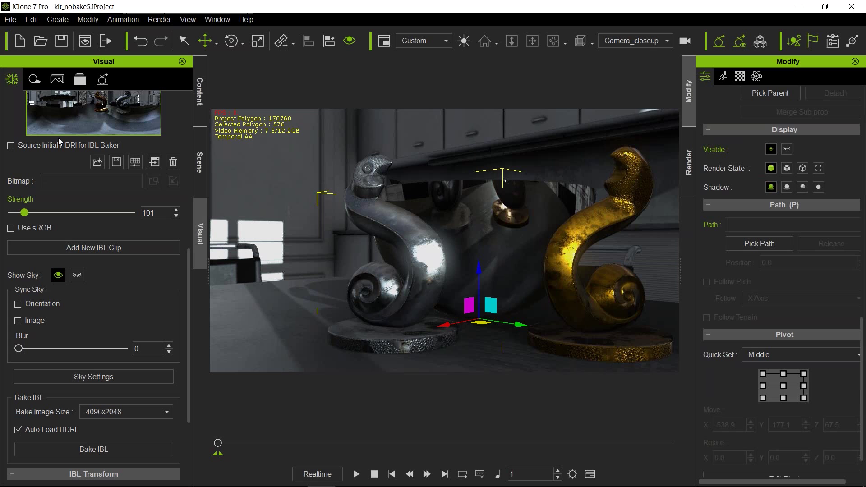
Step: Load Good_ktichen_ILB_closeup_clipped as the IBL image and set the bowl's pivot to its centre
click(97, 162)
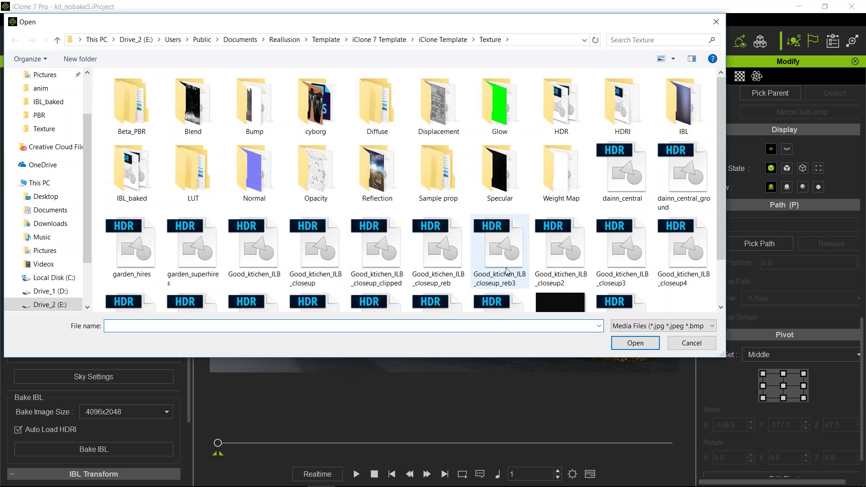
click(372, 247)
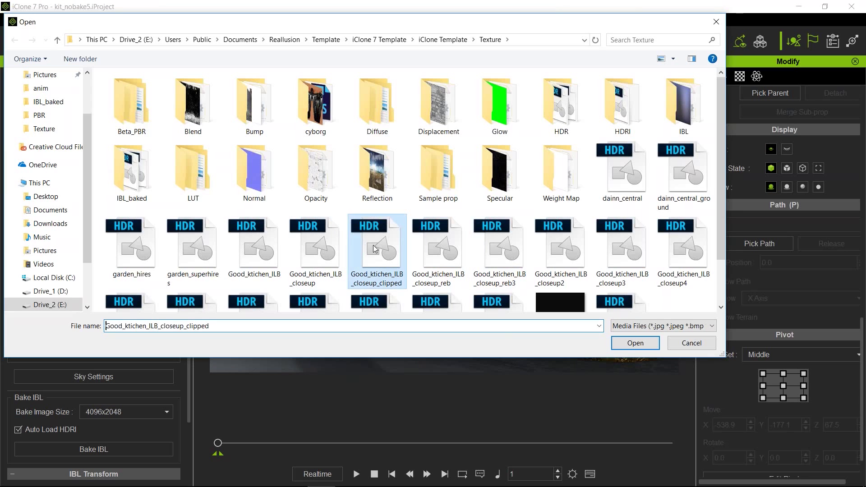
double_click(371, 250)
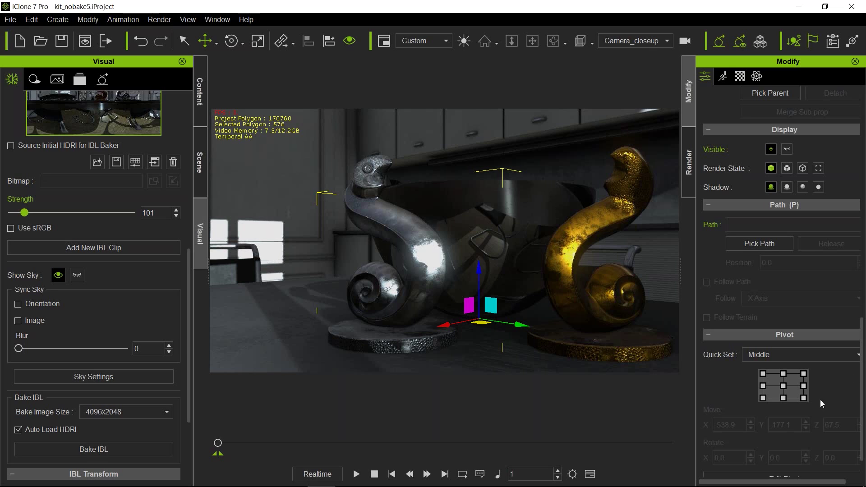
click(783, 387)
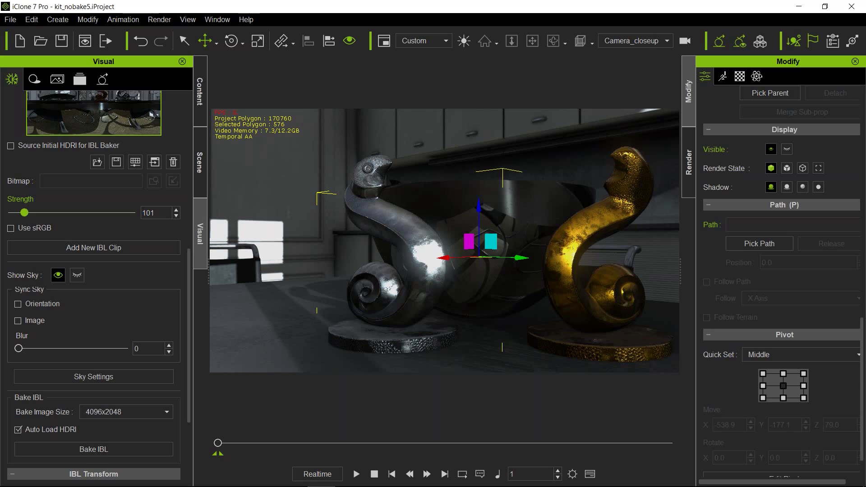
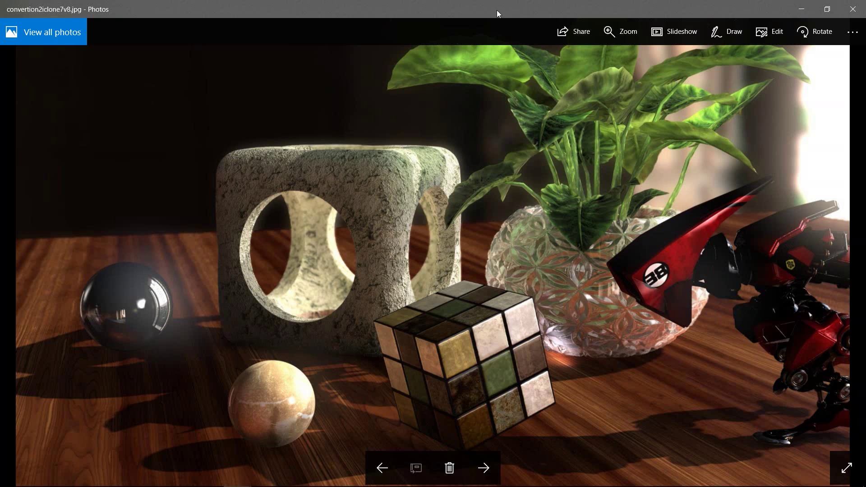
Step: Switch to the Genie Lamp page on Sketchfab in Chrome and view its FBX download details, then close them and minimise the browser
drag(497, 10, 865, 67)
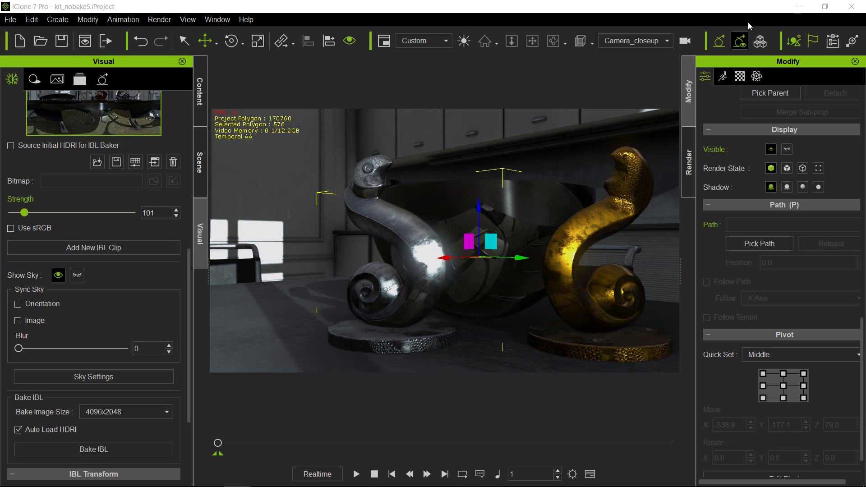
click(799, 8)
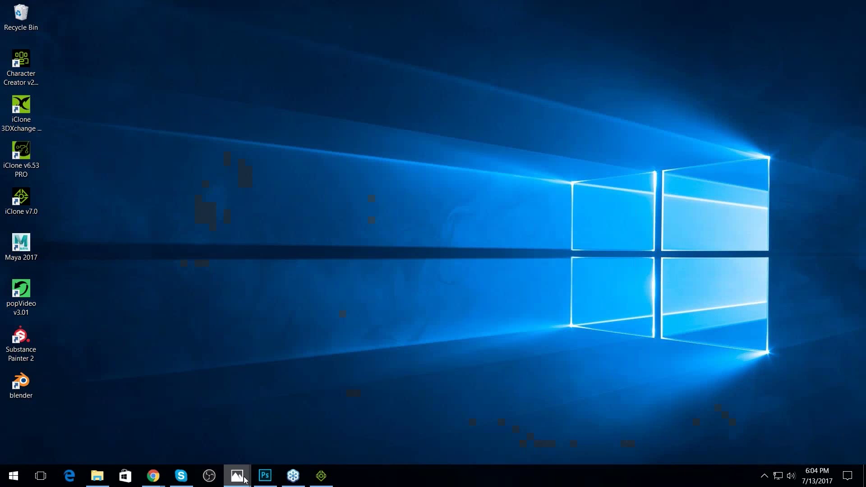
mouse_move(154, 479)
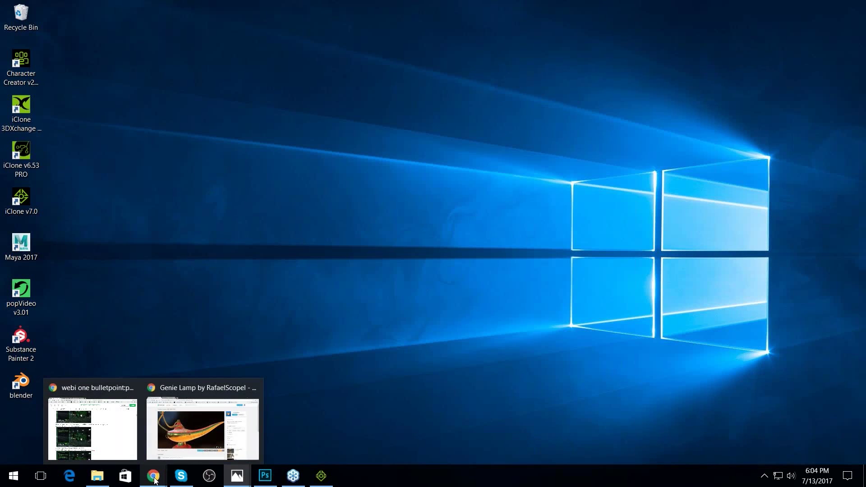
click(156, 440)
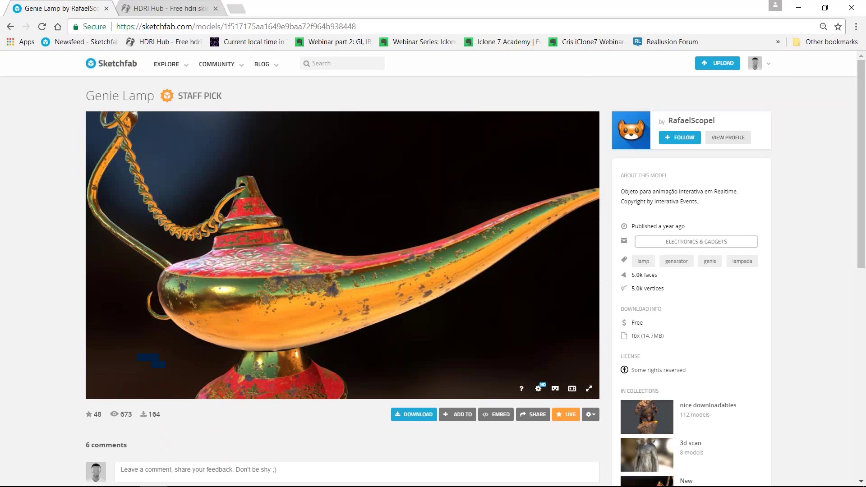
click(652, 336)
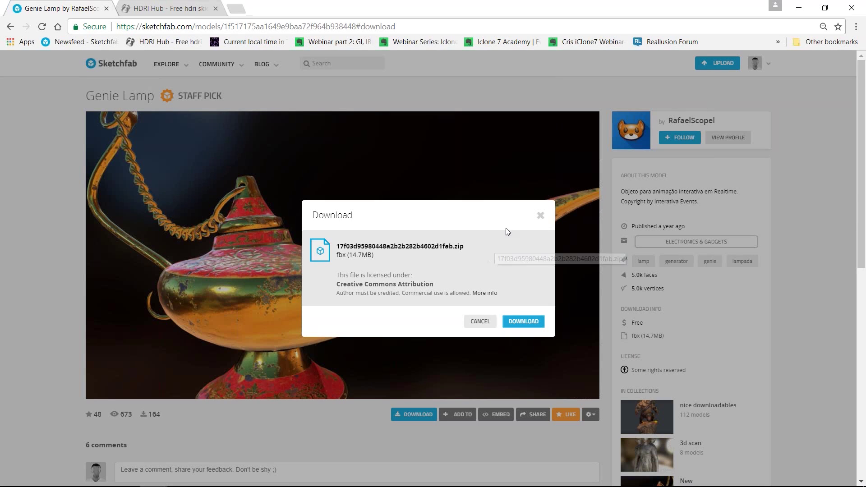
click(540, 216)
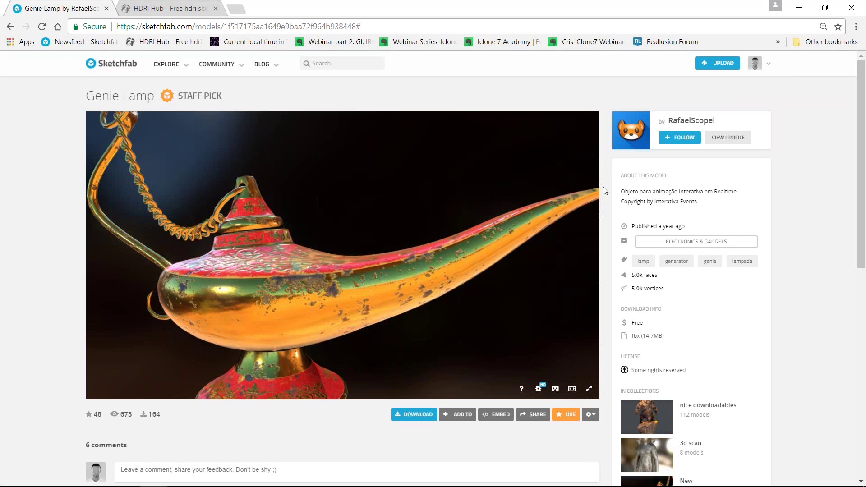
click(800, 9)
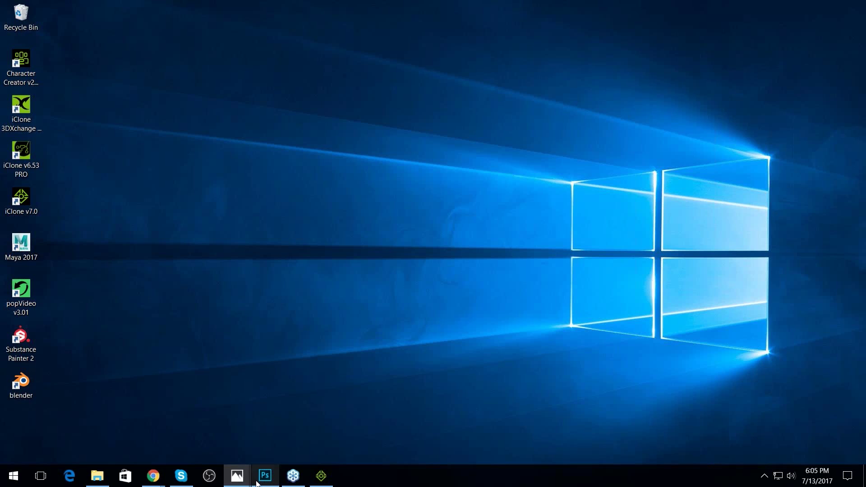
Step: Open the 050PBR_Outline_05 slide in Photos and advance to 051PBR_Outline_06
click(242, 479)
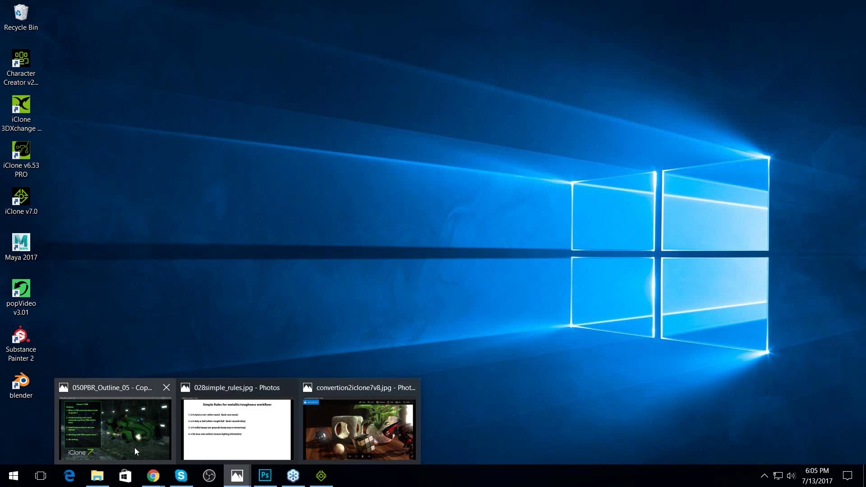
click(134, 445)
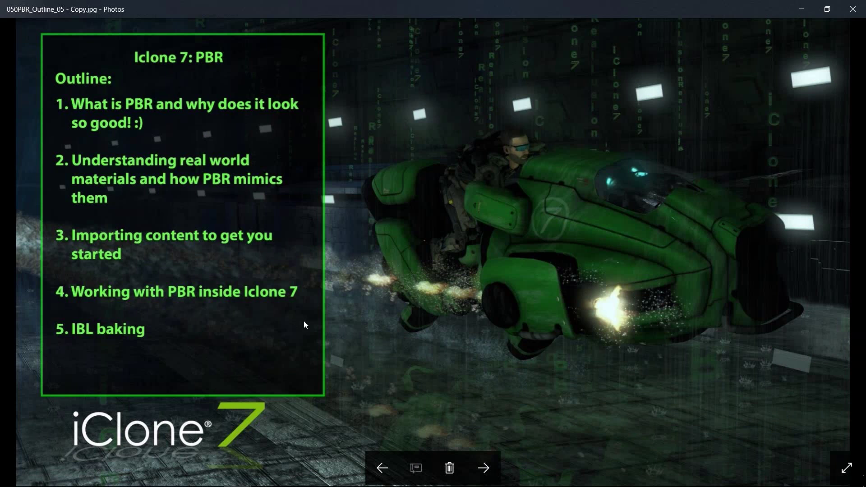
key(Right)
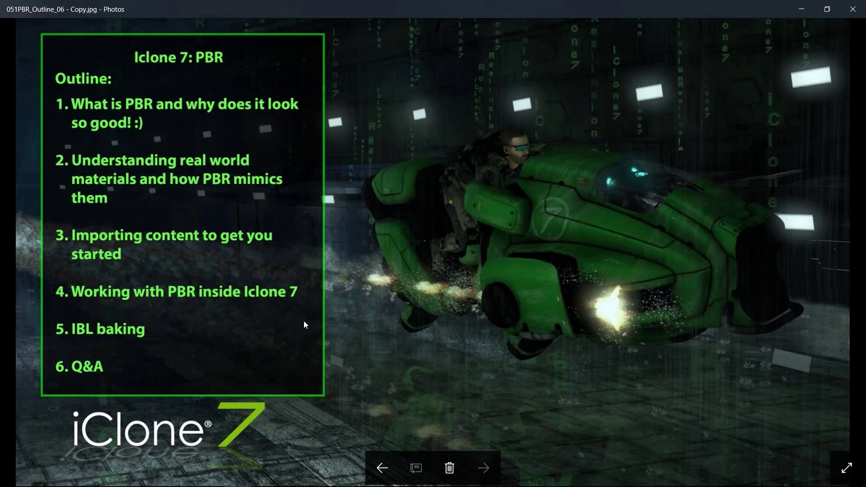
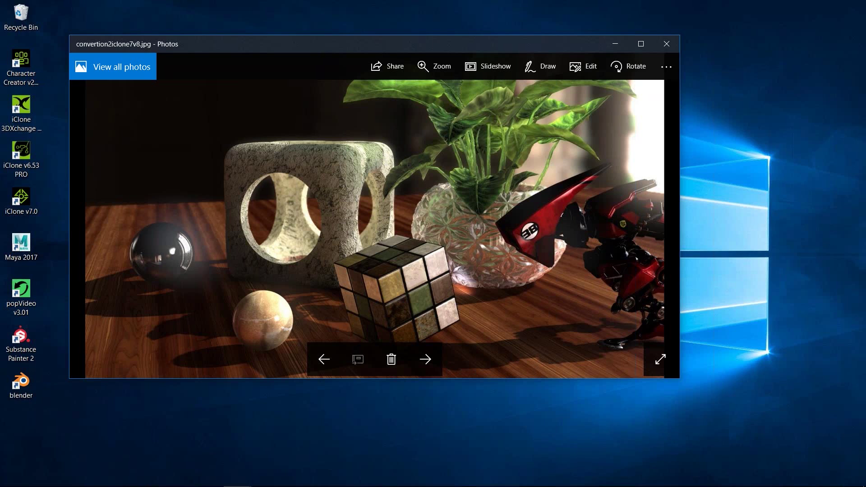
Step: Switch to the robot-and-plant video in Movies & TV, maximise it and play it
key(alt+Tab)
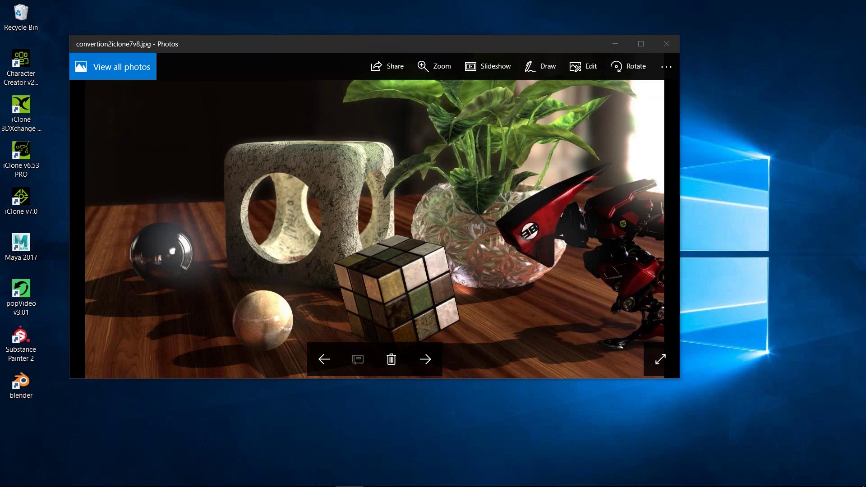
drag(865, 82, 323, 41)
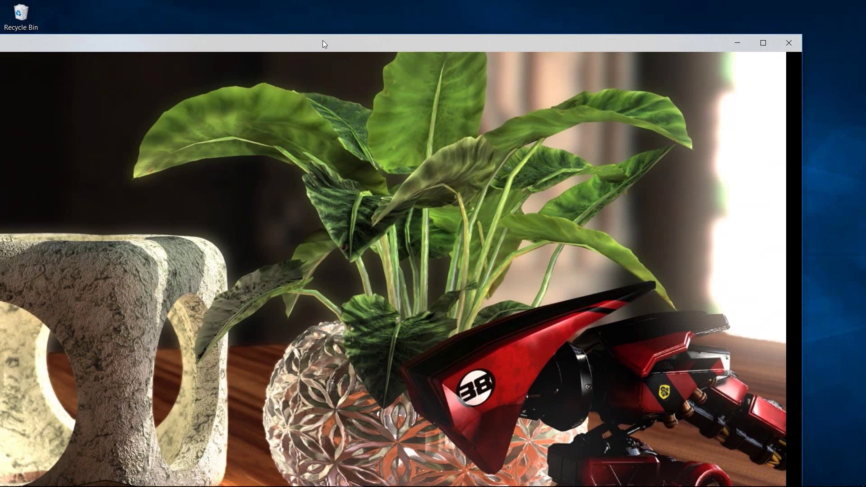
double_click(323, 44)
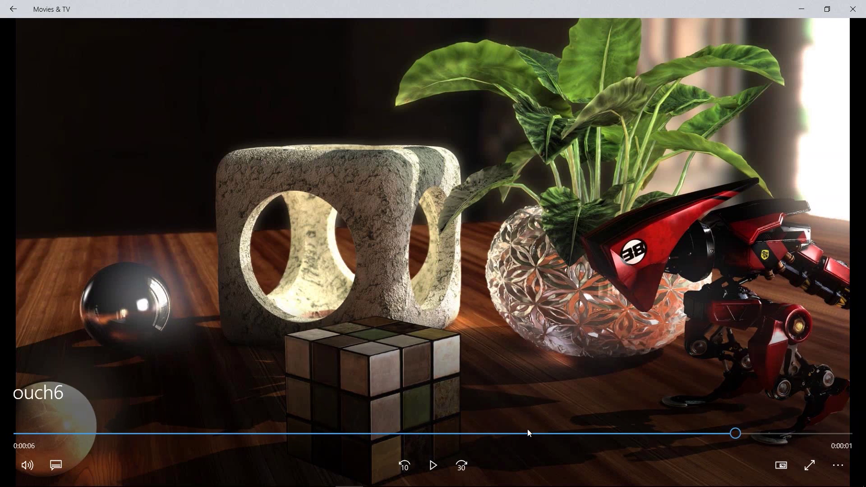
click(432, 466)
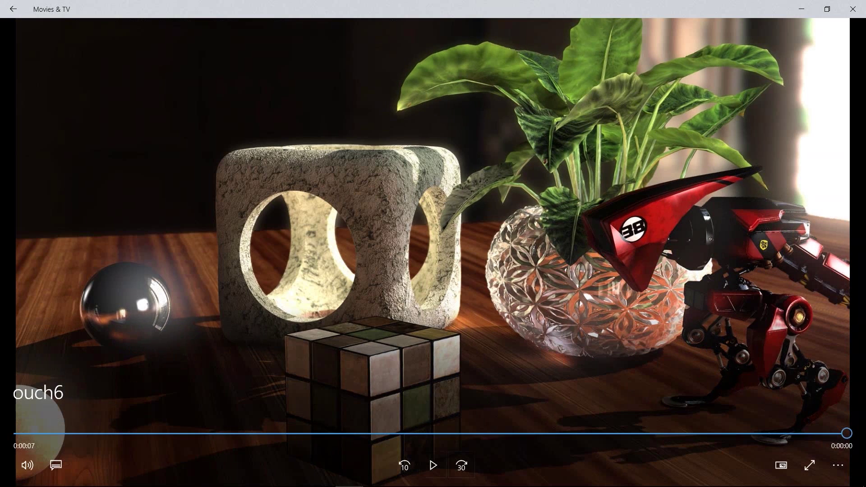
click(434, 472)
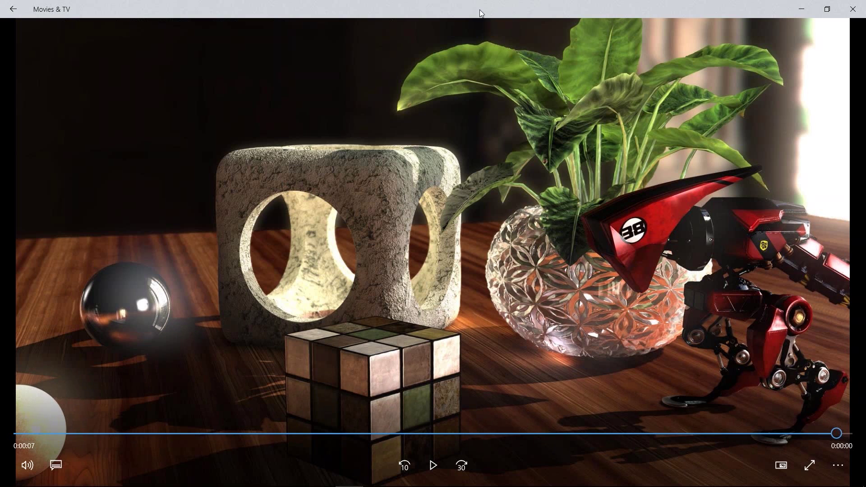
Step: View convertion2iclone7v8.jpg maximised in Photos, and return to the kitchen project in iClone
drag(480, 20, 496, 115)
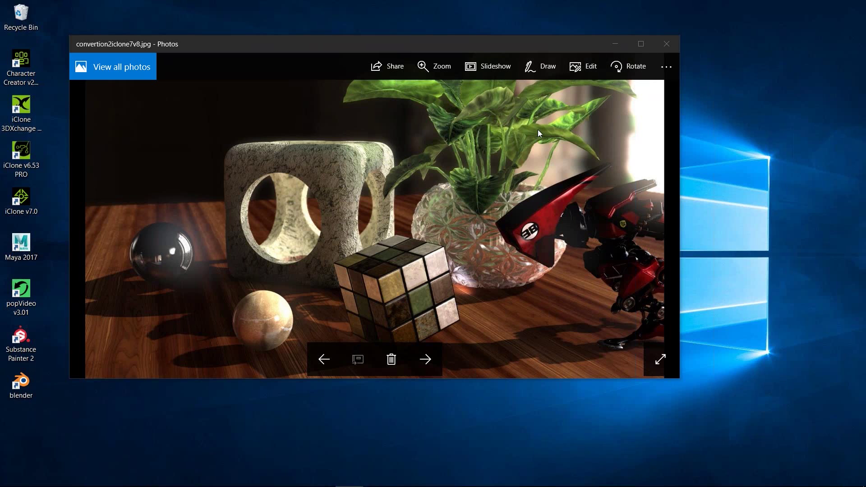
double_click(527, 41)
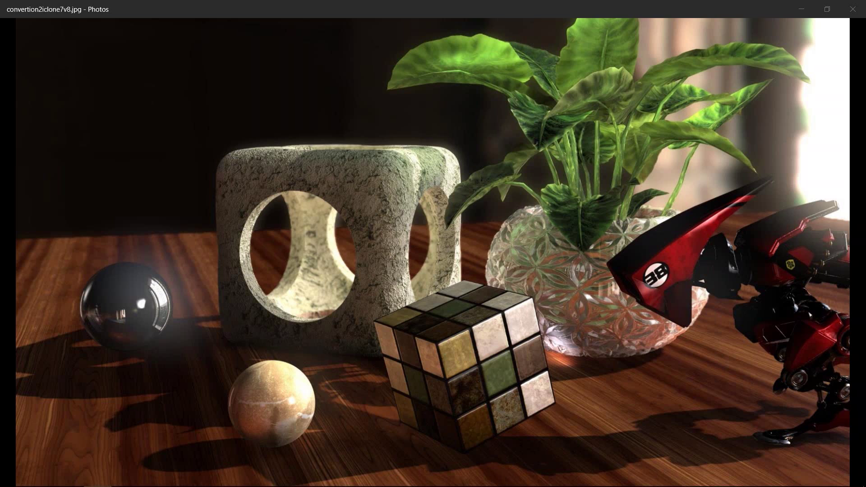
click(804, 8)
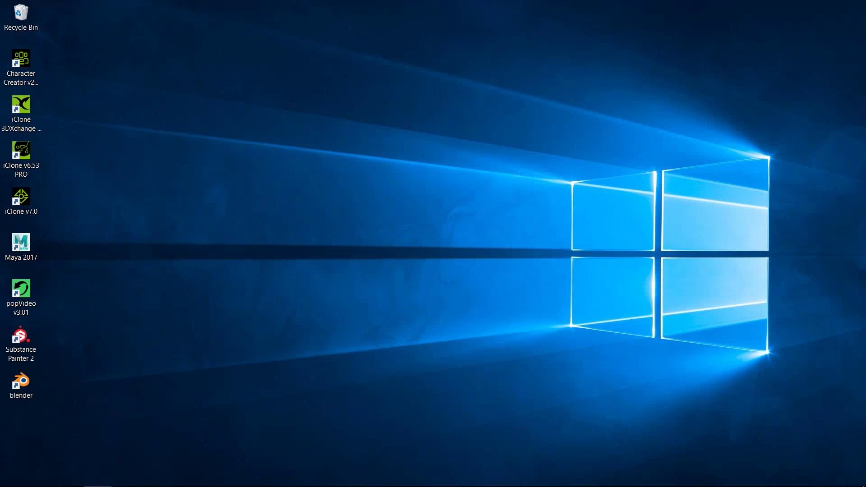
mouse_move(182, 486)
click(323, 474)
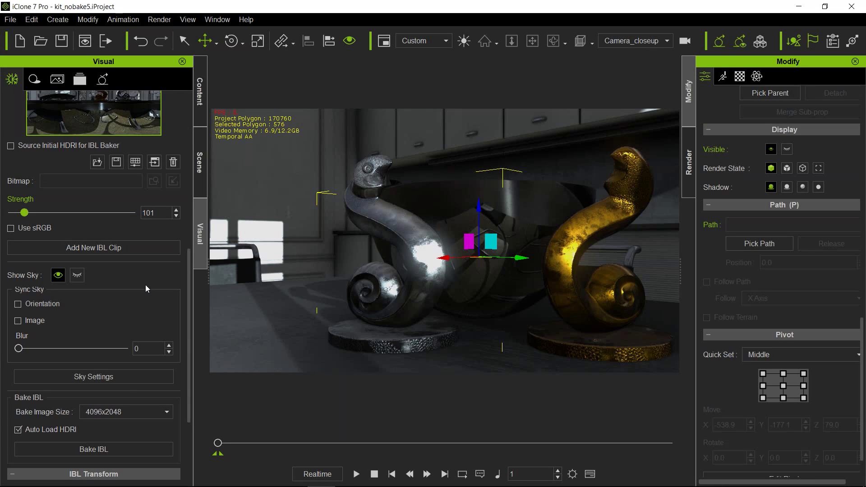
Step: Open the sky settings and enable Orientation and Image under Sync Sky
click(125, 380)
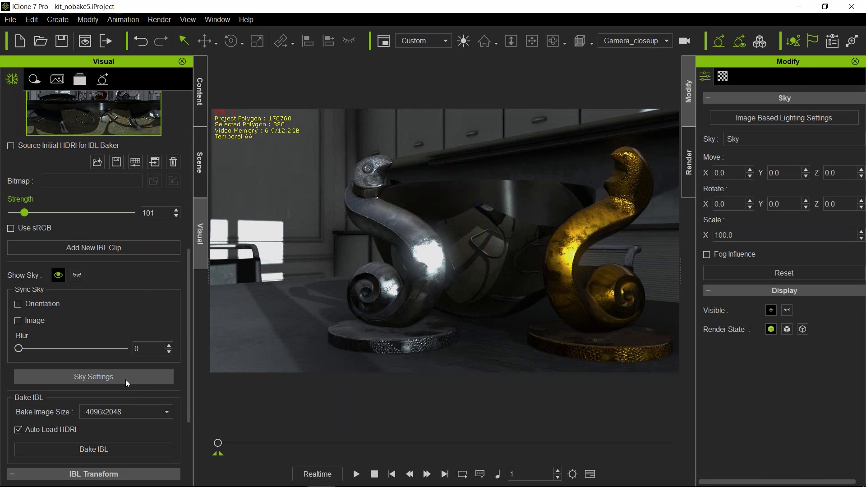
click(34, 304)
click(28, 318)
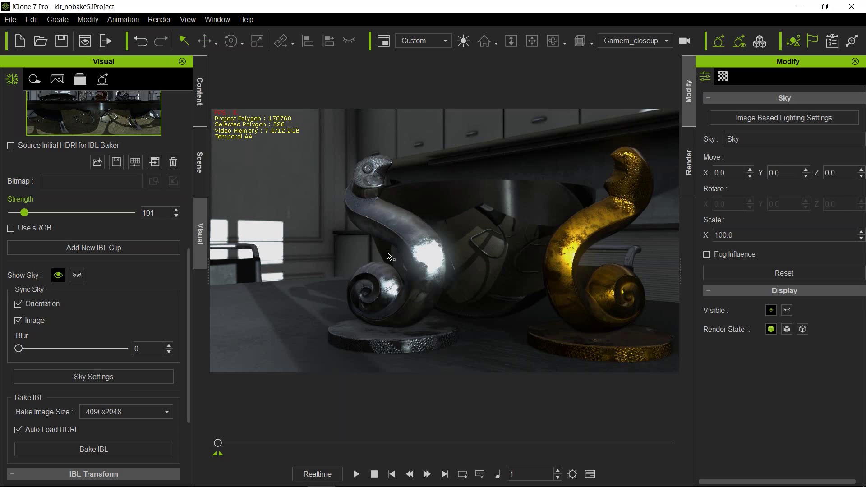
Step: Rotate the IBL environment to shift the bowl's reflections, and move along the timeline to frame 682 and back to frame 596
click(440, 227)
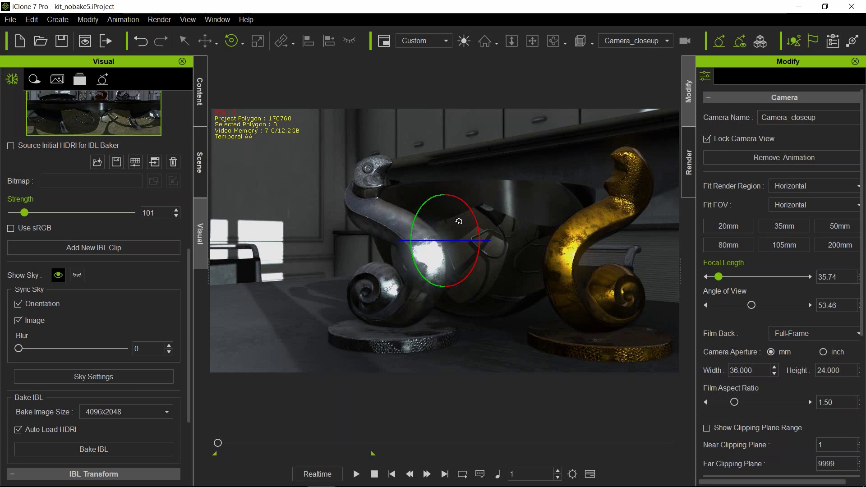
drag(456, 237, 452, 239)
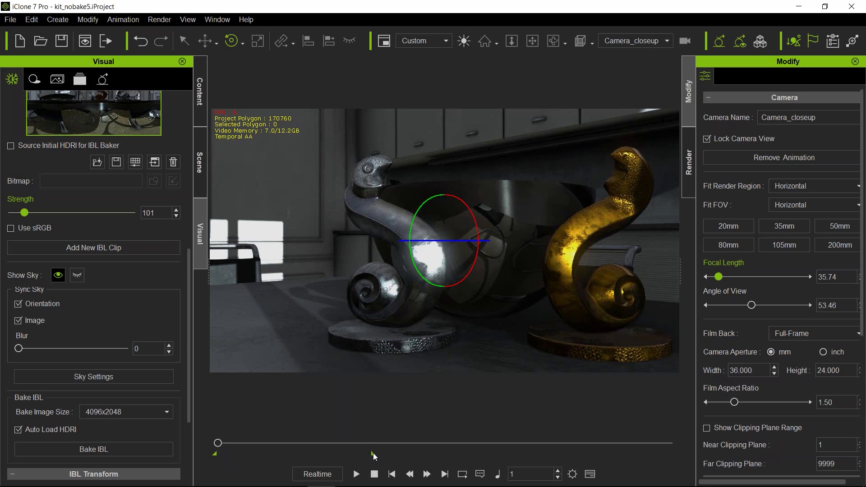
drag(218, 443, 389, 443)
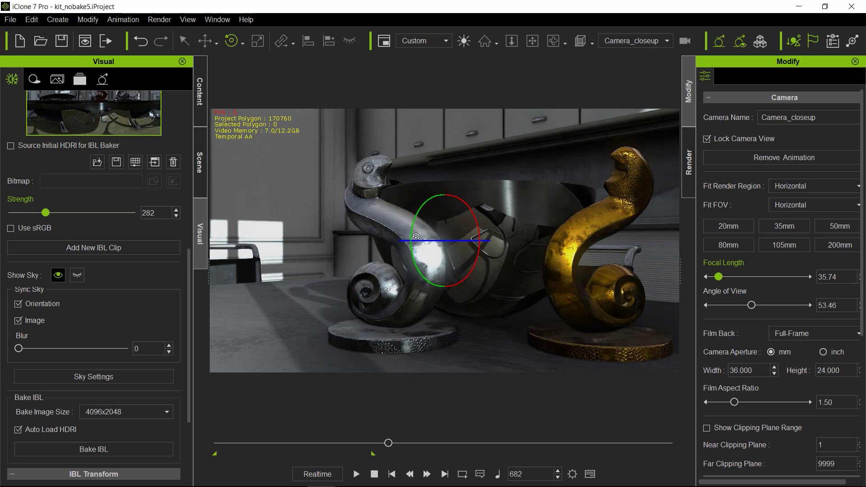
drag(431, 236, 506, 246)
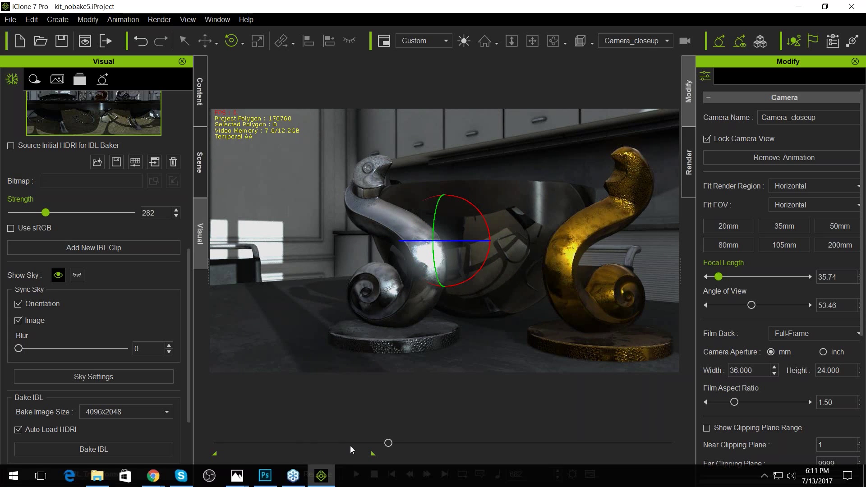
drag(350, 444, 378, 443)
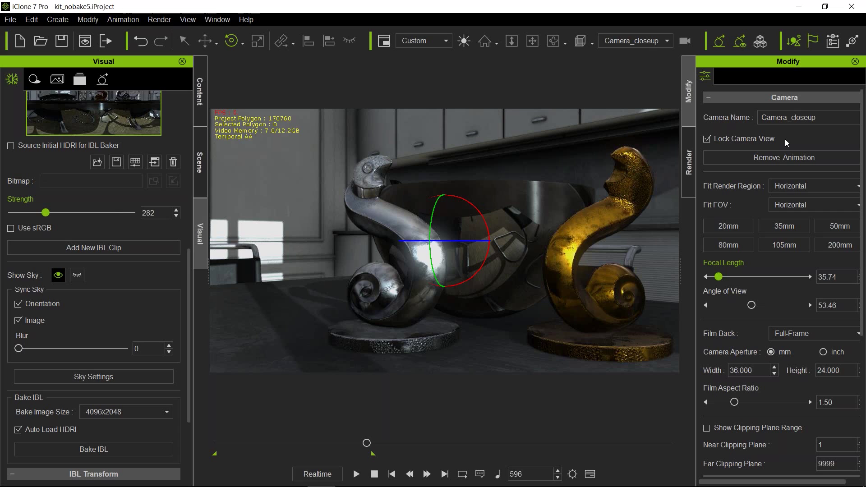
Step: Select the gold ornament and examine its Roughness texture in Adjust Color along with its texture, UV and material settings
click(588, 220)
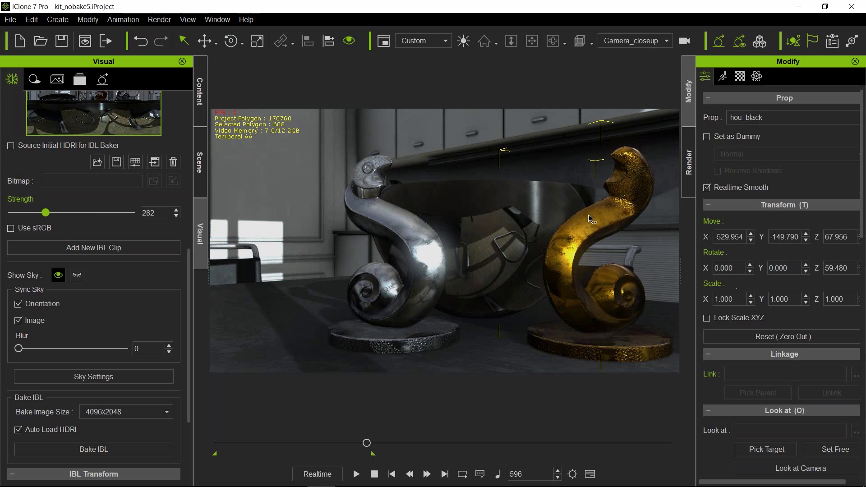
click(740, 76)
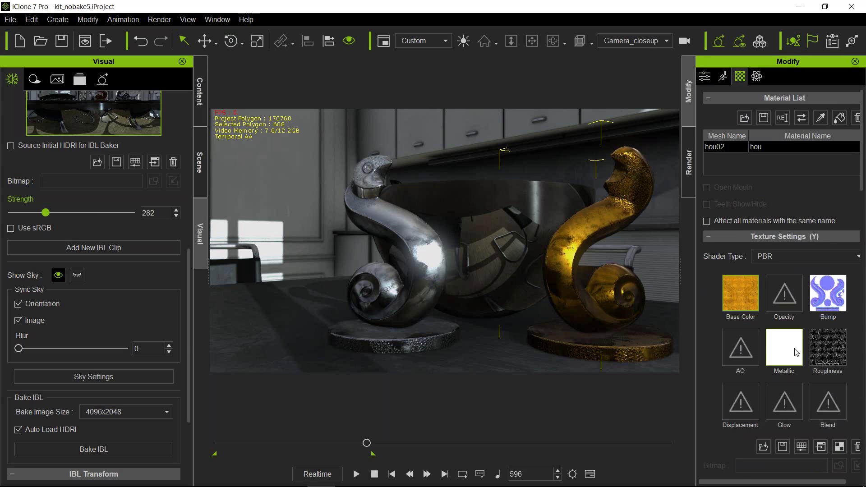
scroll(798, 352, down, 2)
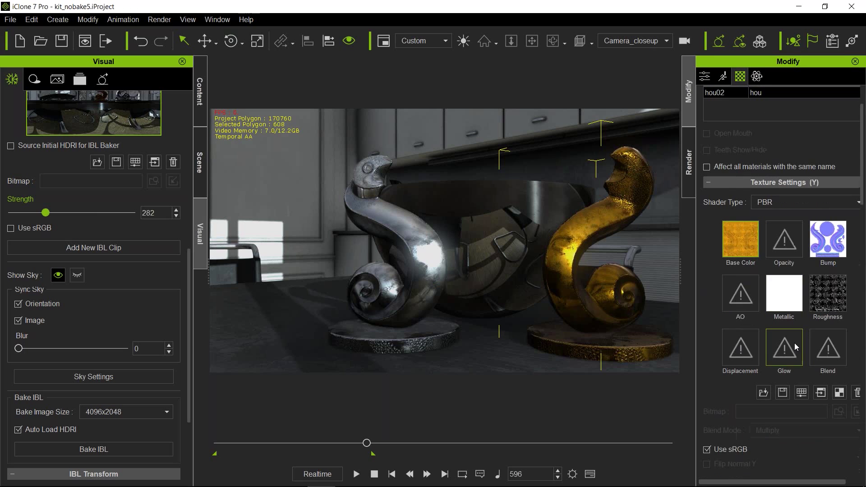
double_click(827, 293)
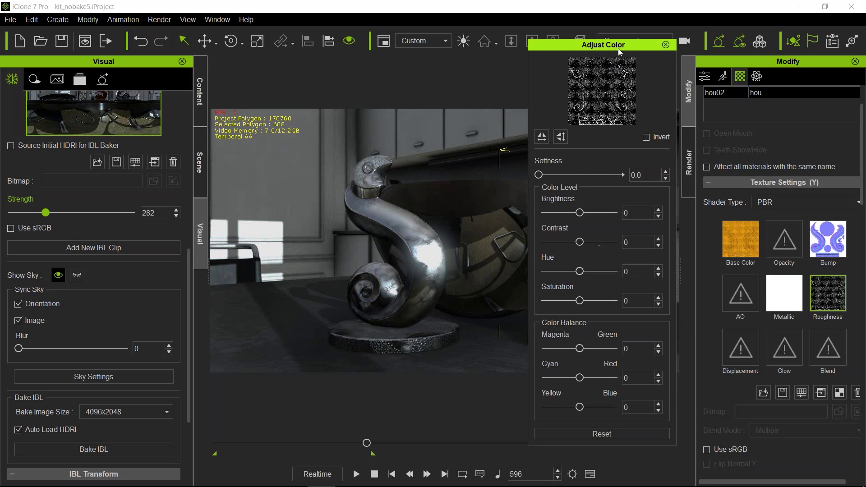
drag(617, 46, 285, 43)
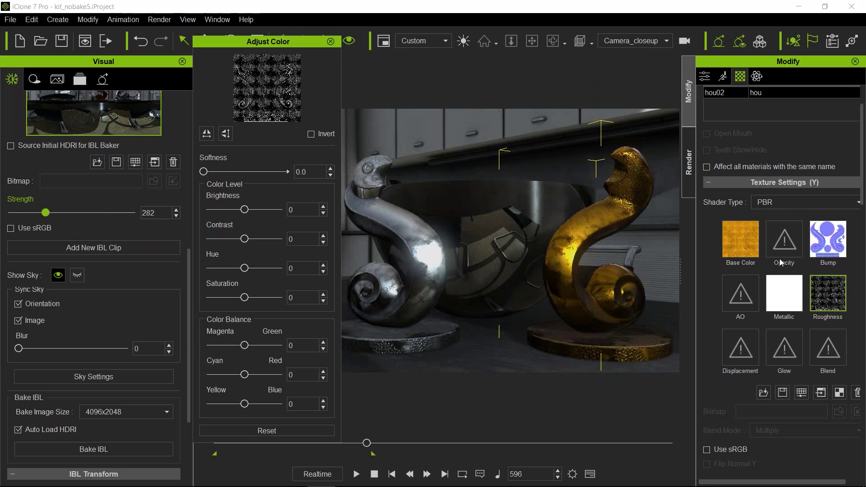
scroll(792, 283, down, 3)
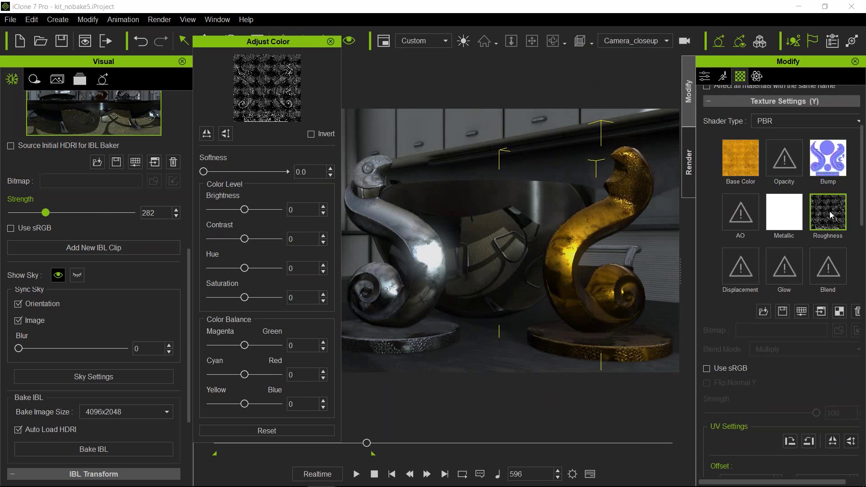
scroll(818, 240, down, 7)
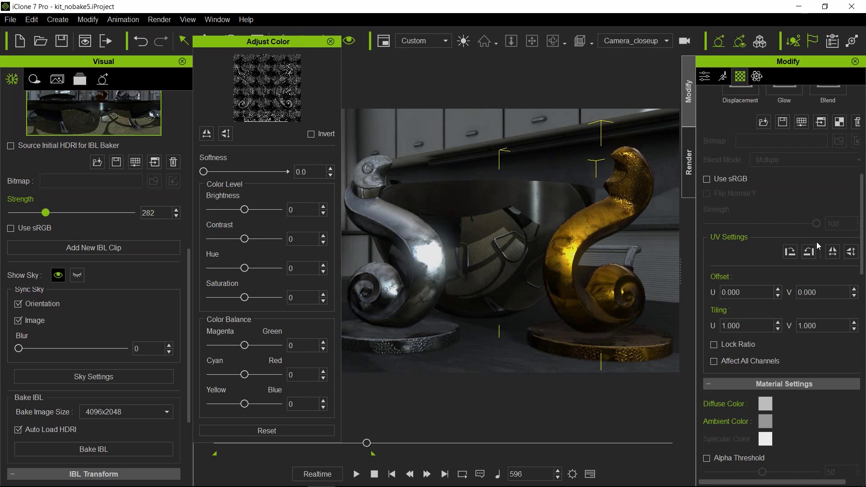
scroll(816, 242, up, 7)
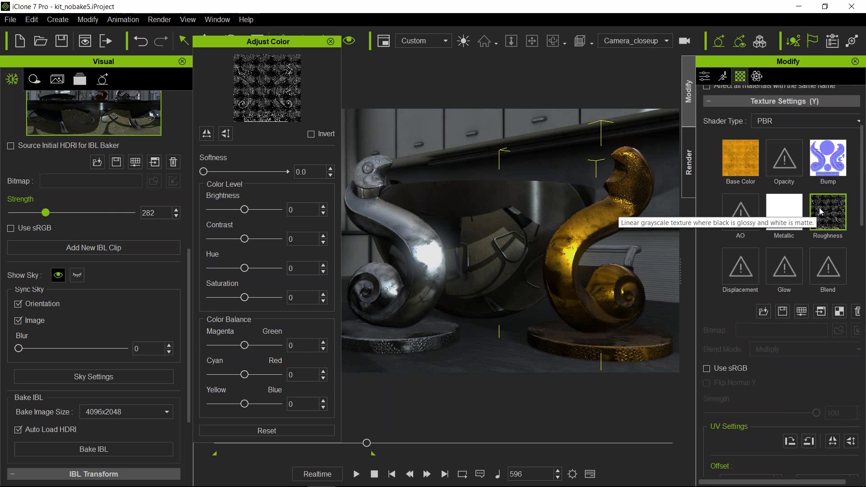
Step: Set the gold ornament's Base Color texture strength to 7 at frame 596, and scrub the timeline back to frame 30
click(744, 159)
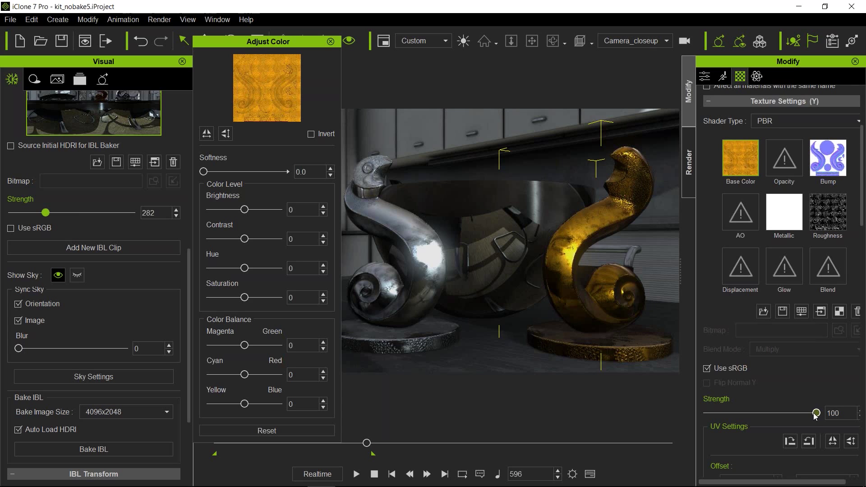
drag(817, 413, 715, 413)
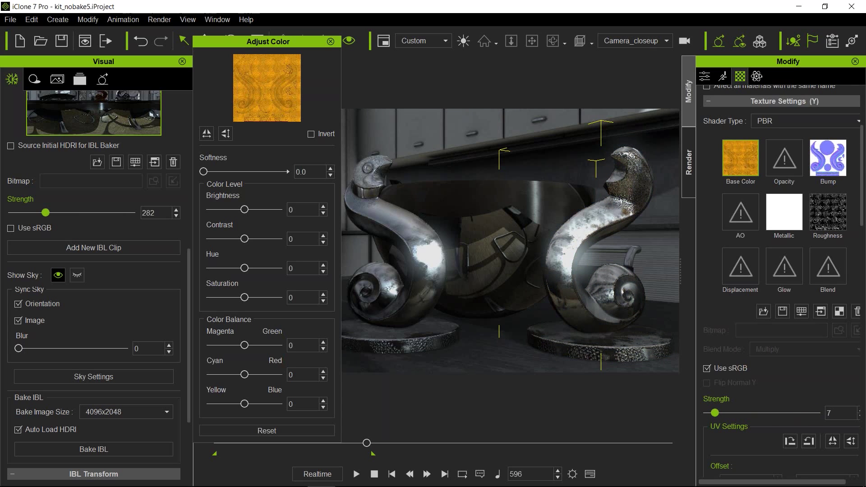
click(239, 446)
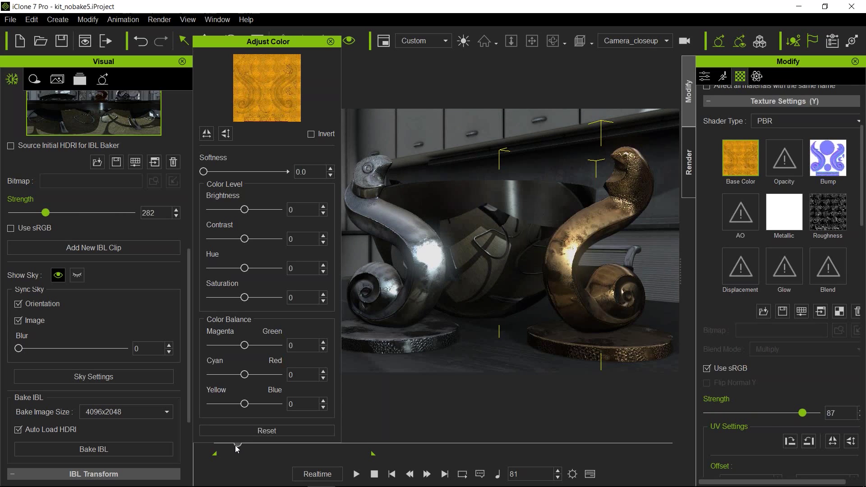
mouse_move(235, 446)
mouse_down()
mouse_move(387, 451)
mouse_move(227, 454)
mouse_up()
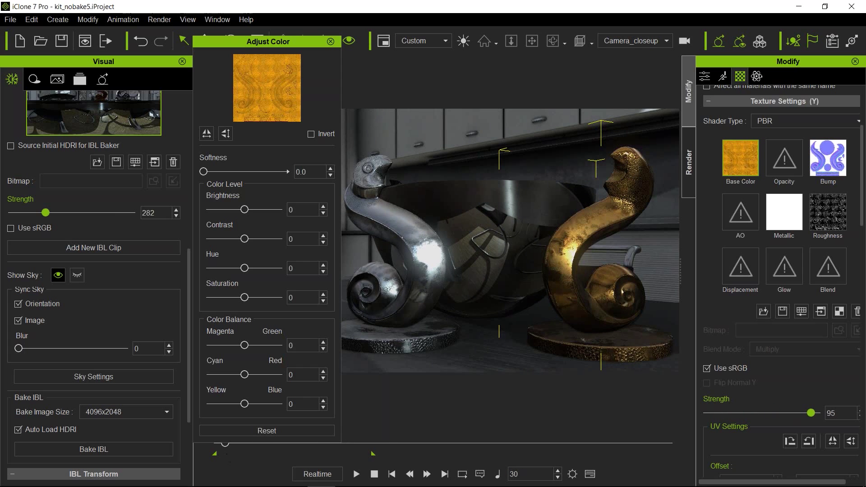
Step: Examine the gold ornament's Metallic texture along with its UV and material settings
click(792, 212)
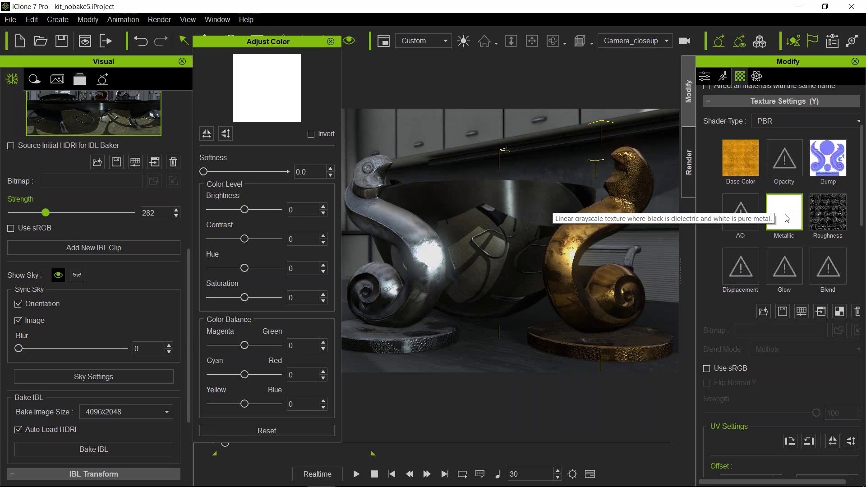
scroll(773, 346, down, 3)
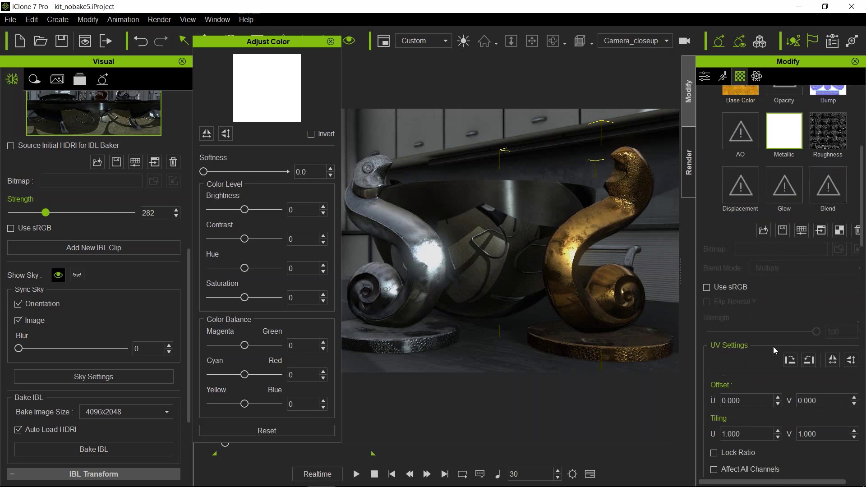
scroll(773, 360, down, 5)
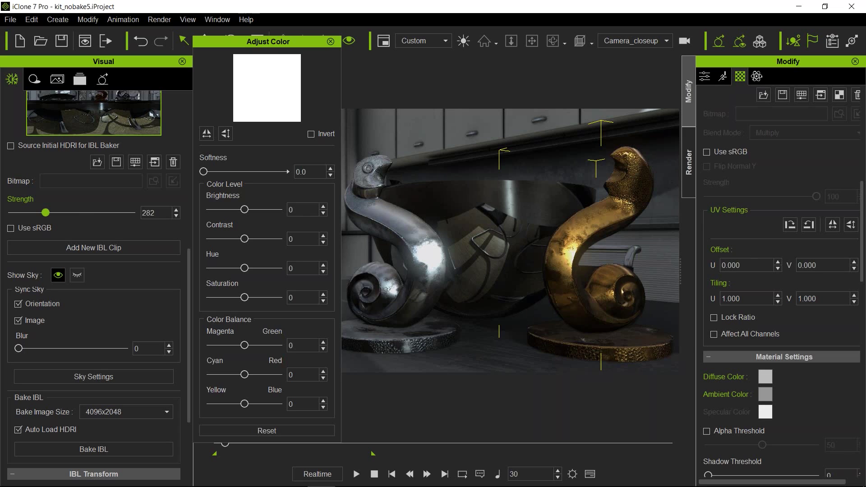
scroll(760, 190, up, 5)
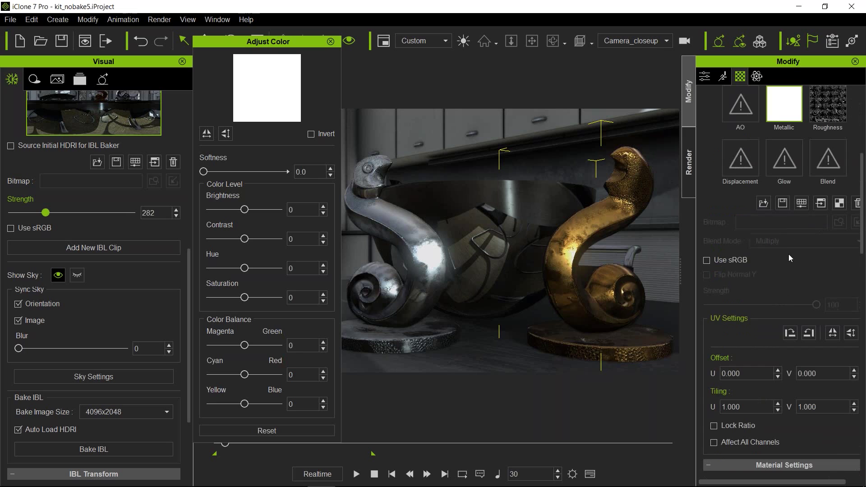
scroll(788, 319, up, 1)
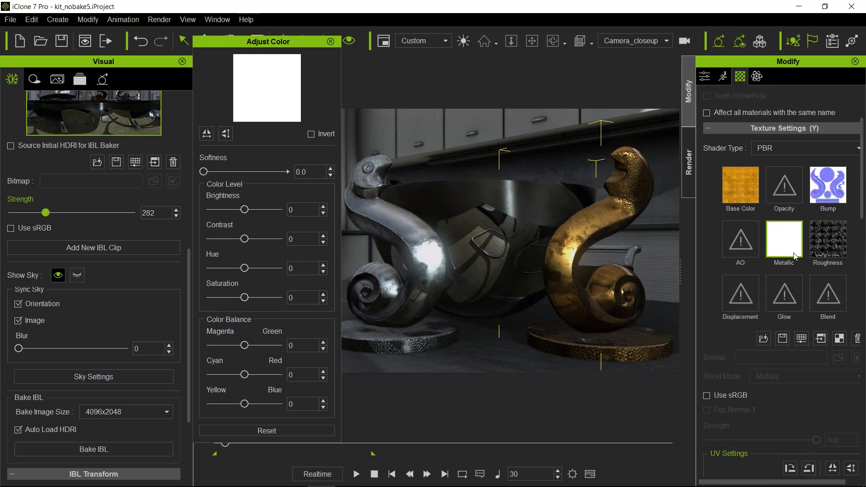
Step: Review the gold ornament's Roughness texture together with its UV, material and GI settings, and close Adjust Color
click(839, 235)
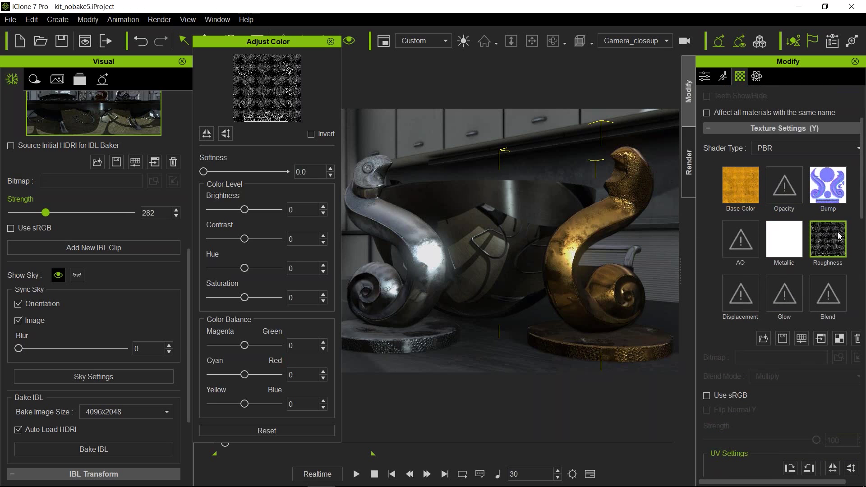
scroll(787, 320, down, 7)
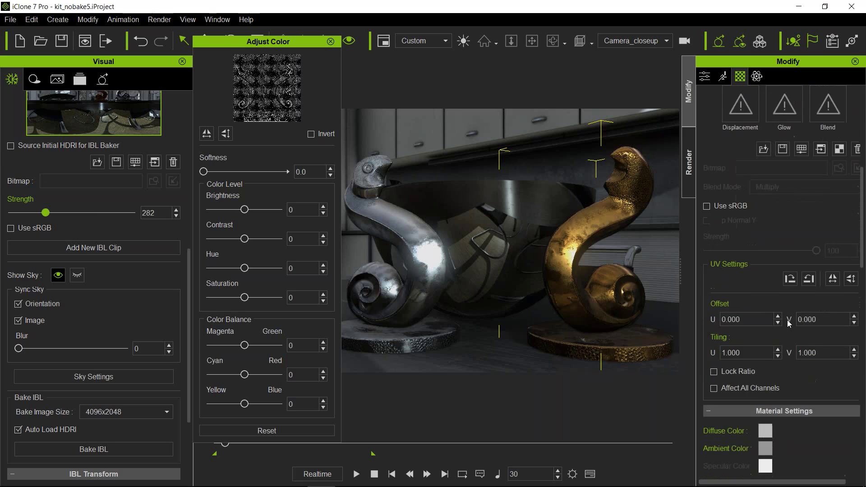
scroll(787, 320, down, 6)
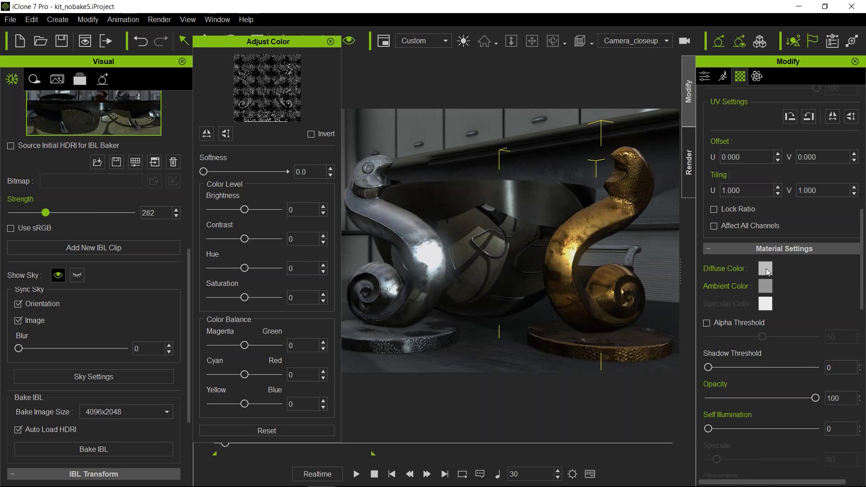
scroll(807, 290, down, 2)
scroll(809, 294, down, 3)
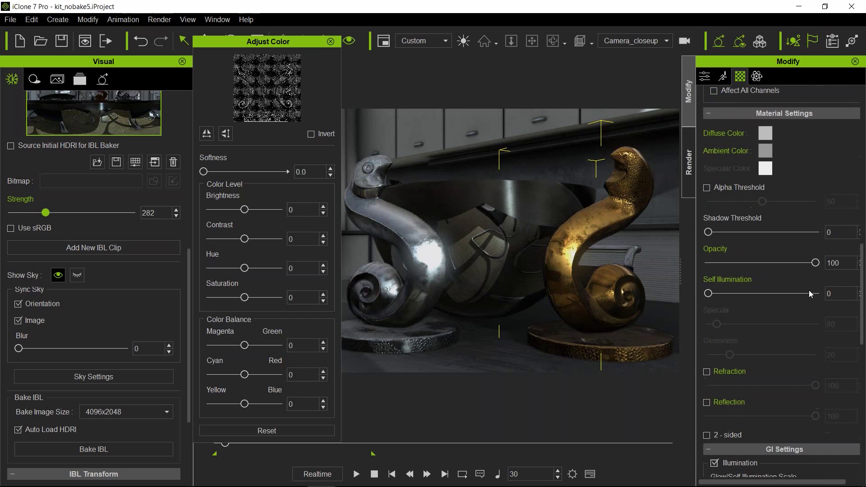
scroll(775, 369, down, 3)
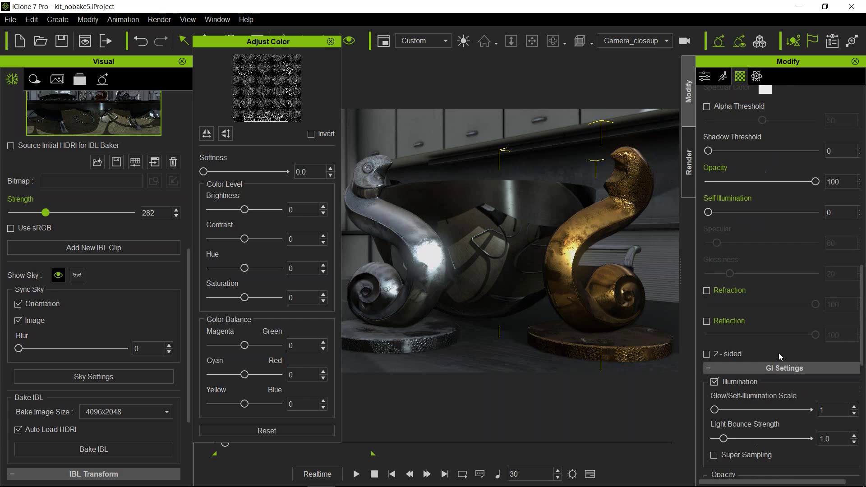
scroll(784, 349, up, 20)
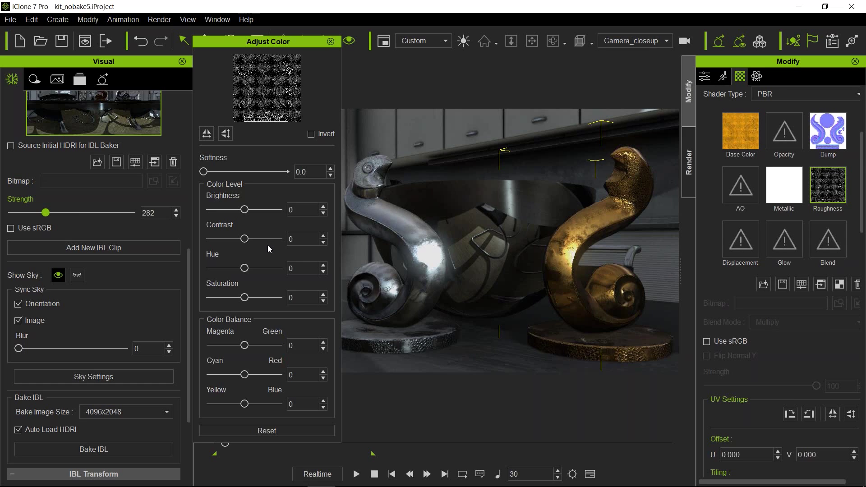
click(331, 42)
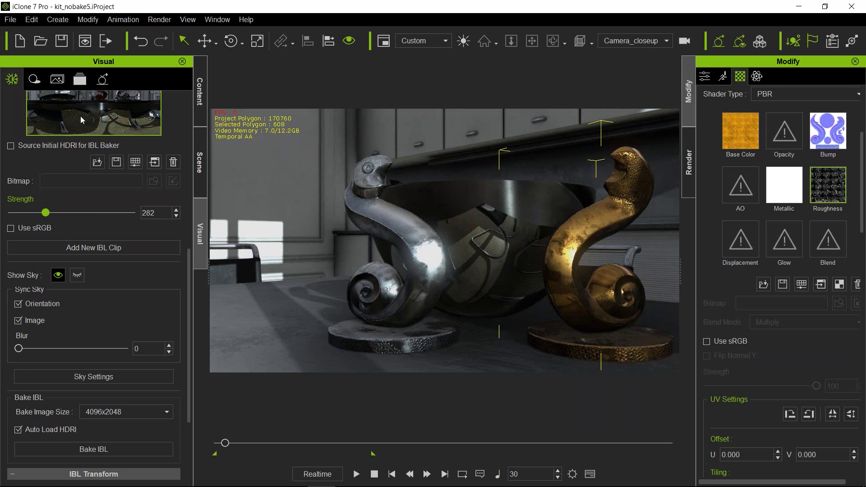
Step: Select the bowl and load the HDR image Good_ktichen_ILB_closeup as the IBL image
scroll(121, 172, up, 2)
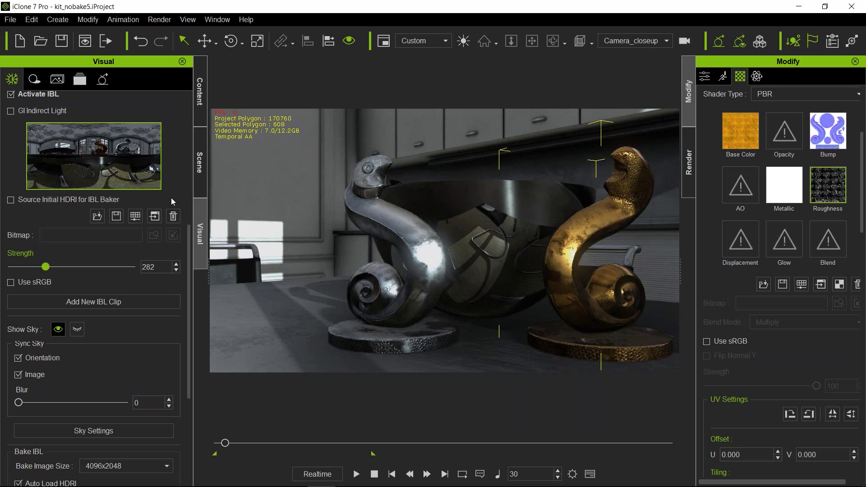
click(486, 225)
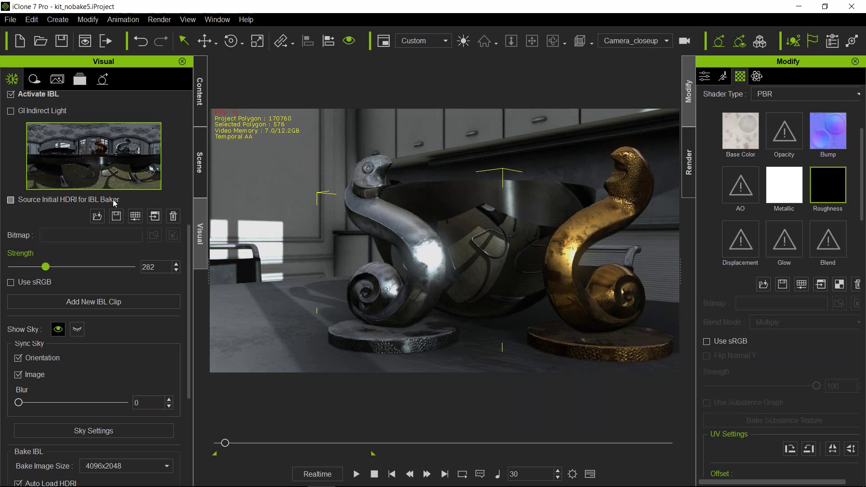
click(100, 218)
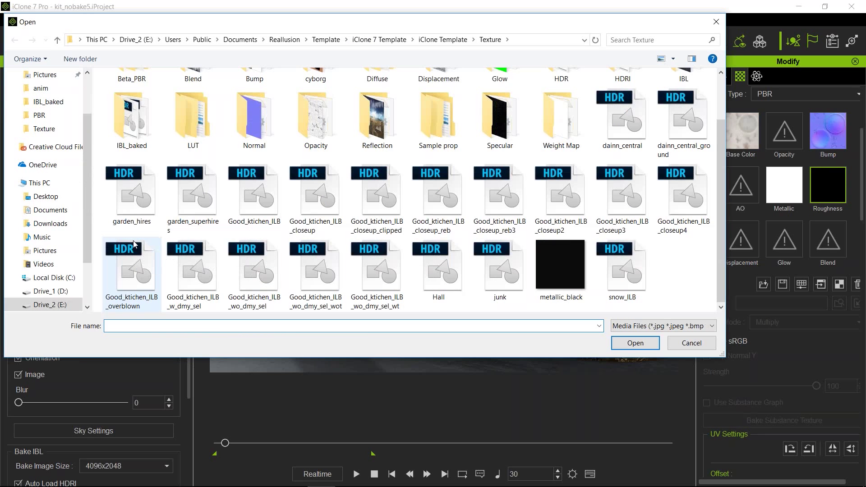
click(326, 200)
double_click(325, 200)
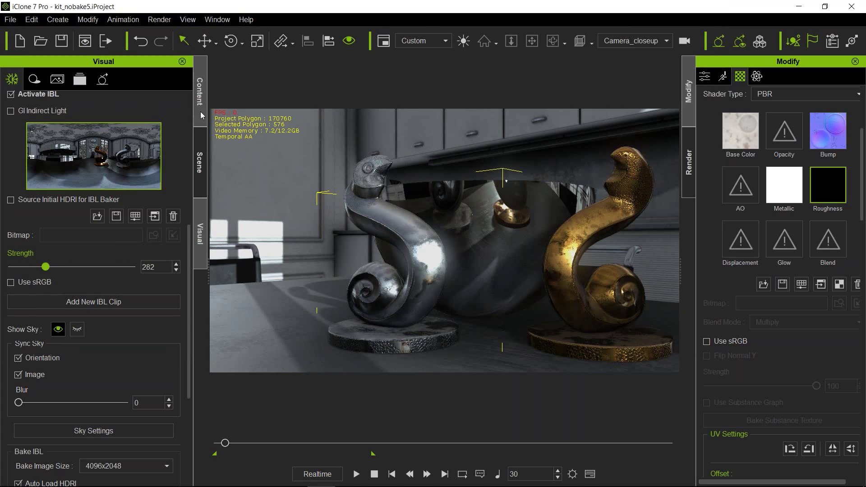
Step: View the Global Illumination diffuse and specular settings, and inspect the bowl's Roughness texture
click(103, 80)
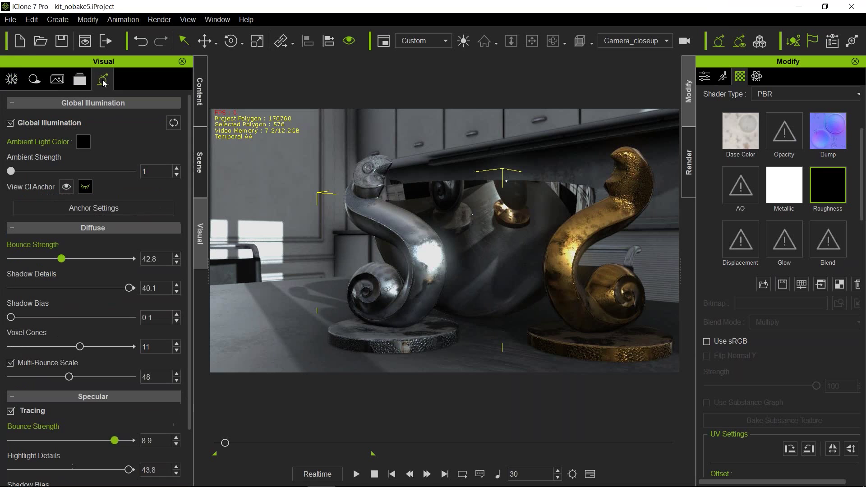
scroll(117, 264, down, 2)
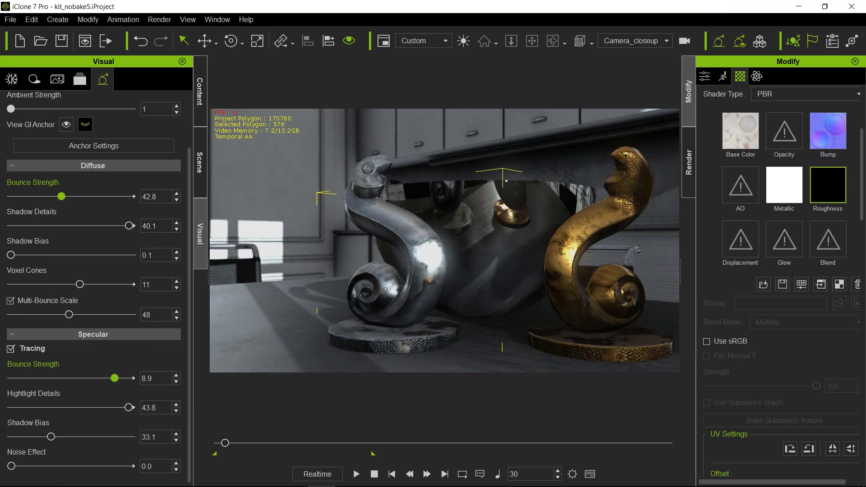
click(513, 231)
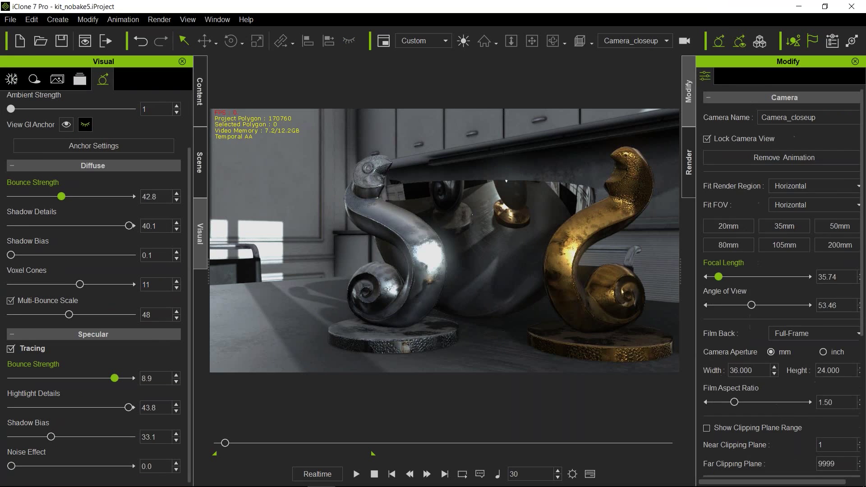
click(486, 221)
click(492, 213)
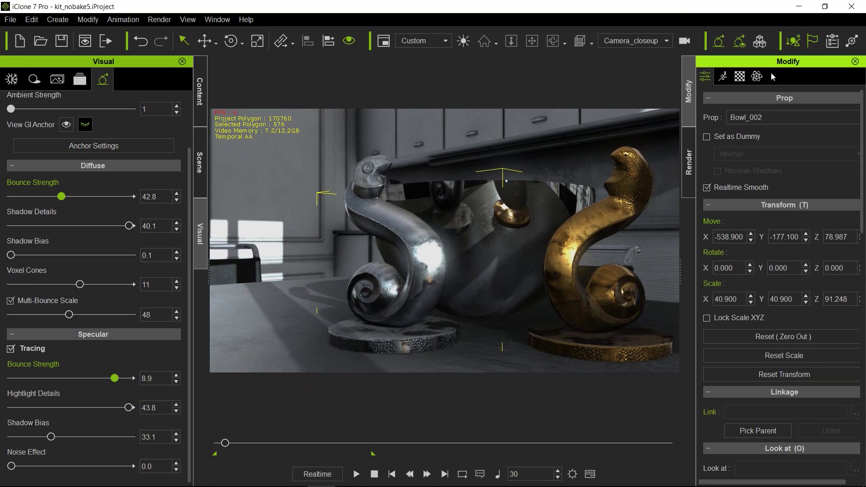
click(739, 76)
click(827, 189)
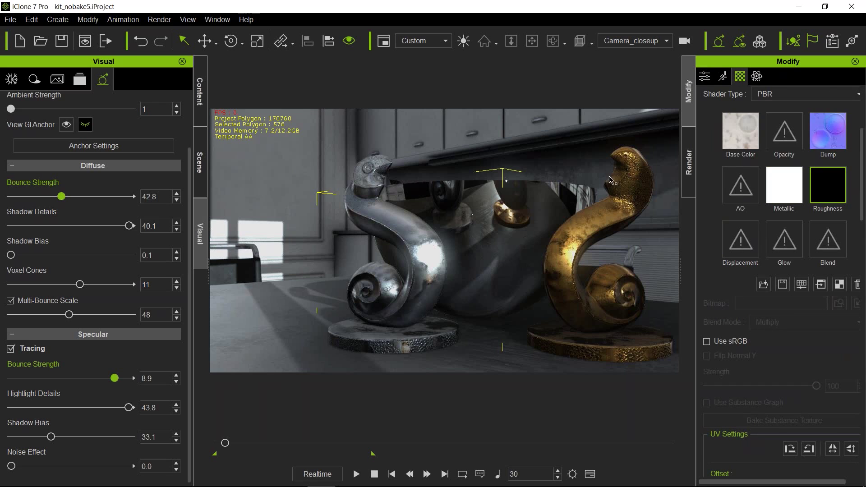
Step: Lower the Global Illumination specular Hightlight Details to 2.1 and select the bowl to check its reflections
click(604, 311)
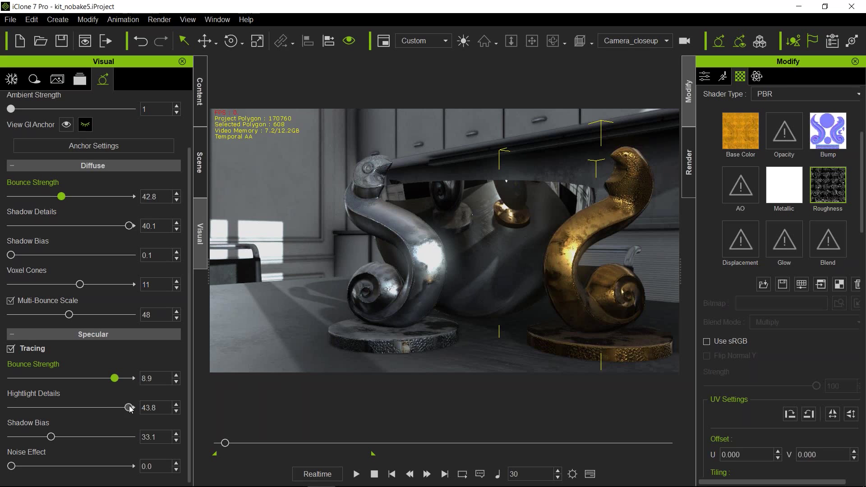
drag(129, 407, 35, 407)
click(488, 210)
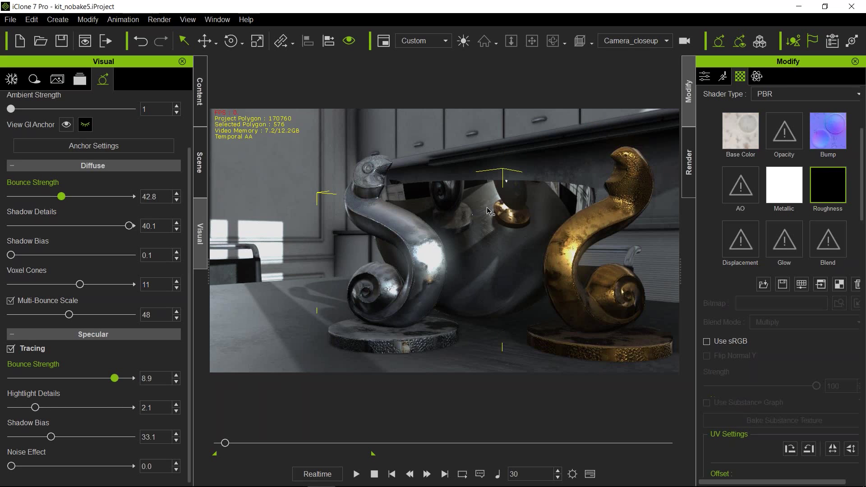
Step: Move the gold ornament slightly across the tabletop, away from the silver ornament
click(570, 301)
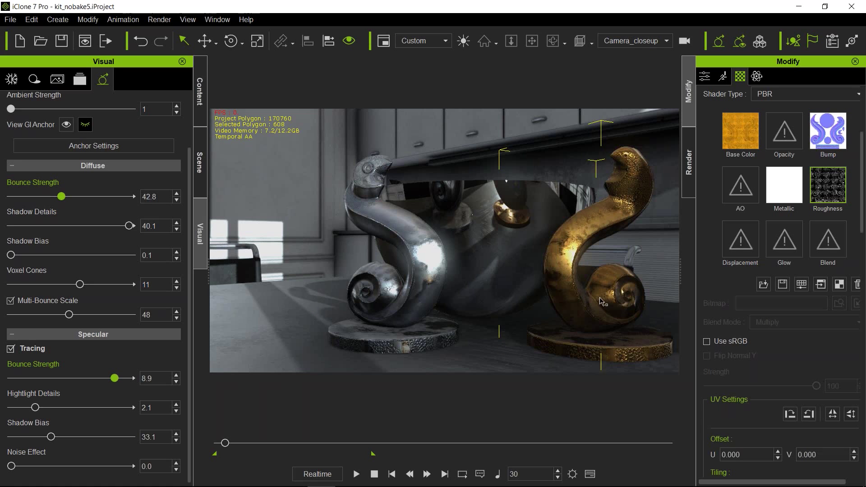
key(w)
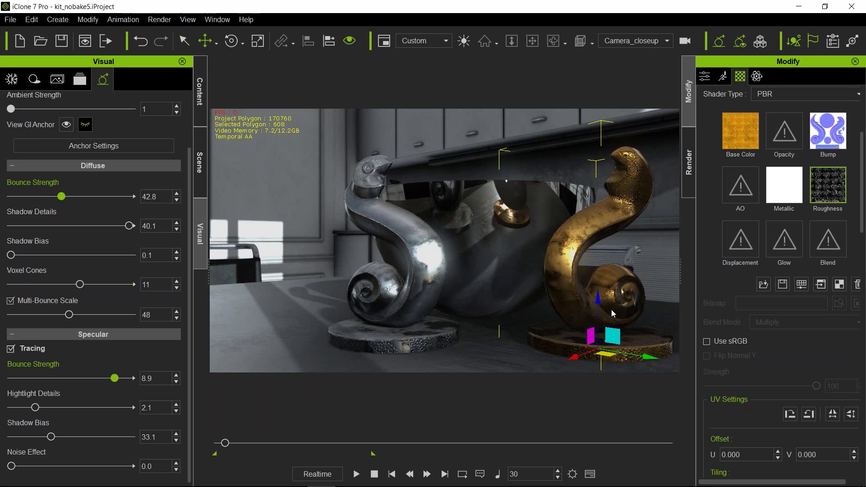
mouse_move(605, 354)
mouse_down()
mouse_move(501, 377)
mouse_move(597, 378)
mouse_move(569, 376)
mouse_move(591, 356)
mouse_move(617, 355)
mouse_up()
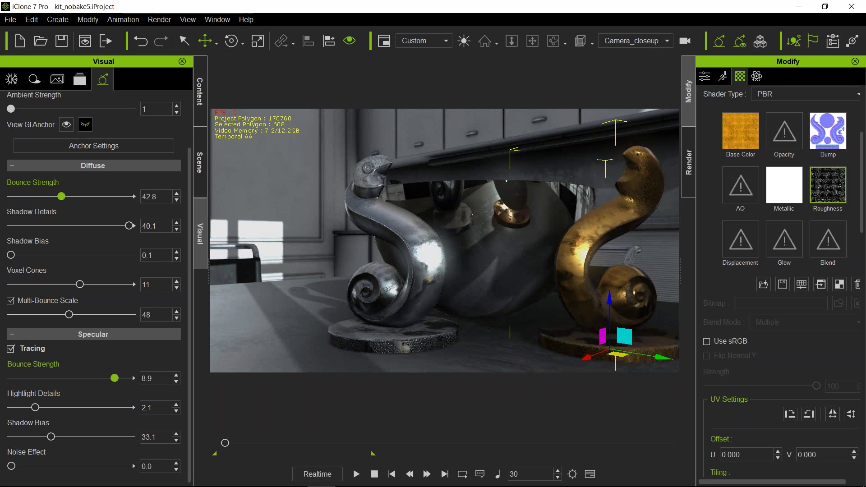
Step: Examine the bowl's material and reflection settings, and view the scene's GI voxels before returning to the normal display
click(553, 223)
scroll(797, 345, down, 10)
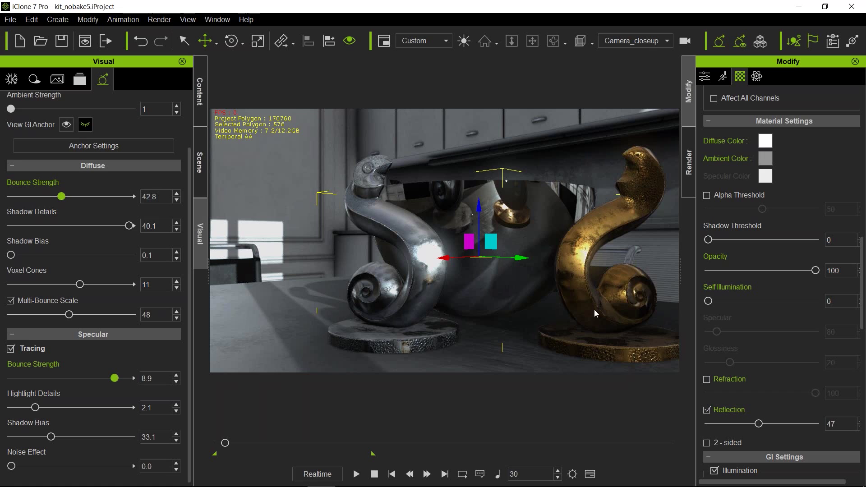
click(760, 41)
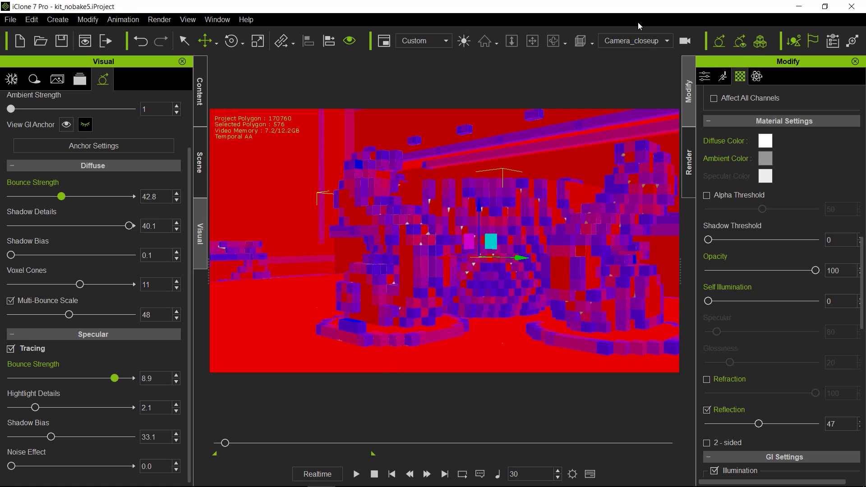
click(761, 42)
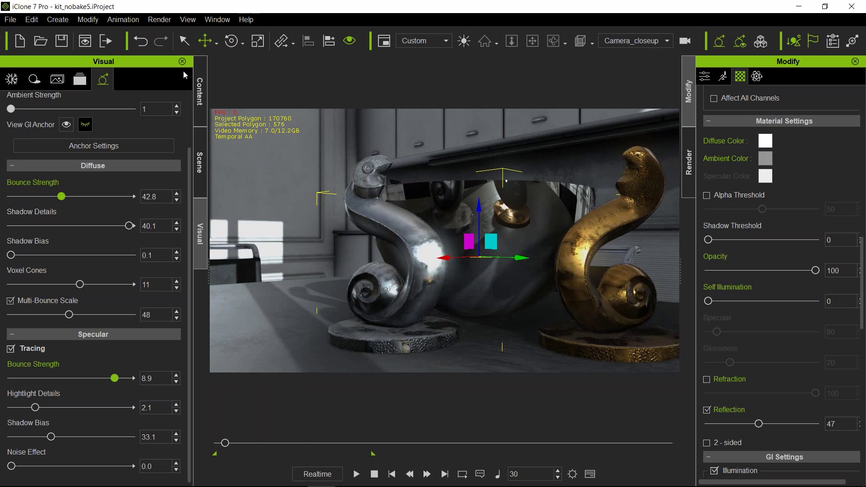
Step: Browse the HDR images in the Outdoor_bright folder of the Beta_PBR texture library
click(200, 74)
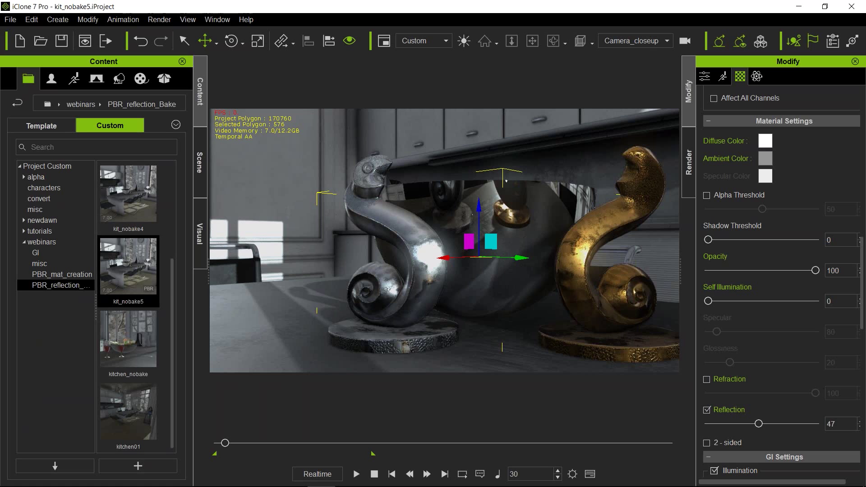
drag(865, 178, 612, 93)
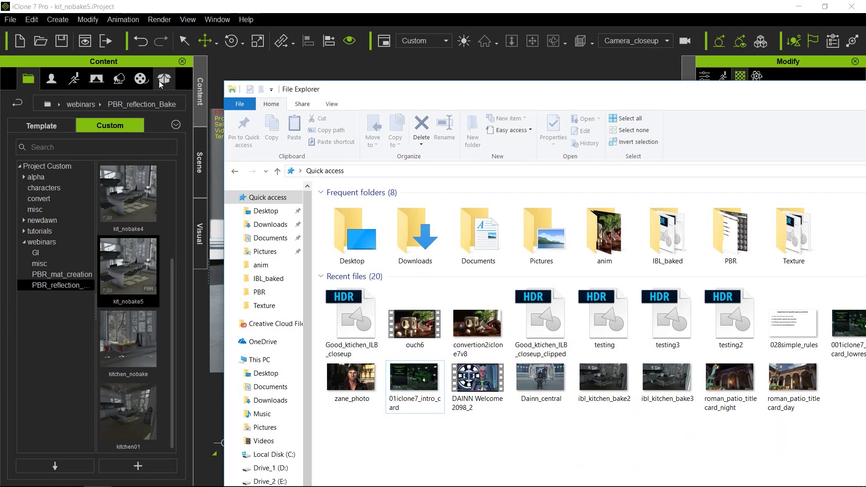
click(142, 81)
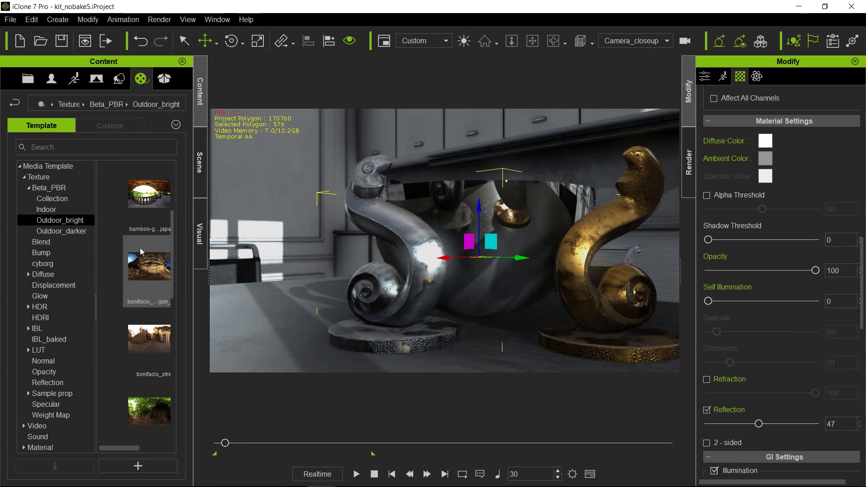
scroll(151, 345, up, 3)
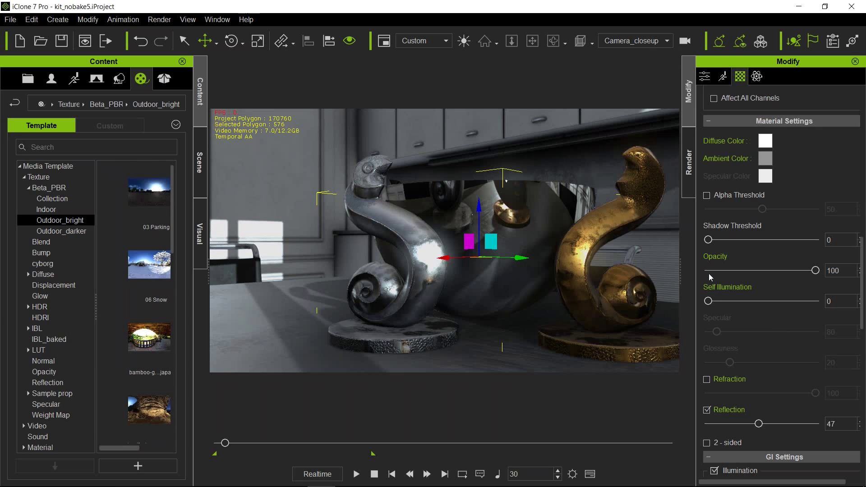
Step: Replace the scene's IBL image with the Good_ktichen_ILB_closeup_clipped HDR file from File Explorer
key(super+e)
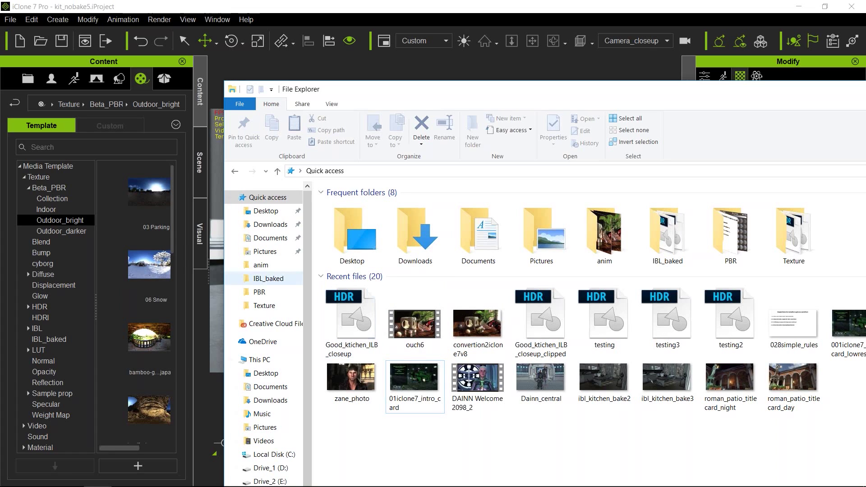
click(200, 234)
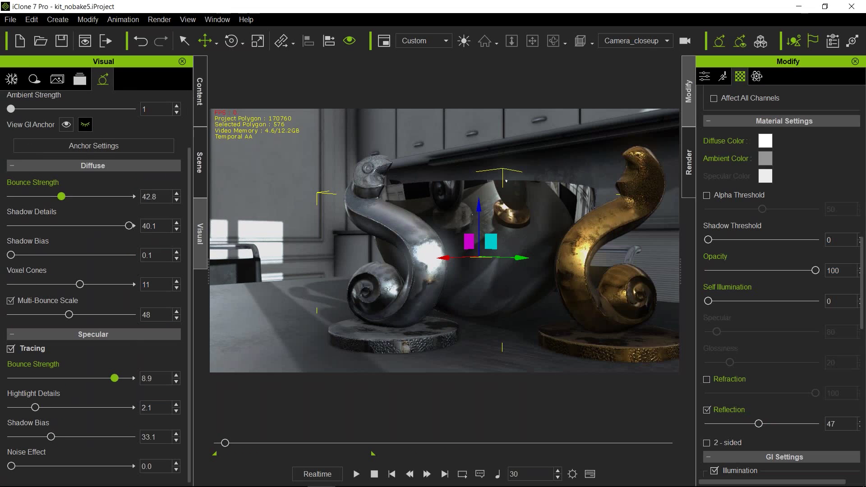
click(11, 79)
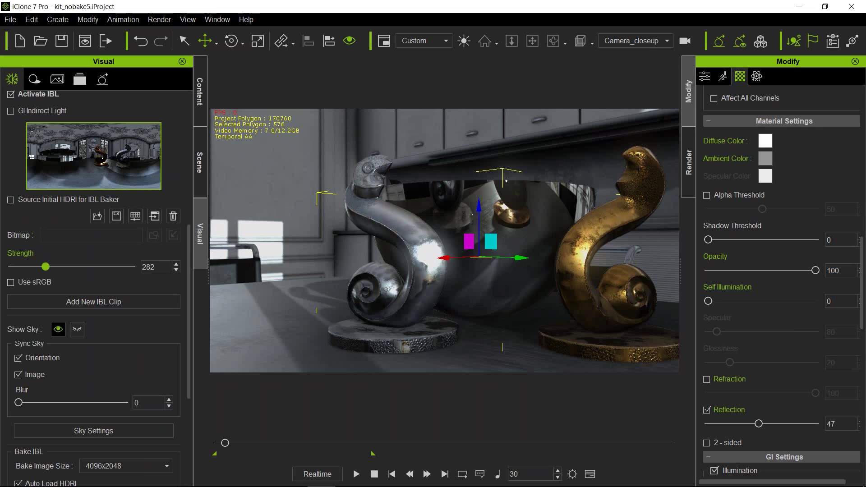
key(super+e)
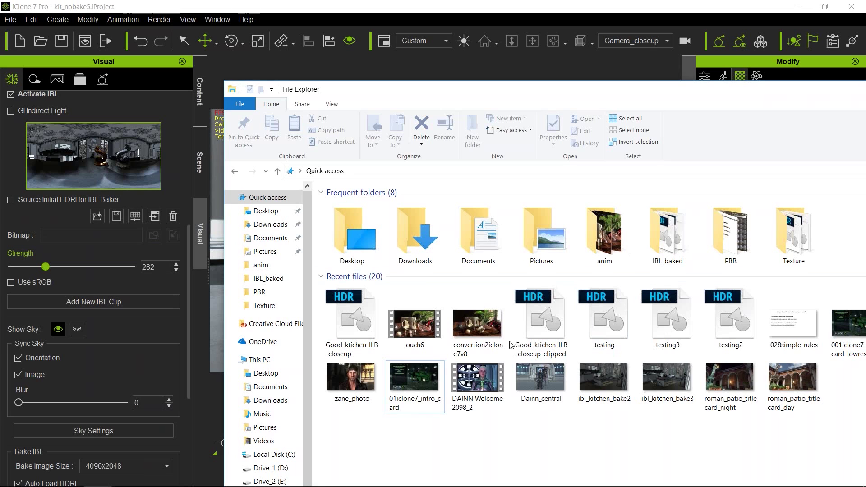
drag(555, 358, 109, 166)
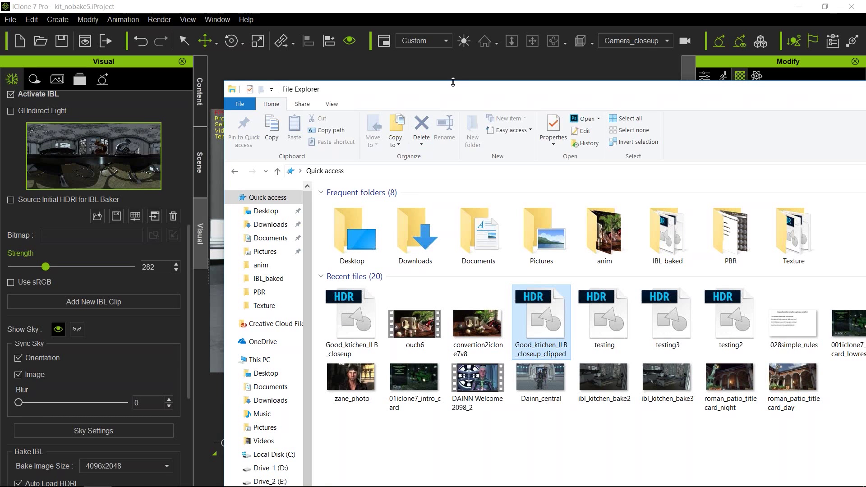
drag(453, 90, 865, 100)
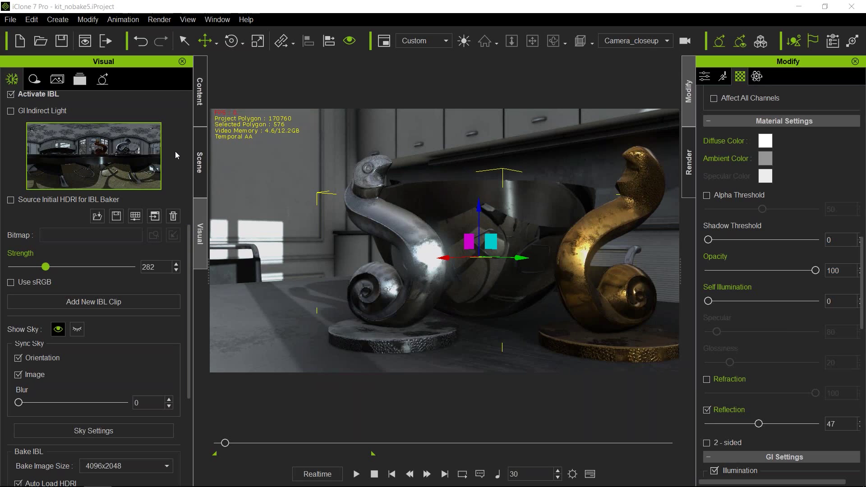
Step: View the Indoor images in the Beta_PBR texture library and locate the 02 Ennis House file on disk
click(199, 91)
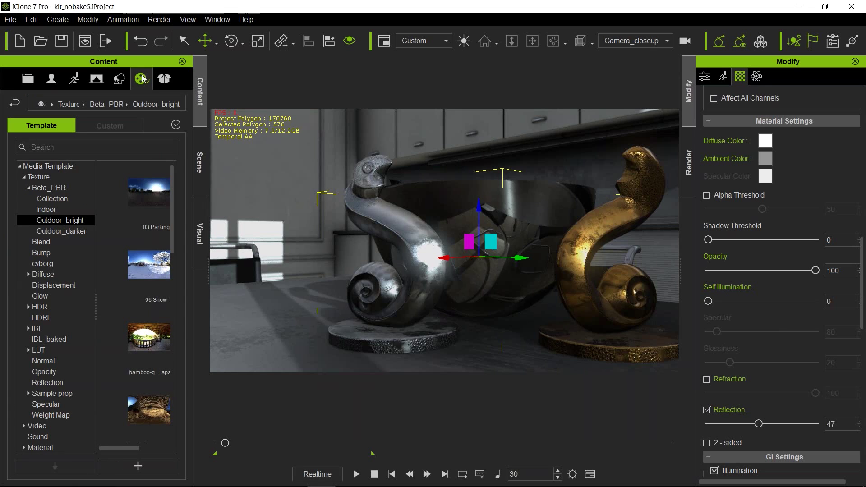
click(55, 191)
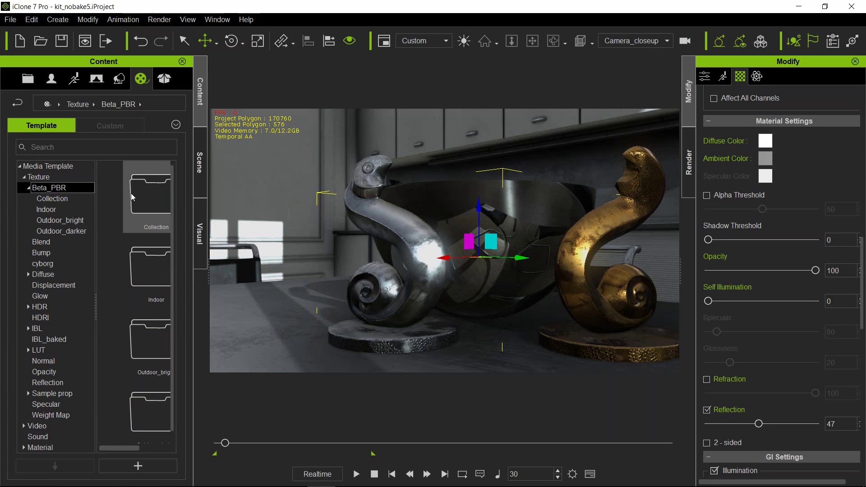
scroll(140, 352, down, 1)
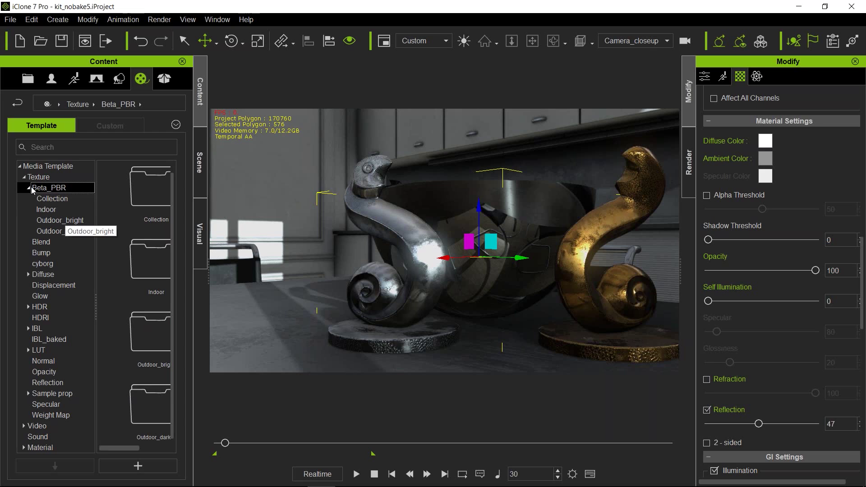
click(59, 210)
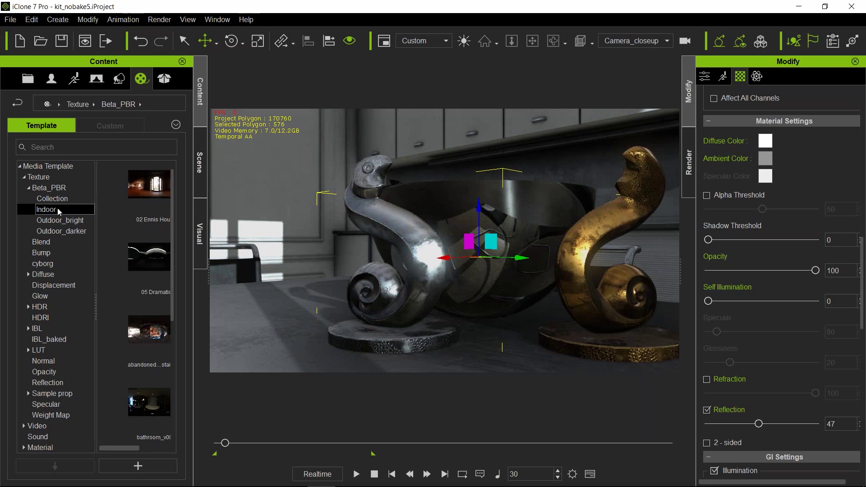
right_click(138, 190)
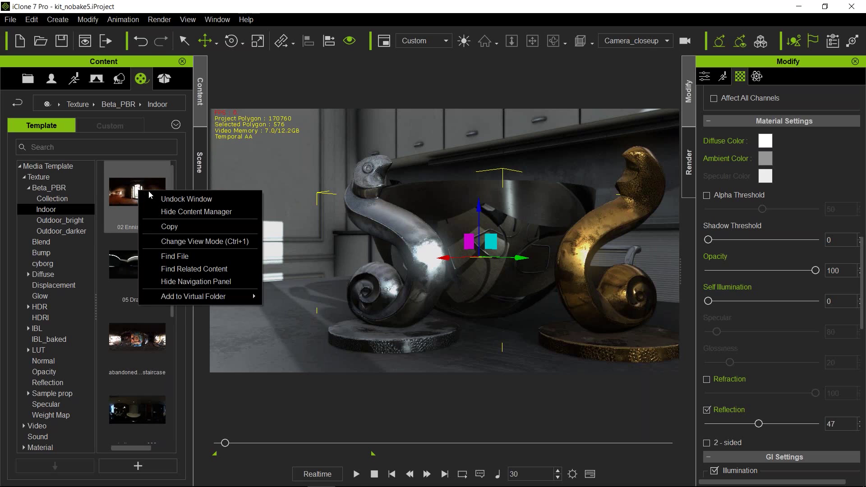
click(176, 257)
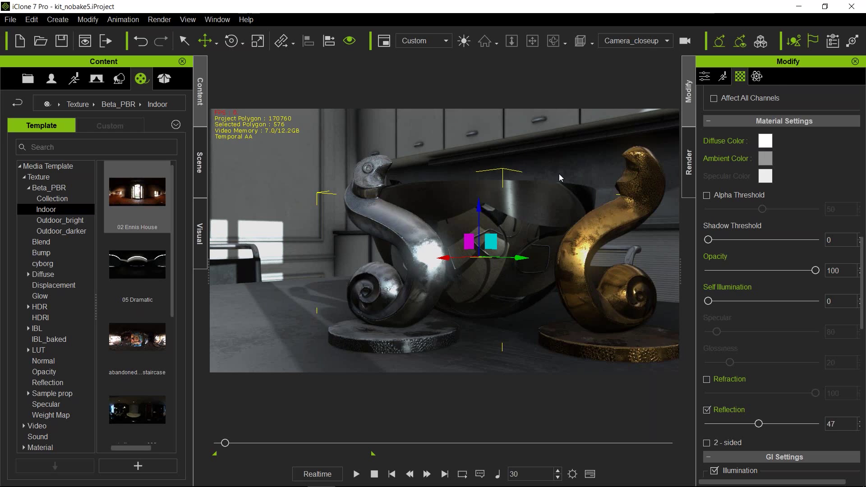
Step: Switch the bowl material's shader type from PBR to Traditional
scroll(774, 219, up, 10)
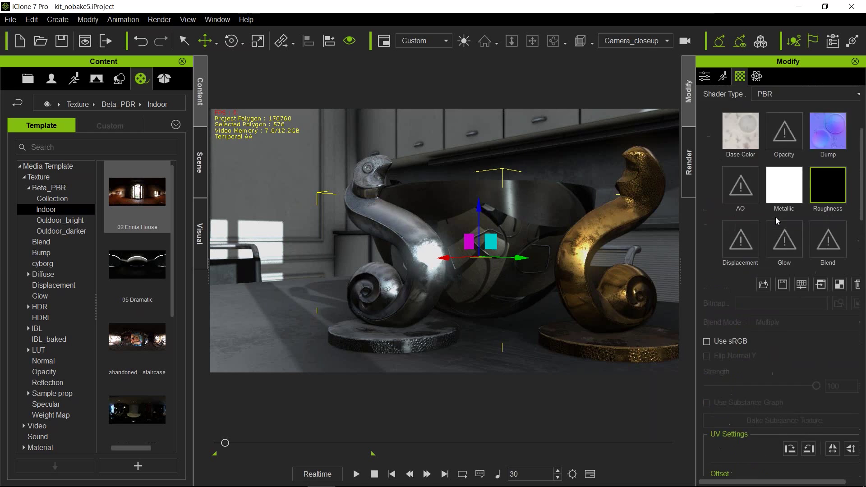
click(775, 234)
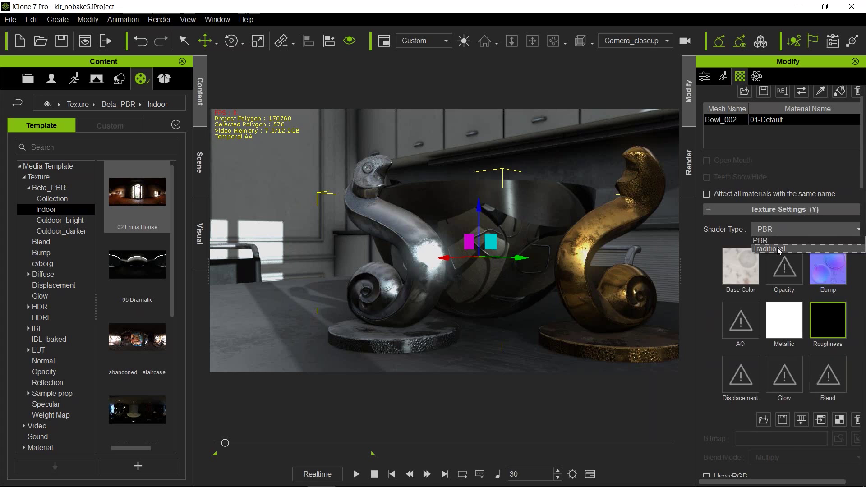
click(778, 247)
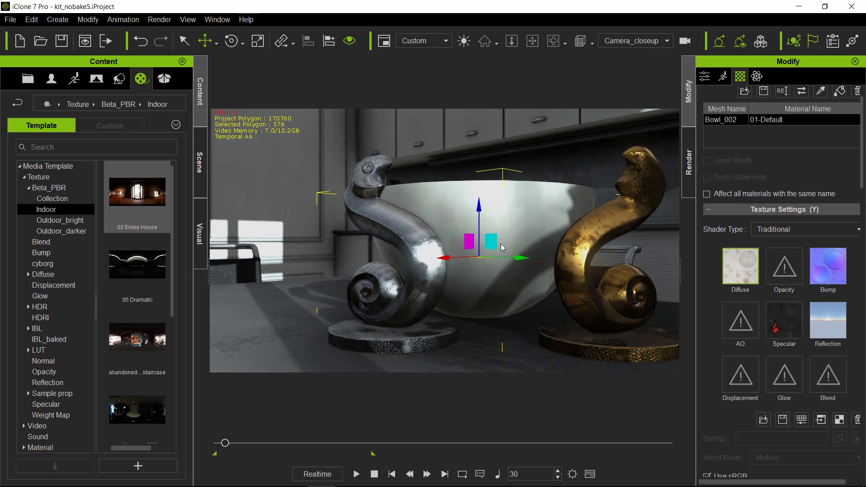
Step: Try a different Reflection amount in the bowl's material settings and review its Traditional texture channels
scroll(810, 319, down, 3)
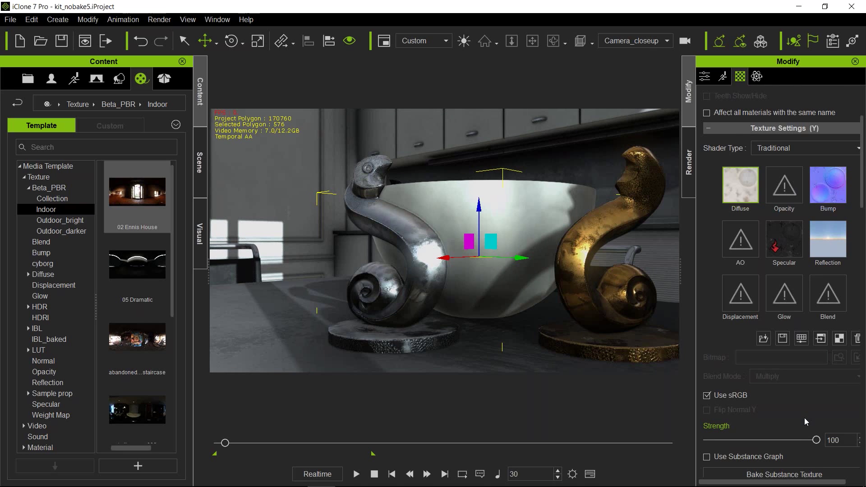
scroll(805, 418, down, 9)
scroll(805, 418, down, 11)
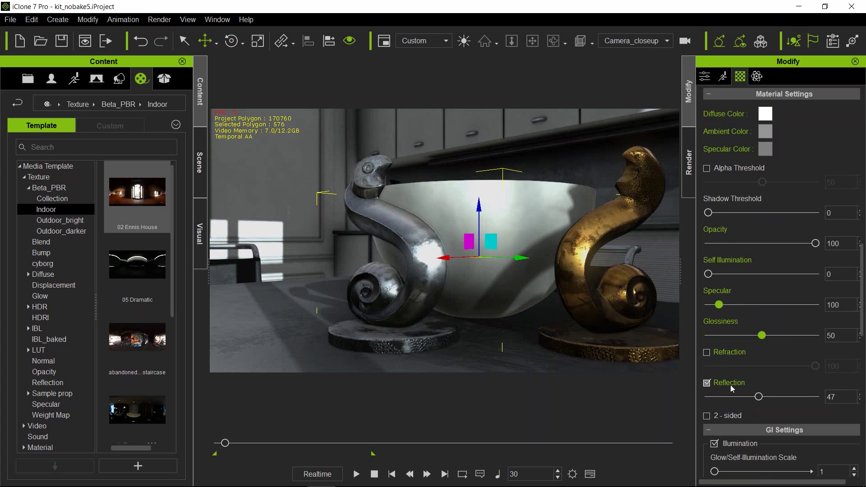
drag(763, 398, 801, 403)
scroll(790, 318, up, 14)
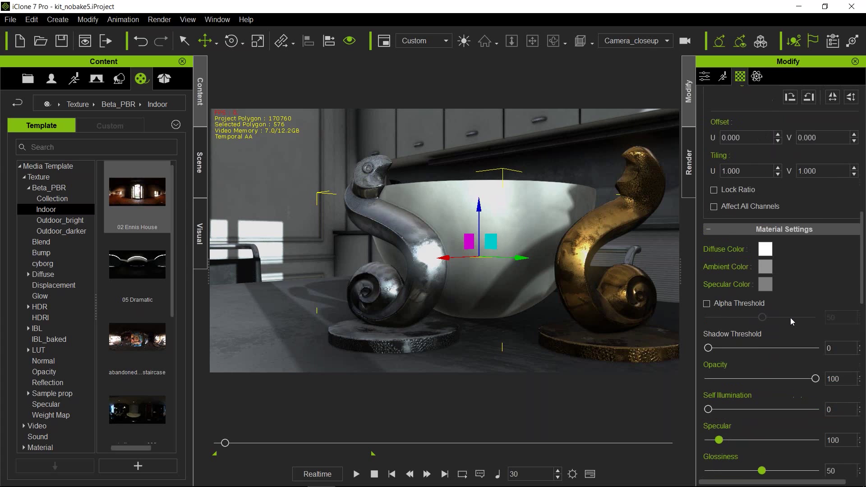
scroll(789, 318, up, 5)
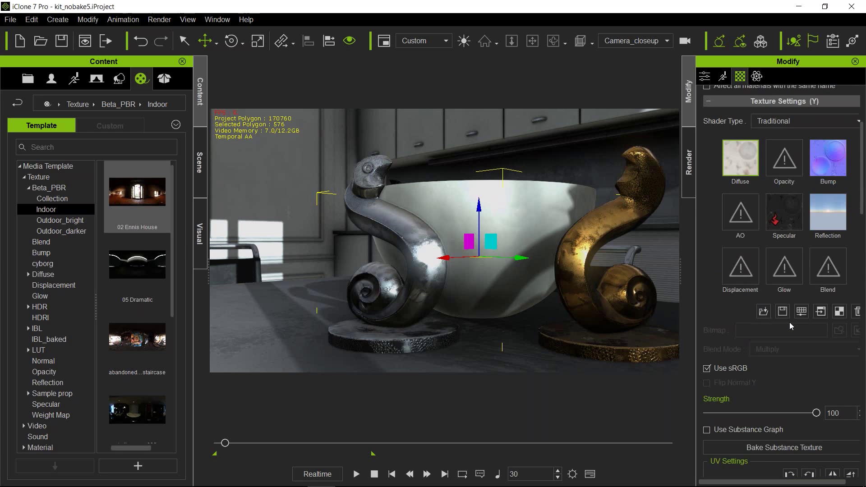
scroll(790, 322, up, 4)
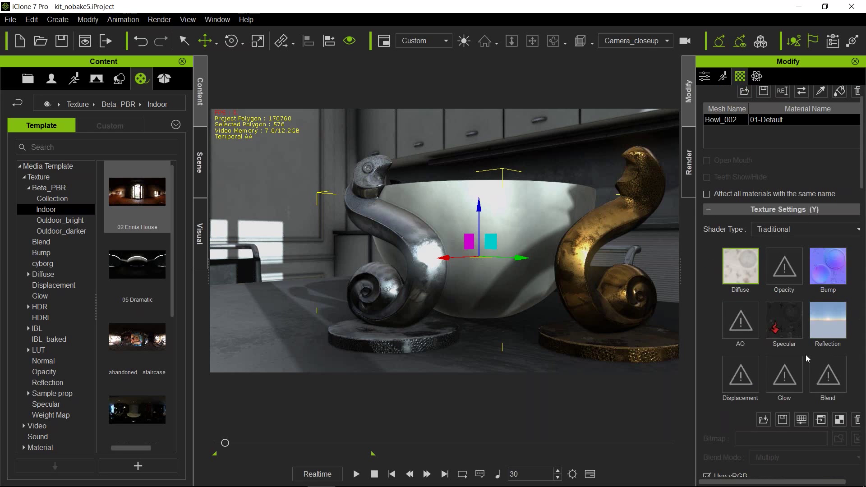
scroll(806, 356, down, 4)
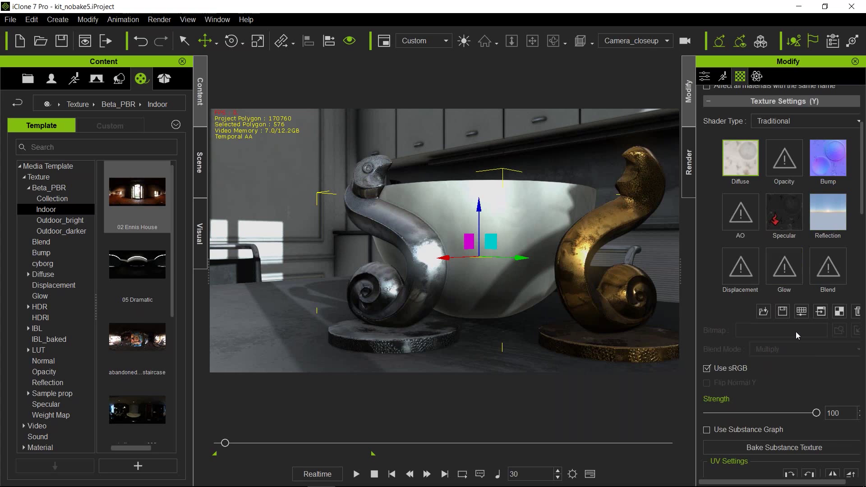
Step: Bake the bowl's substance-based Specular texture and raise its brightness to 100
click(781, 210)
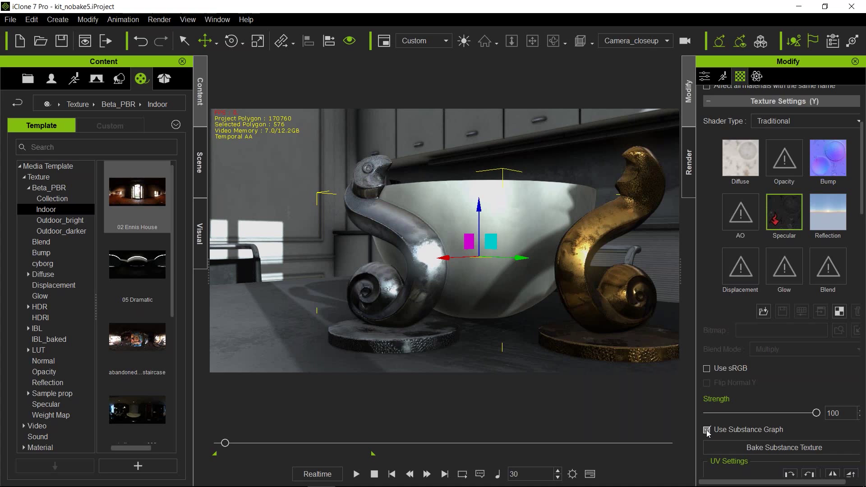
click(756, 448)
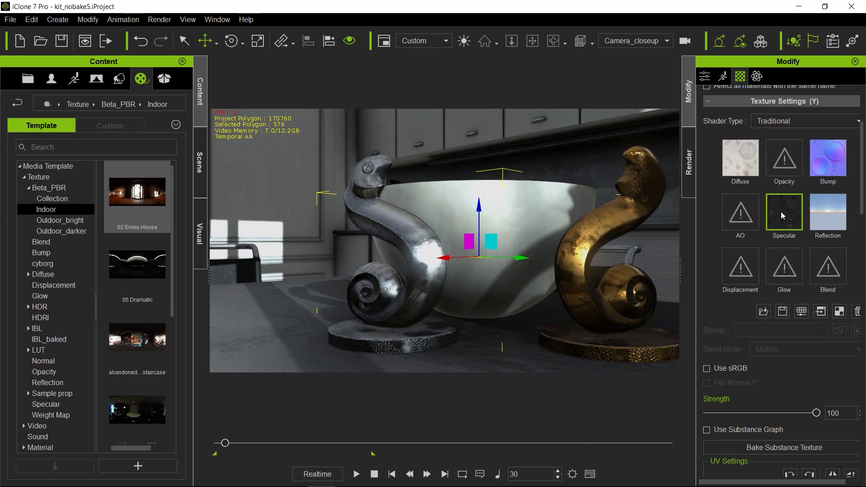
double_click(782, 215)
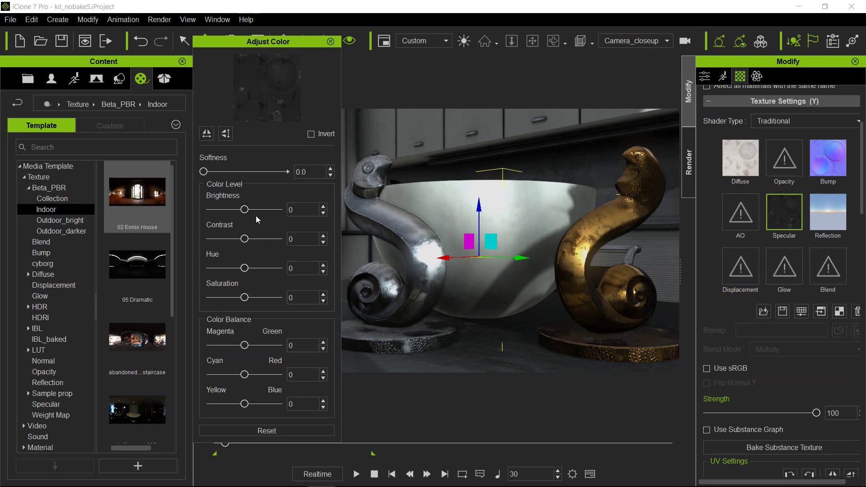
drag(244, 209, 281, 209)
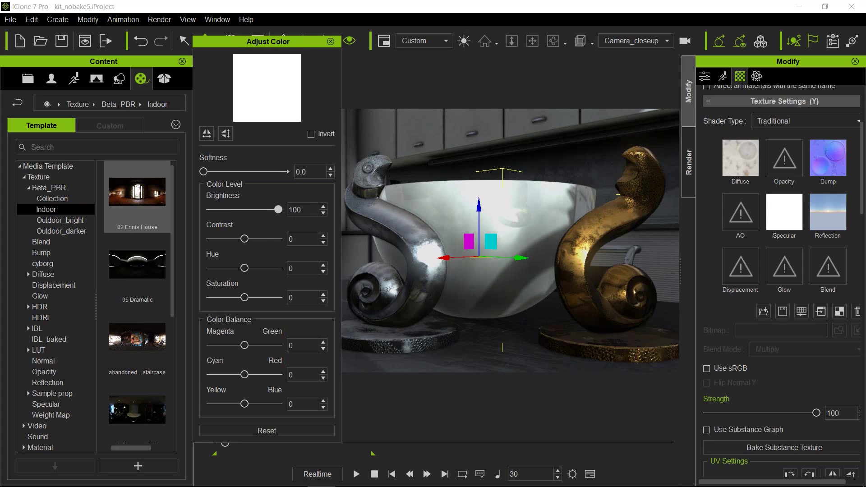
click(331, 41)
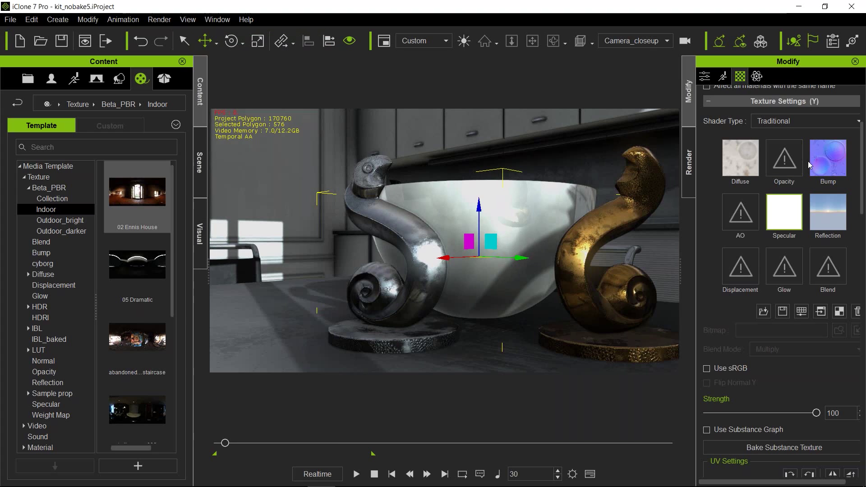
Step: Try a strength of 45 for the bowl's Reflection texture and lower it to 0
click(831, 217)
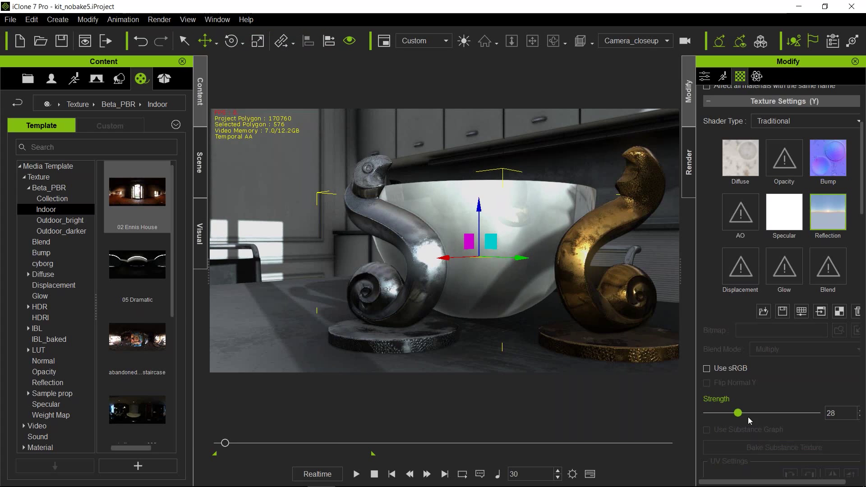
mouse_move(741, 413)
mouse_down()
mouse_move(830, 416)
mouse_move(722, 414)
mouse_move(757, 413)
mouse_up()
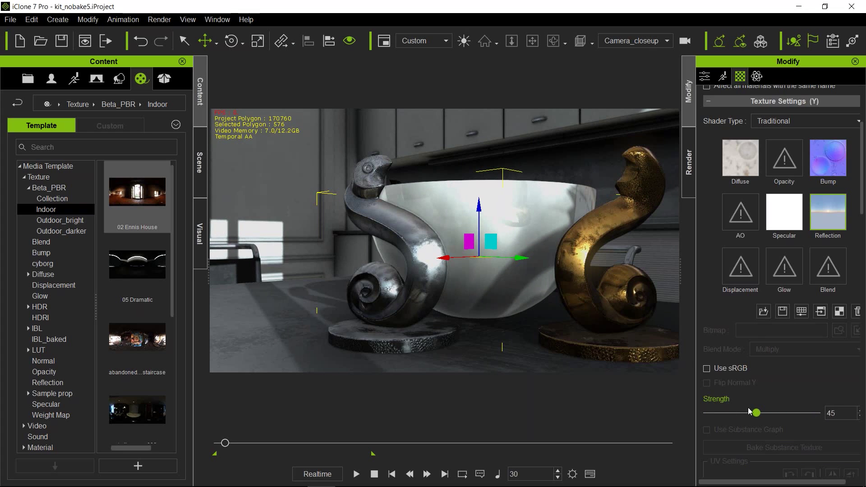
drag(743, 412, 716, 414)
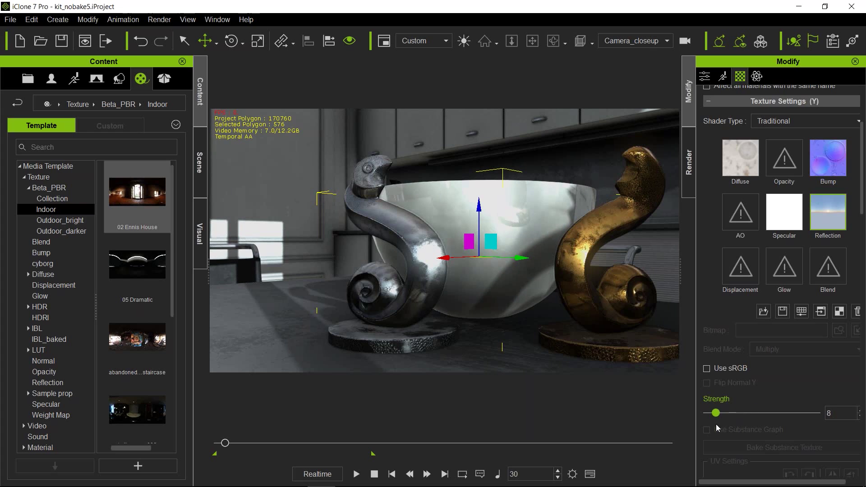
scroll(792, 414, down, 3)
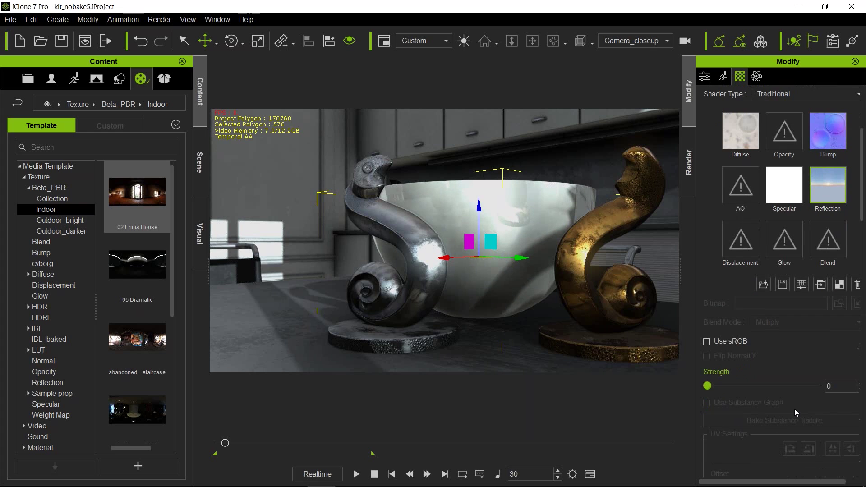
scroll(800, 356, down, 10)
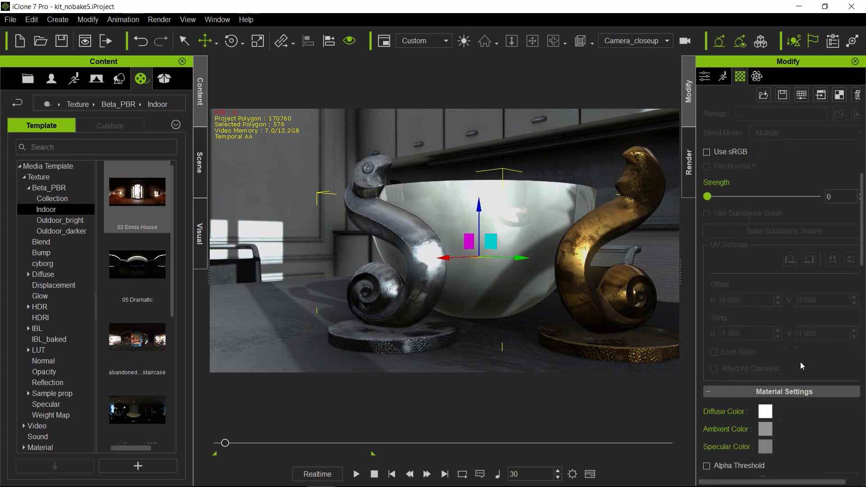
Step: Review the bowl's Traditional material and GI settings, and switch its shader type back to PBR
scroll(800, 364, down, 3)
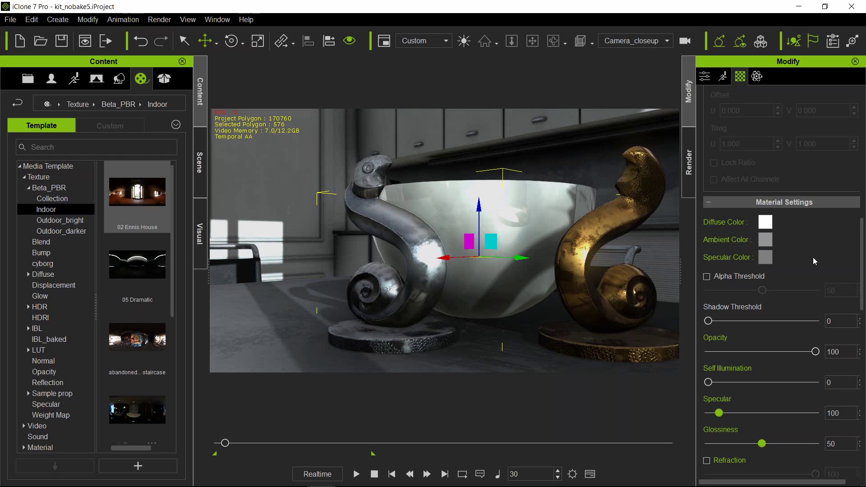
scroll(813, 257, down, 4)
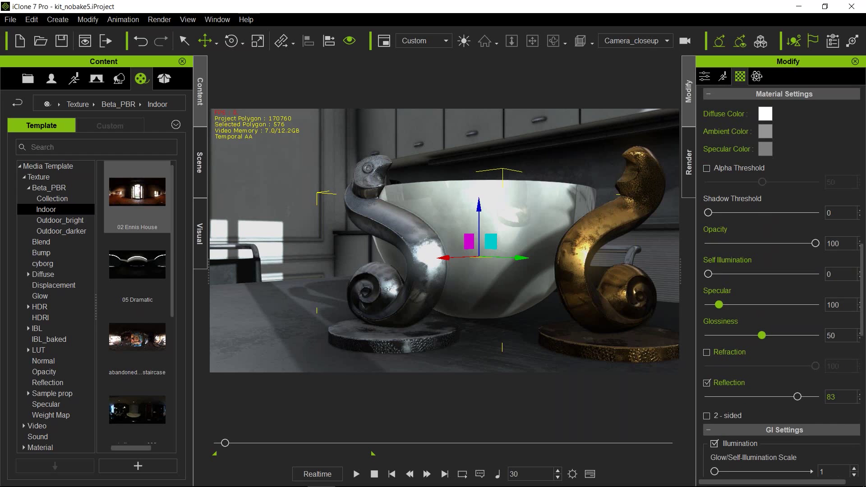
scroll(828, 423, down, 3)
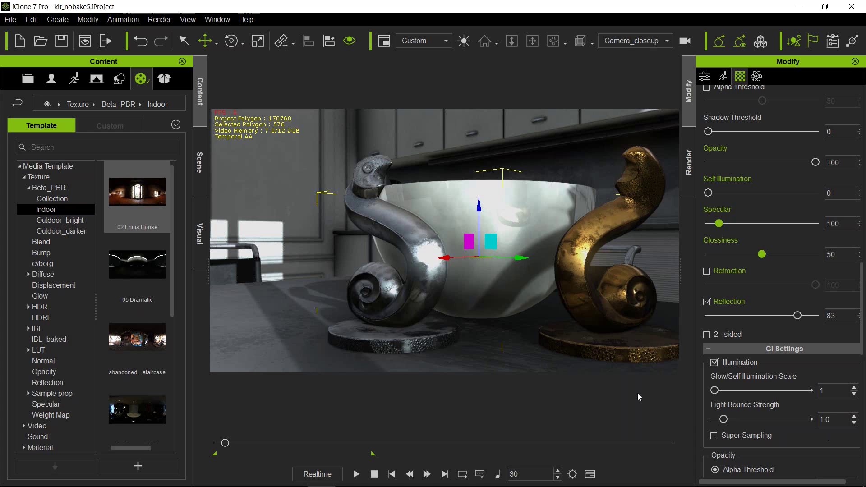
scroll(802, 296, up, 8)
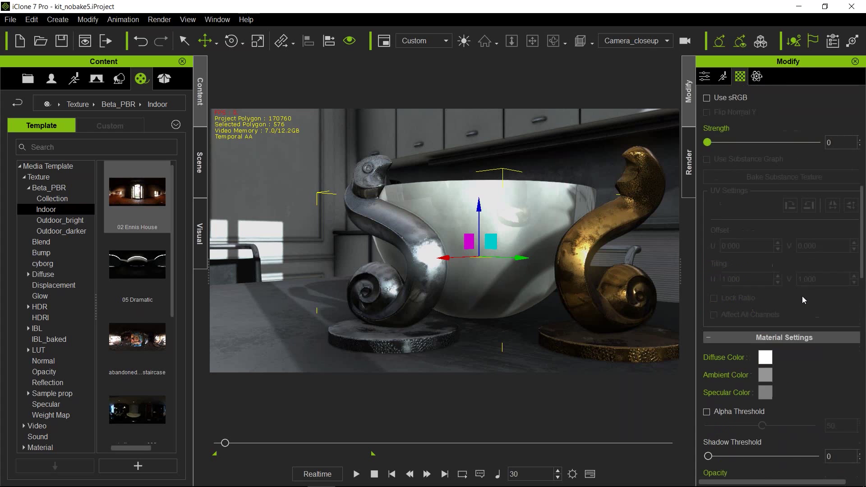
scroll(803, 296, up, 10)
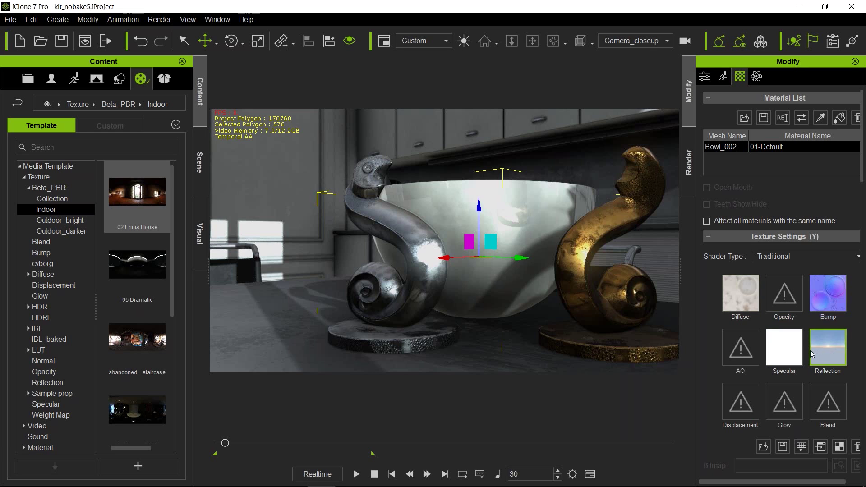
click(784, 259)
click(784, 267)
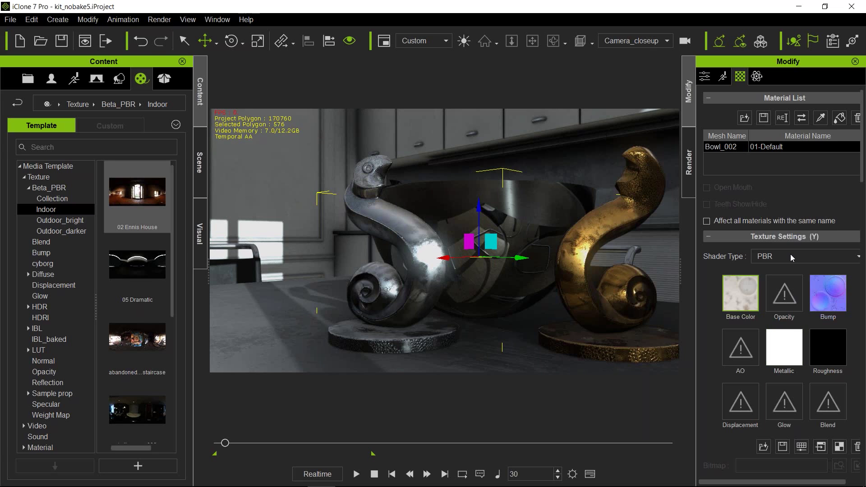
Step: Lower the brightness of the bowl's Metallic texture to -100 to make it non-metallic
double_click(783, 354)
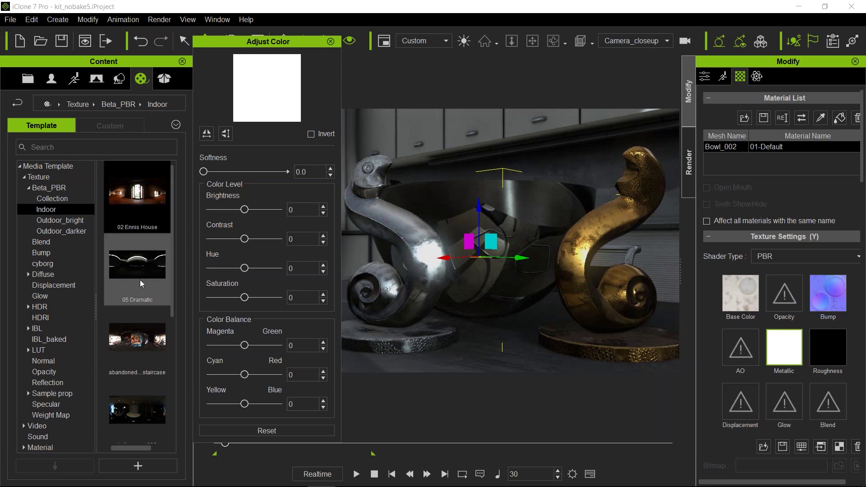
drag(244, 209, 201, 210)
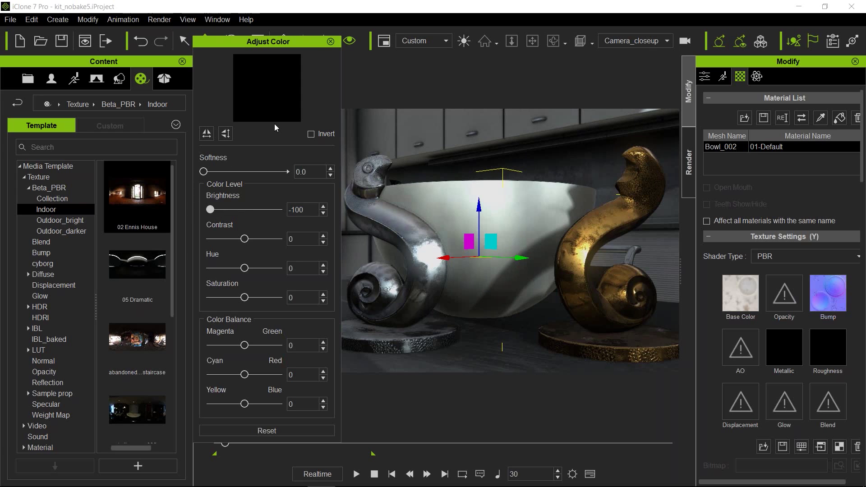
click(331, 41)
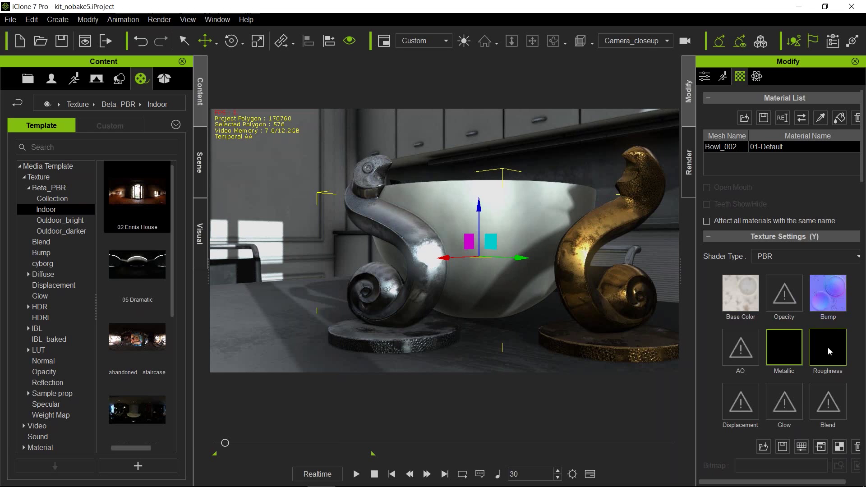
Step: Review the bowl's PBR texture channels and the available shader types, keeping PBR
scroll(806, 377, down, 5)
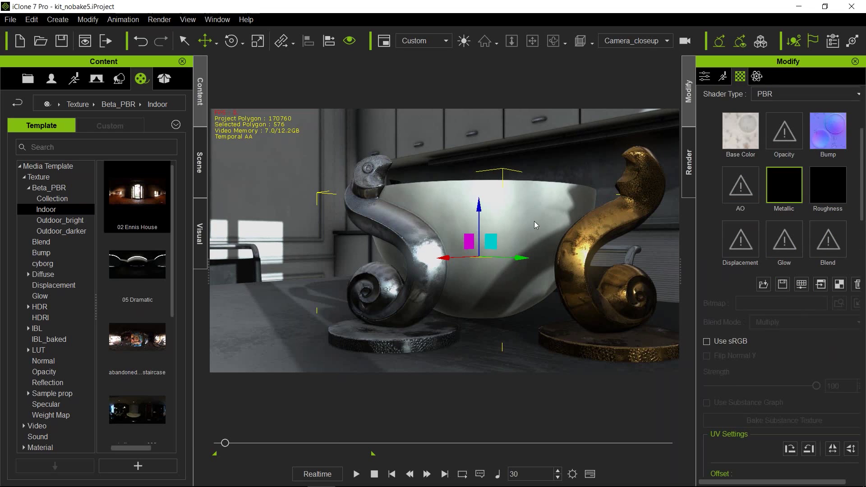
scroll(776, 302, up, 3)
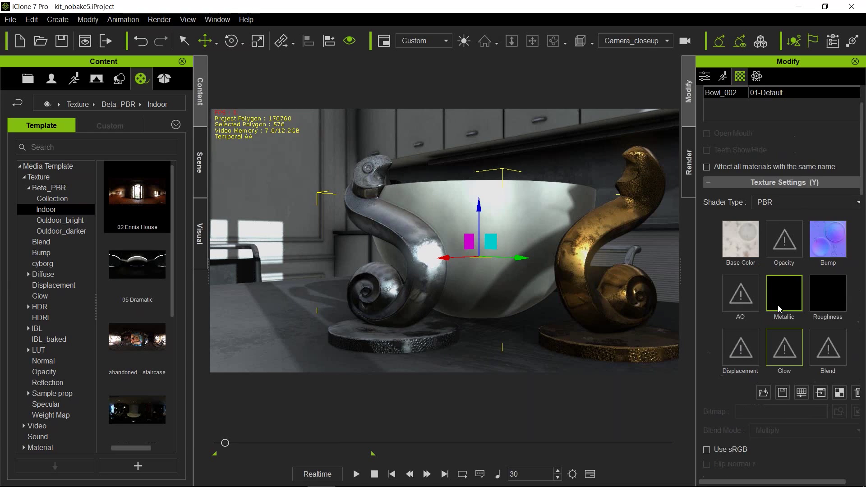
click(778, 305)
click(797, 204)
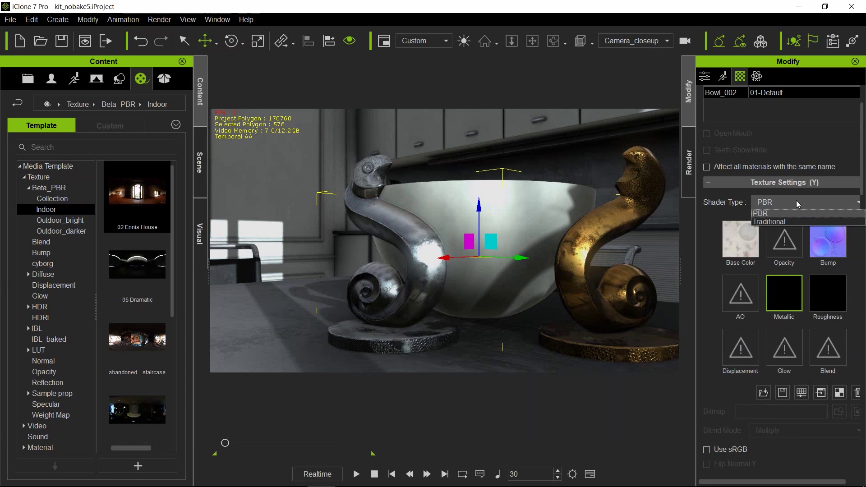
click(800, 143)
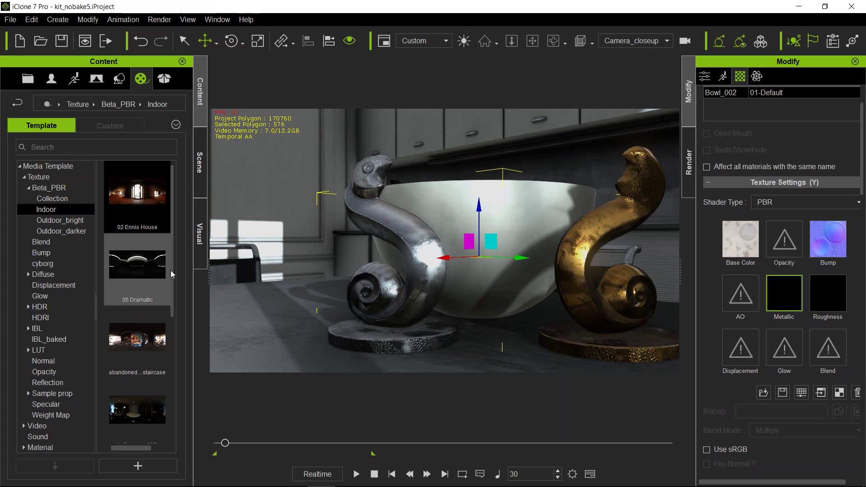
Step: Browse the Avatar templates in the content library to the PBR characters around 0.Zane
click(51, 78)
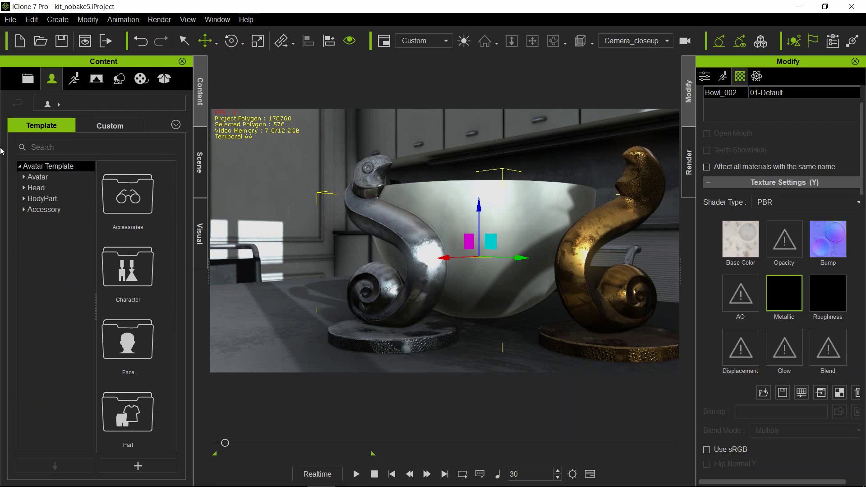
click(37, 178)
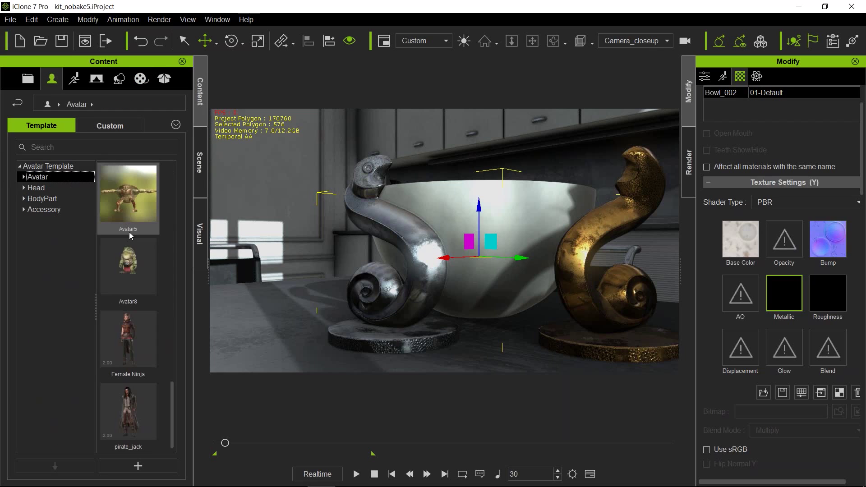
scroll(129, 232, up, 10)
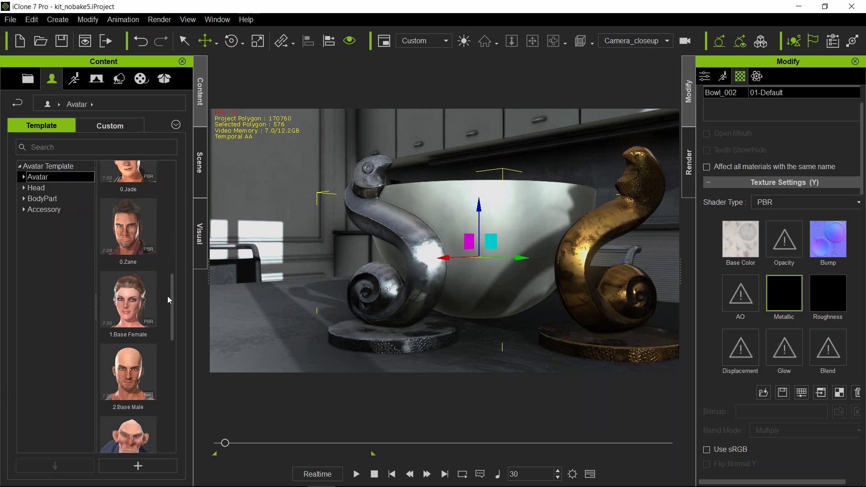
drag(171, 294, 177, 283)
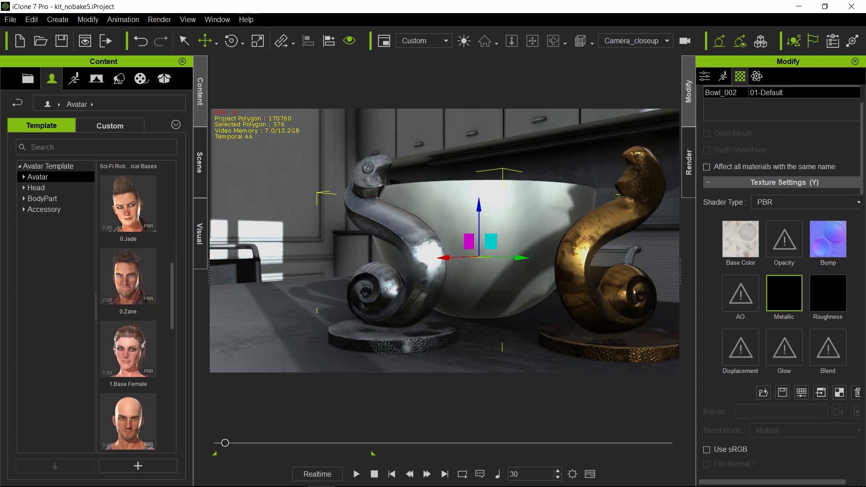
Step: Switch to Photos to view the zane_photo2.jpg render at full window size, and return to iClone
key(alt+Tab)
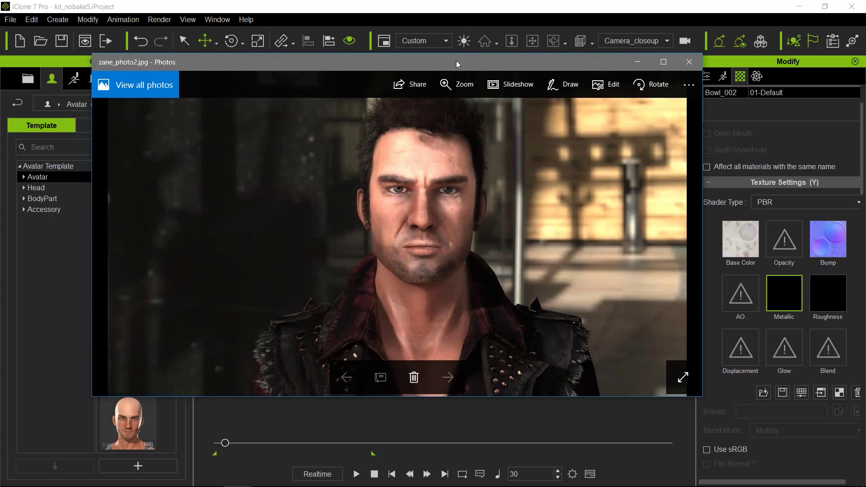
drag(456, 61, 540, 66)
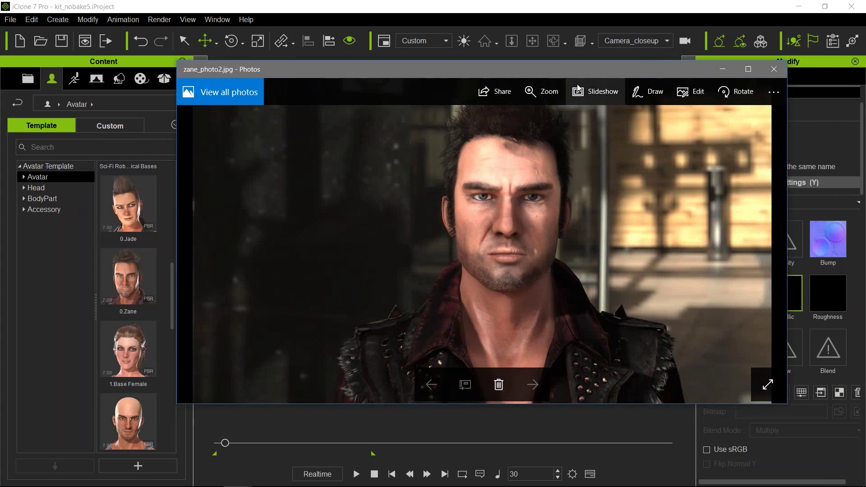
double_click(578, 66)
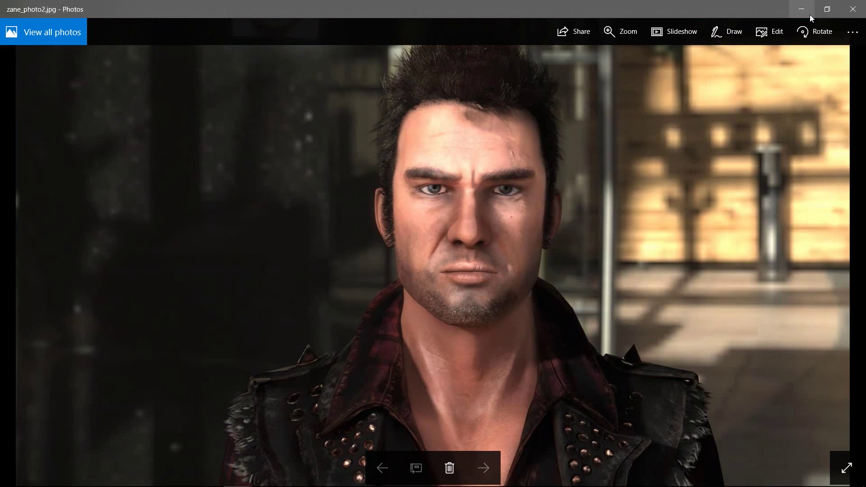
click(798, 9)
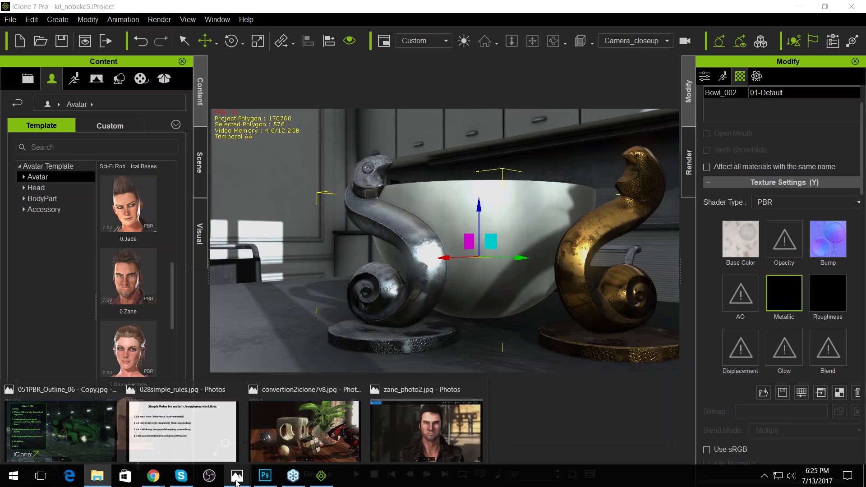
click(451, 425)
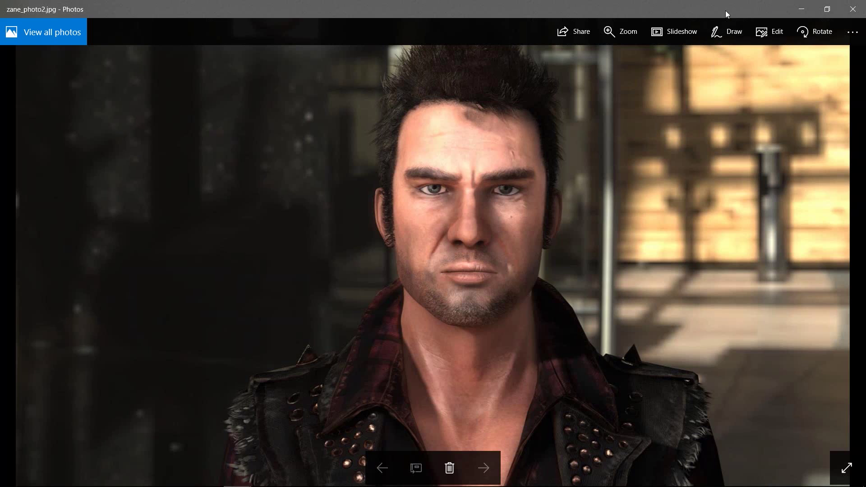
drag(732, 17, 684, 77)
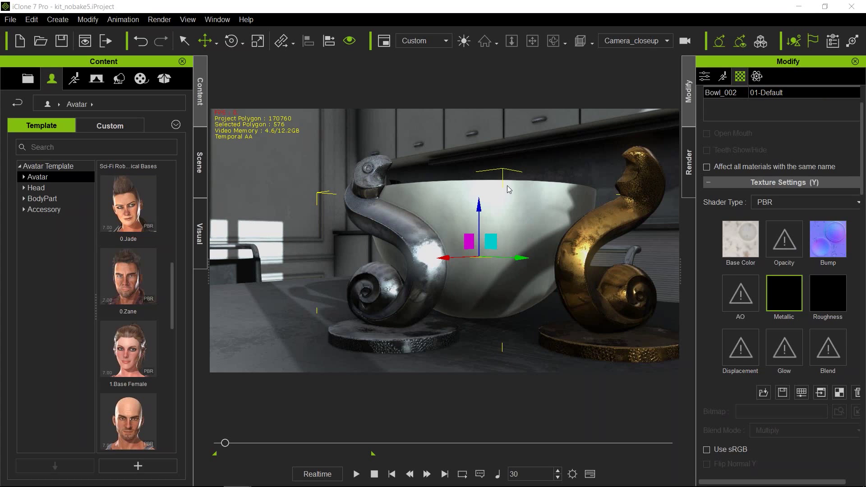
Step: Apply the bricks_001 material from the Substance material library to the bowl
click(509, 120)
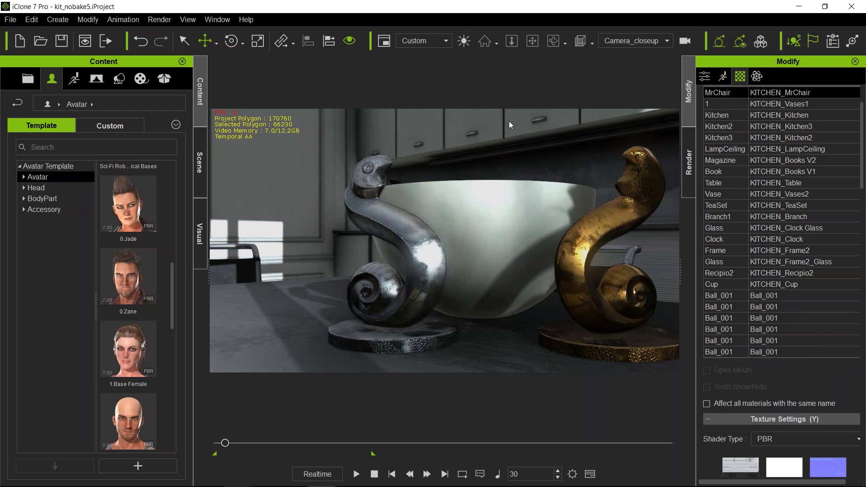
click(511, 224)
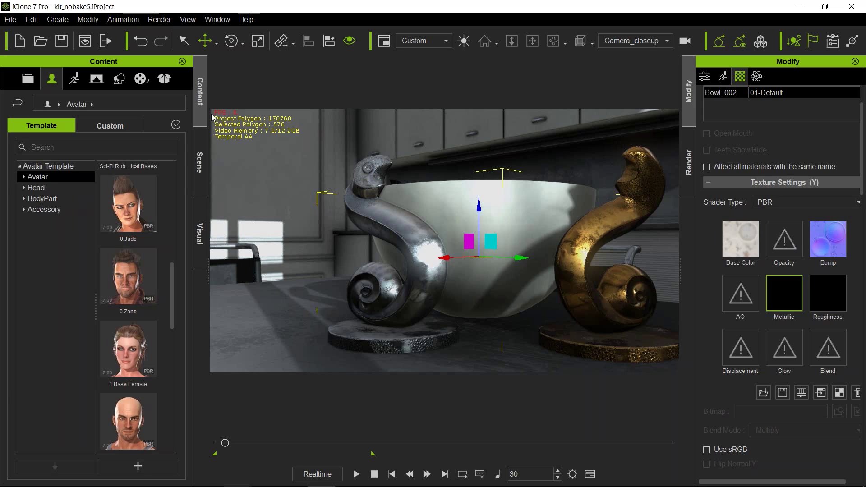
click(142, 79)
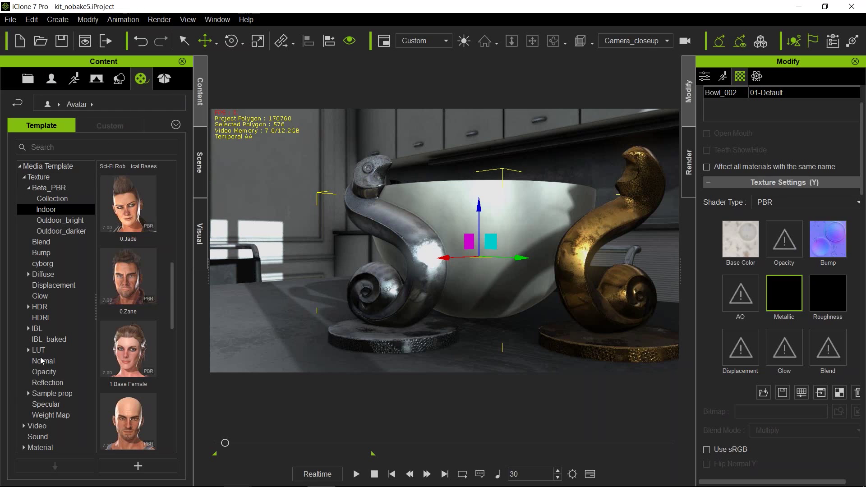
click(24, 448)
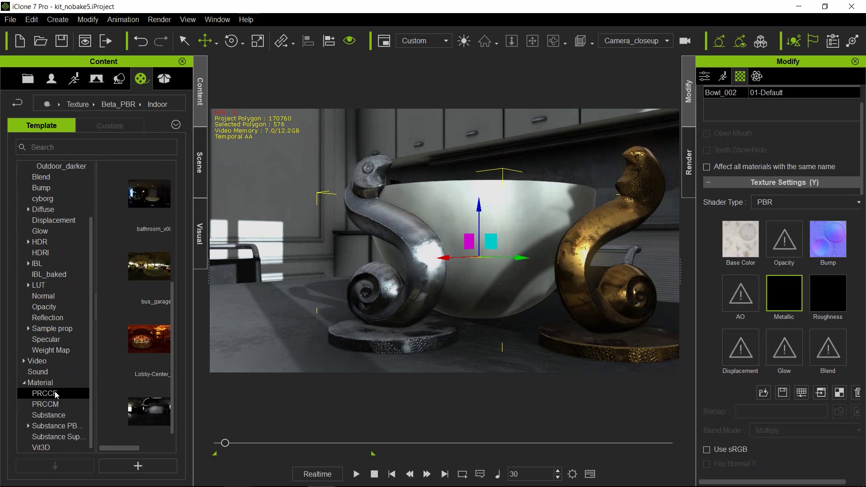
click(58, 409)
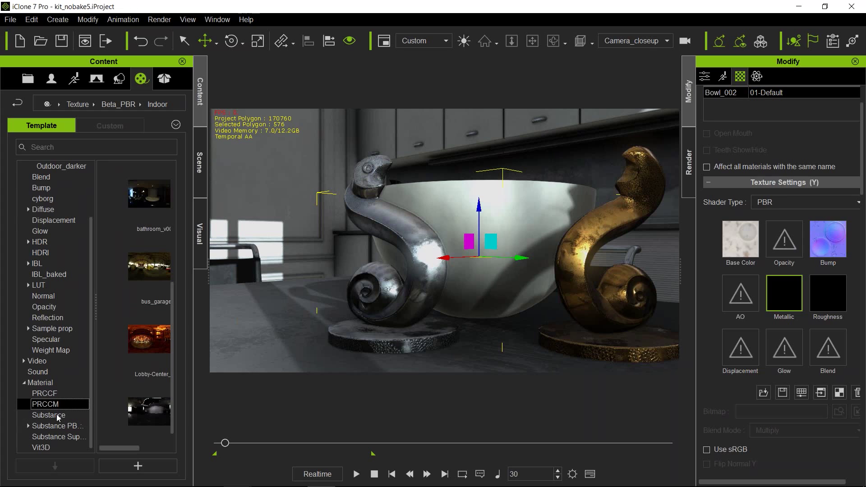
click(57, 414)
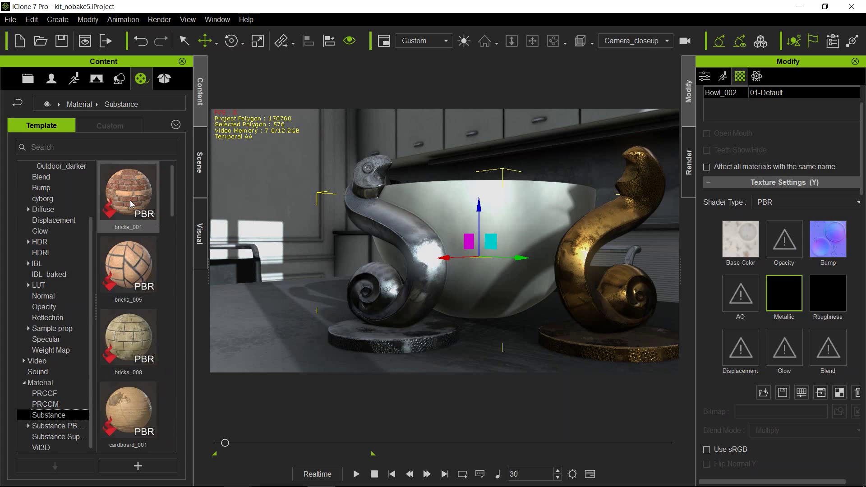
drag(123, 189, 509, 230)
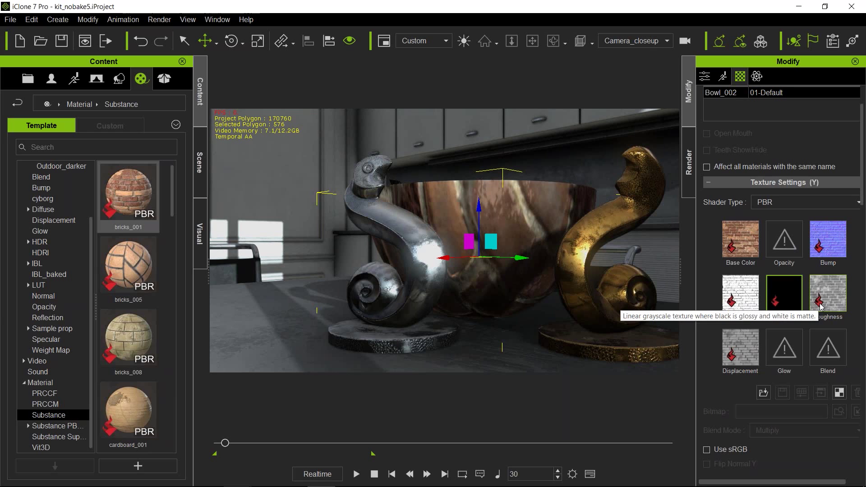
Step: Expand the basic parameters of the bowl's bricks_001 Substance and examine the adjustable settings
scroll(819, 306, down, 8)
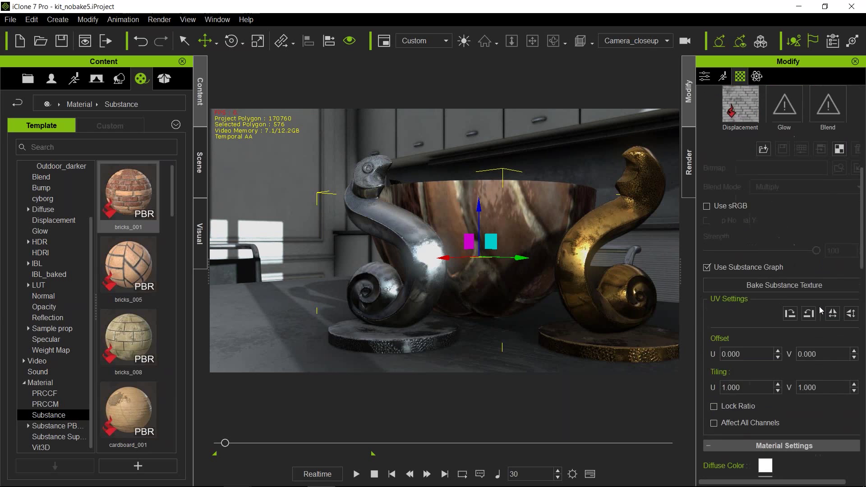
scroll(818, 309, down, 15)
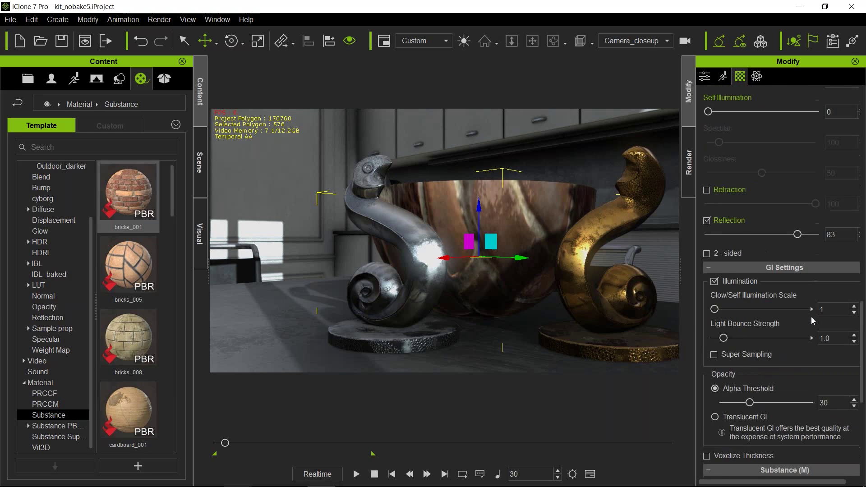
scroll(811, 317, down, 3)
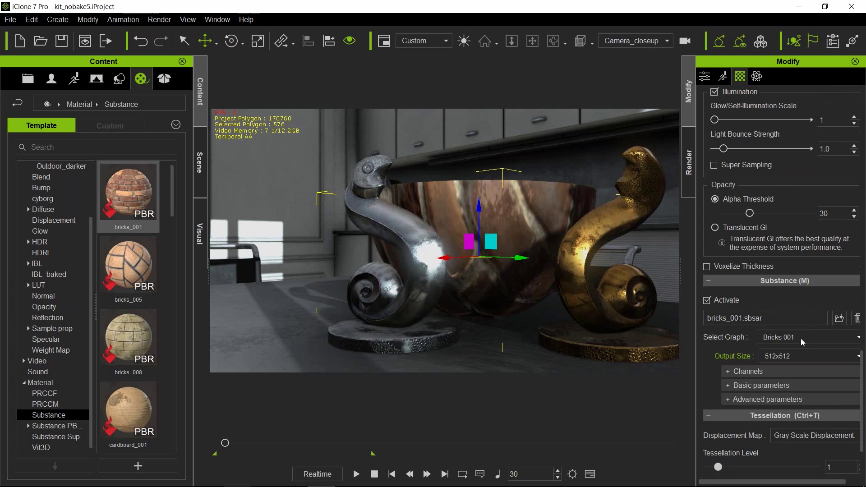
click(767, 385)
scroll(751, 298, down, 4)
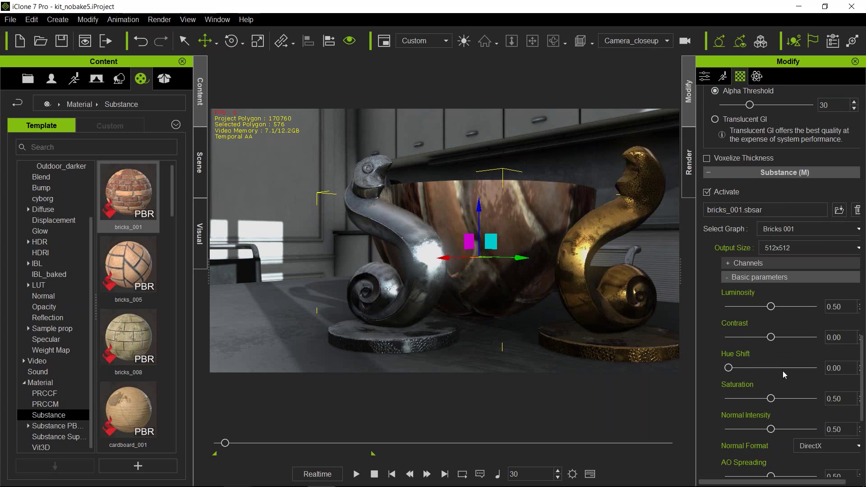
scroll(783, 370, down, 1)
scroll(794, 381, down, 1)
scroll(794, 383, down, 1)
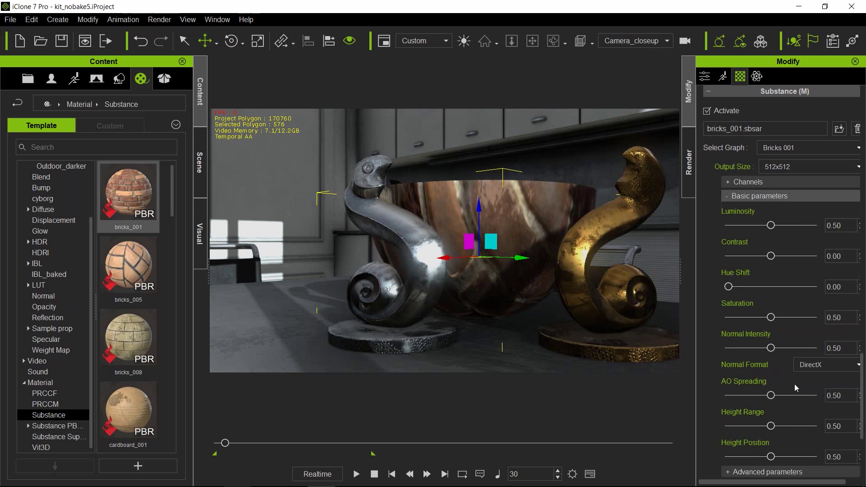
Step: Expand the advanced parameters of the bowl's bricks_001 Substance and examine the brick amount, depth, age and color settings
scroll(795, 387, down, 1)
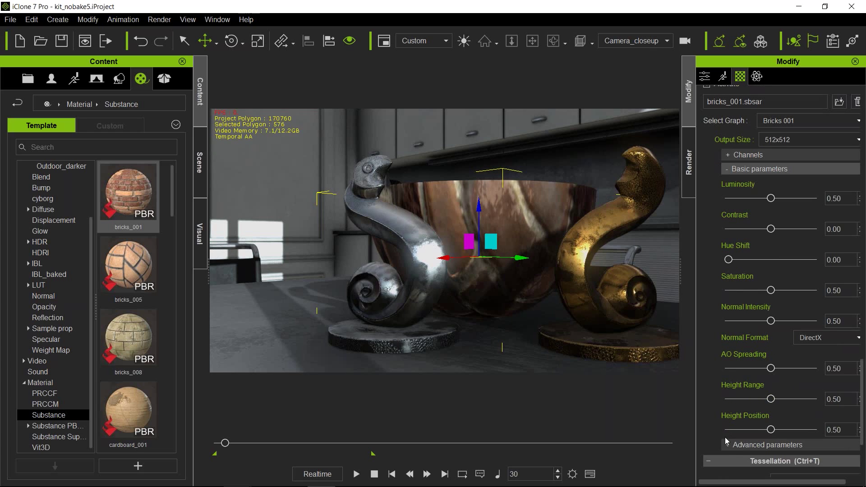
click(754, 445)
scroll(757, 382, down, 2)
scroll(757, 383, down, 7)
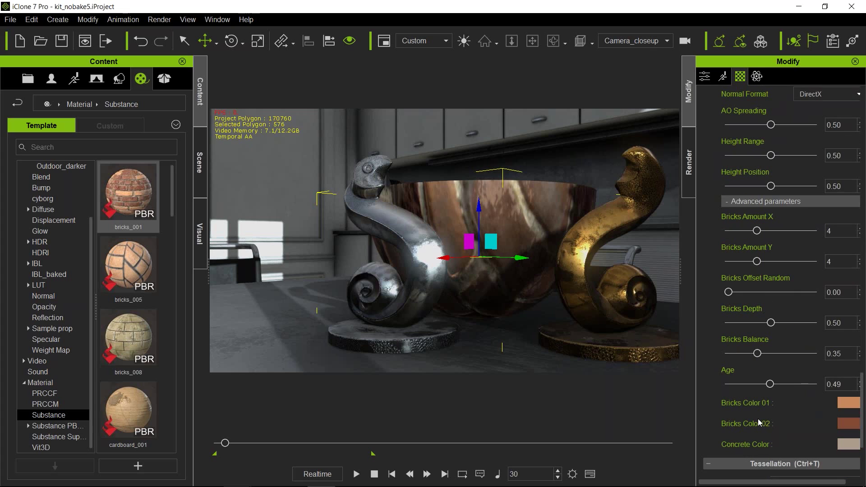
Step: Play the scene's animation to preview the materials in motion, and stop playback
mouse_move(759, 486)
click(357, 475)
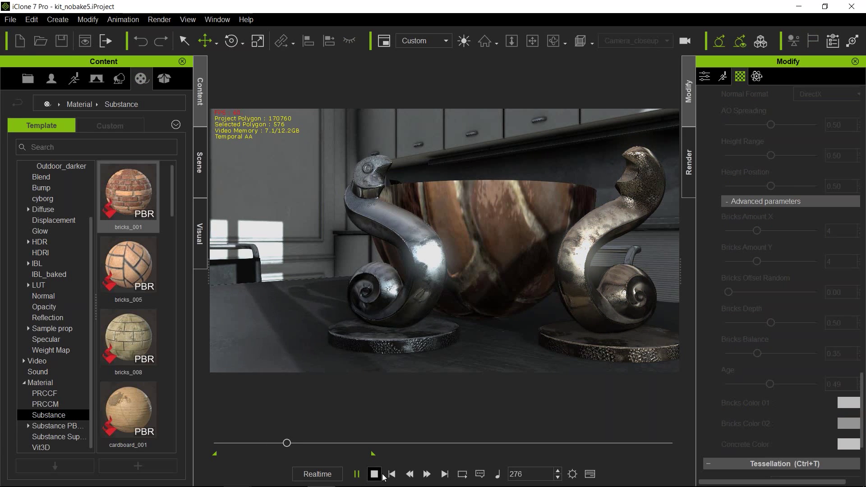
click(374, 474)
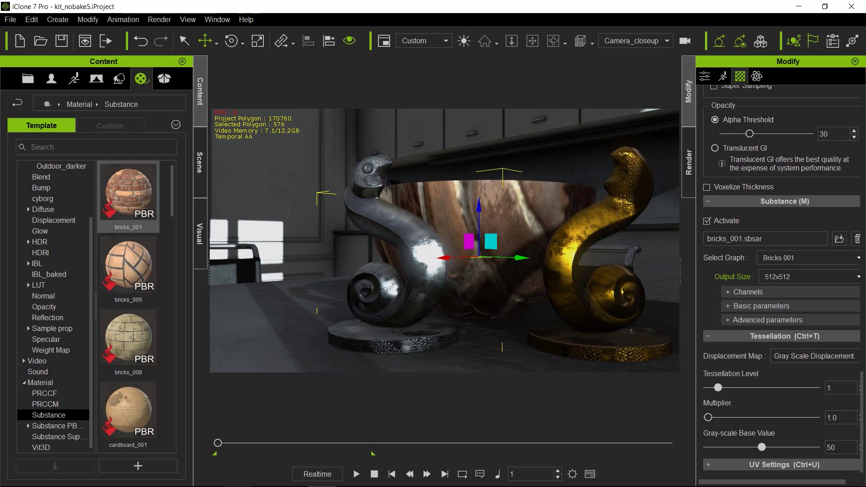
Step: Switch to Photos to compare the zane_photo.jpg and zane_photo2.jpg renders, and close both images
drag(865, 201, 192, 70)
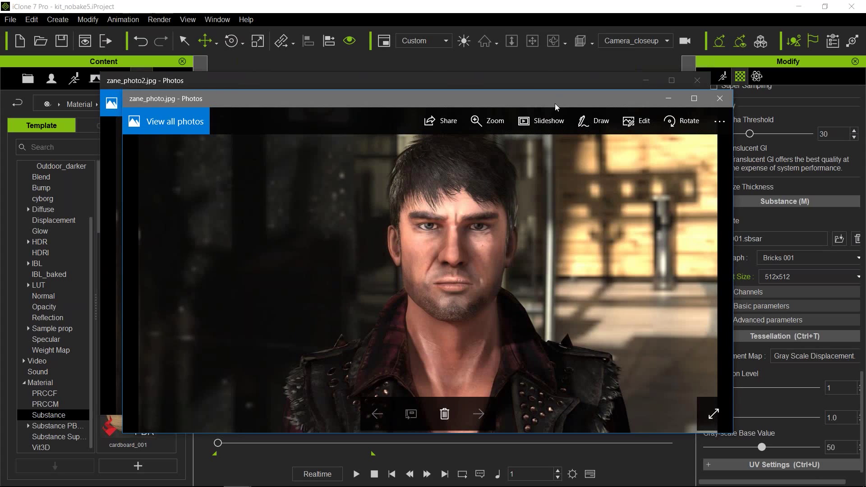
drag(553, 96, 584, 231)
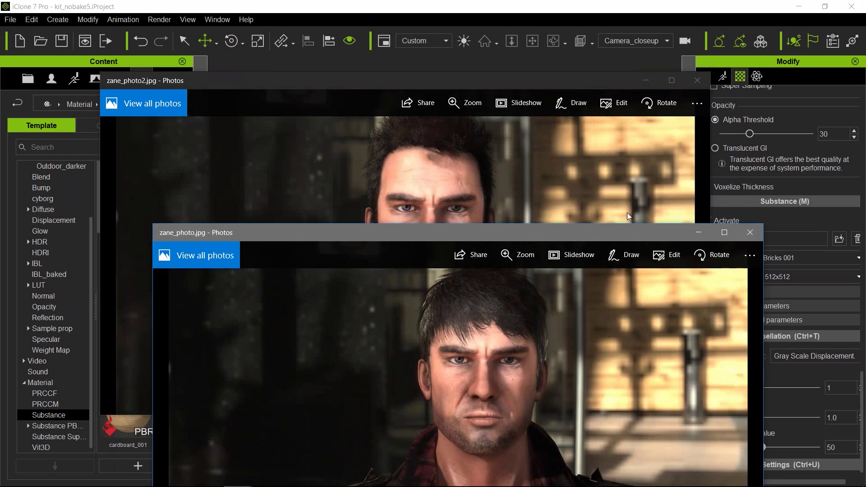
drag(627, 214, 467, 138)
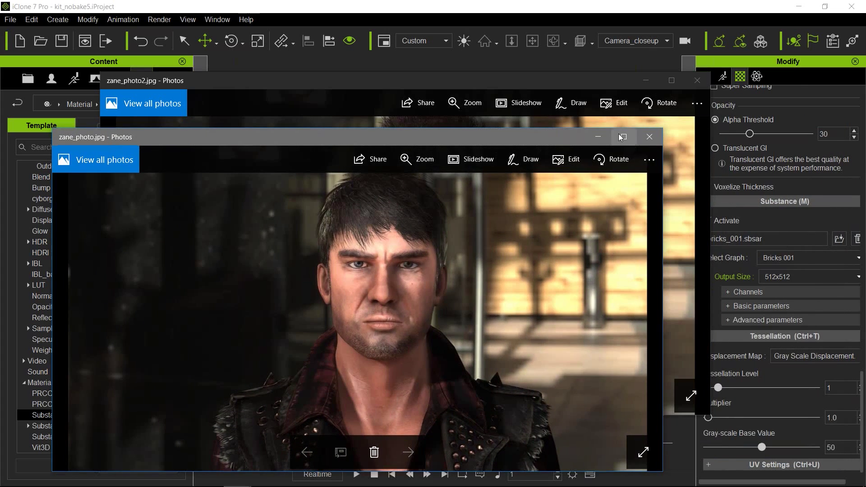
click(649, 137)
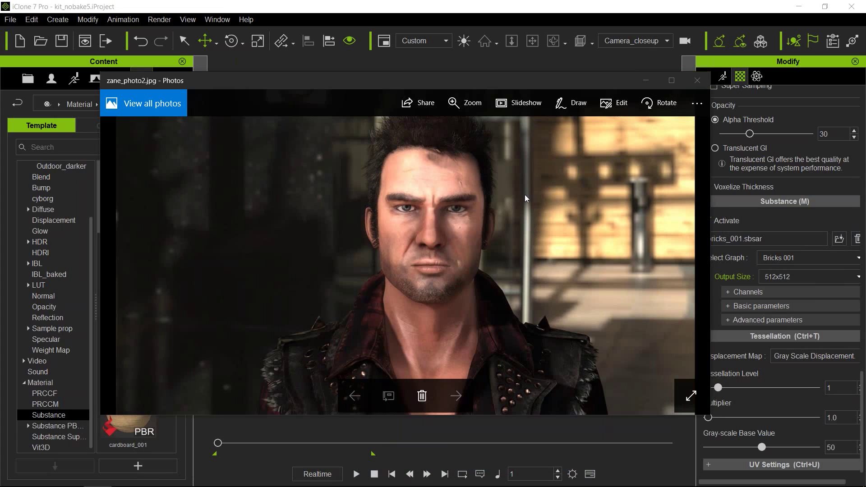
click(700, 83)
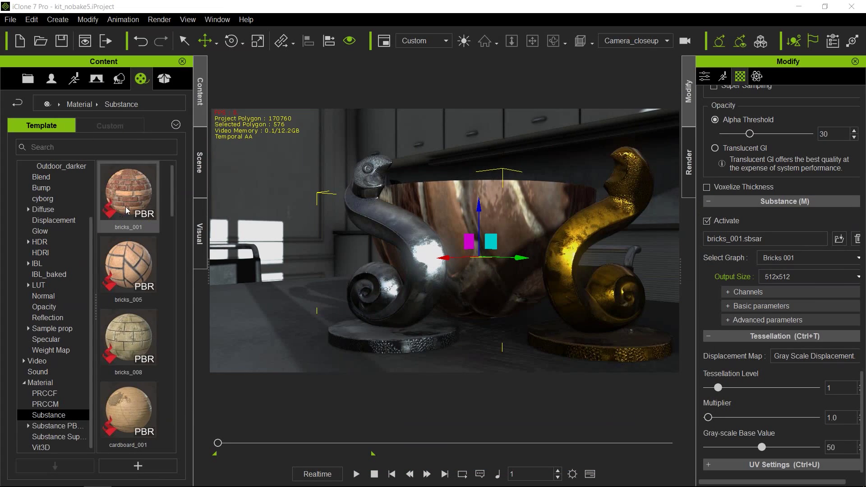
Step: Browse the CC Hair templates under BodyPart in the Avatar content library
click(52, 81)
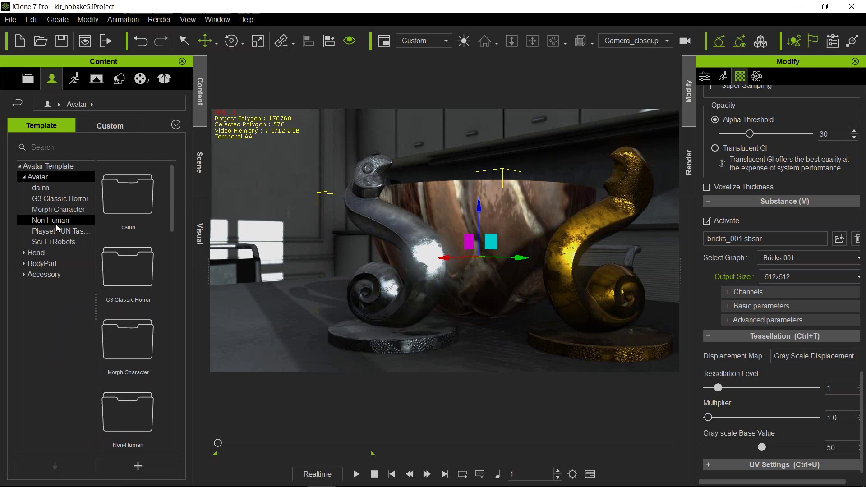
click(24, 263)
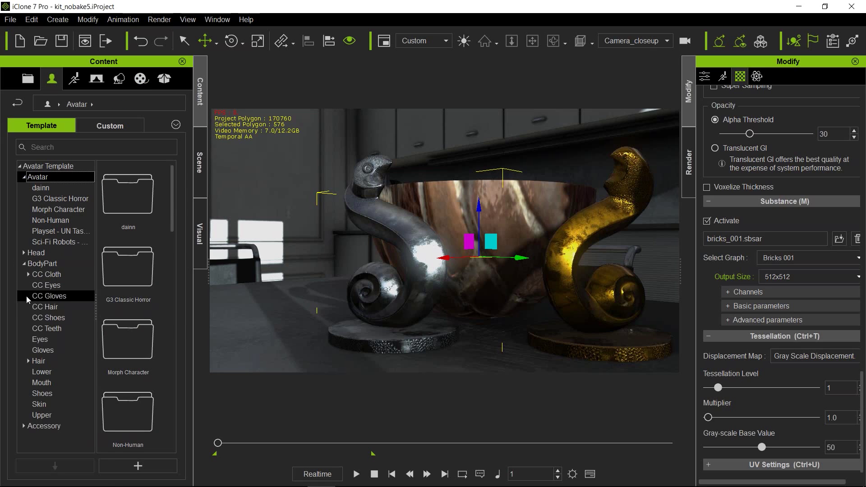
click(47, 307)
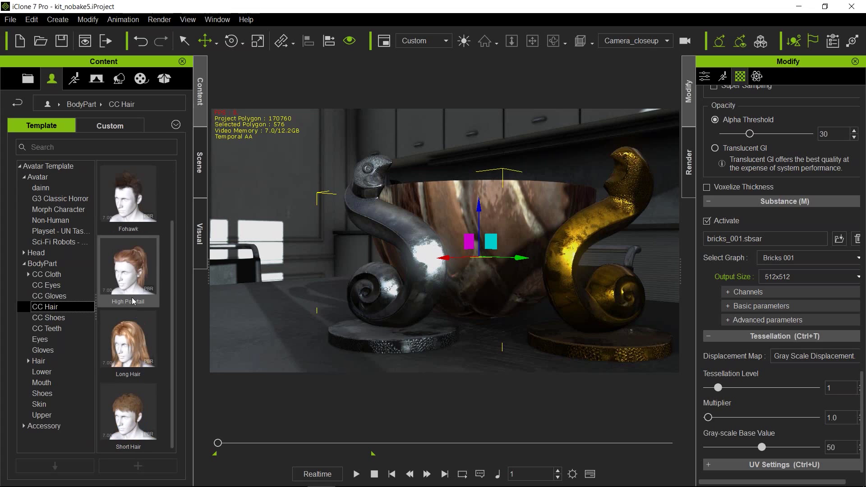
scroll(129, 384, up, 2)
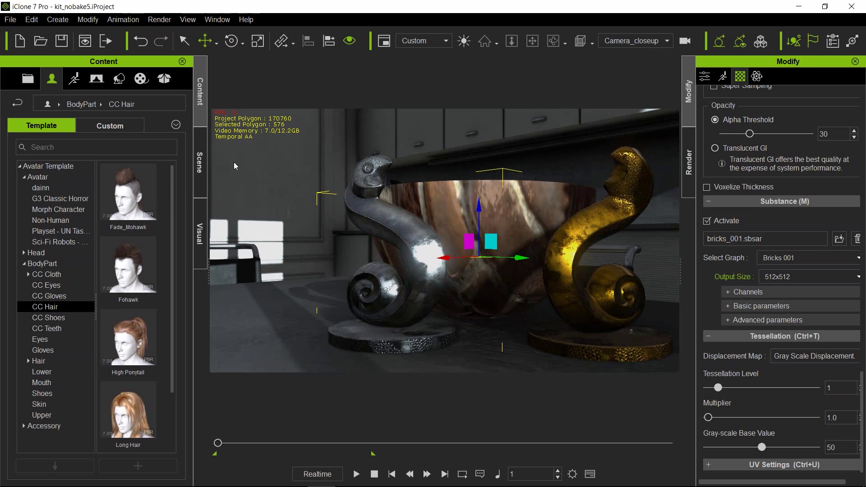
Step: Undo the bowl's bricks_001 material and set the bowl's opacity to 34
key(ctrl+z)
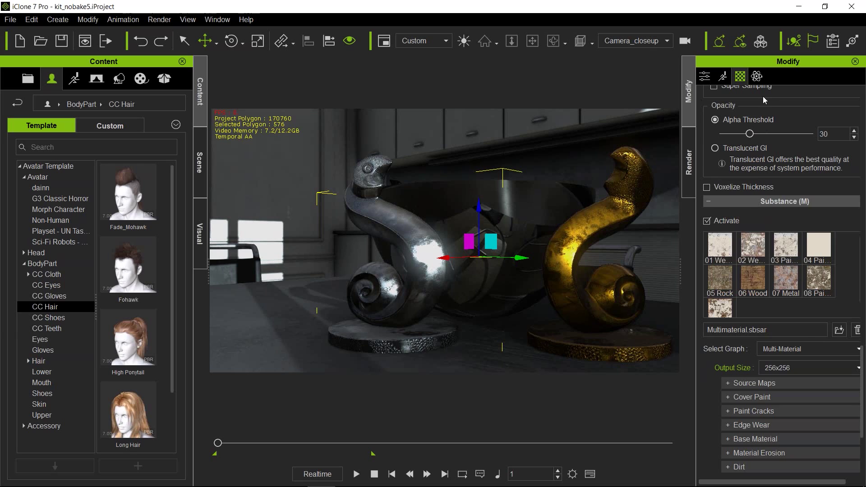
scroll(763, 136, up, 3)
scroll(766, 209, up, 12)
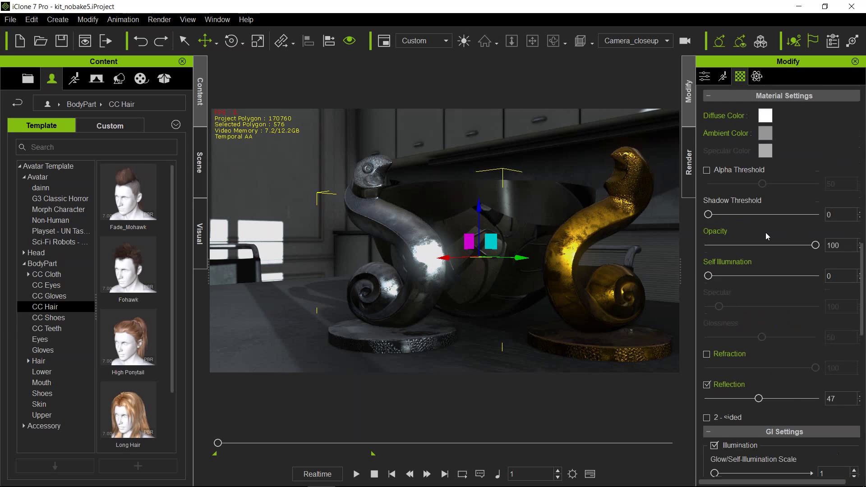
scroll(789, 209, up, 10)
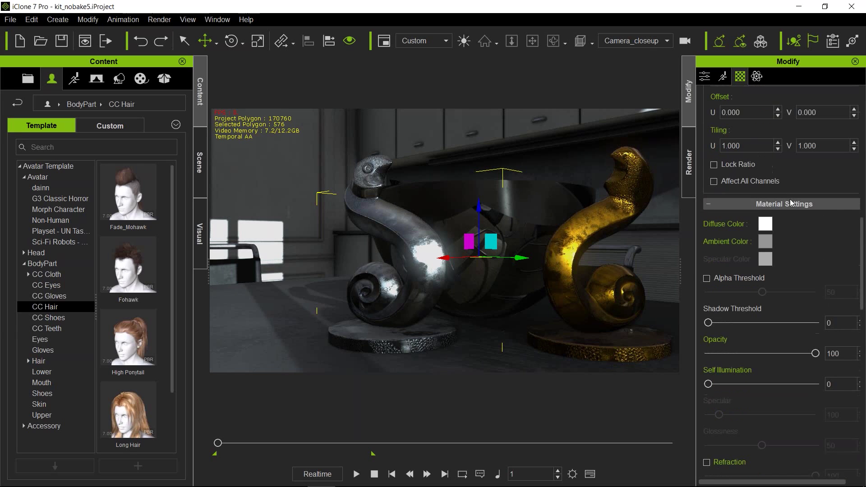
scroll(790, 215, up, 10)
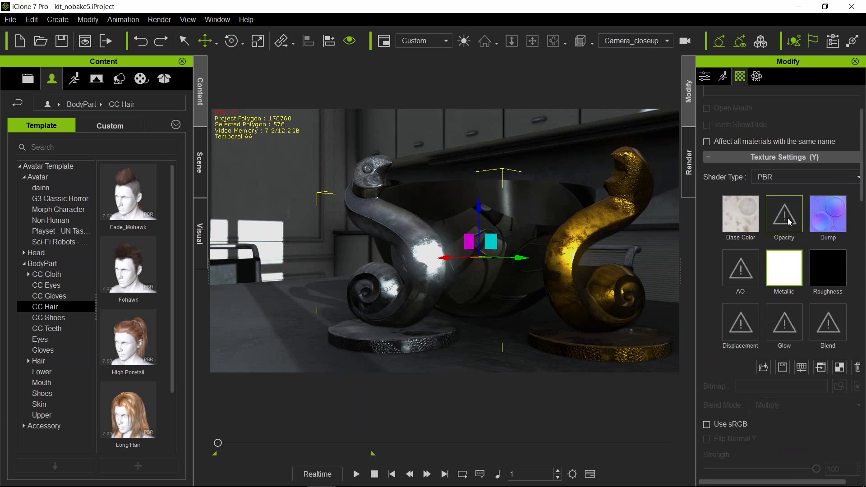
scroll(788, 218, down, 4)
scroll(788, 218, down, 10)
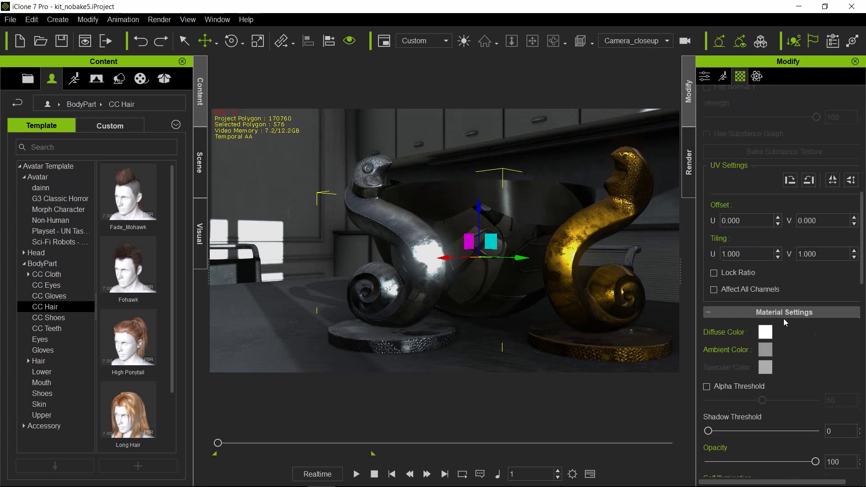
drag(816, 436, 751, 440)
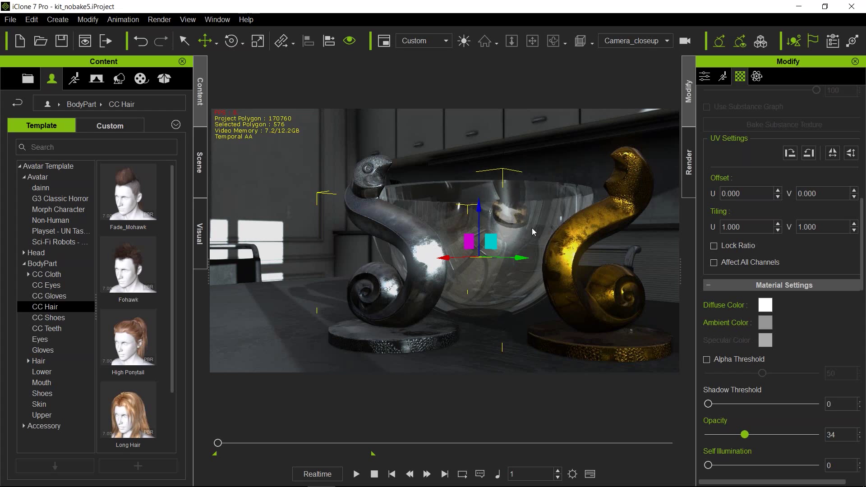
Step: Switch the bowl's reflection off and on again for comparison, and set its strength to 77
scroll(711, 220, up, 10)
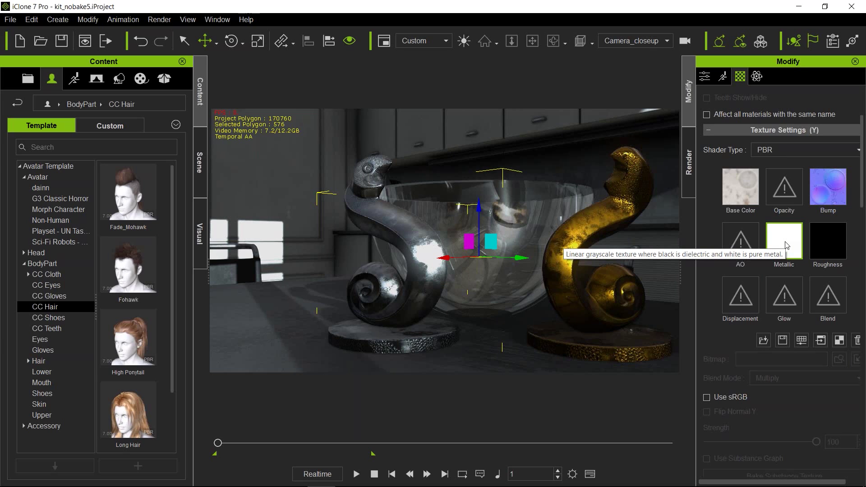
scroll(777, 336, down, 7)
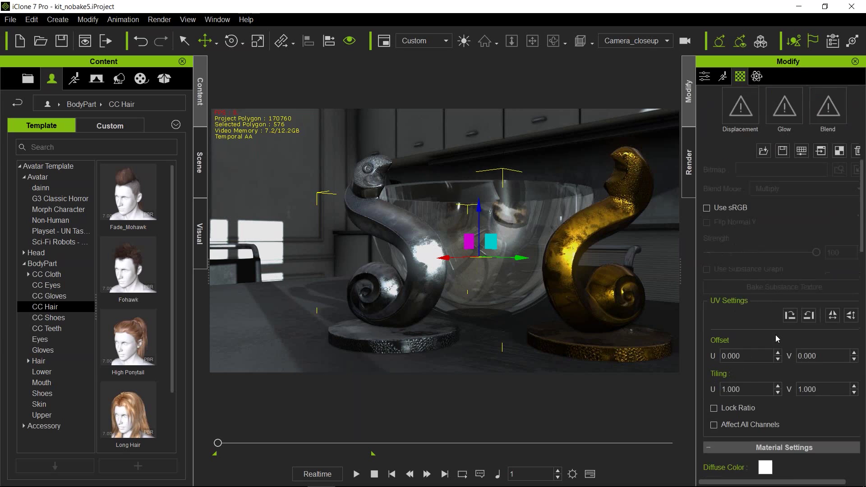
scroll(776, 336, down, 6)
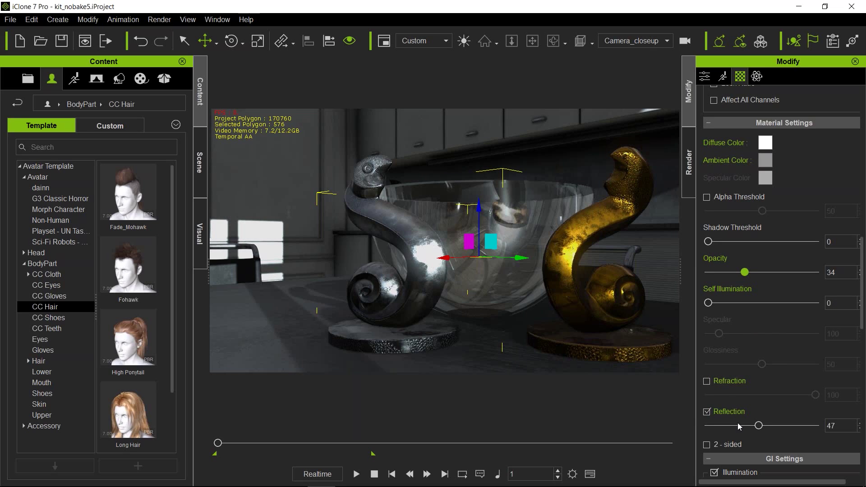
click(707, 411)
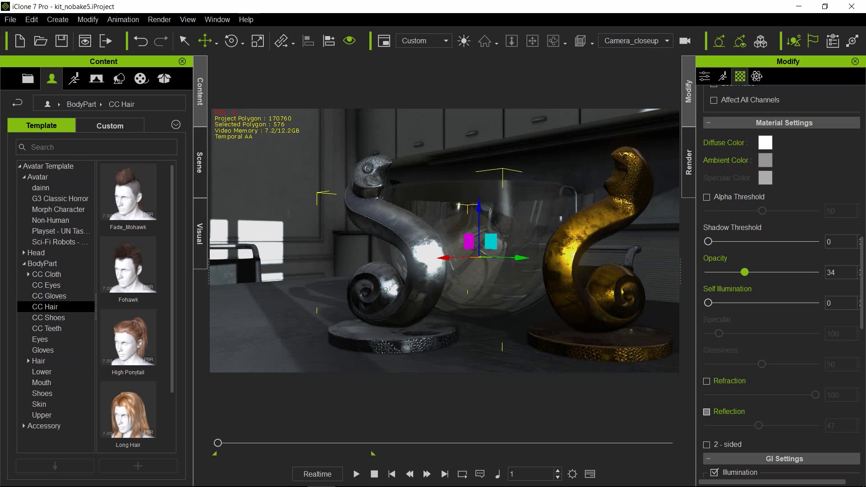
click(707, 411)
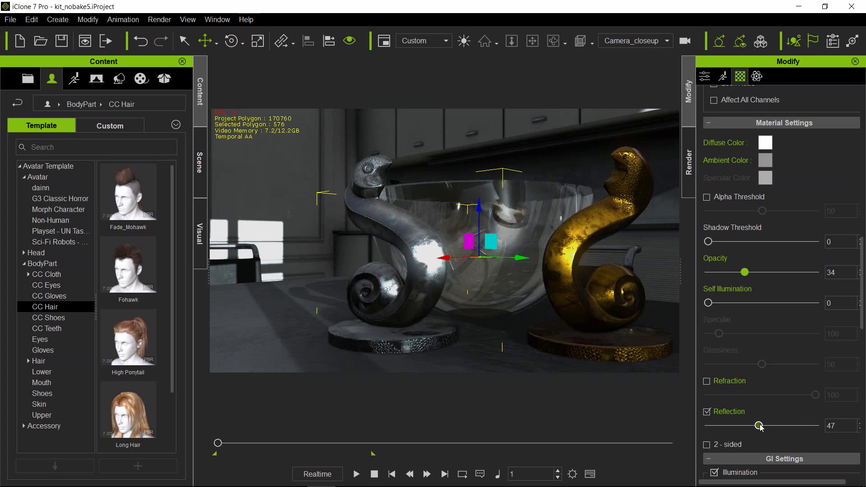
drag(760, 427, 793, 426)
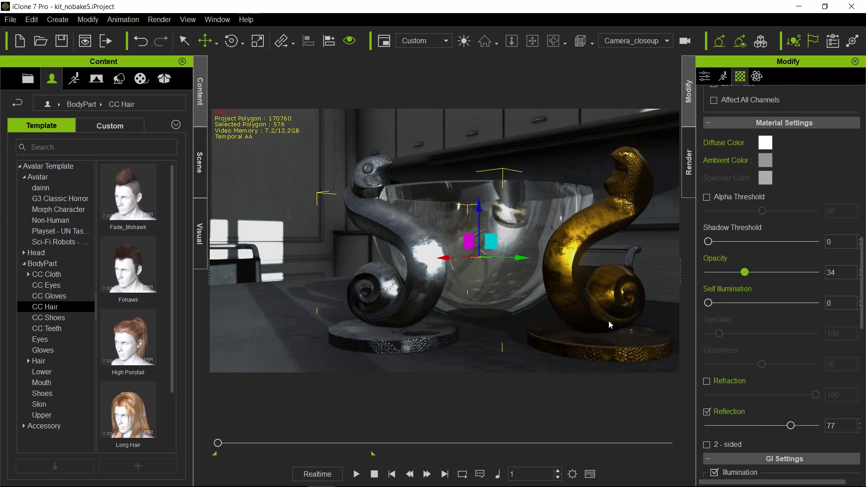
Step: Move the silver and gold bird ornaments together slightly across the table in front of the bowl
click(447, 348)
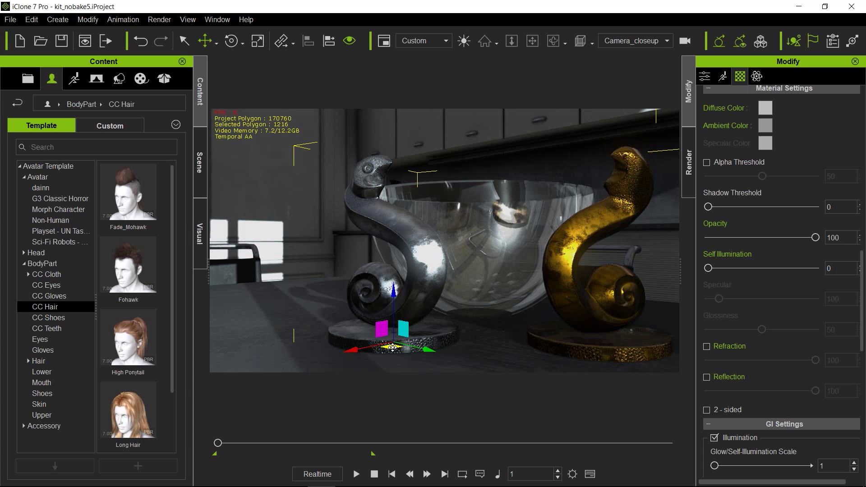
mouse_move(394, 349)
mouse_down()
mouse_move(360, 366)
mouse_move(373, 350)
mouse_move(414, 348)
mouse_move(385, 307)
mouse_move(370, 366)
mouse_move(394, 370)
mouse_move(303, 373)
mouse_move(379, 385)
mouse_move(309, 352)
mouse_move(372, 357)
mouse_move(387, 350)
mouse_up()
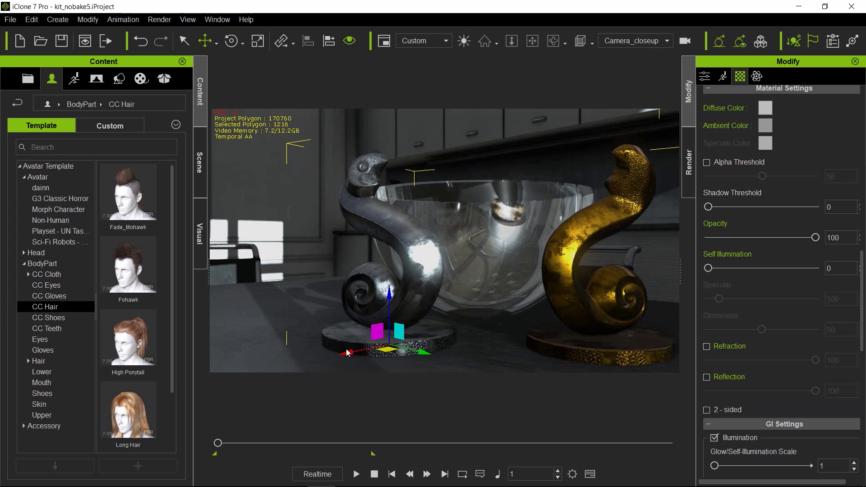
mouse_move(389, 350)
mouse_down()
mouse_move(392, 359)
mouse_move(390, 342)
mouse_move(384, 348)
mouse_up()
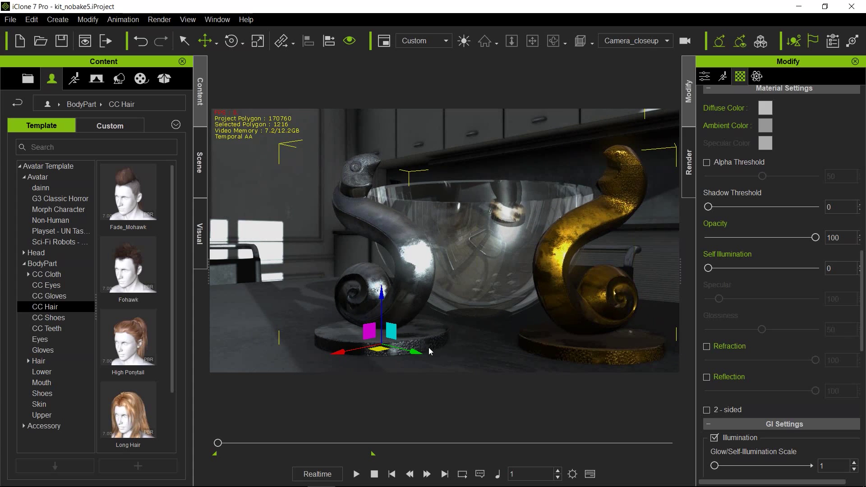